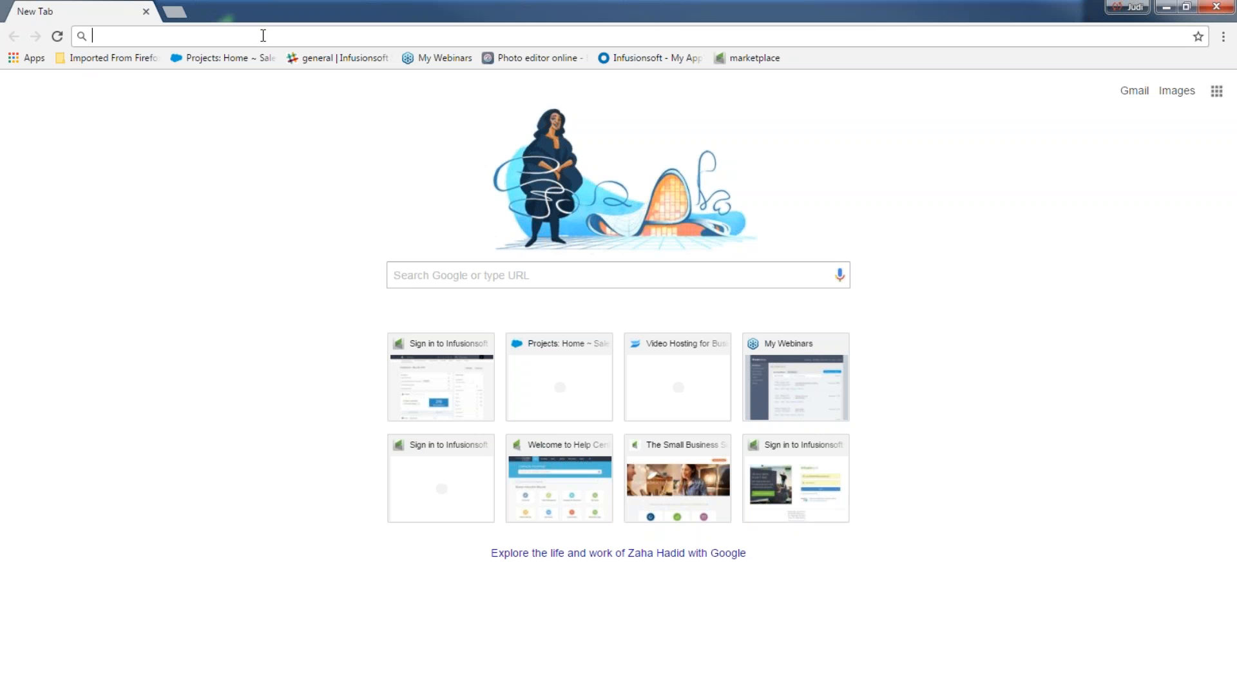
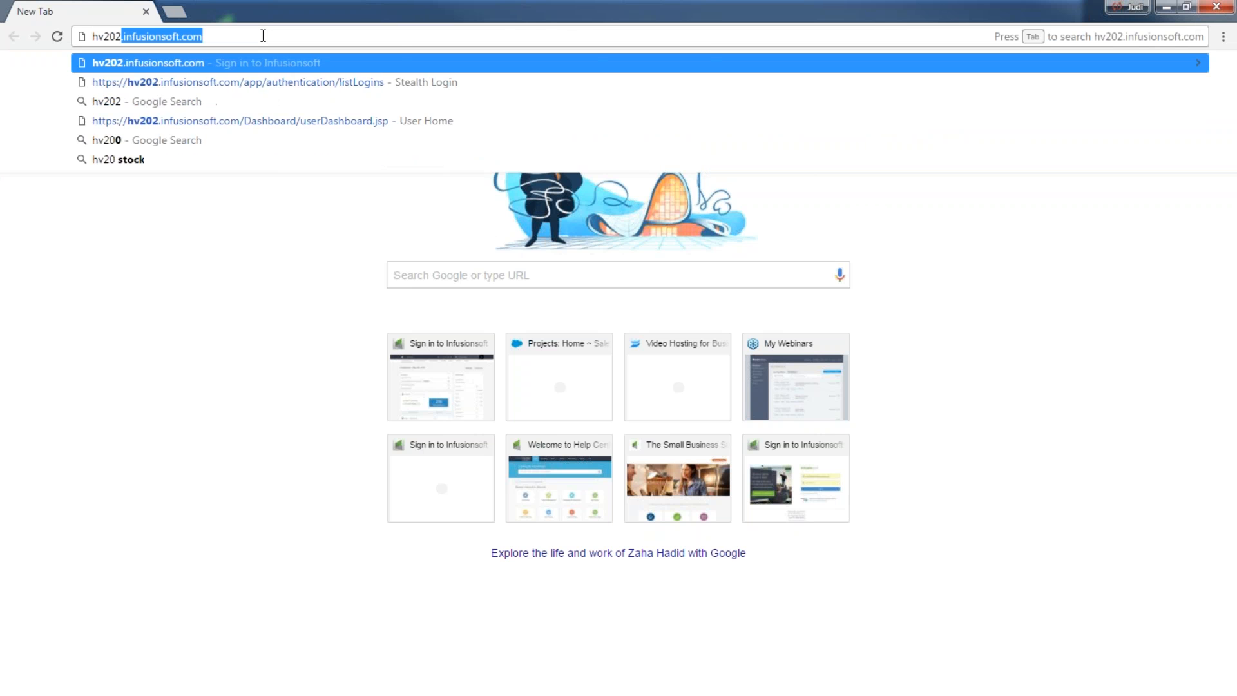
# Step: Load the account's sign-in page, submit the sign-in form and log in as the admin user
pyautogui.press('Return')
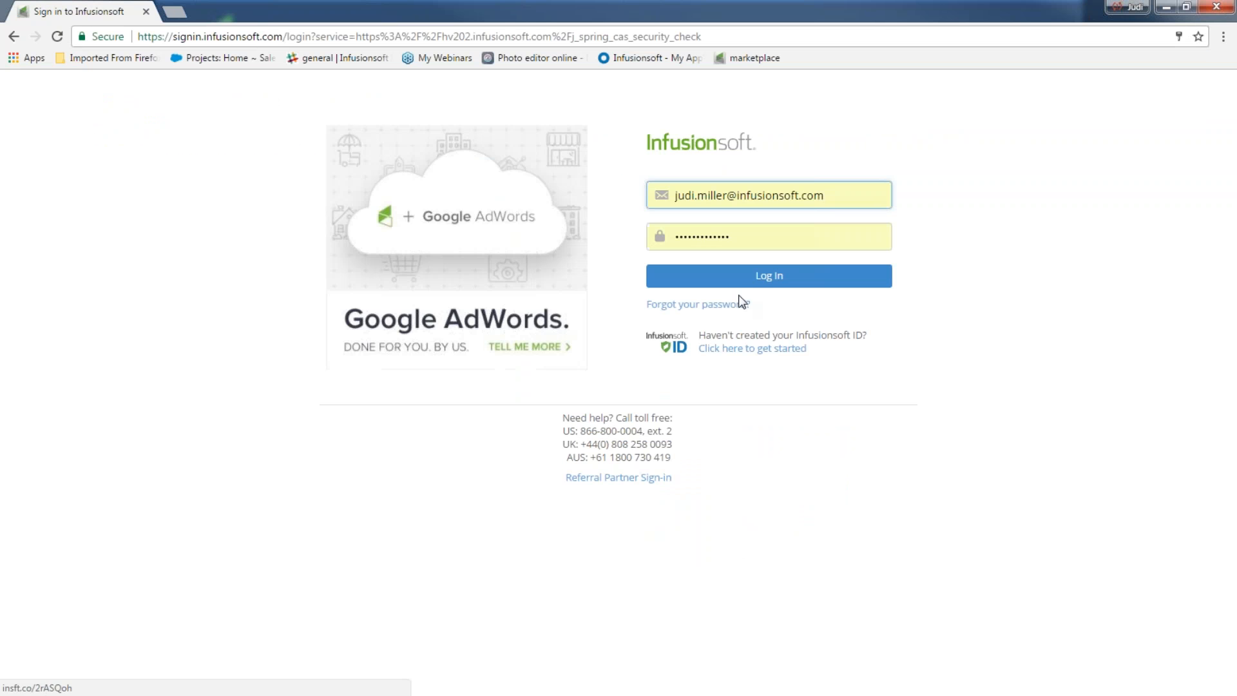
pyautogui.press('Return')
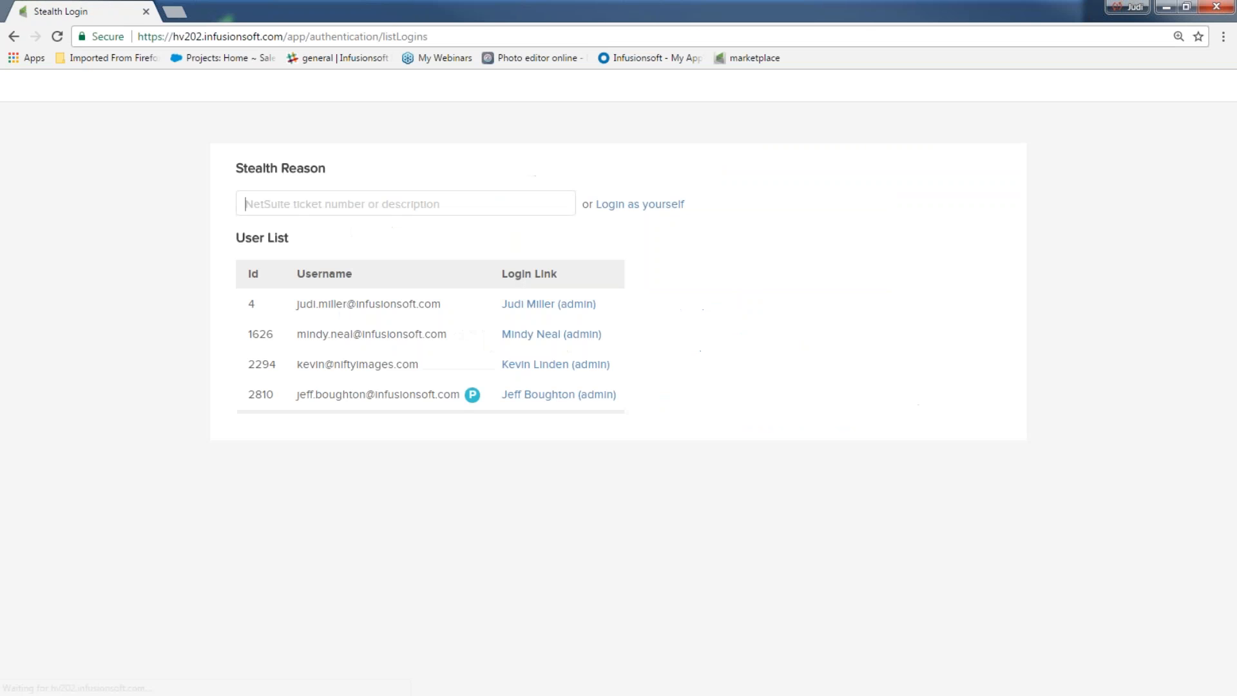
pyautogui.click(527, 307)
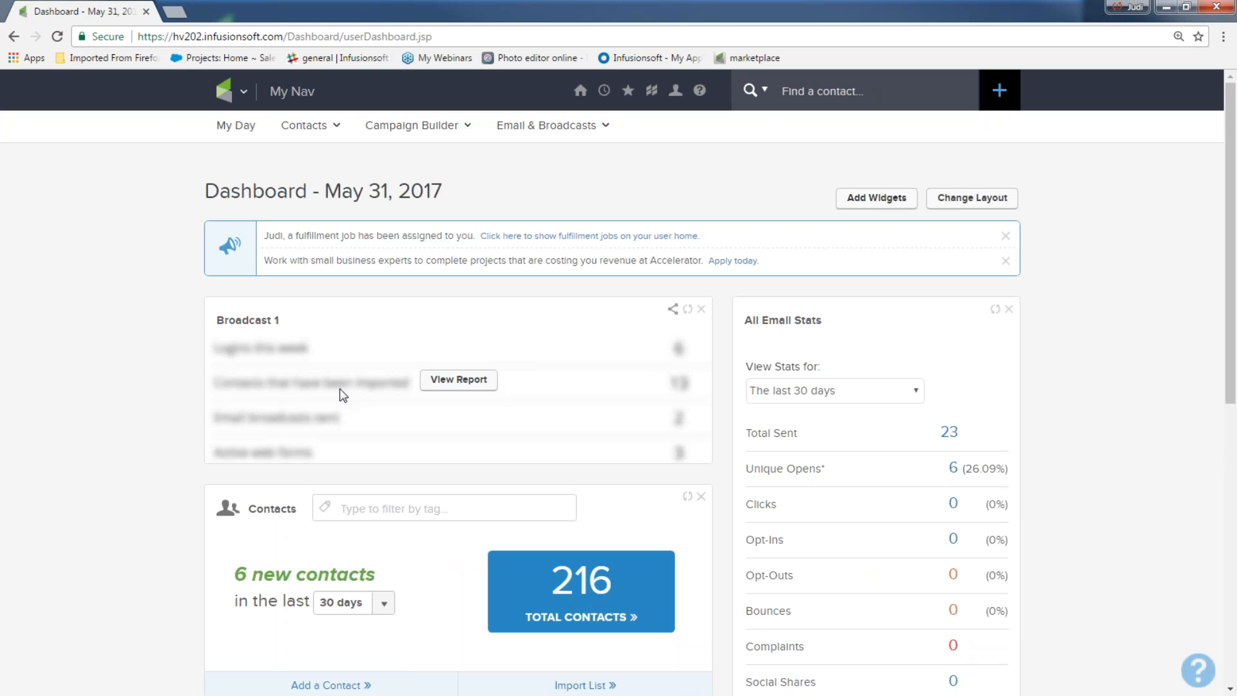
# Step: Bring up the main navigation mega-menu from the green Infusionsoft logo
pyautogui.moveTo(169, 36); pyautogui.dragTo(206, 44)
pyautogui.click(72, 259)
pyautogui.click(224, 90)
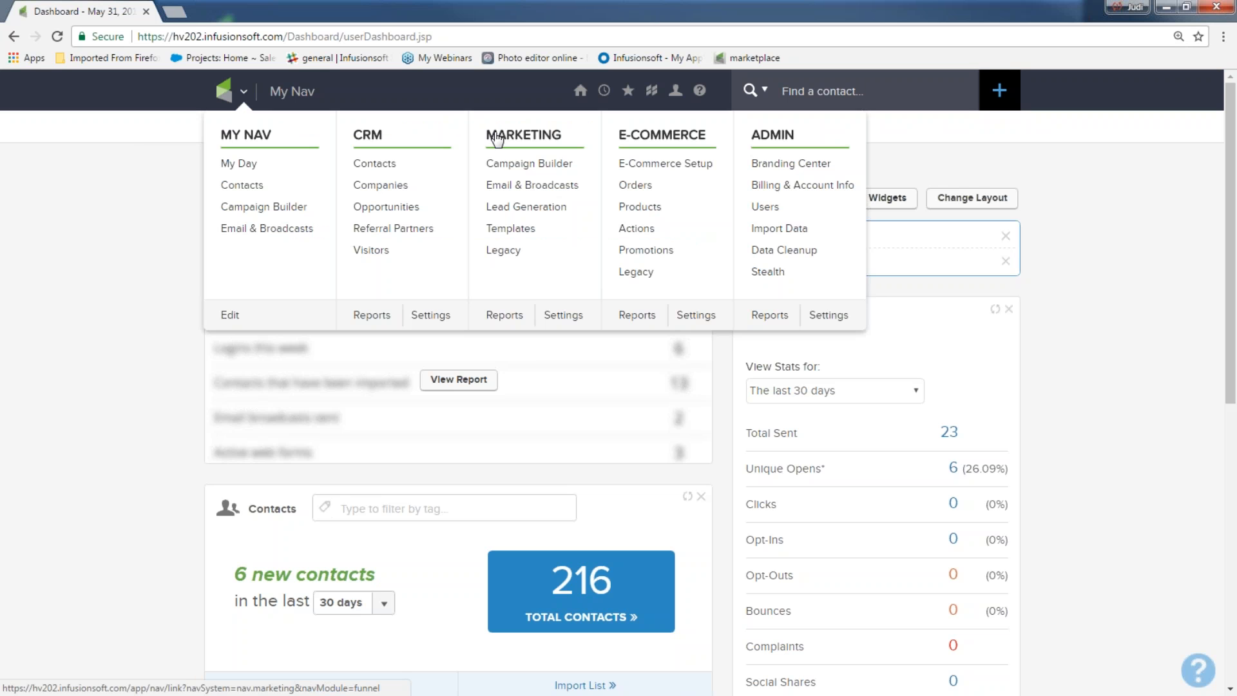
# Step: Go to Marketing > Email & Broadcasts and start a new email broadcast
pyautogui.click(508, 188)
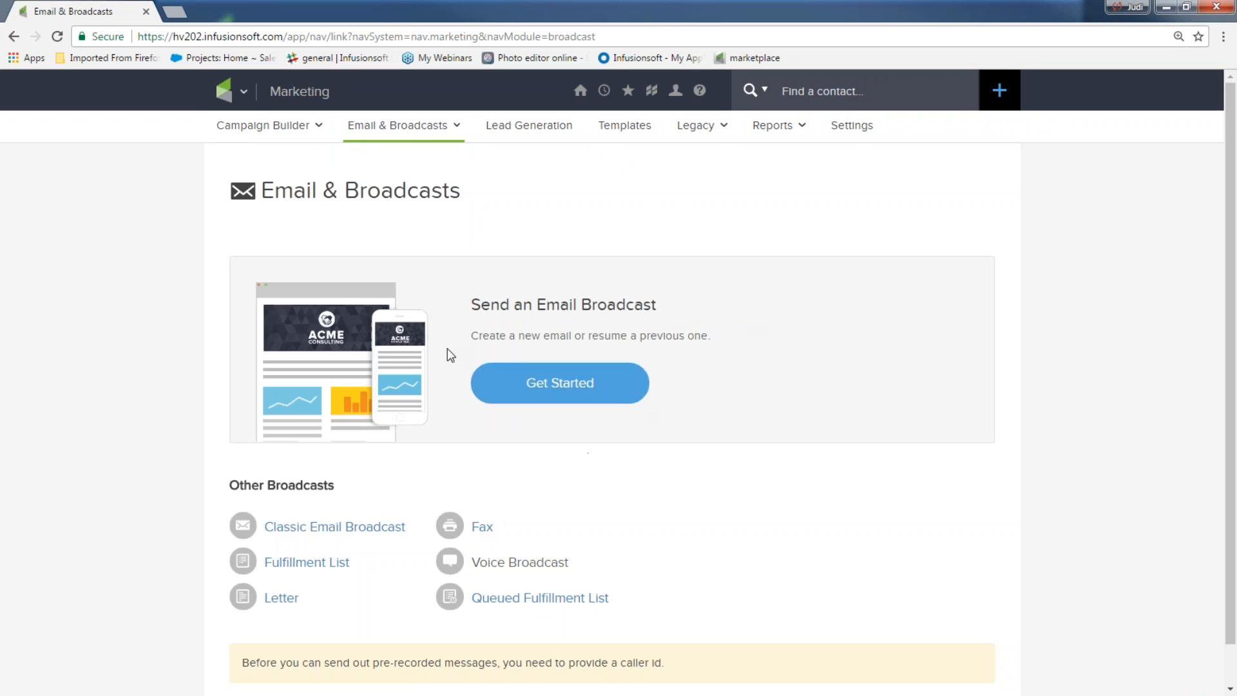
pyautogui.click(553, 385)
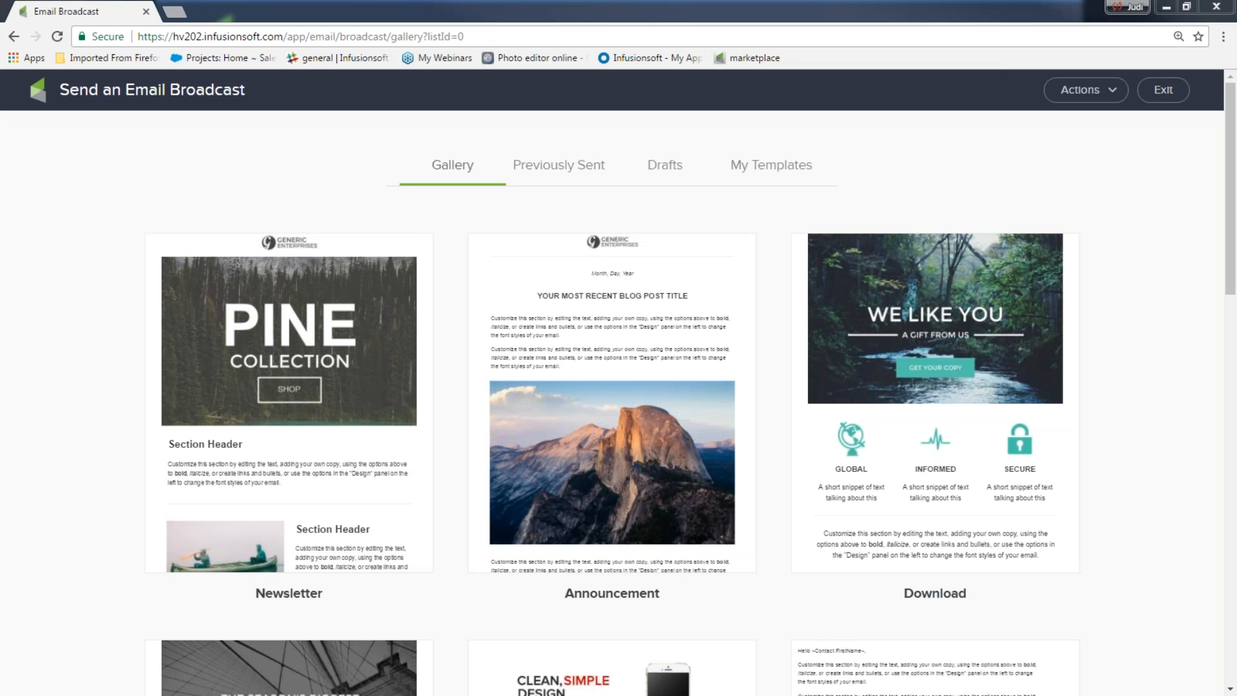
pyautogui.moveTo(184, 274)
pyautogui.mouseDown()
pyautogui.moveTo(386, 271)
pyautogui.moveTo(1070, 345)
pyautogui.moveTo(53, 641)
pyautogui.moveTo(205, 289)
pyautogui.mouseUp()
pyautogui.moveTo(372, 132)
pyautogui.mouseDown()
pyautogui.moveTo(489, 214)
pyautogui.moveTo(462, 129)
pyautogui.moveTo(396, 145)
pyautogui.moveTo(496, 149)
pyautogui.mouseUp()
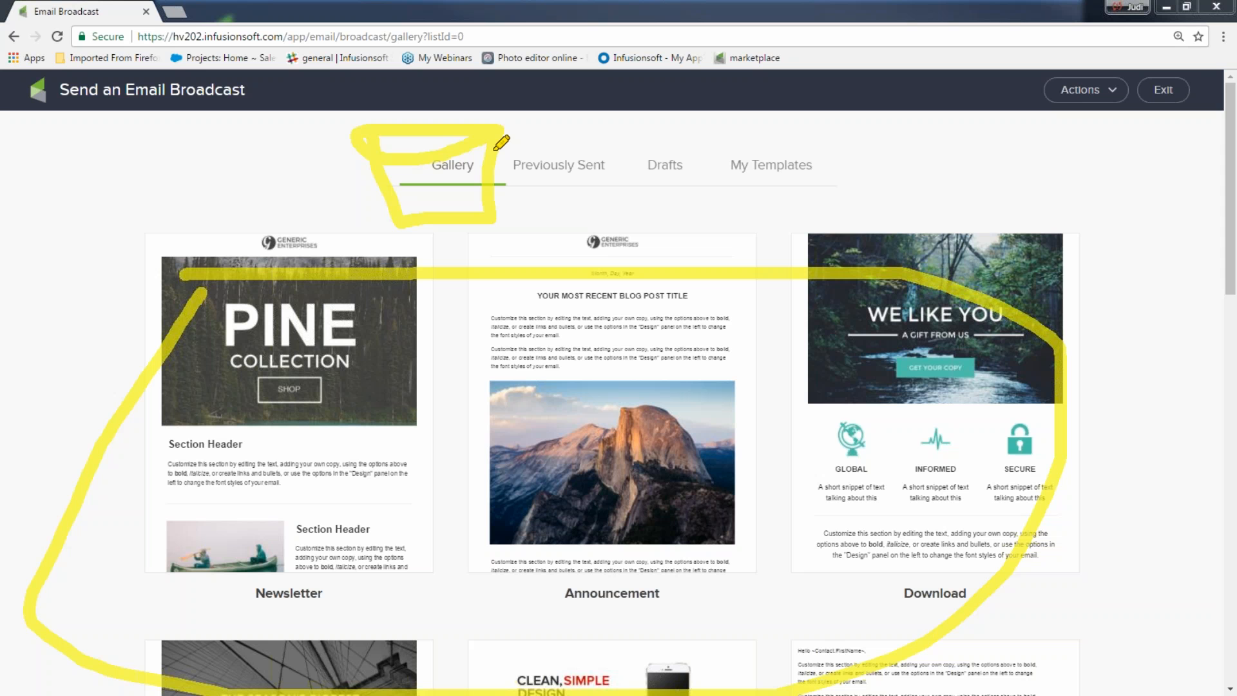
pyautogui.moveTo(593, 139)
pyautogui.mouseDown()
pyautogui.moveTo(547, 137)
pyautogui.moveTo(500, 165)
pyautogui.moveTo(593, 152)
pyautogui.mouseUp()
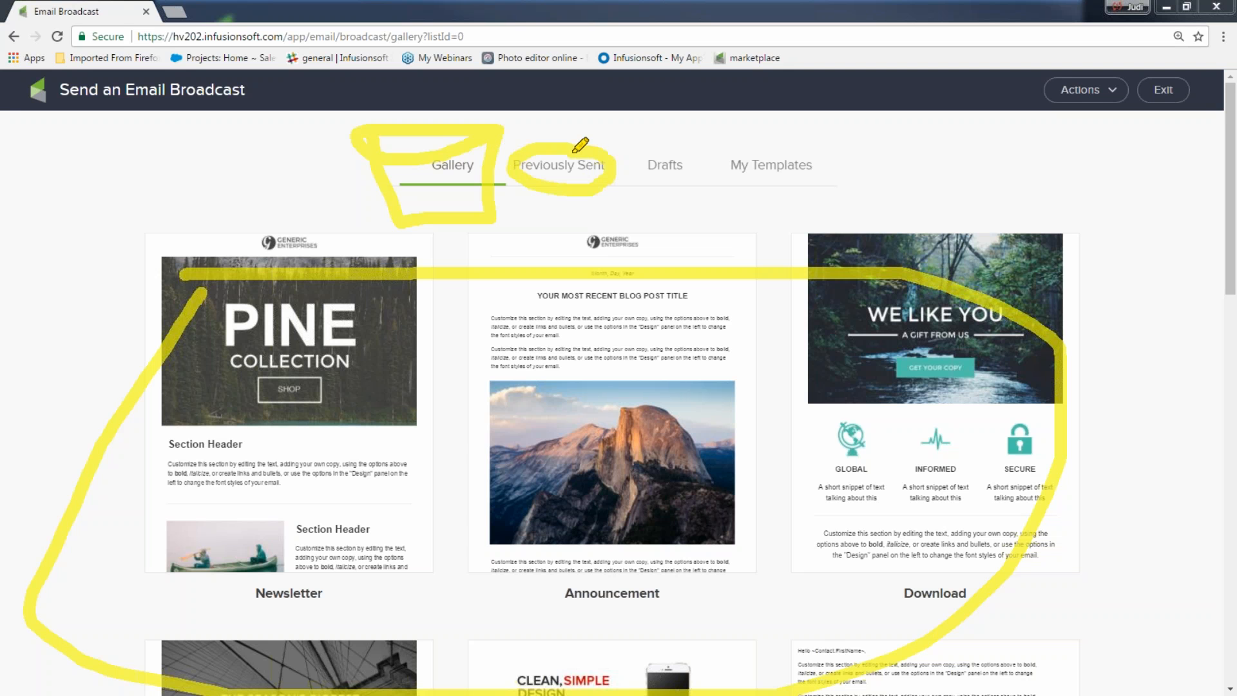
pyautogui.moveTo(509, 164)
pyautogui.mouseDown()
pyautogui.moveTo(529, 208)
pyautogui.moveTo(591, 219)
pyautogui.moveTo(602, 162)
pyautogui.mouseUp()
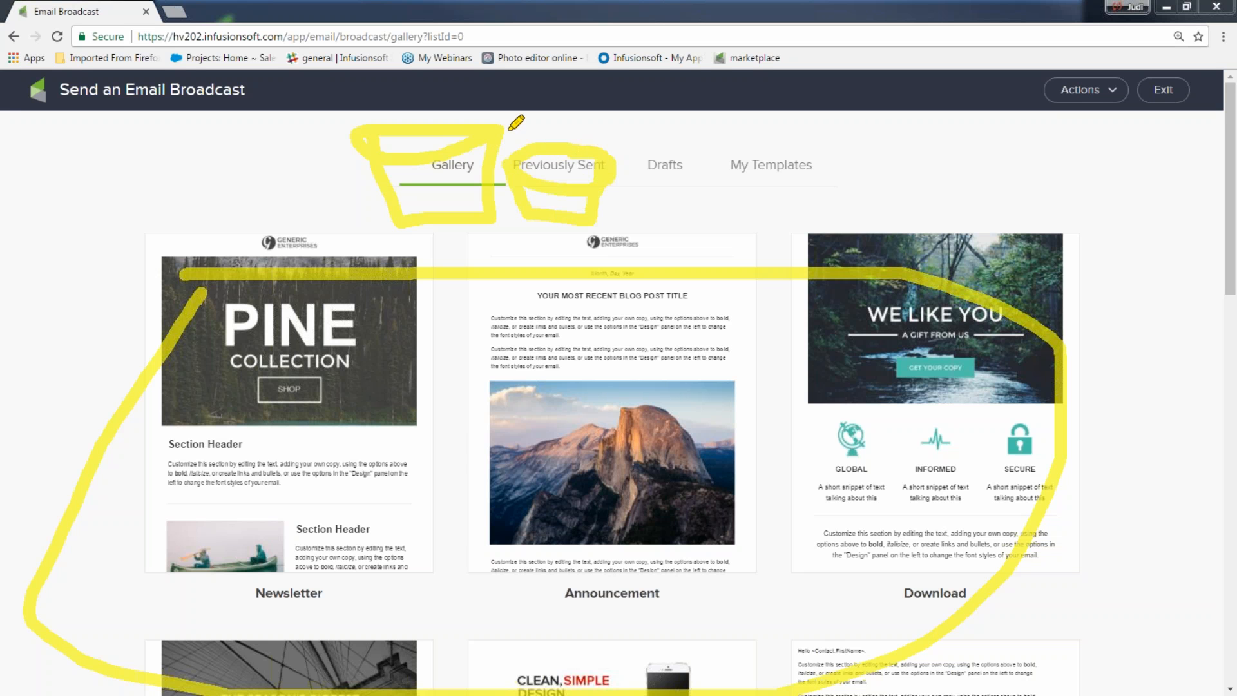
pyautogui.moveTo(508, 129); pyautogui.dragTo(523, 148)
pyautogui.moveTo(674, 137)
pyautogui.mouseDown()
pyautogui.moveTo(609, 184)
pyautogui.moveTo(709, 196)
pyautogui.moveTo(664, 135)
pyautogui.moveTo(653, 157)
pyautogui.mouseUp()
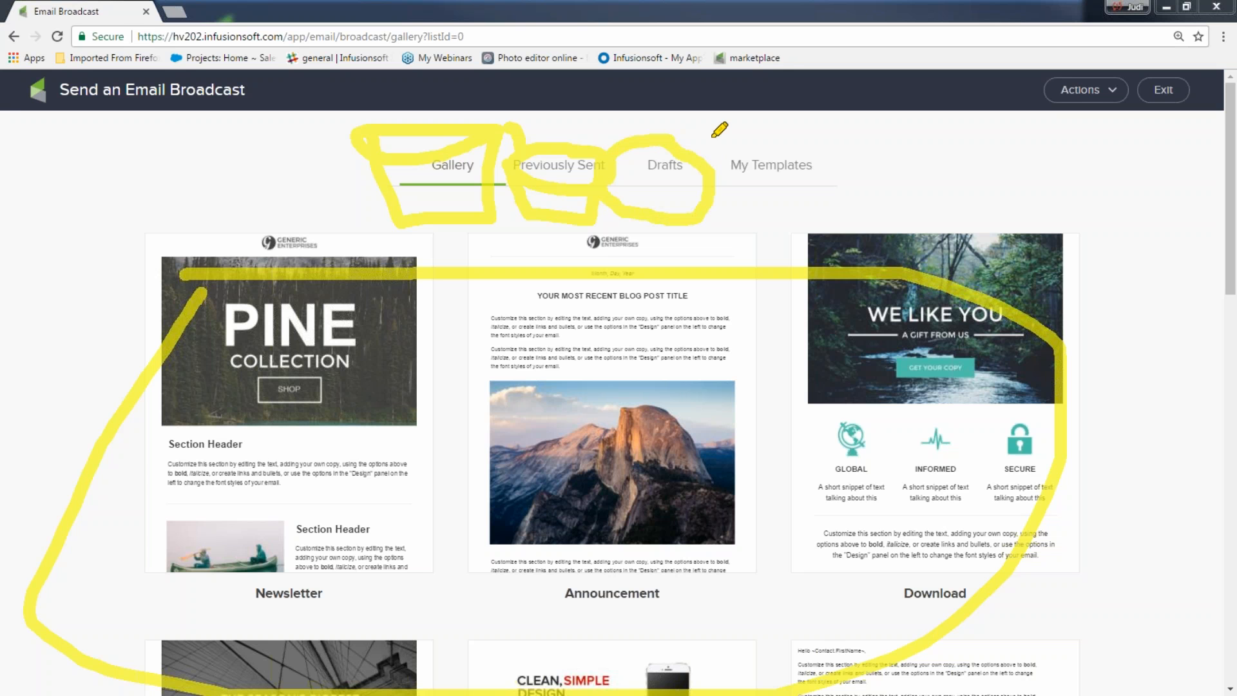
pyautogui.moveTo(727, 142)
pyautogui.mouseDown()
pyautogui.moveTo(817, 133)
pyautogui.moveTo(822, 194)
pyautogui.moveTo(720, 169)
pyautogui.moveTo(723, 142)
pyautogui.mouseUp()
pyautogui.moveTo(745, 201); pyautogui.dragTo(821, 194)
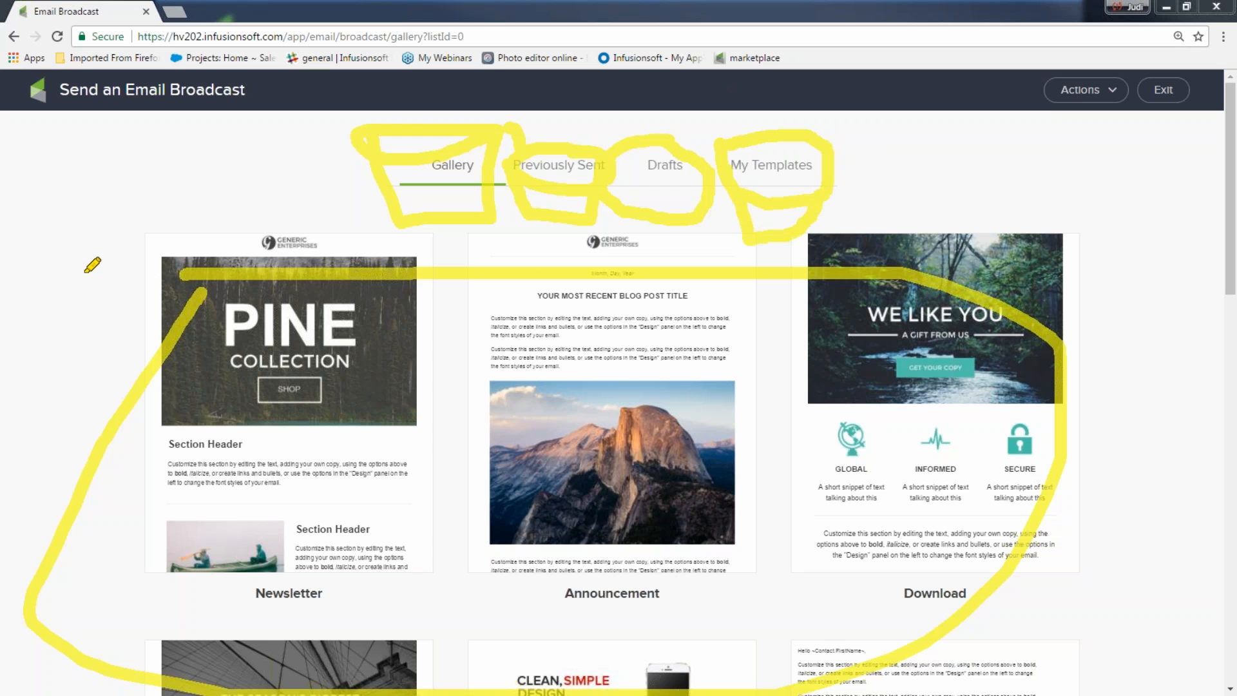
pyautogui.press('Escape')
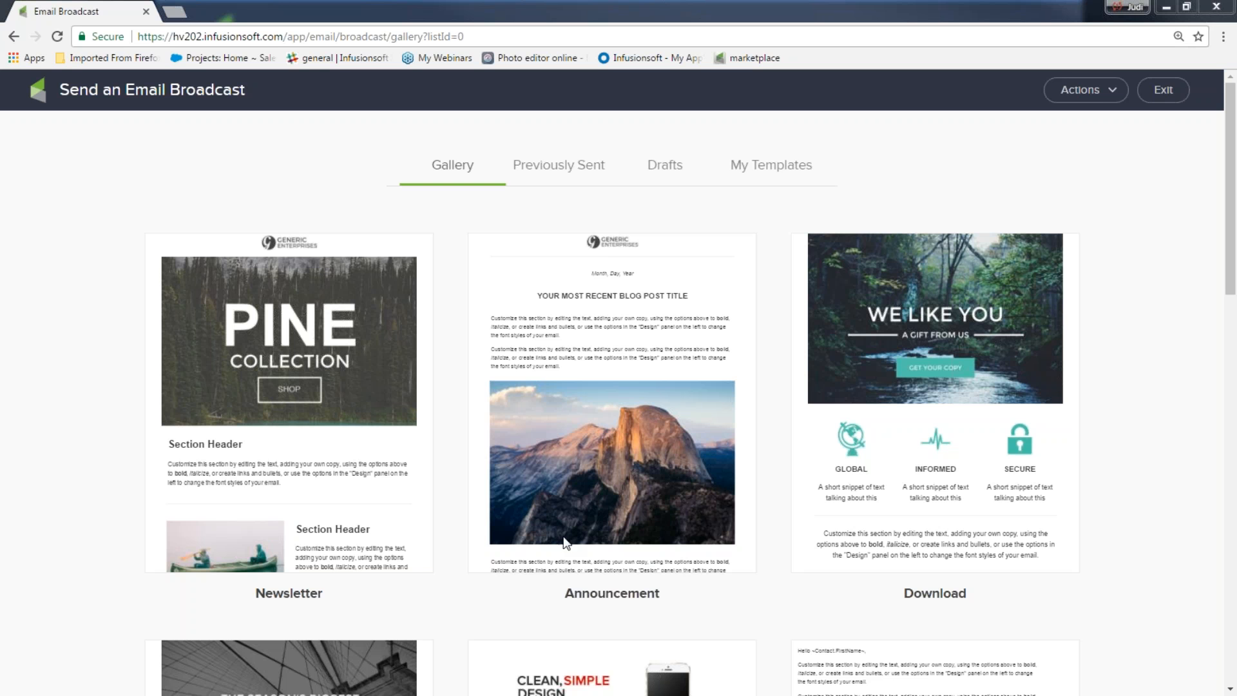
pyautogui.moveTo(1229, 298); pyautogui.dragTo(1221, 585)
pyautogui.scroll(-3, 316, 416)
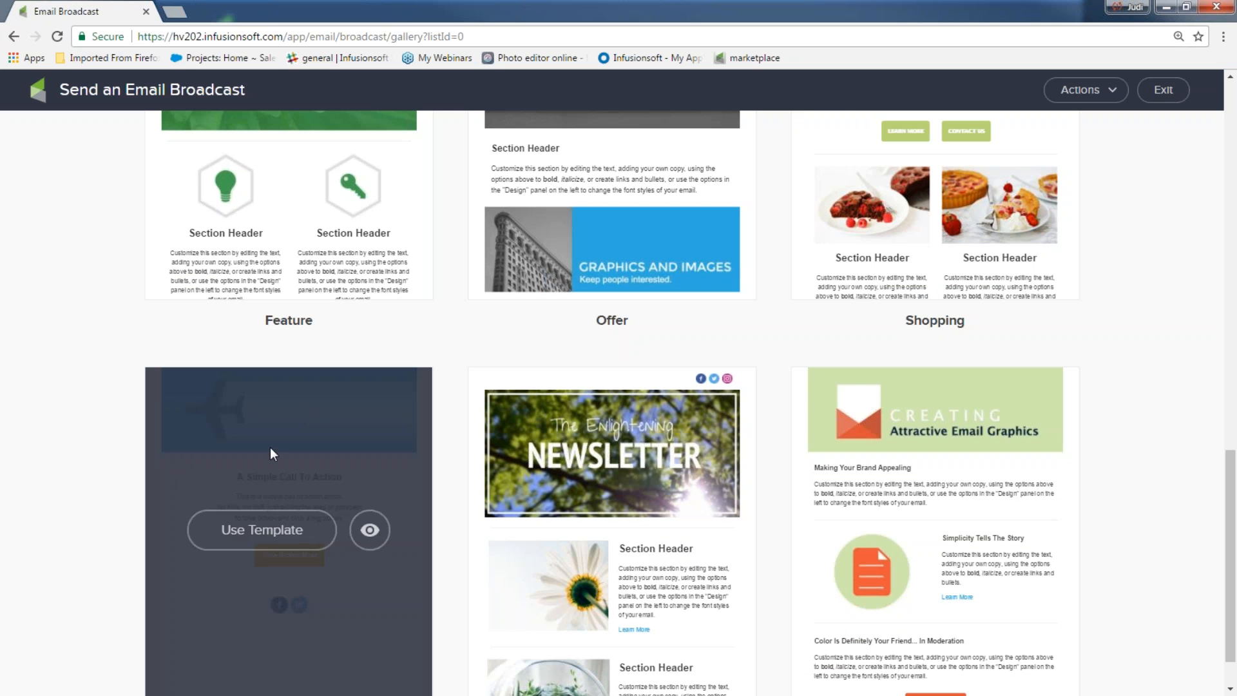
pyautogui.click(368, 535)
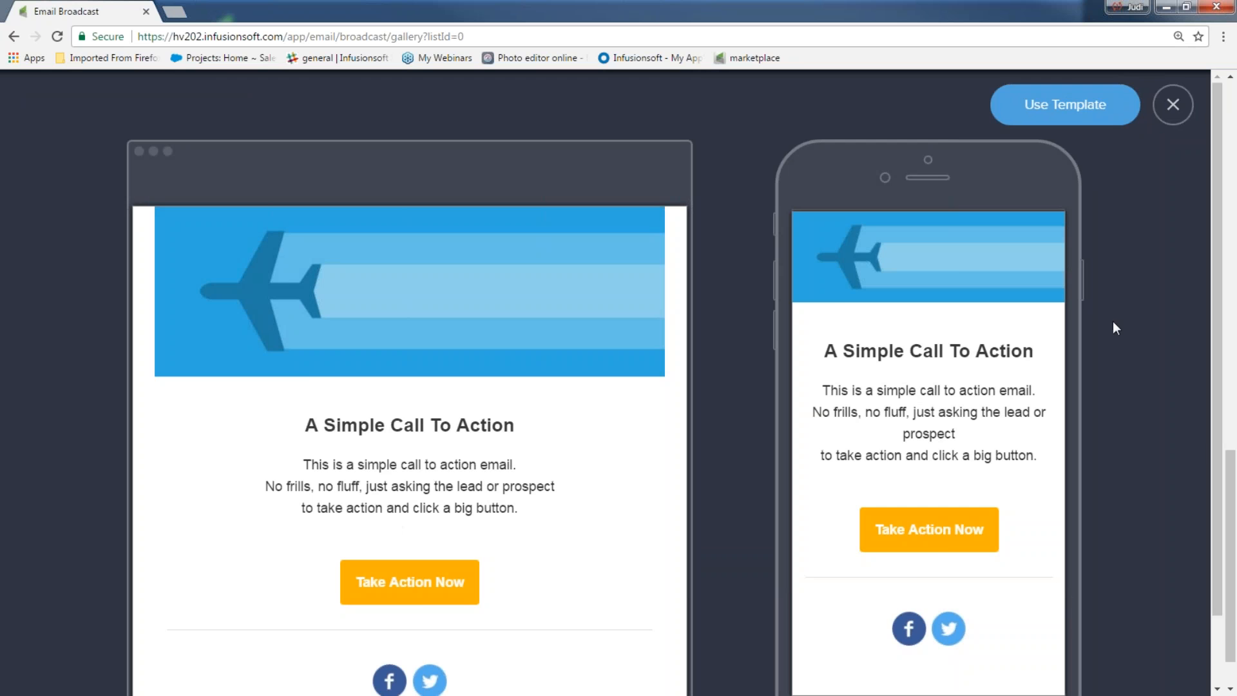
pyautogui.scroll(-1, 1032, 532)
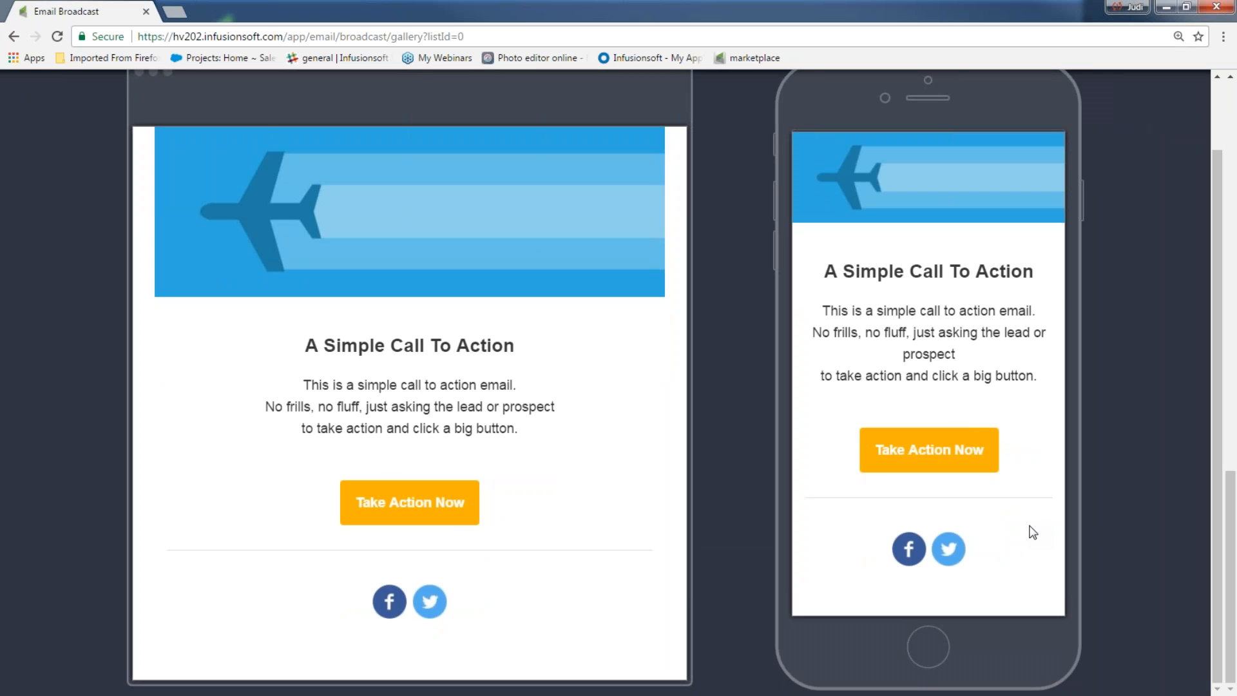
pyautogui.scroll(1, 1163, 451)
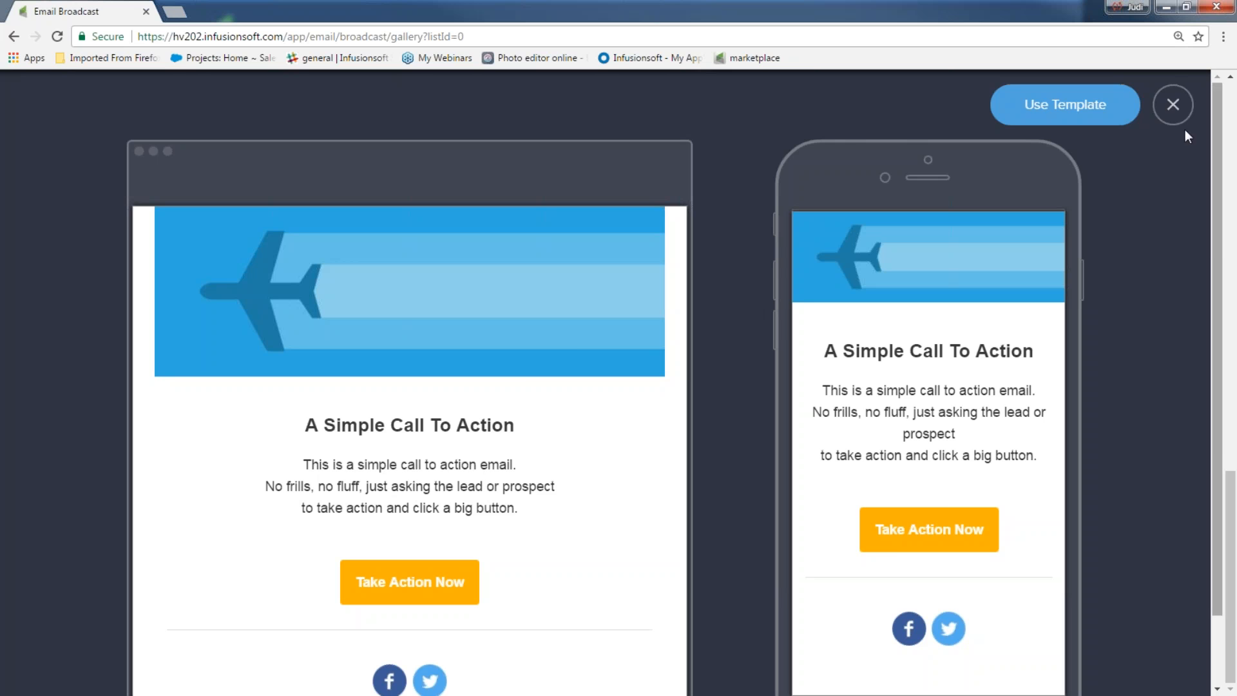
pyautogui.click(1177, 111)
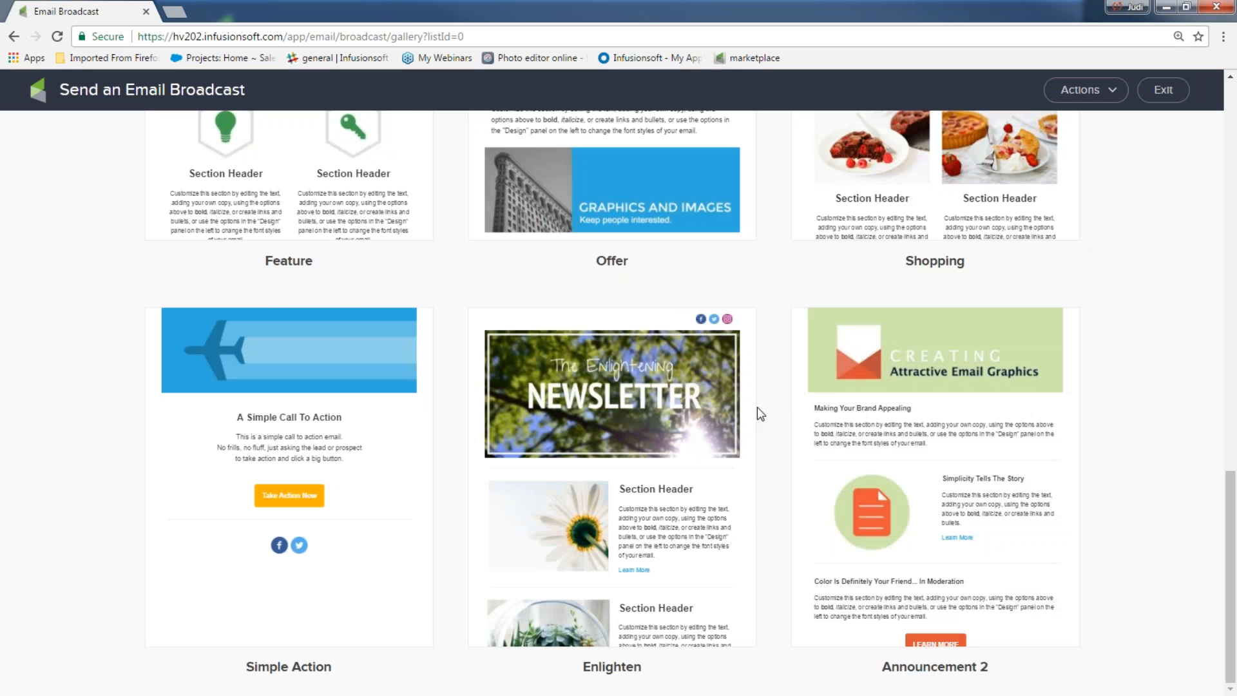
pyautogui.scroll(10, 757, 407)
pyautogui.scroll(1, 747, 406)
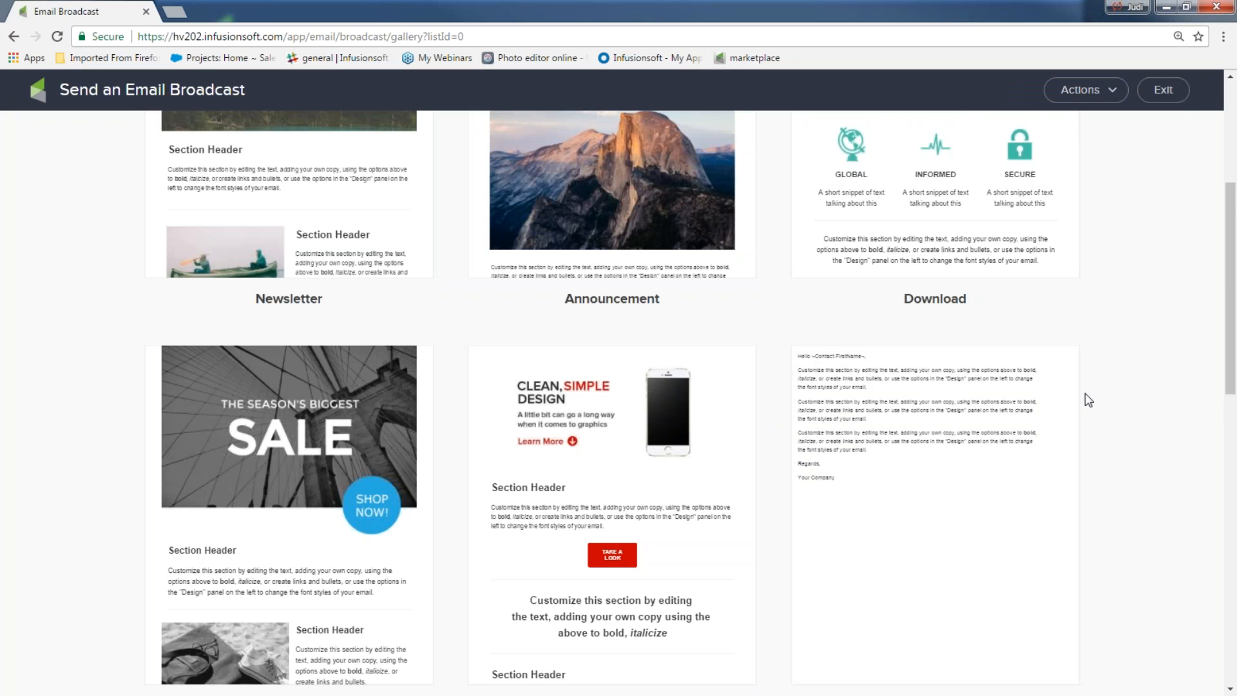
# Step: Start the broadcast from the Simple Action call-to-action template
pyautogui.click(1089, 90)
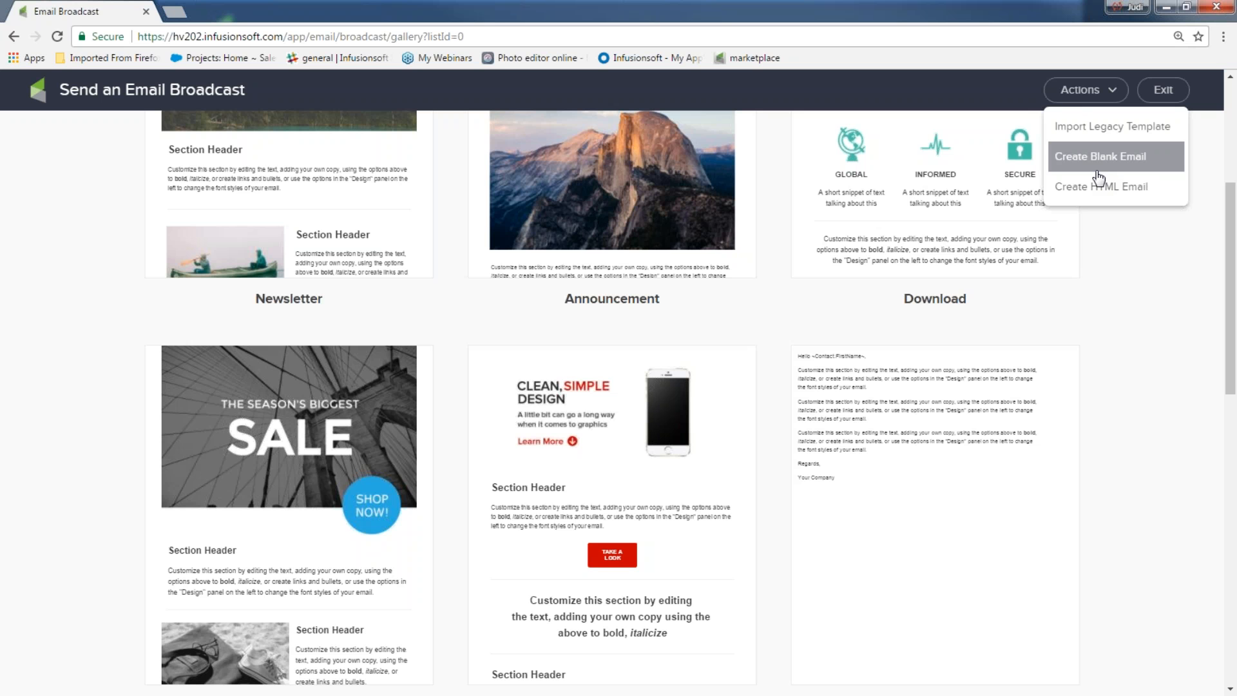
pyautogui.scroll(-8, 39, 348)
pyautogui.scroll(-3, 289, 363)
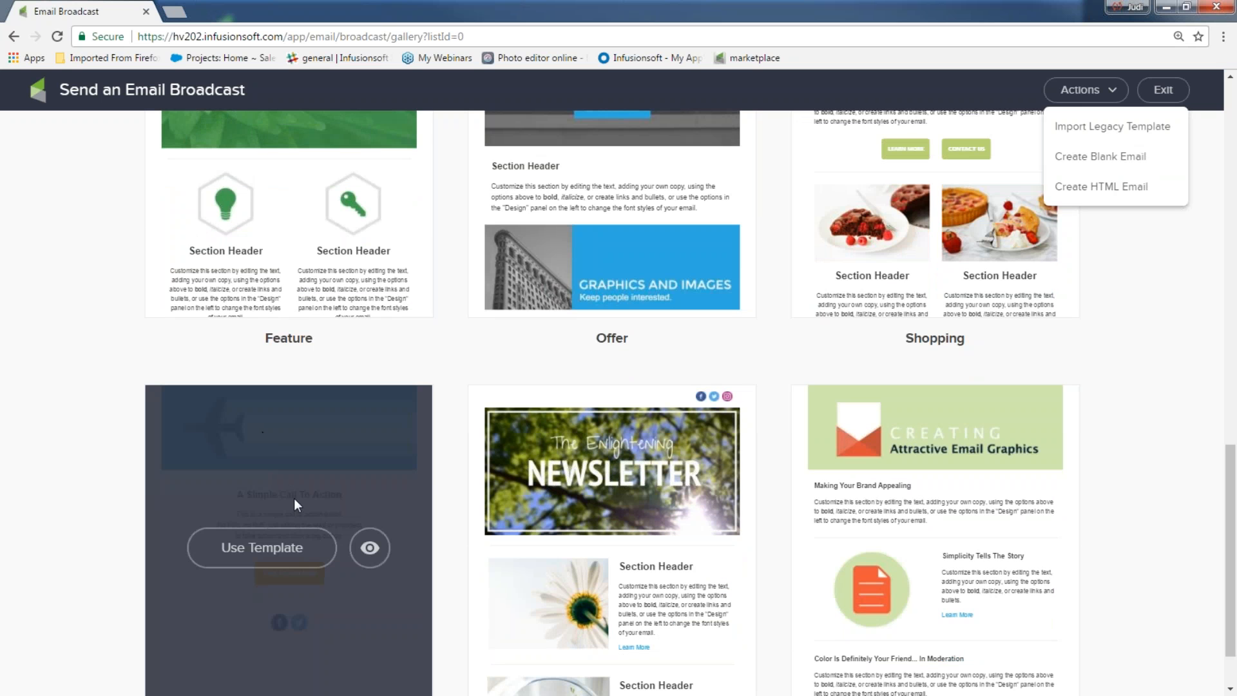
pyautogui.click(294, 551)
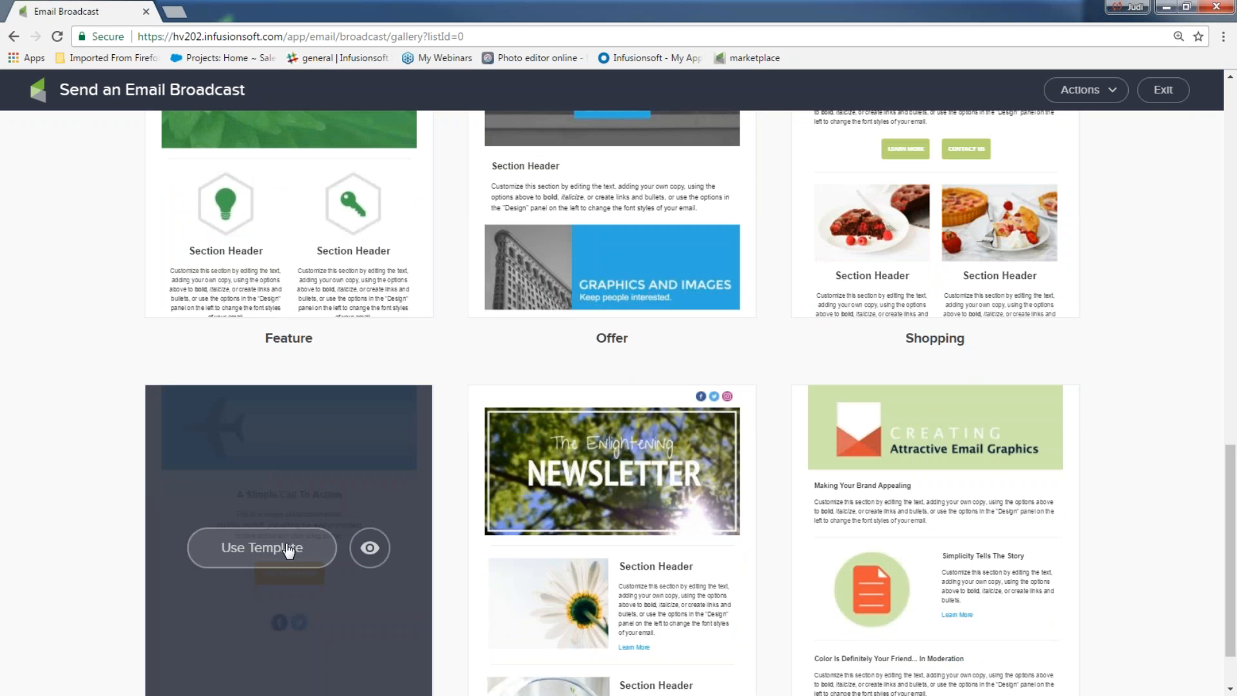
pyautogui.click(271, 553)
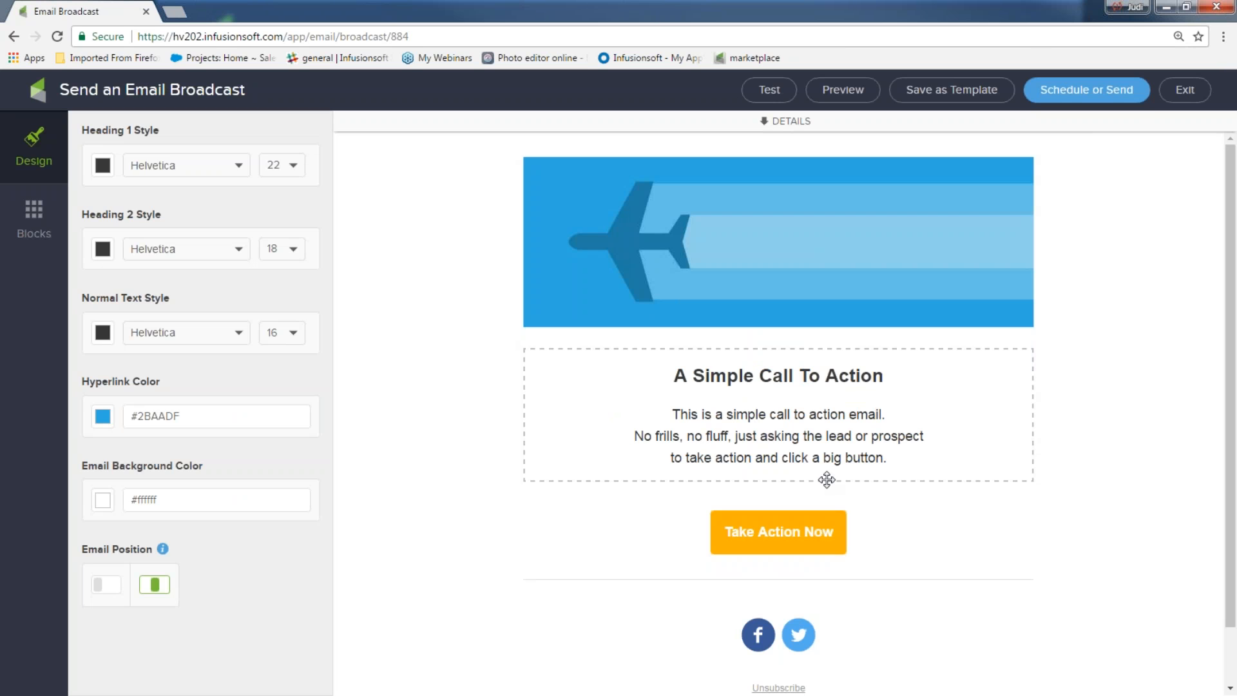
# Step: Expand the DETAILS section to show the From, Recipients and Subject Line fields
pyautogui.click(765, 121)
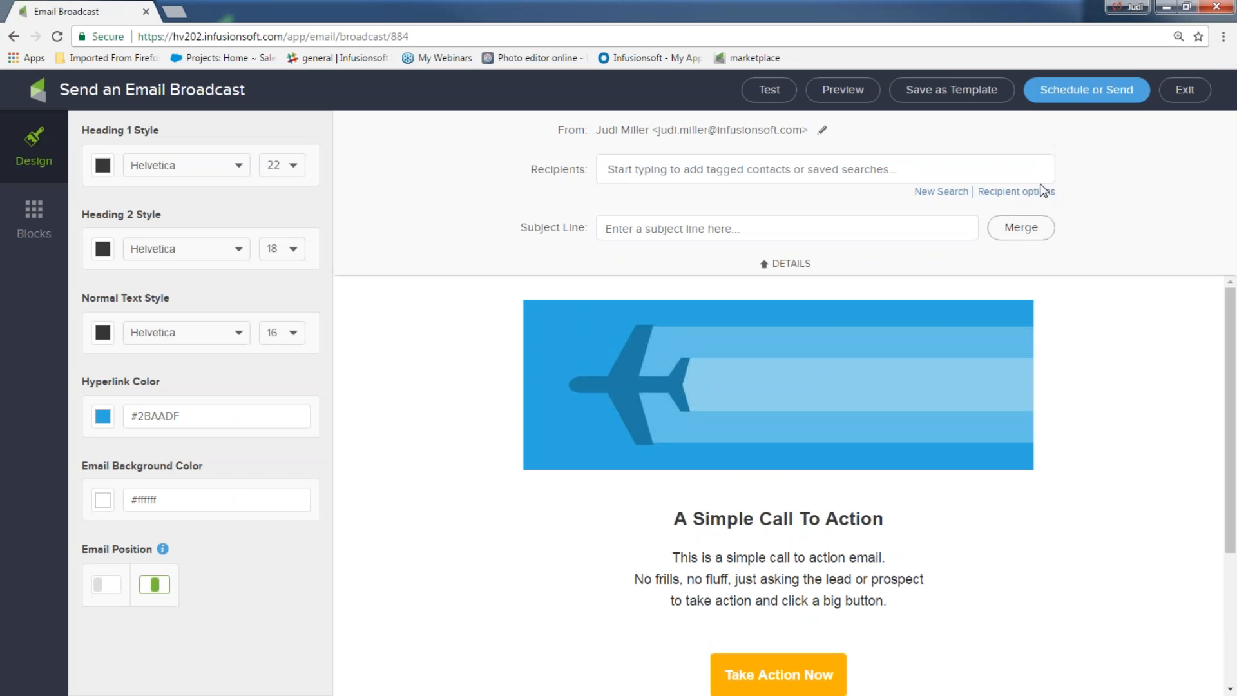
pyautogui.click(766, 270)
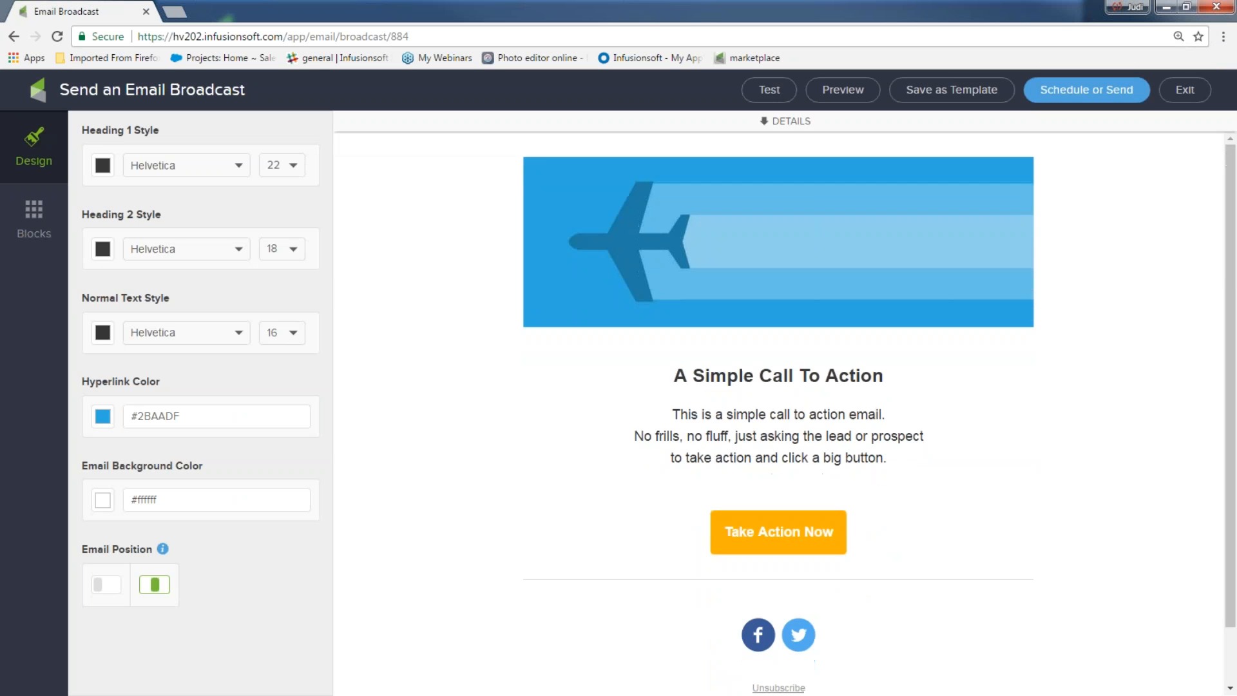
pyautogui.click(767, 121)
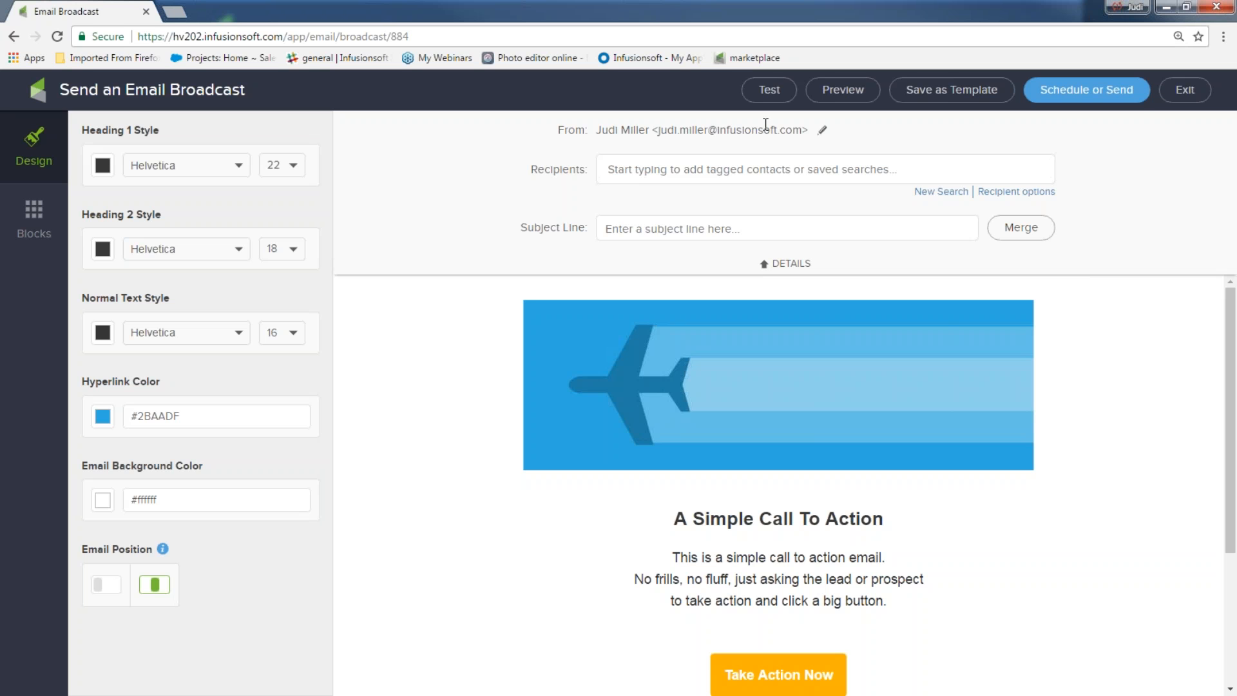
# Step: Set the sender to Other with a custom display name and sender e-mail address, and save
pyautogui.click(823, 130)
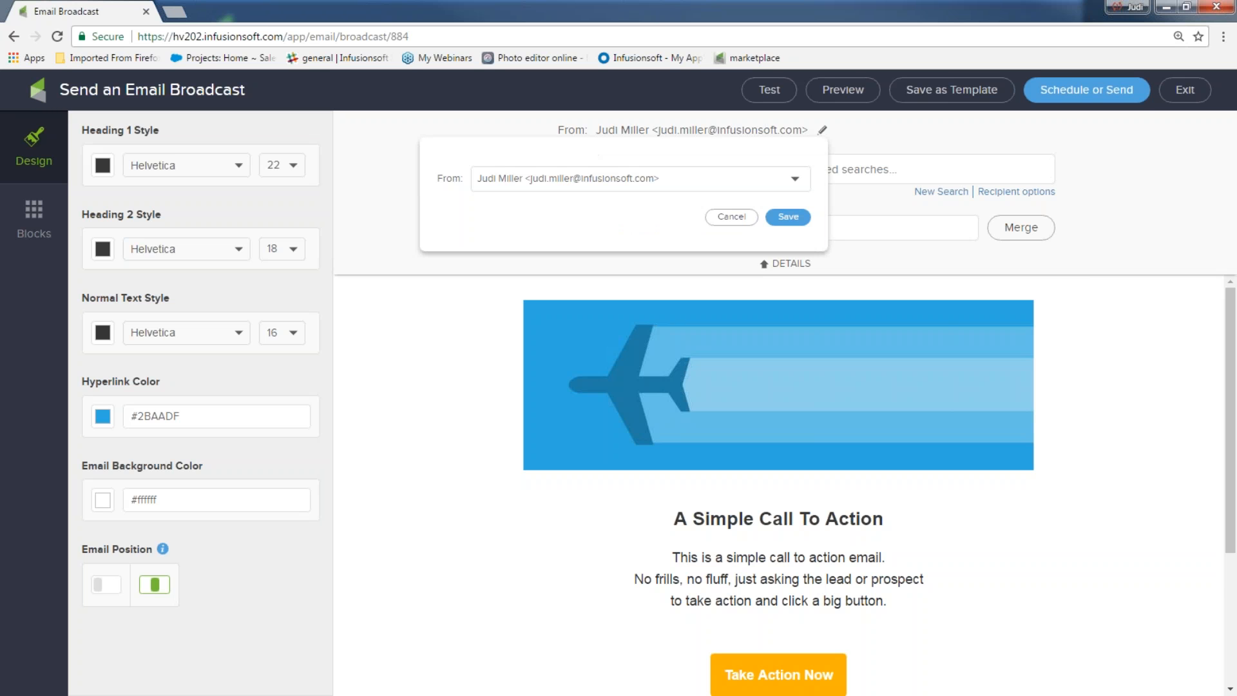
pyautogui.click(795, 182)
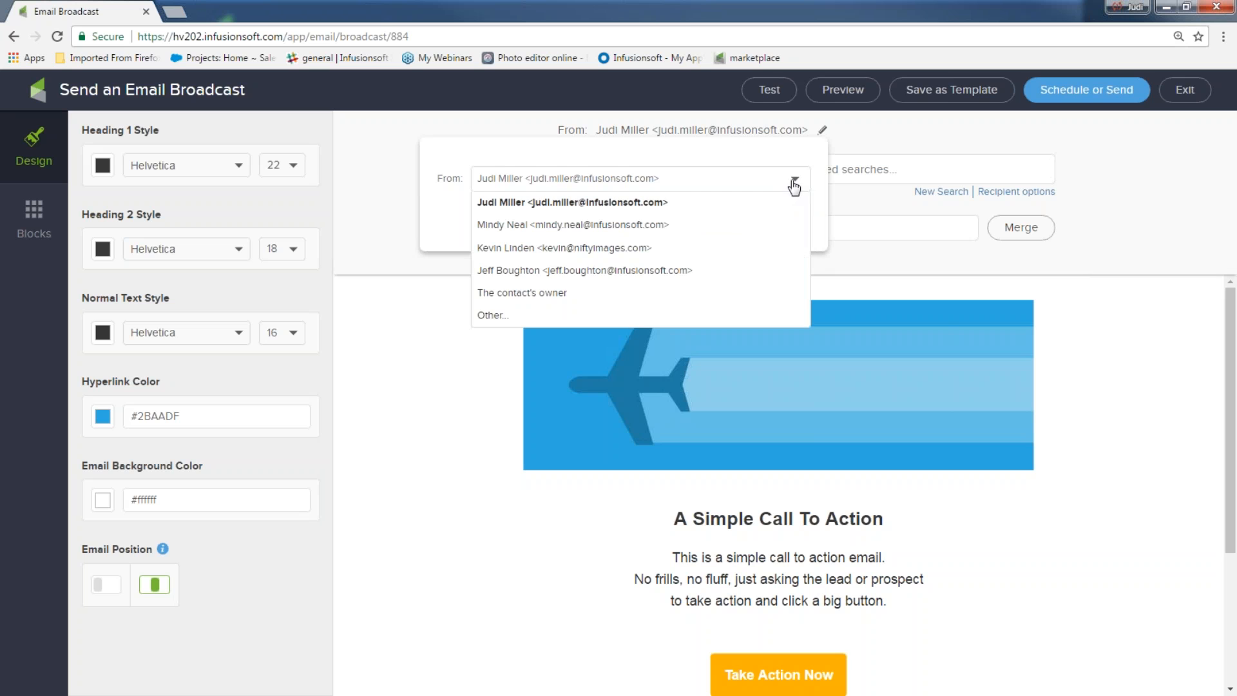
pyautogui.click(516, 318)
pyautogui.click(525, 218)
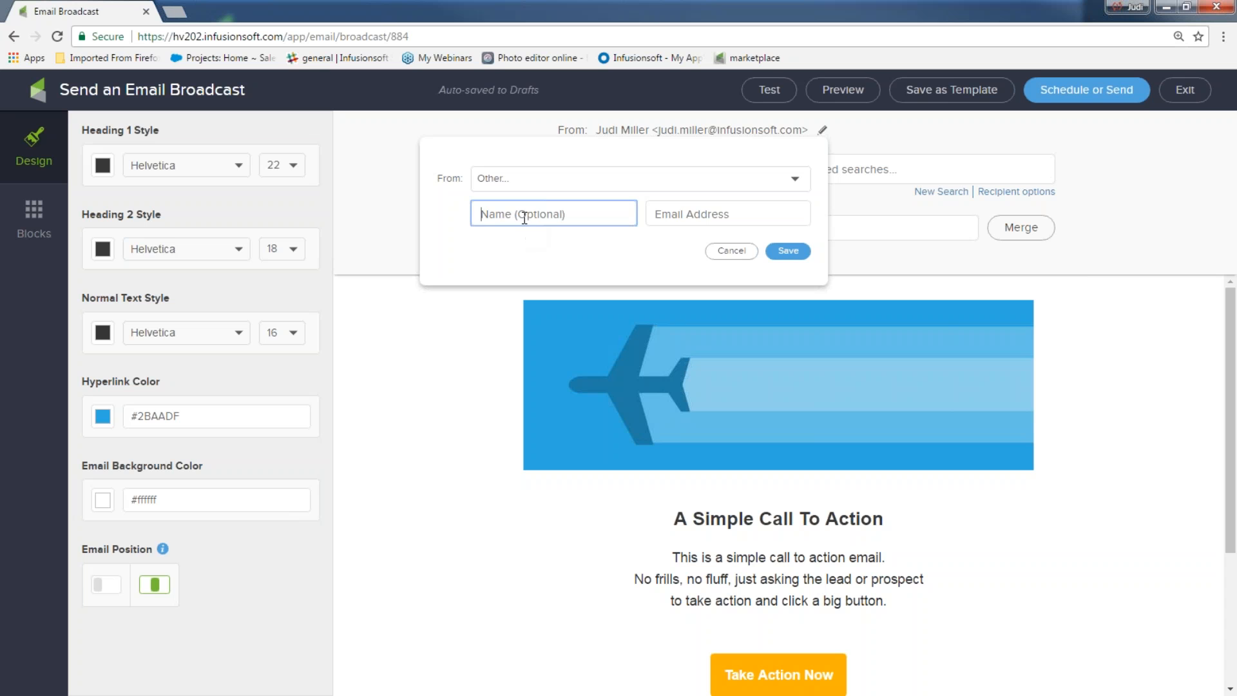
pyautogui.write('Judi Great Ideas')
pyautogui.click(504, 217)
pyautogui.write('s')
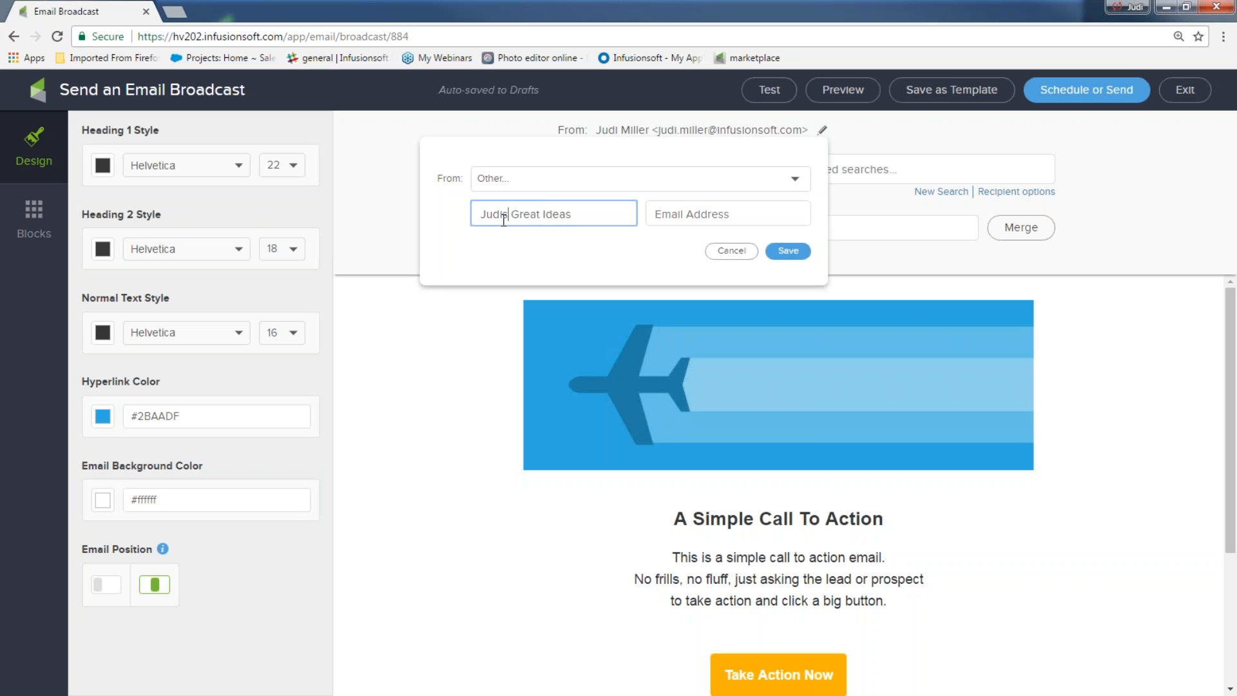
pyautogui.click(725, 214)
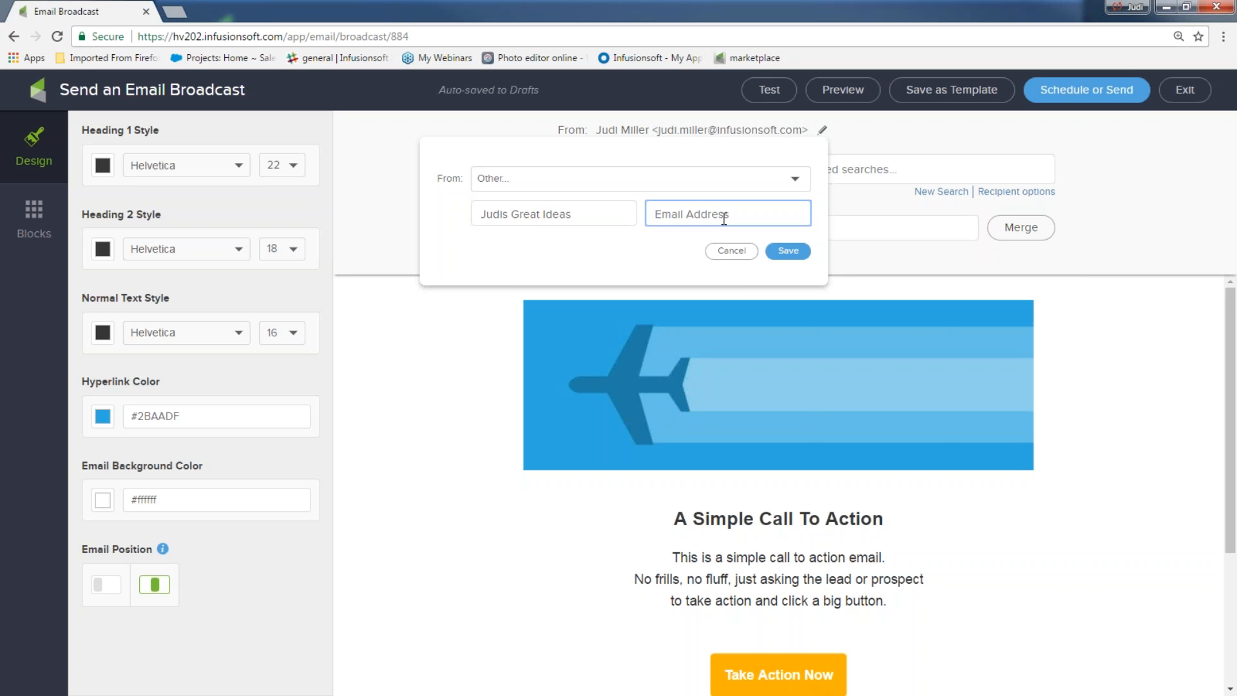
pyautogui.write('hey')
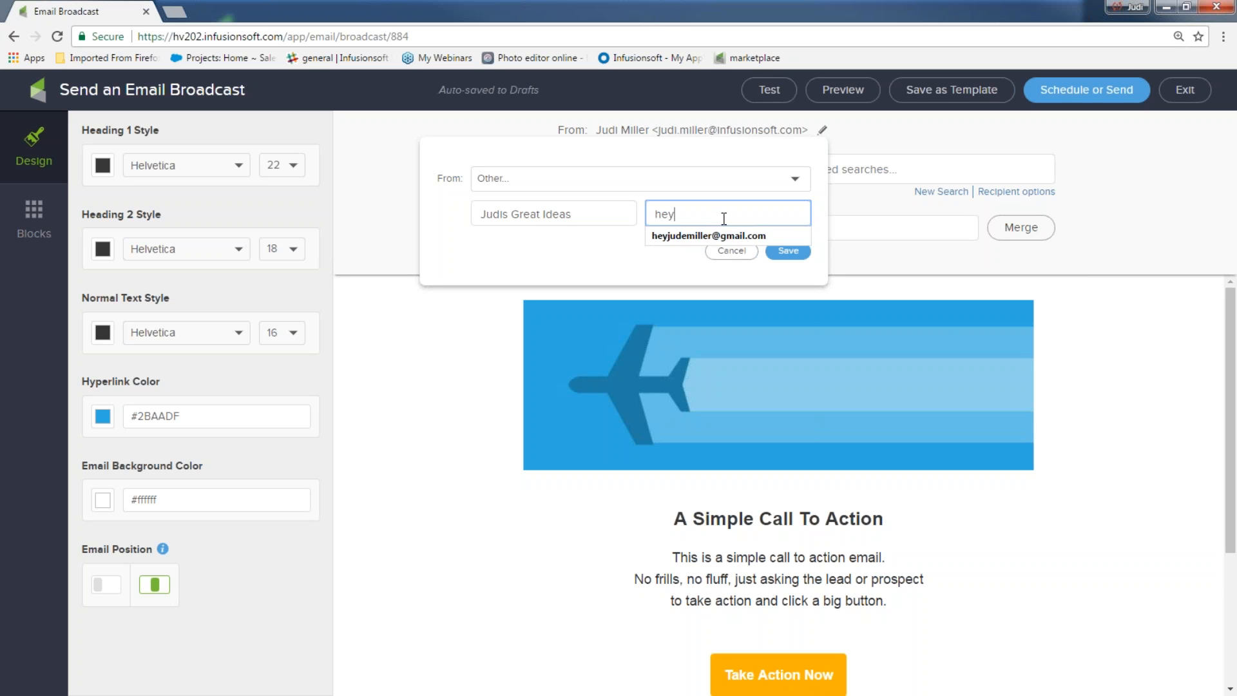
pyautogui.click(759, 238)
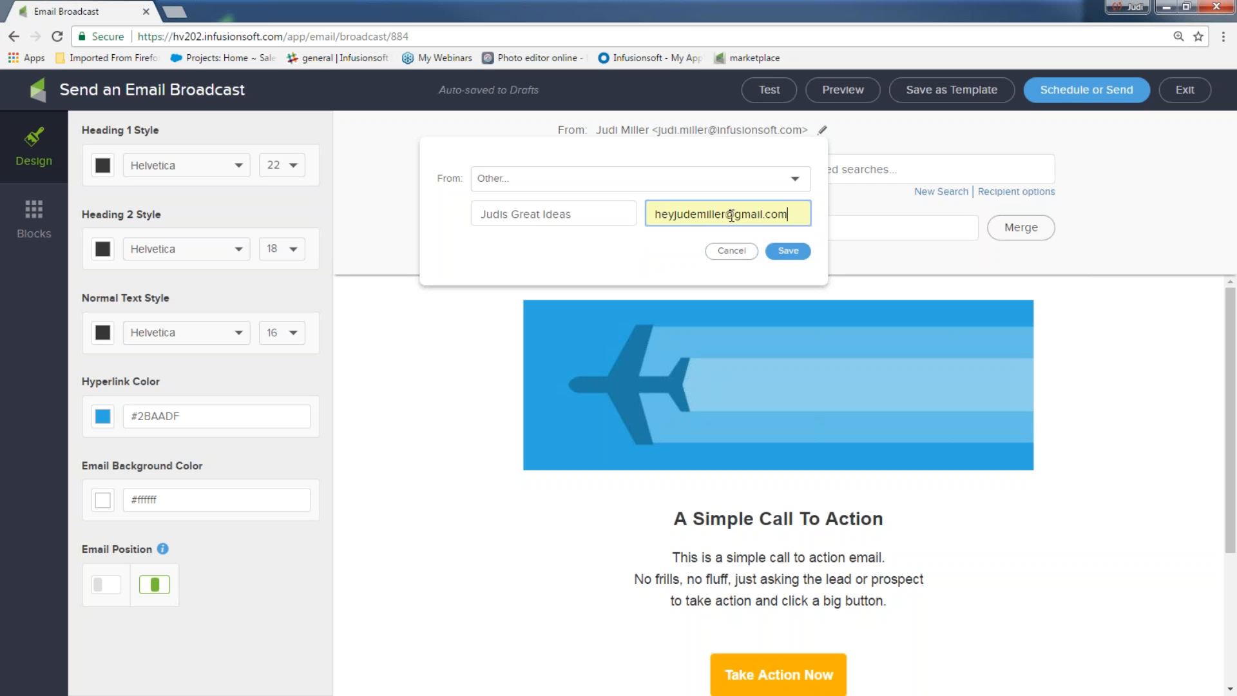
pyautogui.click(788, 251)
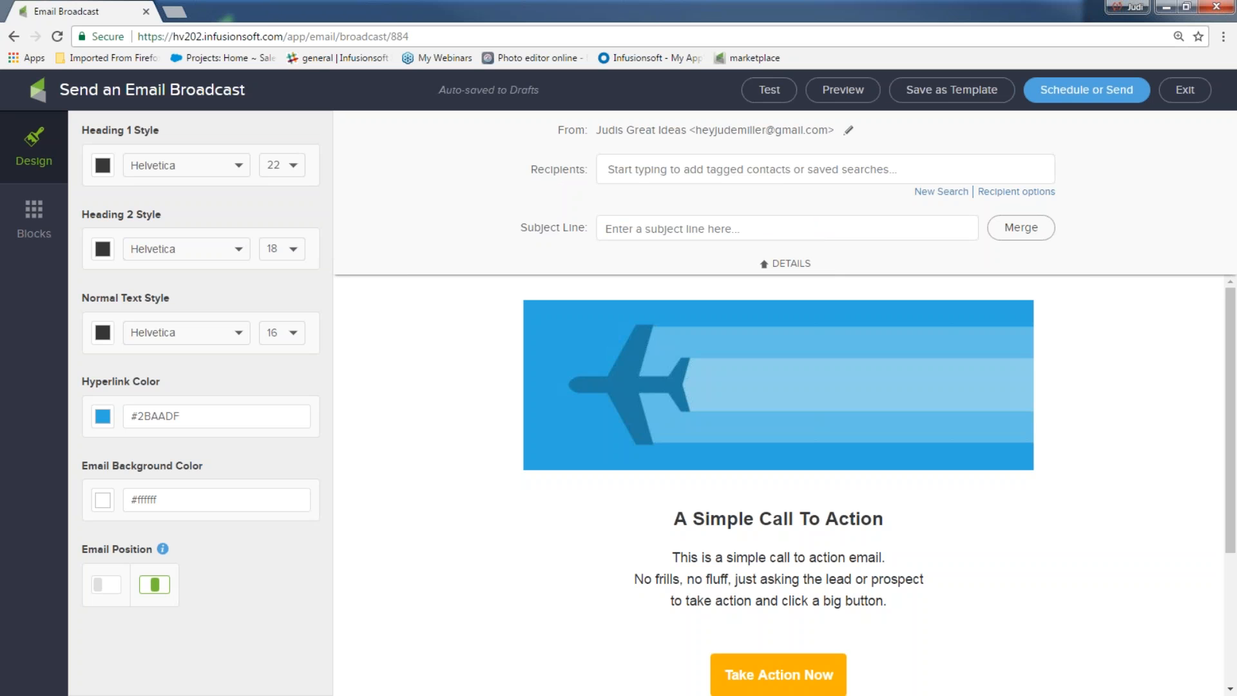
# Step: Enter the subject line 'Hey here is your email you requested,'
pyautogui.click(684, 234)
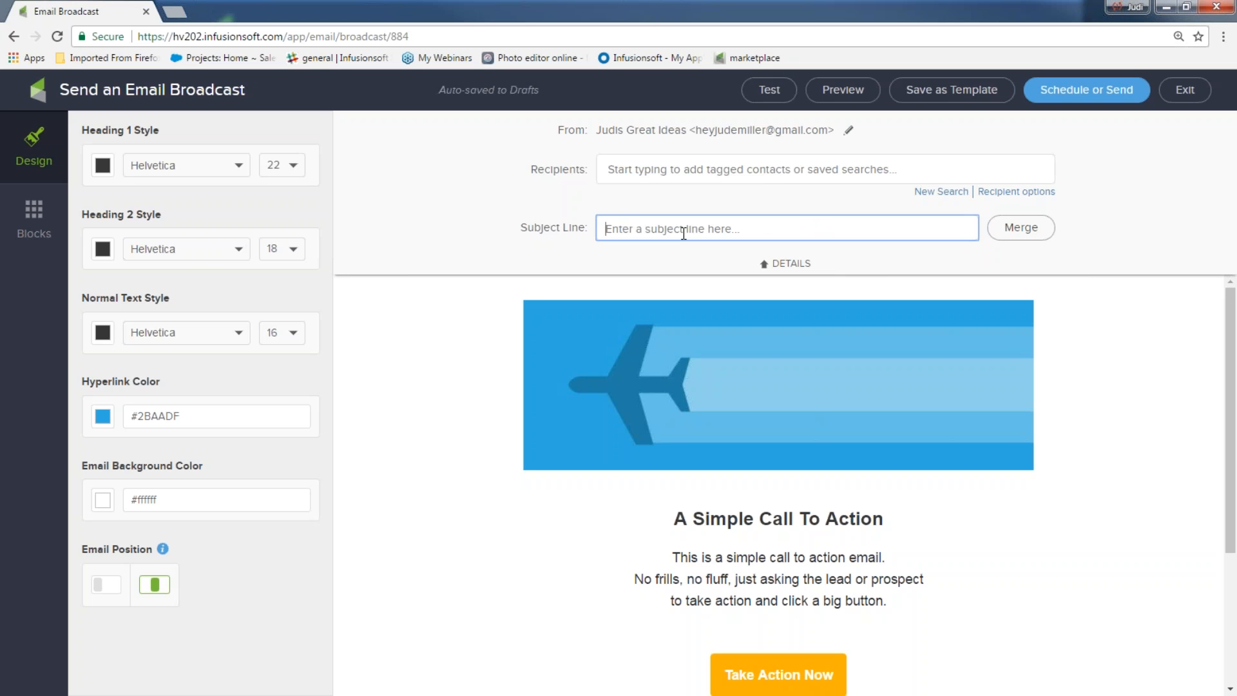
pyautogui.write('He')
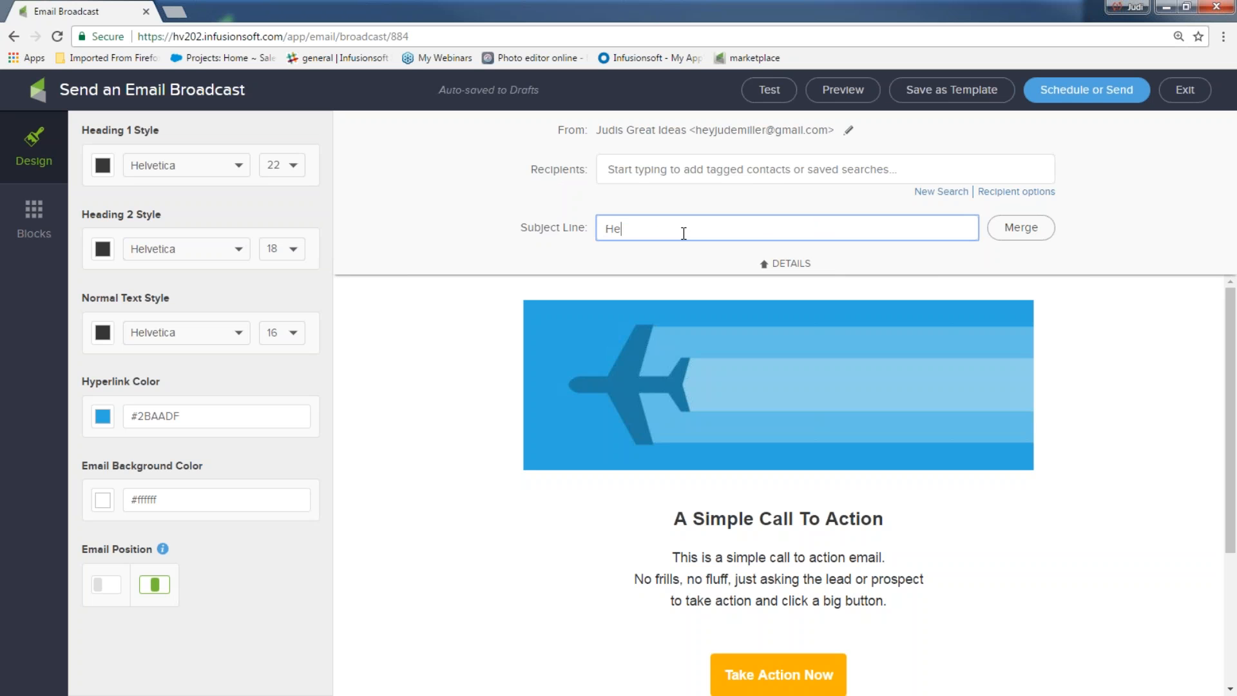
pyautogui.write('y here is your email you requested.')
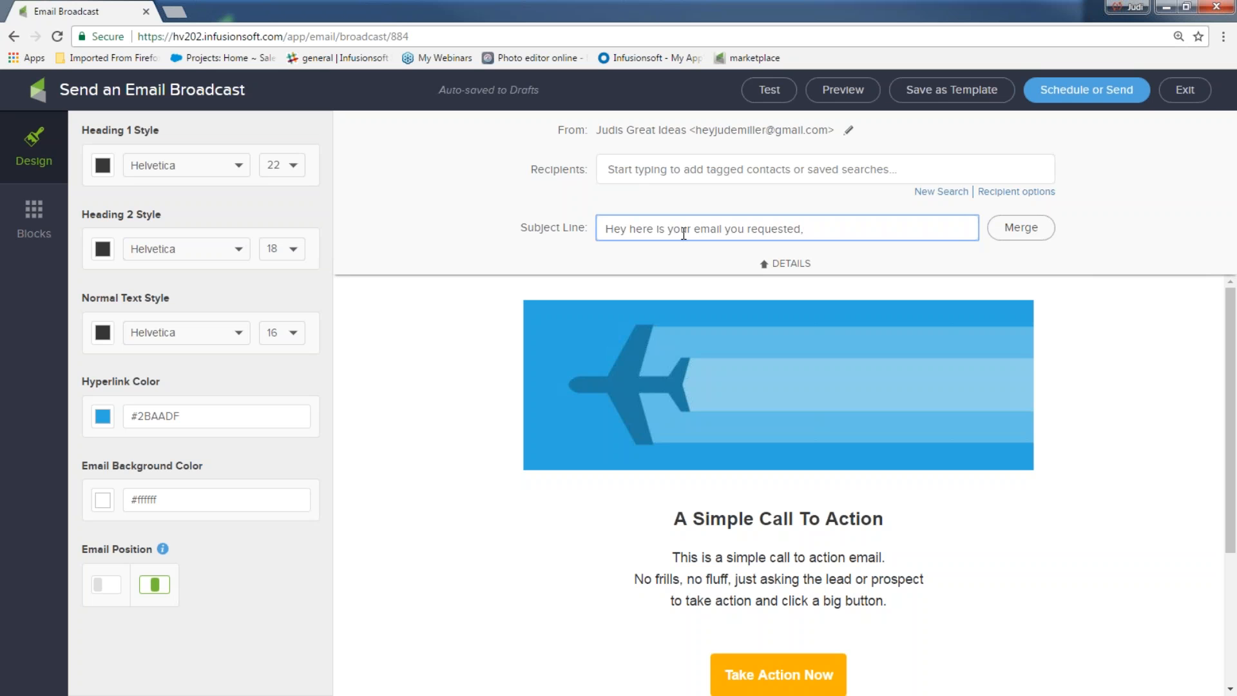
pyautogui.write(',')
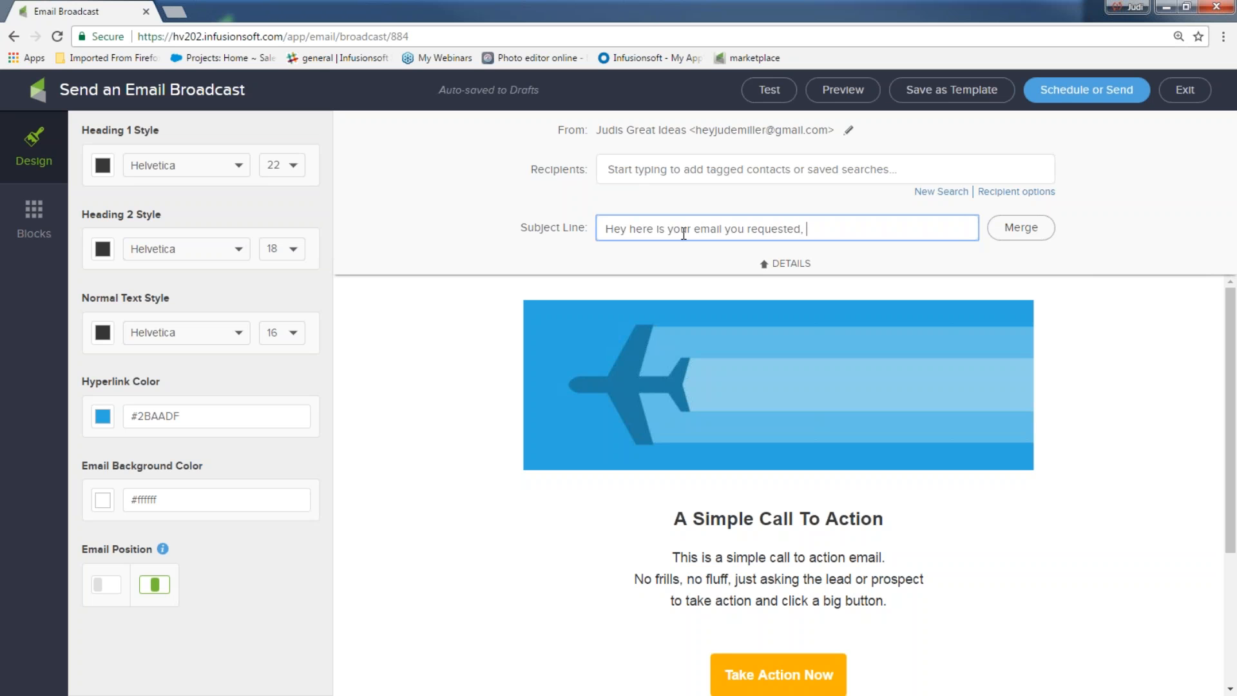
# Step: Add the First Name merge field to the subject and make Heading 1 blue (#3859C9)
pyautogui.click(1030, 238)
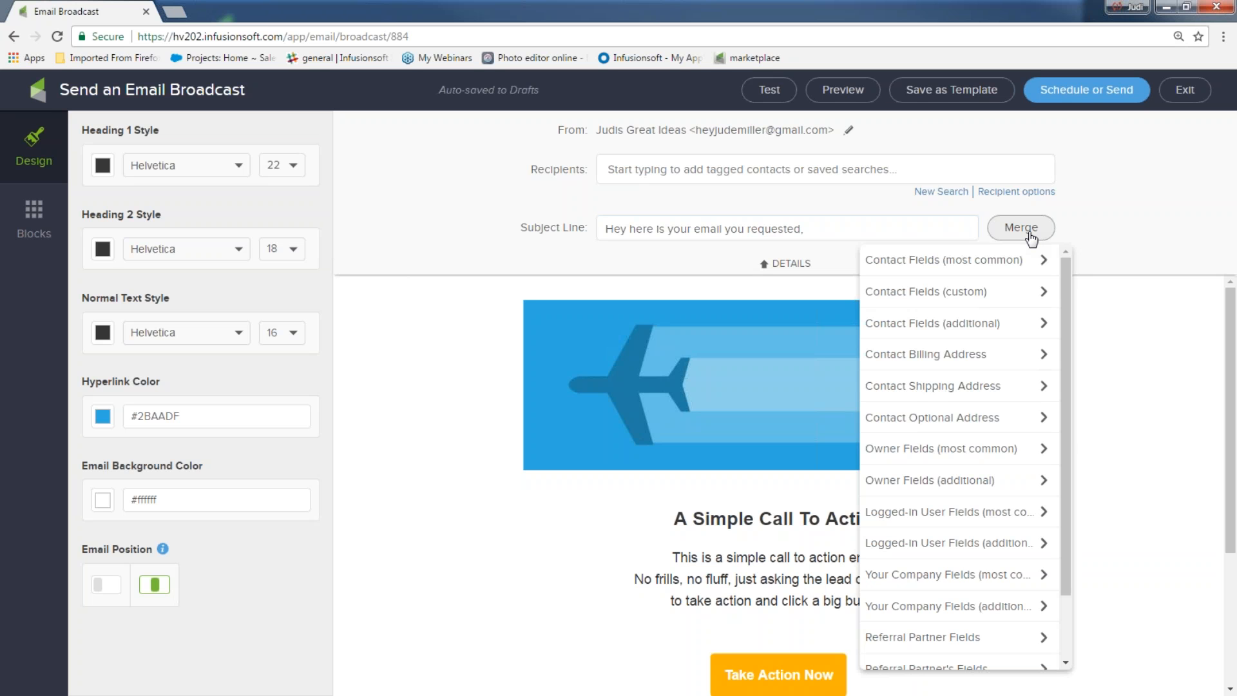
pyautogui.click(1006, 270)
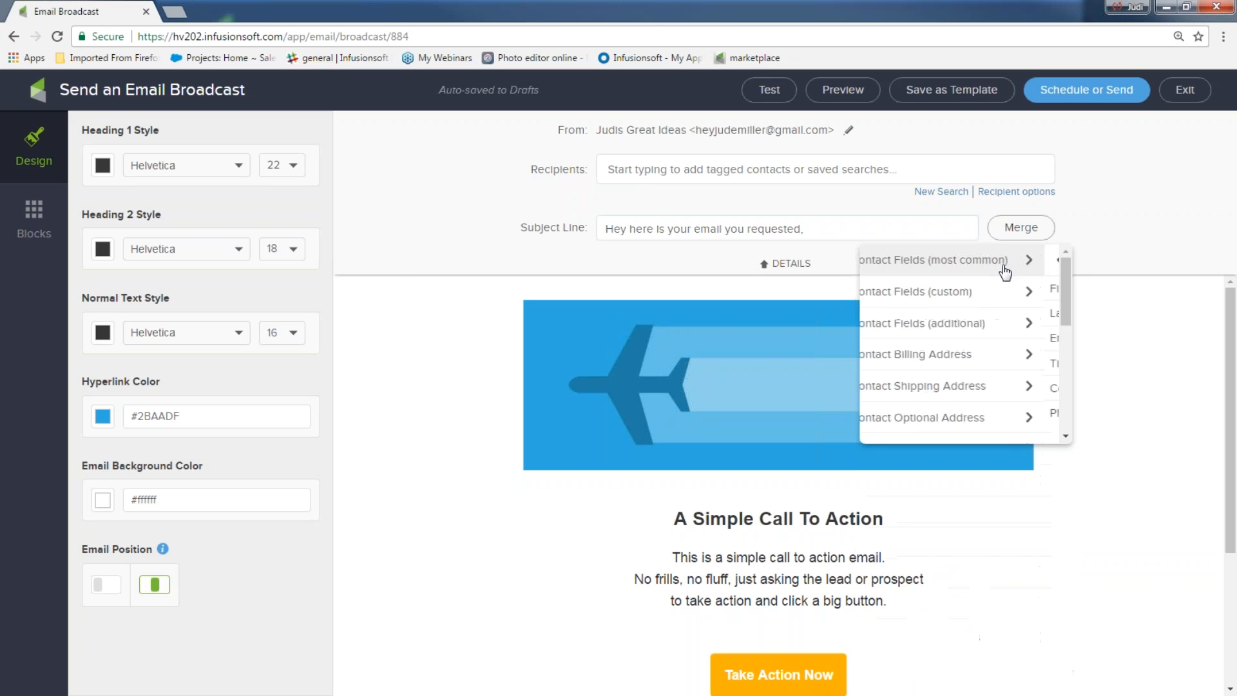
pyautogui.click(954, 291)
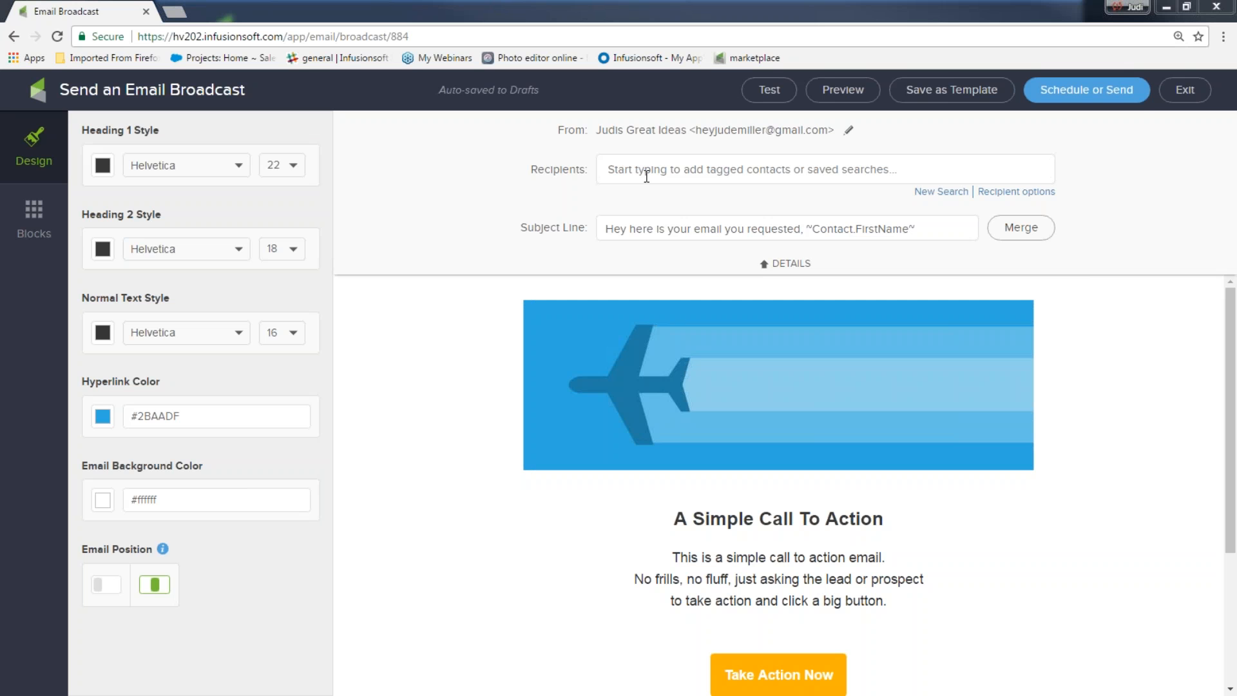
pyautogui.click(767, 265)
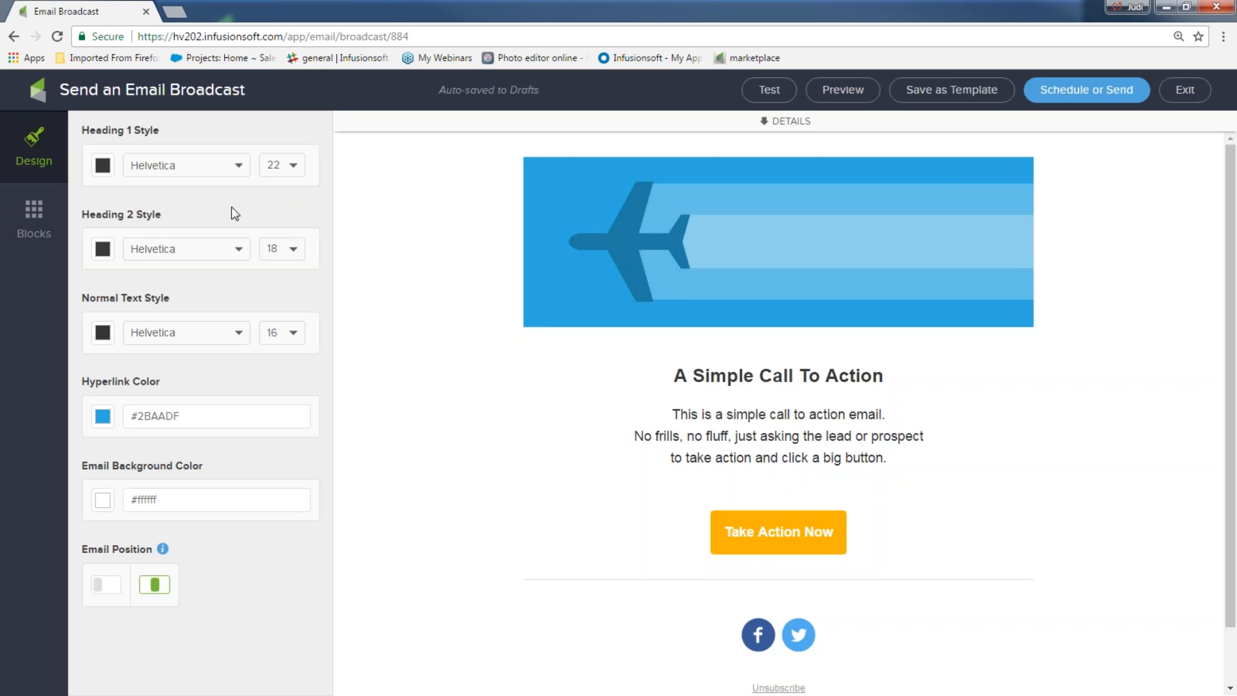
pyautogui.click(105, 169)
pyautogui.click(210, 285)
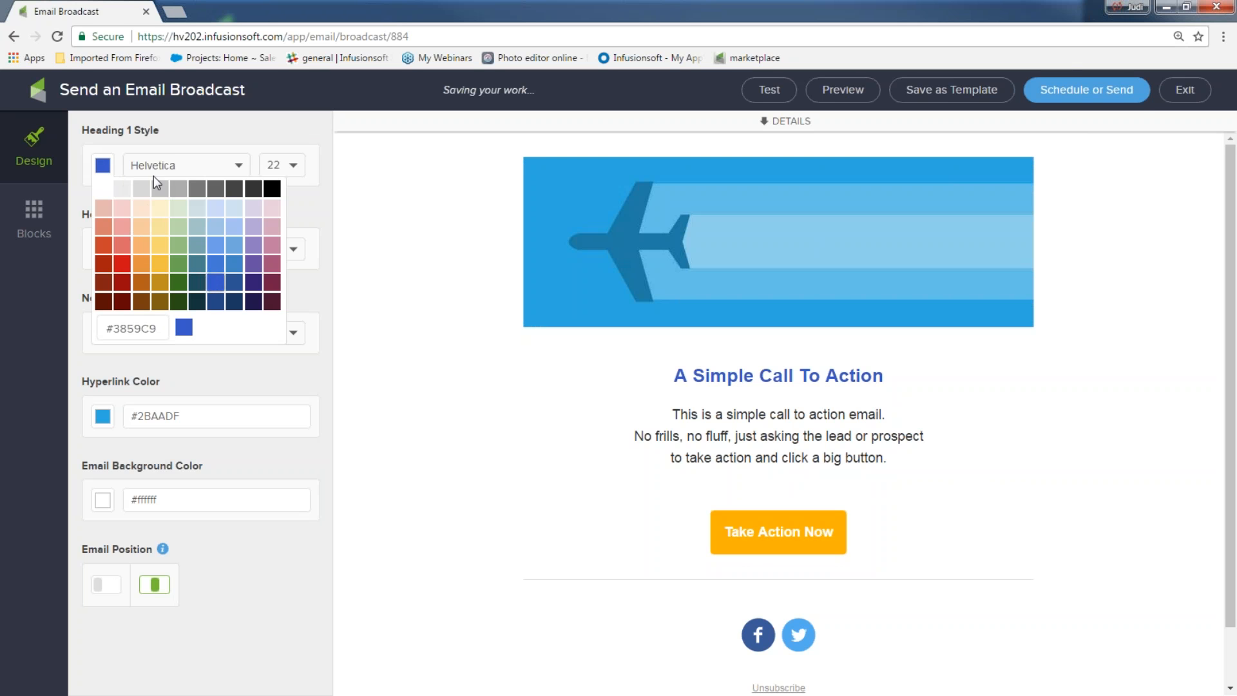
# Step: Make the Heading 1 colour black and the hyperlink colour red (#CA0D14)
pyautogui.click(267, 188)
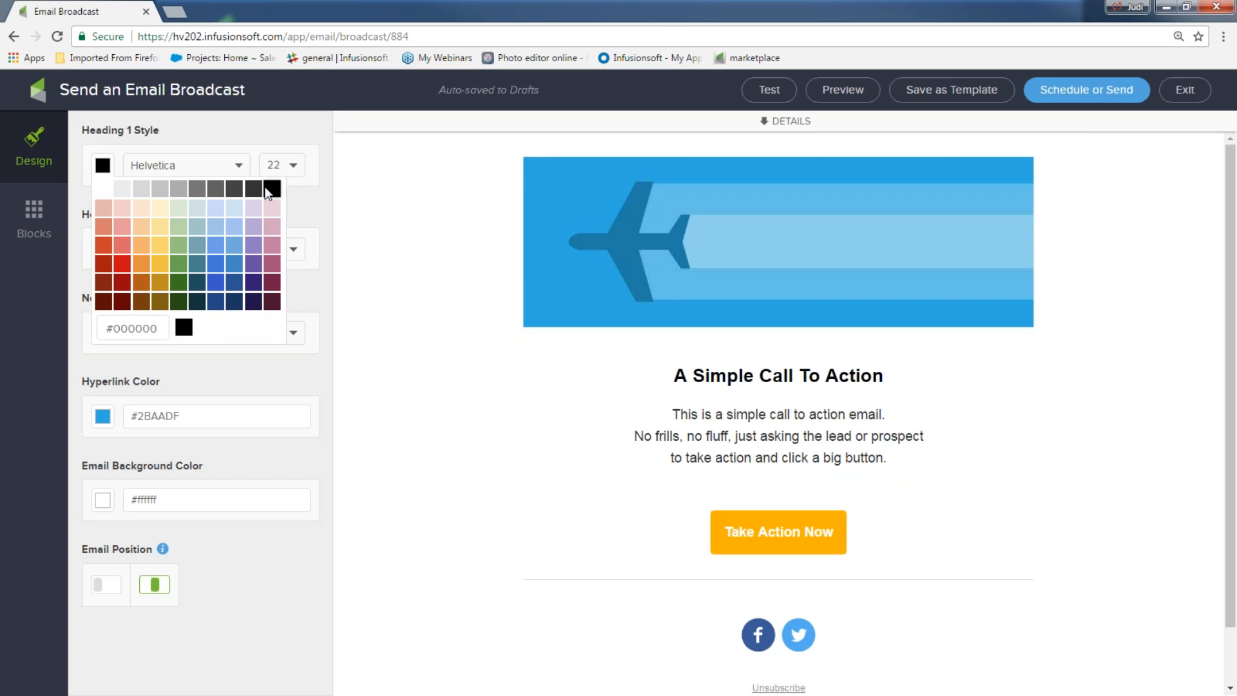
pyautogui.click(362, 267)
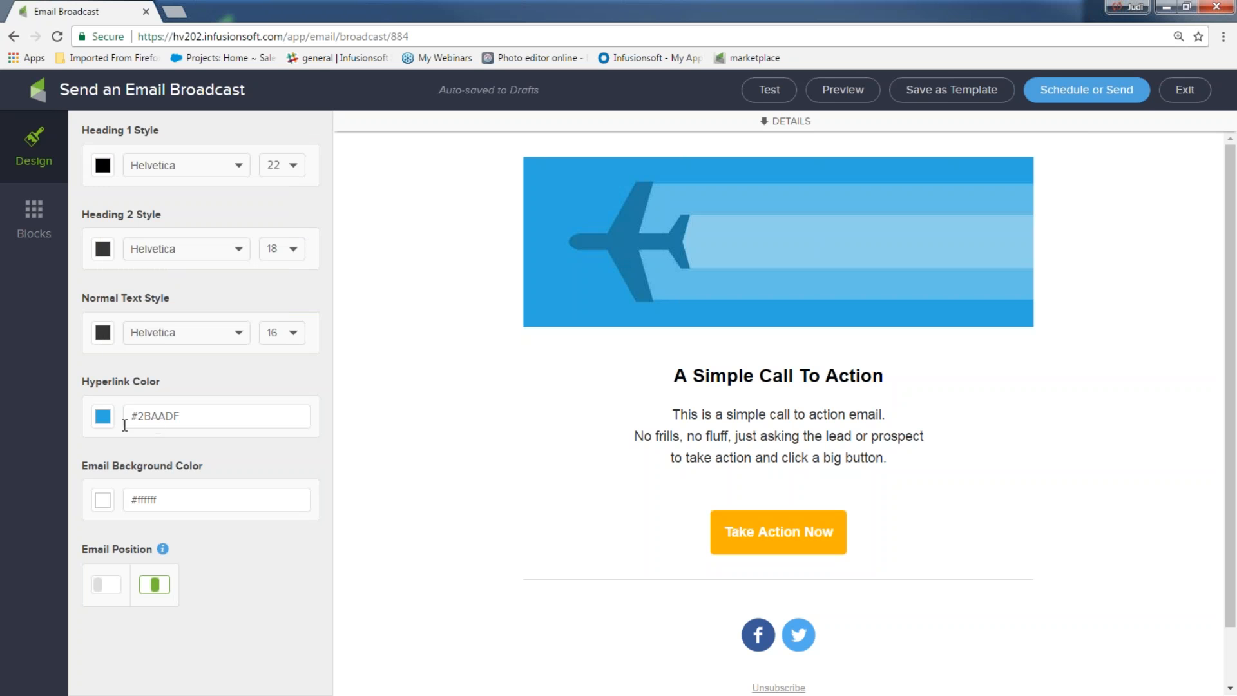
pyautogui.click(103, 417)
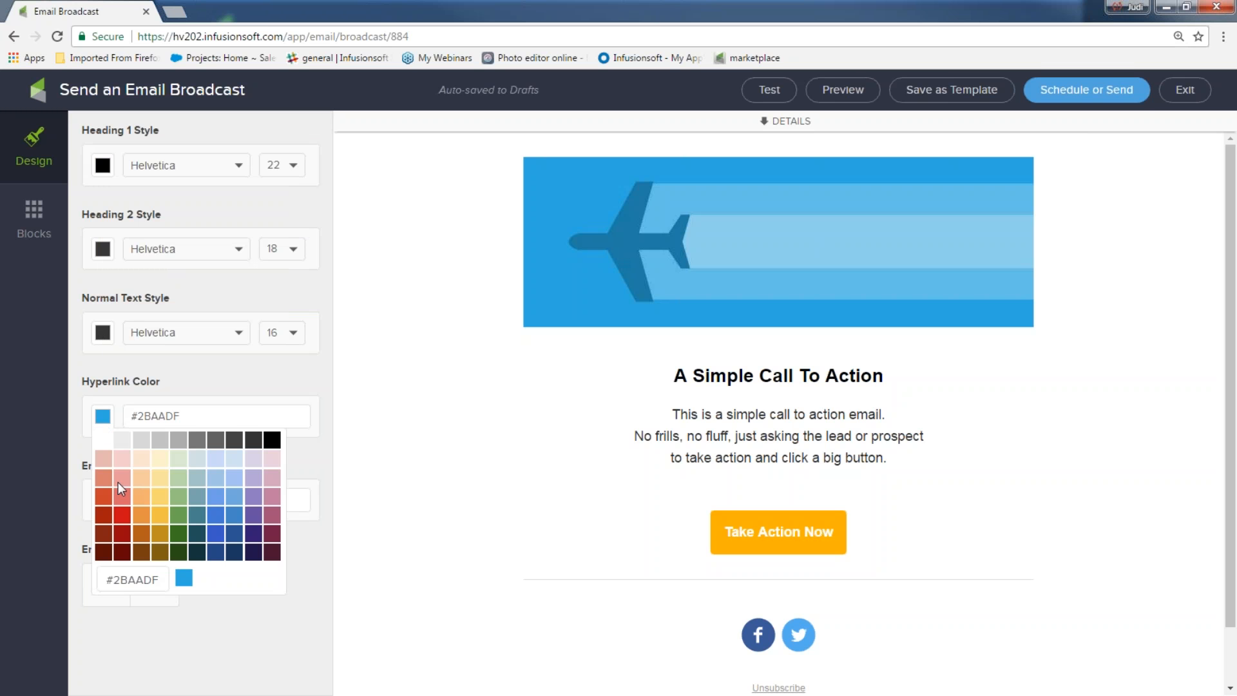
pyautogui.click(125, 510)
pyautogui.click(341, 437)
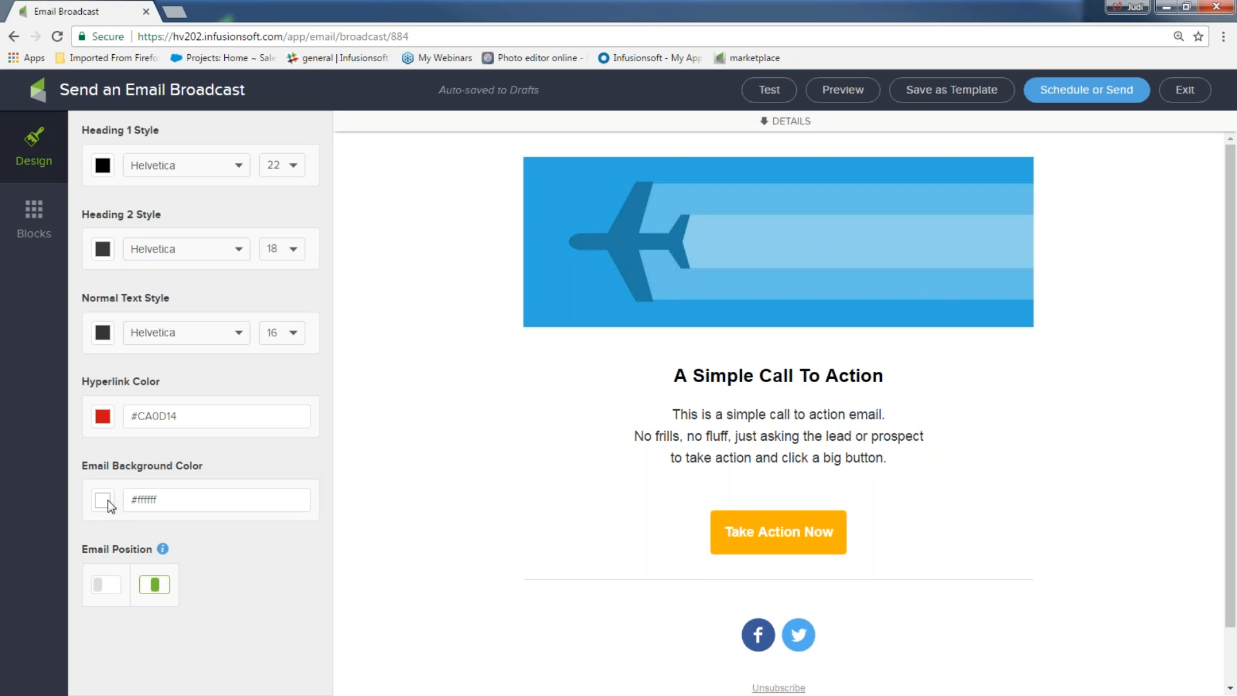
# Step: Set the email background to light grey #C2C2C2, then select the airplane header image
pyautogui.moveTo(166, 499); pyautogui.dragTo(131, 501)
pyautogui.click(102, 501)
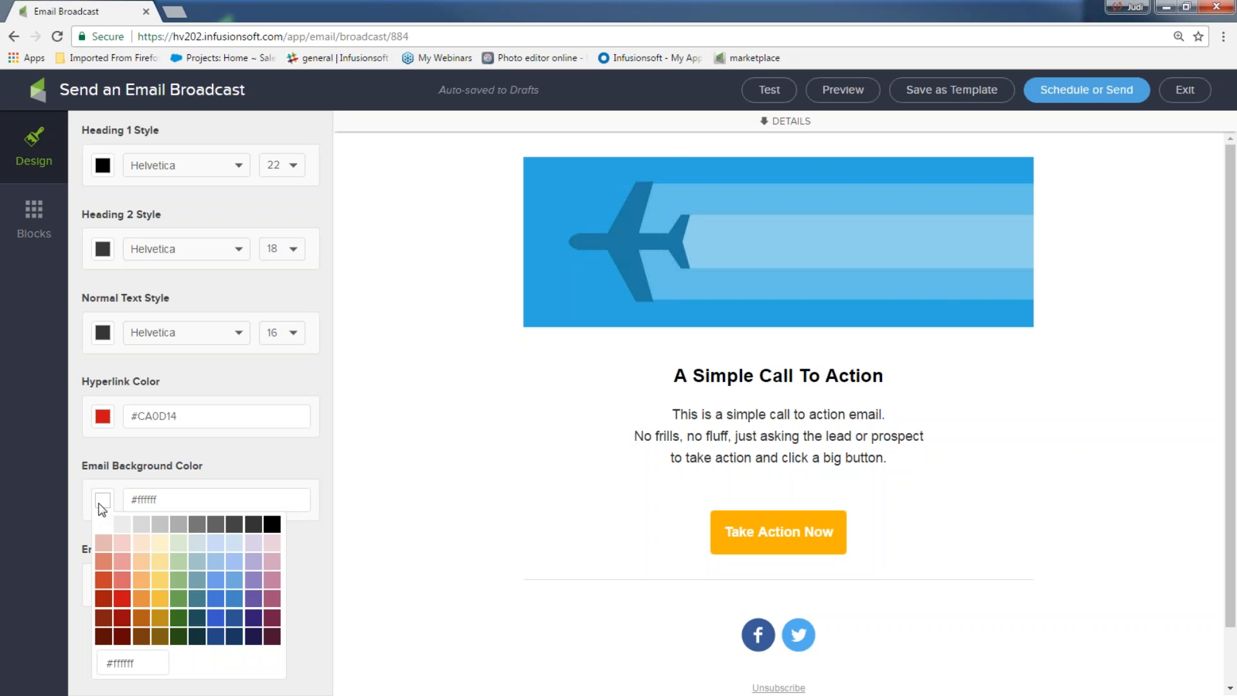
pyautogui.click(215, 599)
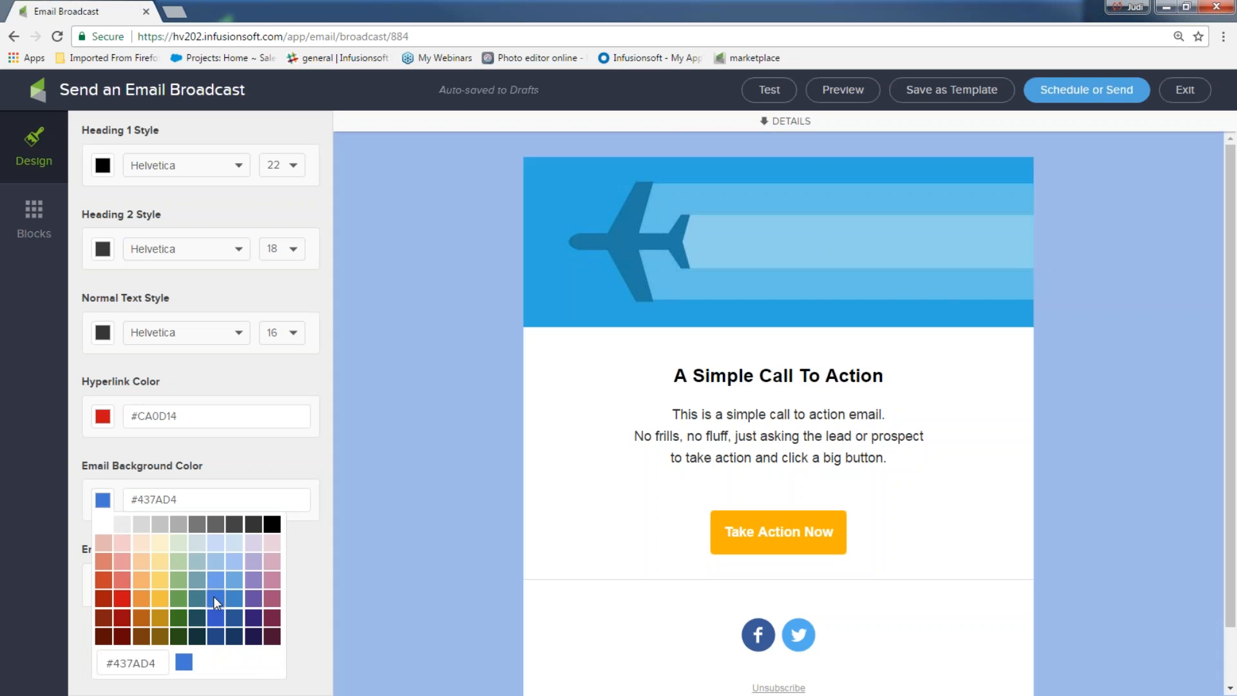
pyautogui.click(269, 616)
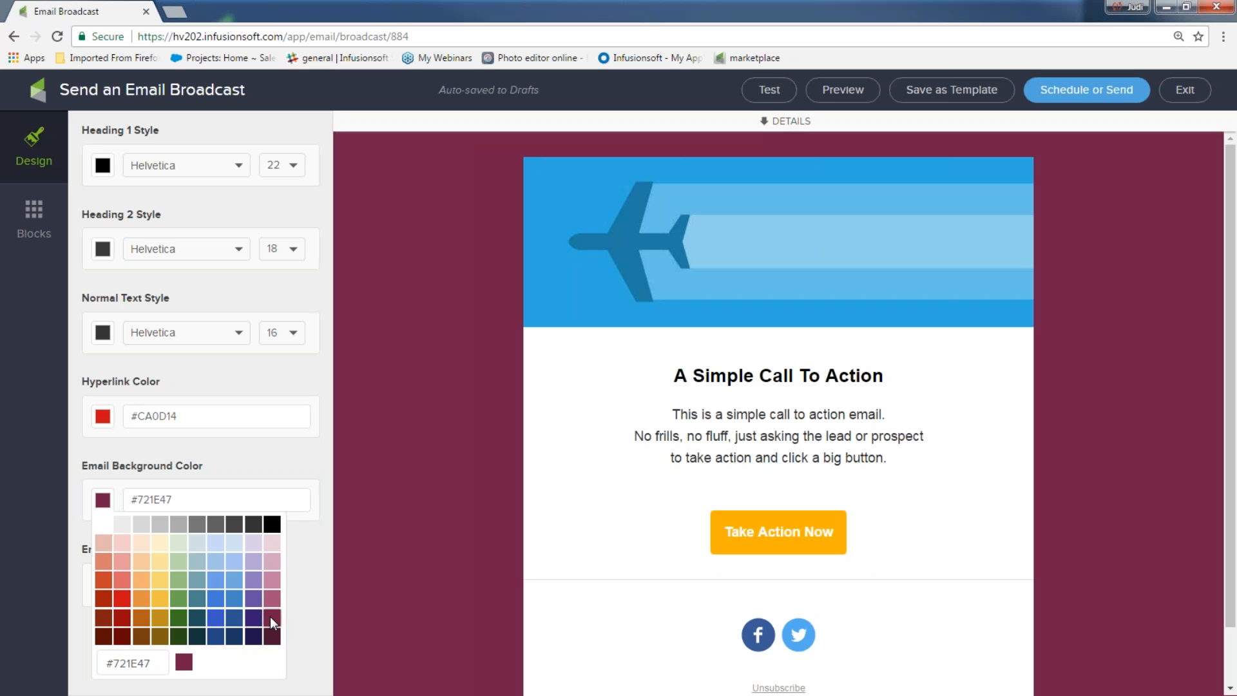
pyautogui.click(165, 532)
pyautogui.click(197, 523)
pyautogui.click(141, 526)
pyautogui.click(163, 524)
pyautogui.click(394, 495)
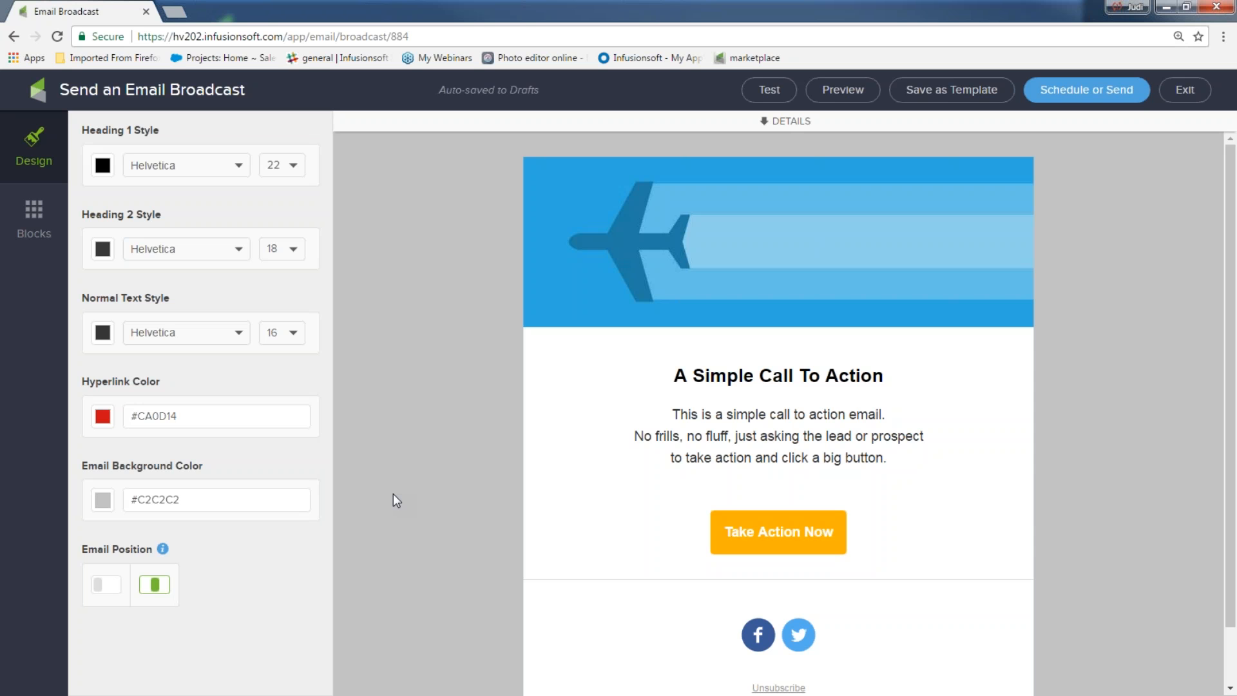
pyautogui.click(740, 281)
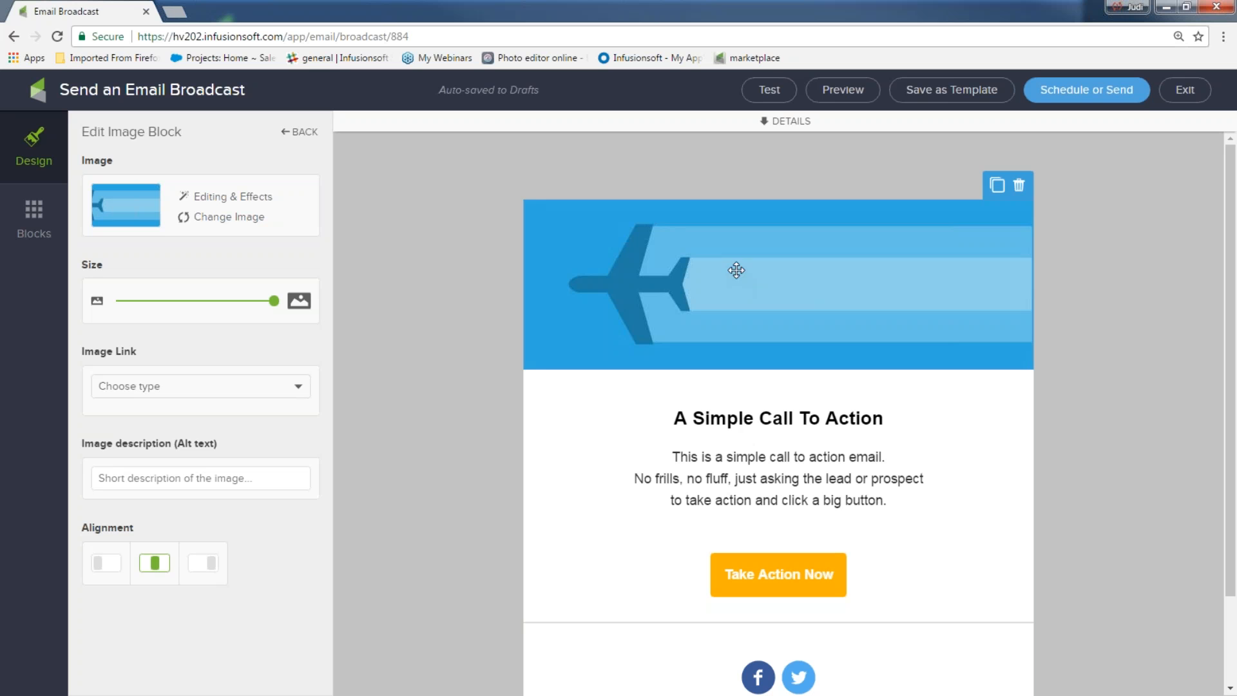
# Step: Replace the header with the surfsup.jpg palm-tree logo and shrink it to size 88
pyautogui.click(231, 217)
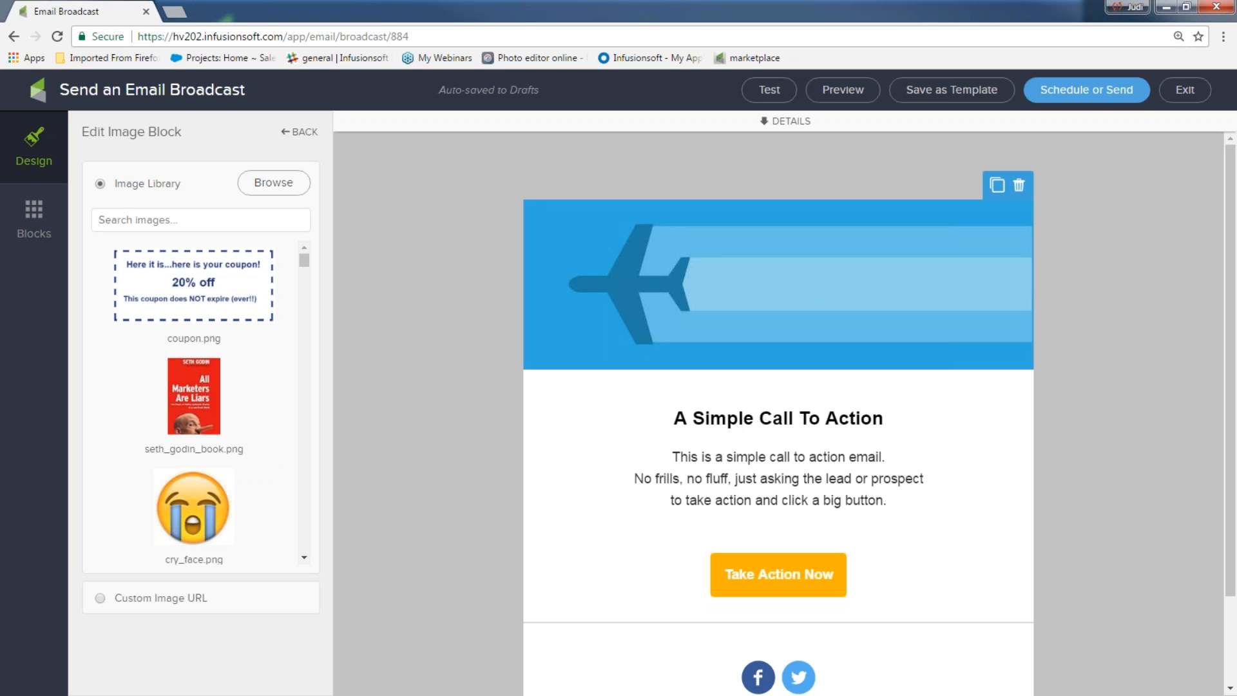
pyautogui.scroll(-5, 287, 360)
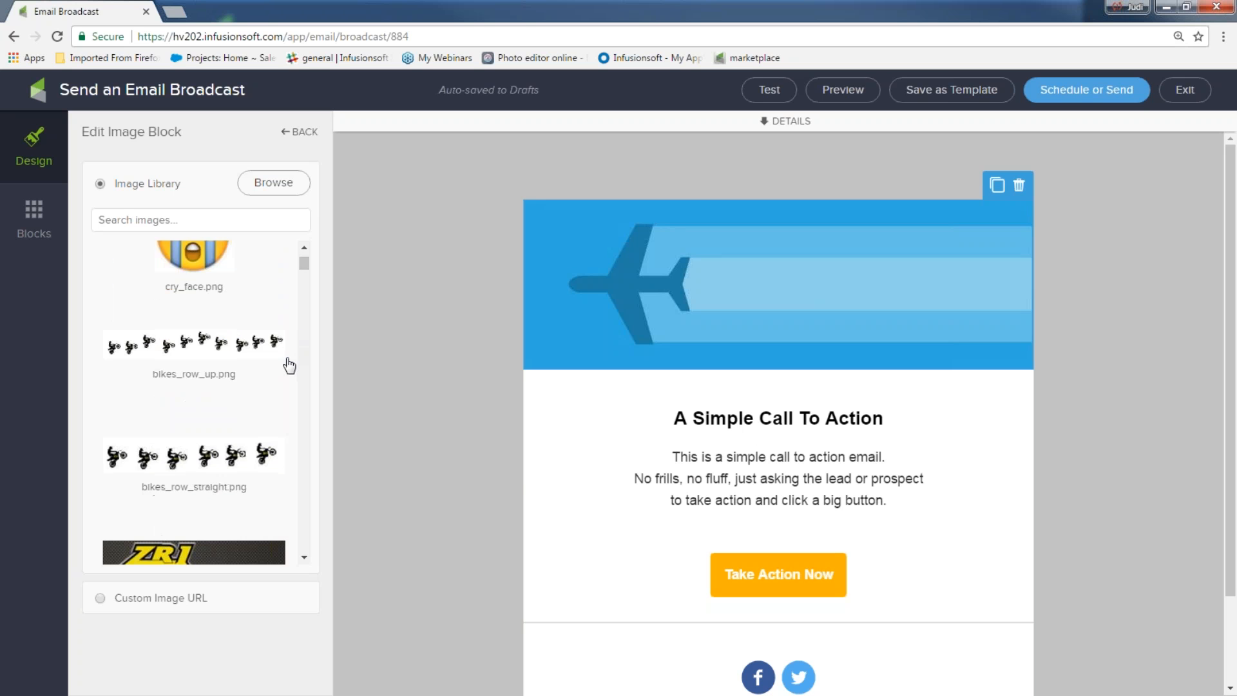
pyautogui.scroll(-8, 288, 367)
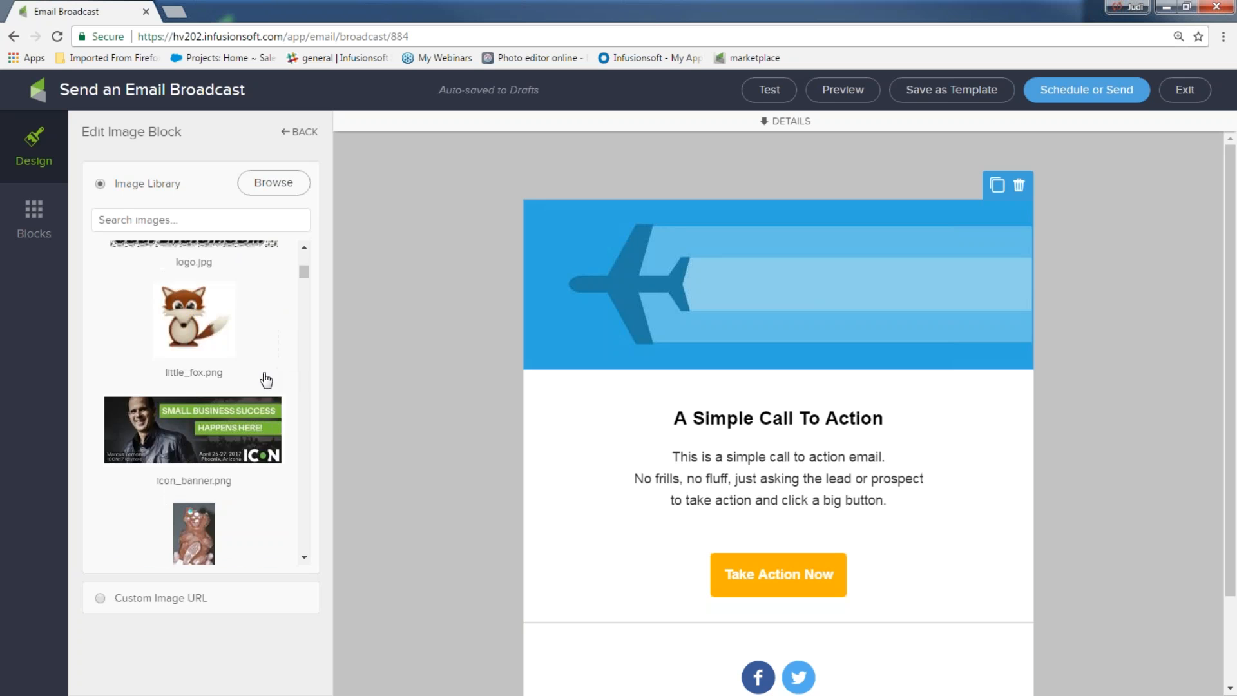
pyautogui.scroll(-8, 266, 384)
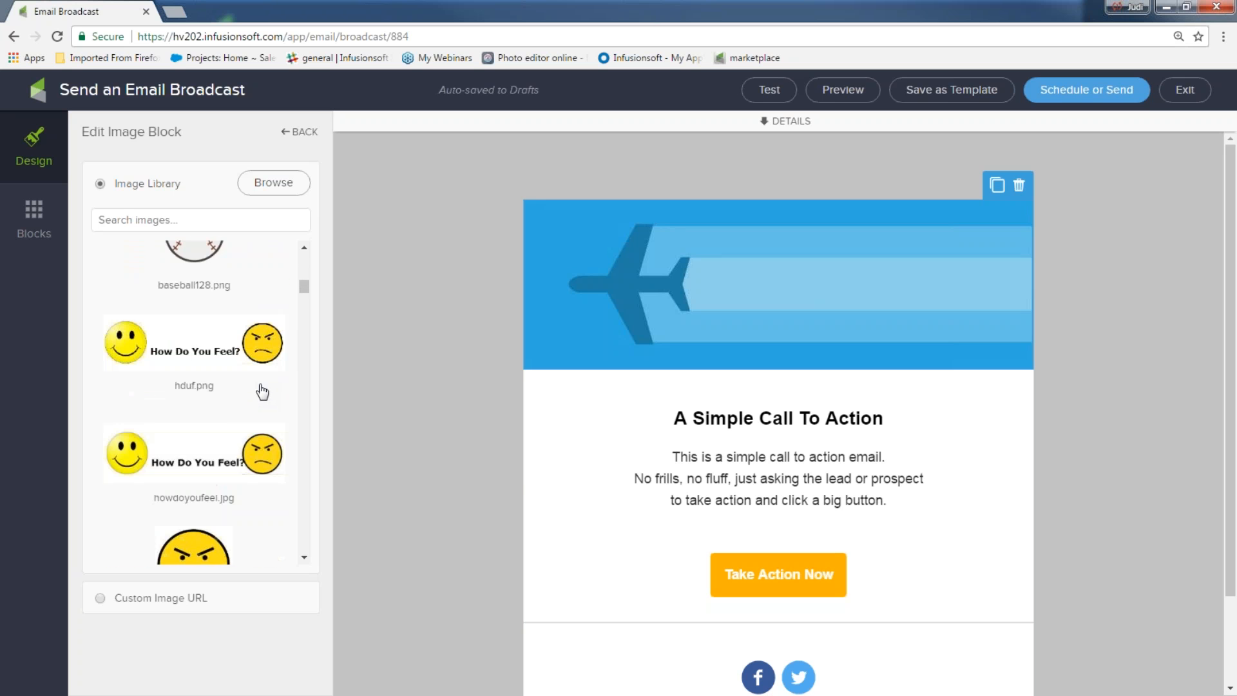
pyautogui.scroll(2, 210, 331)
pyautogui.click(210, 306)
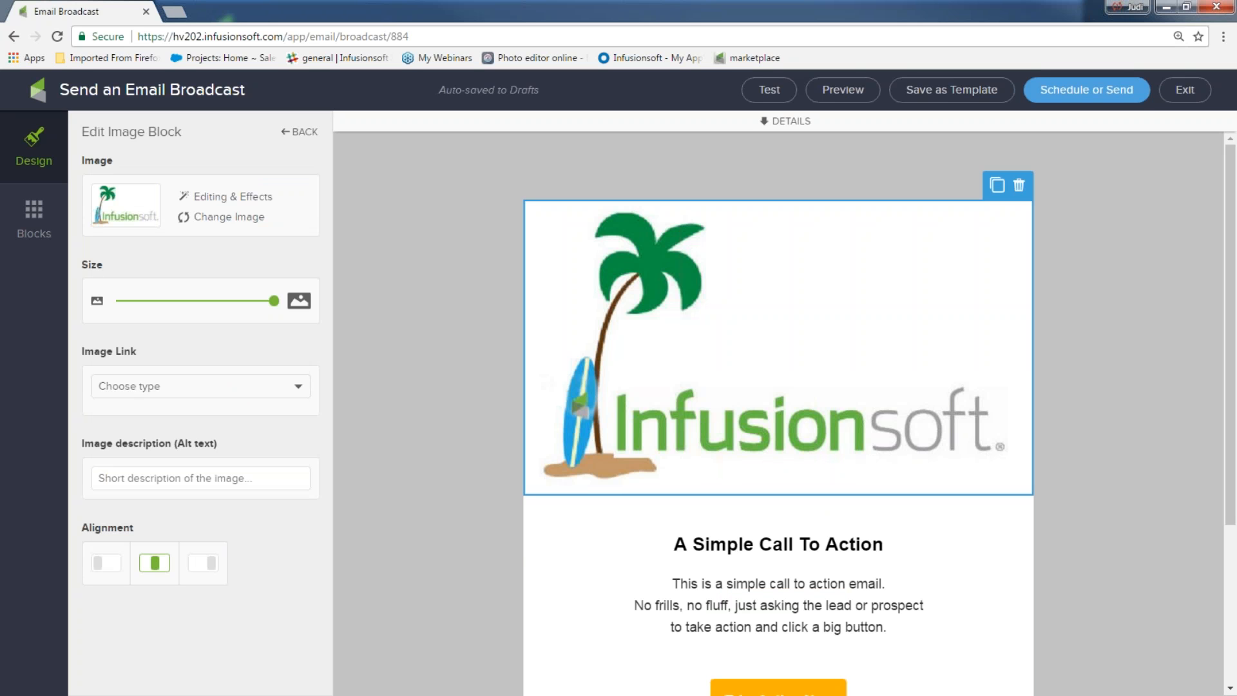
pyautogui.moveTo(273, 301); pyautogui.dragTo(183, 305)
pyautogui.click(179, 389)
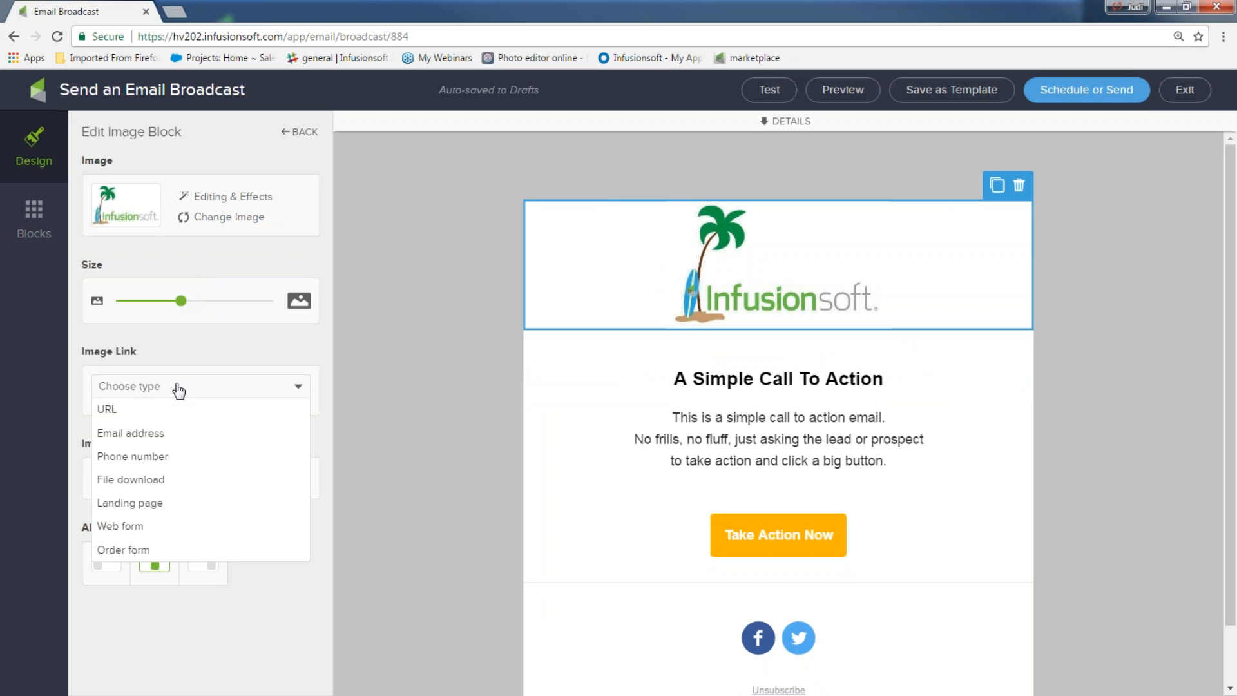
pyautogui.click(179, 389)
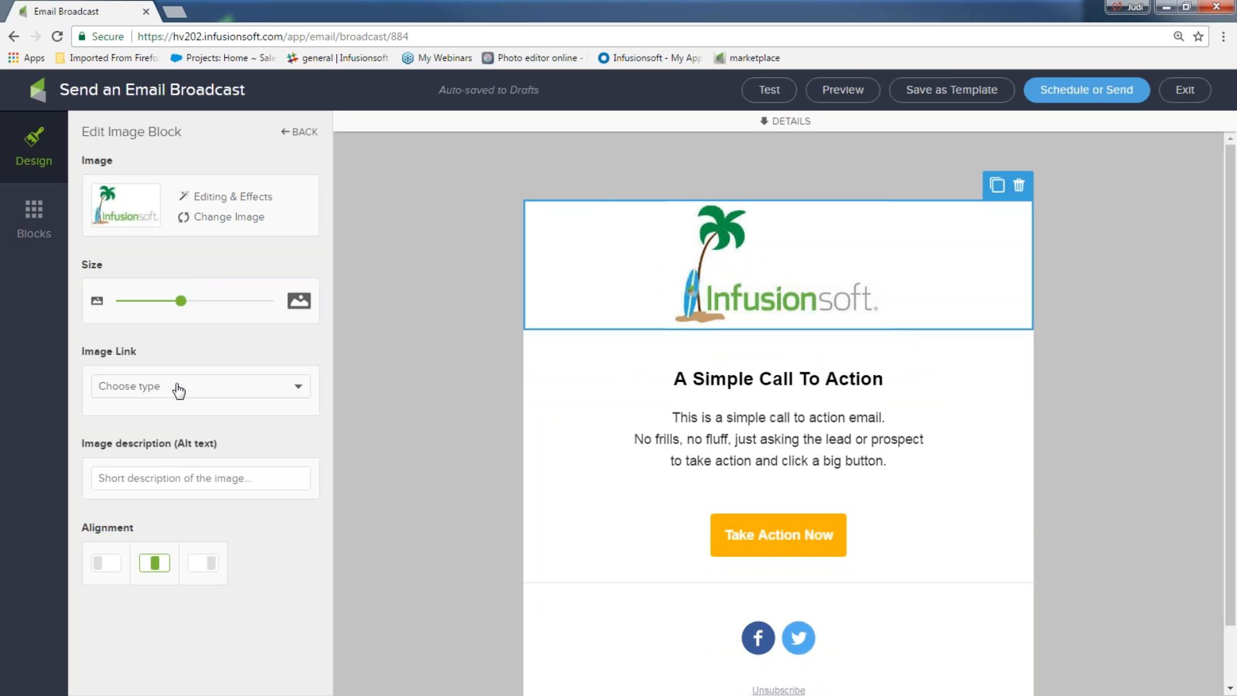
# Step: Give the logo alt text 'company banner' and centre it
pyautogui.click(163, 479)
pyautogui.write('company banner')
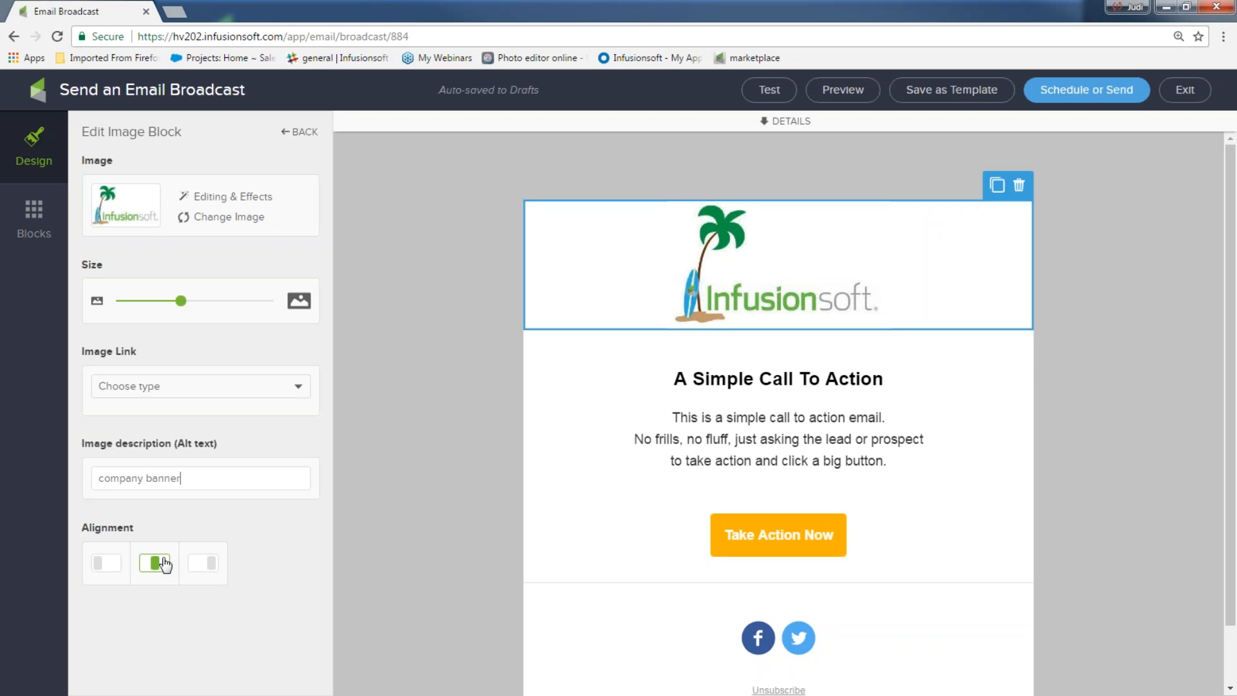
pyautogui.click(106, 564)
pyautogui.click(154, 565)
pyautogui.click(203, 564)
pyautogui.click(156, 567)
# Step: Replace the heading text with 'Here is your monthly newsletter!!!'
pyautogui.doubleClick(675, 379)
pyautogui.moveTo(674, 343); pyautogui.dragTo(909, 340)
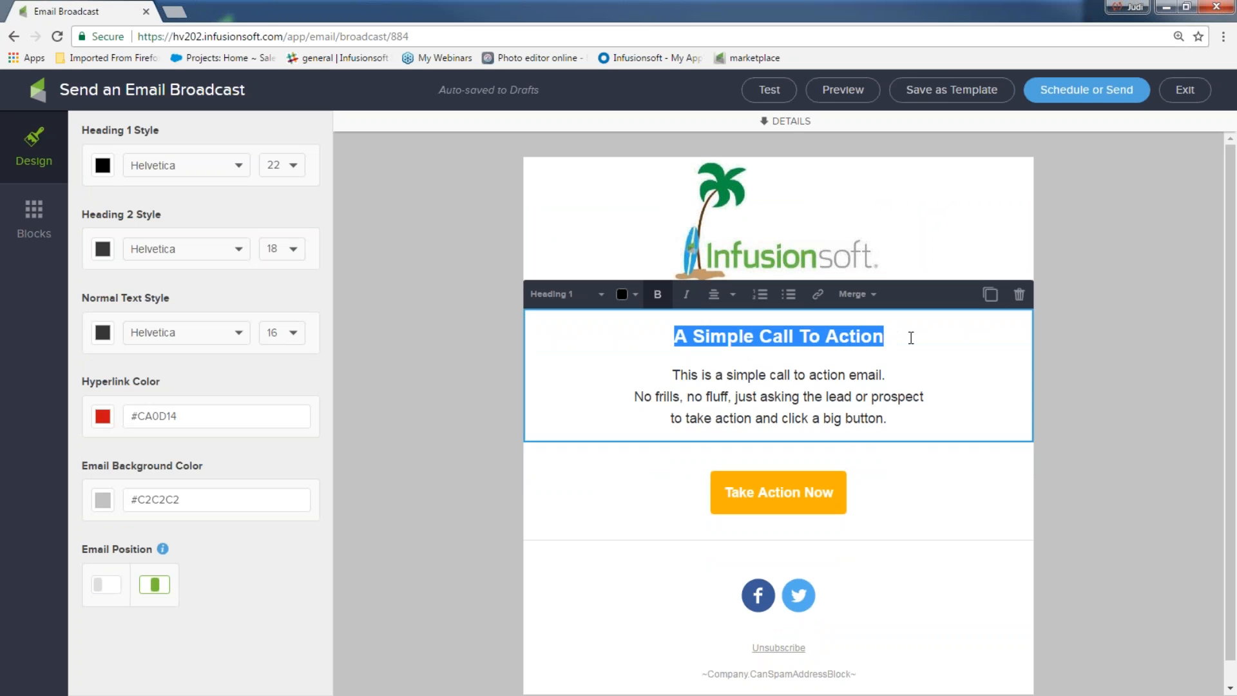
pyautogui.write('Here is ')
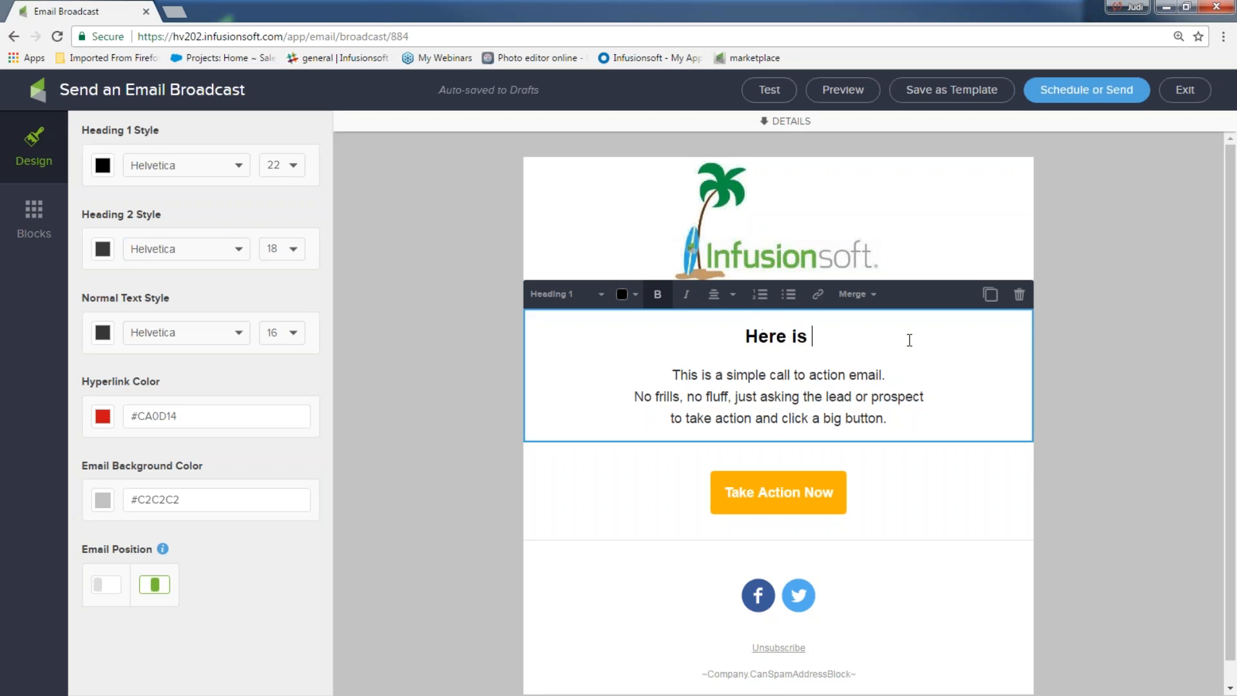
pyautogui.write('your month')
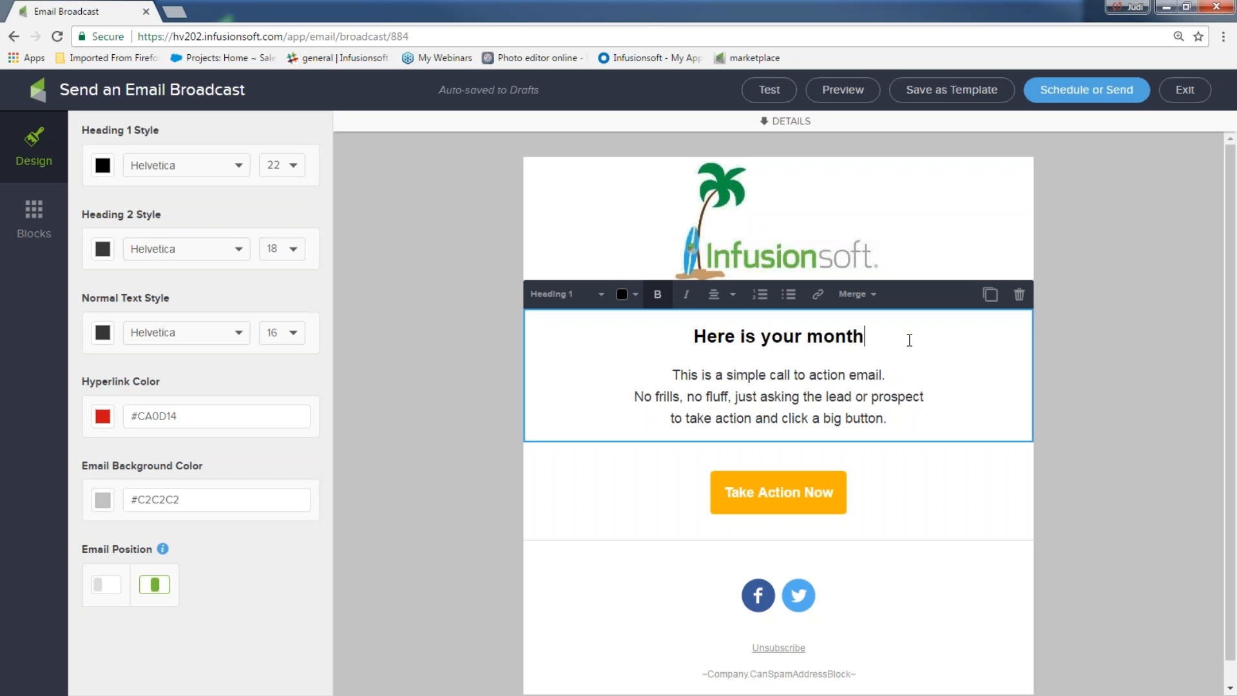
pyautogui.write('ly newslet')
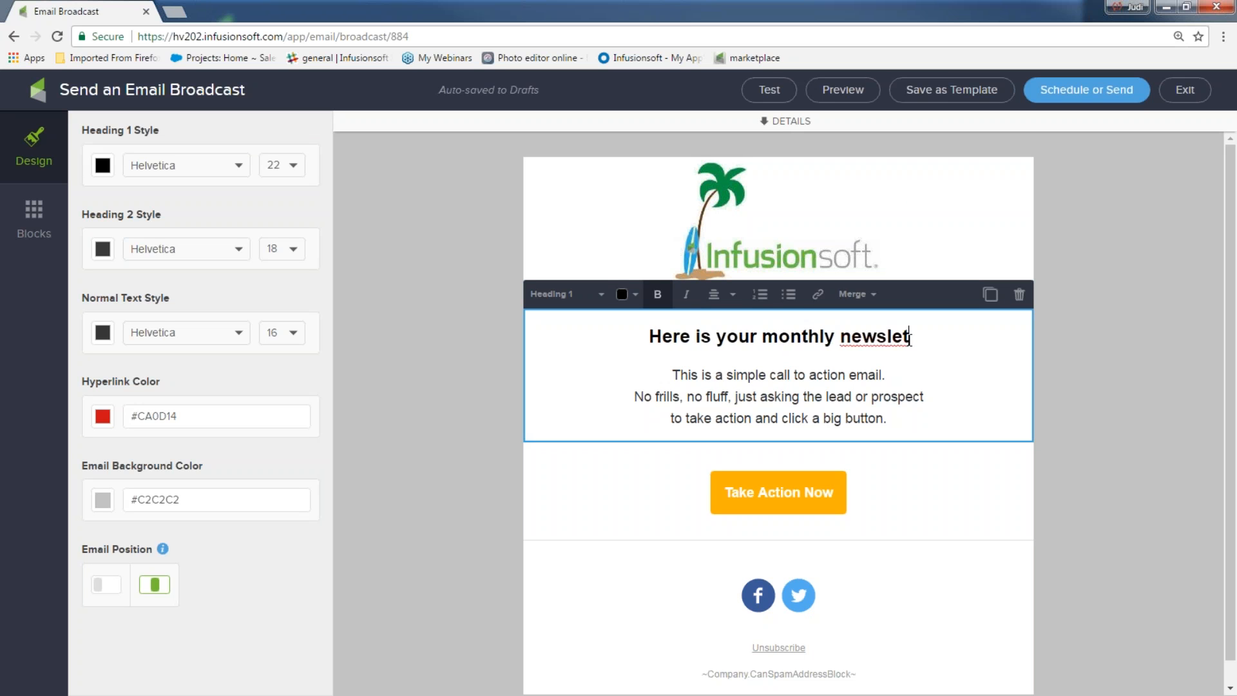
pyautogui.write('ter!!!')
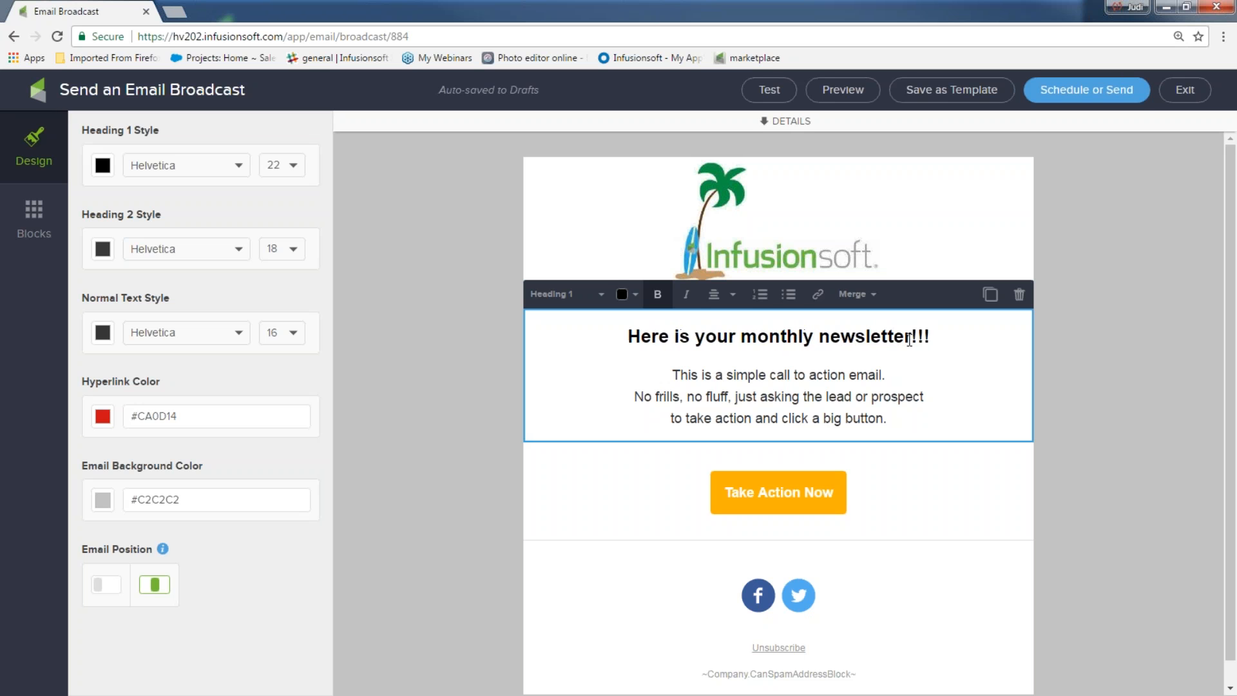
# Step: Colour the heading red to test it, then set it back to black
pyautogui.moveTo(933, 338); pyautogui.dragTo(646, 352)
pyautogui.click(643, 351)
pyautogui.tripleClick(627, 348)
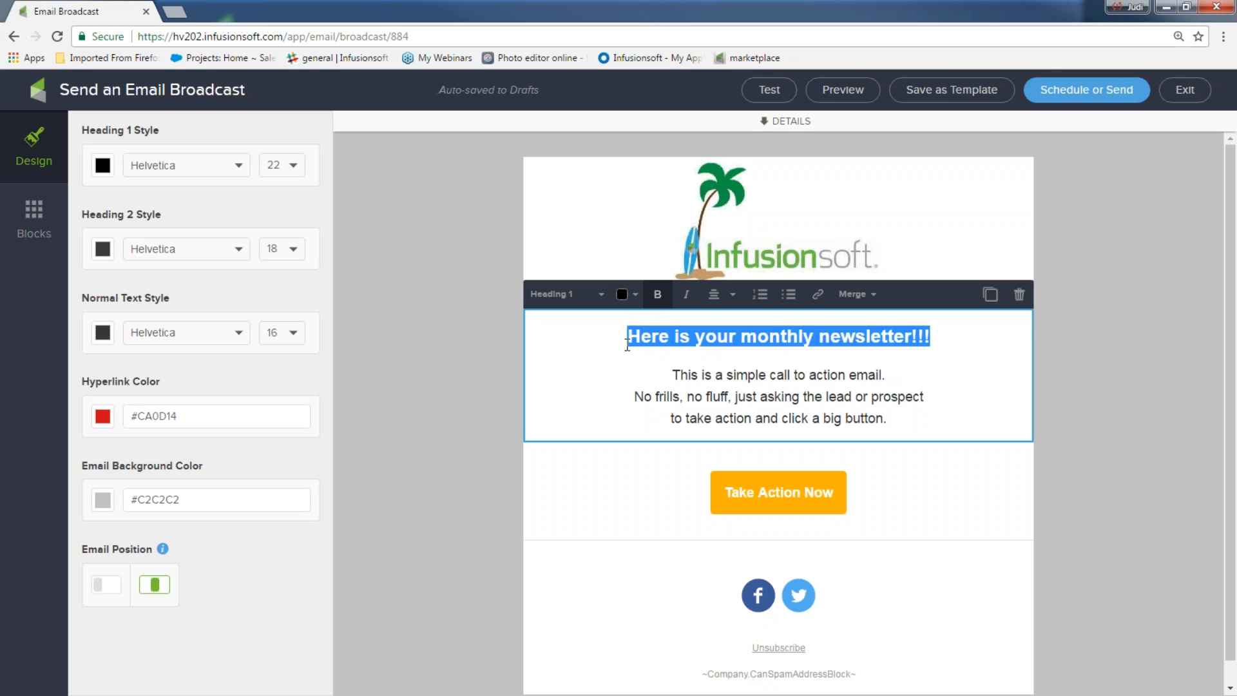
pyautogui.click(635, 298)
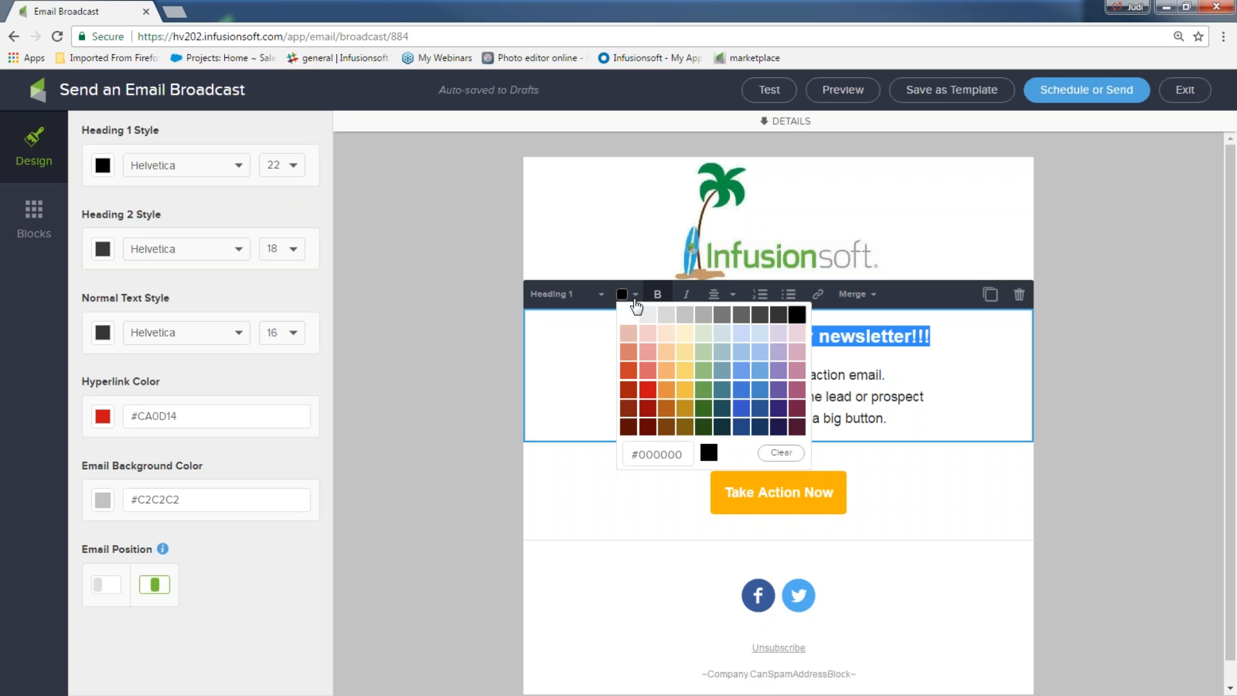
pyautogui.click(647, 389)
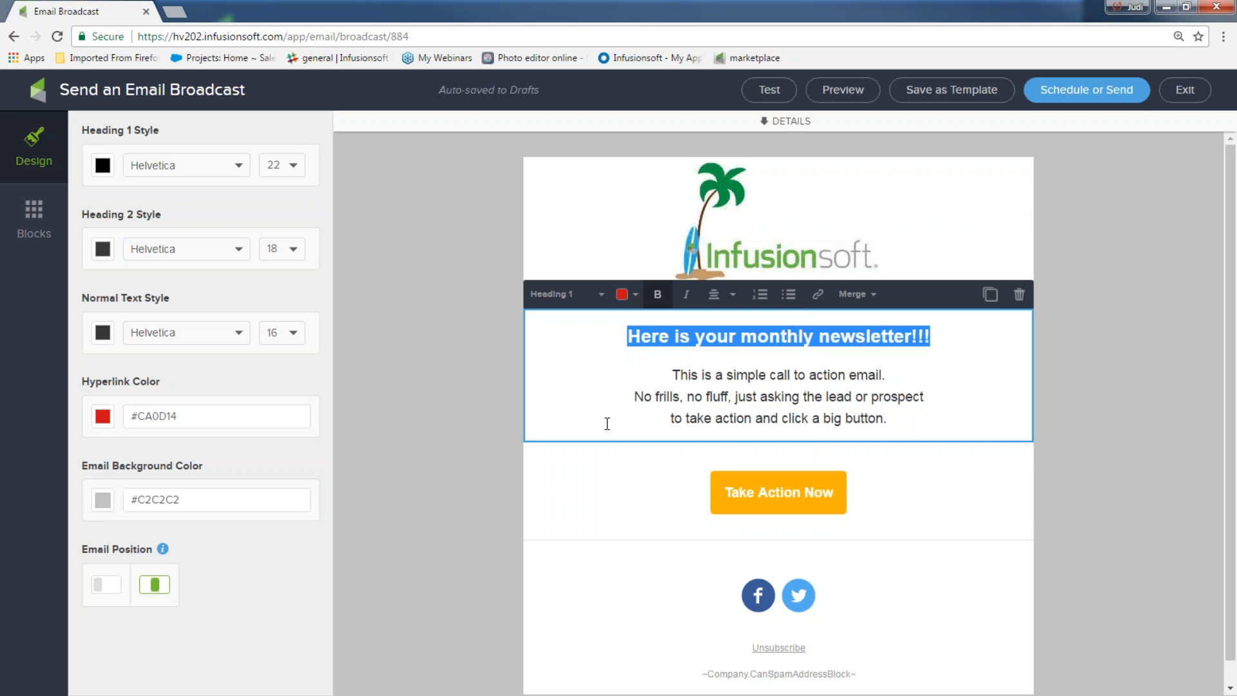
pyautogui.click(588, 464)
pyautogui.click(616, 334)
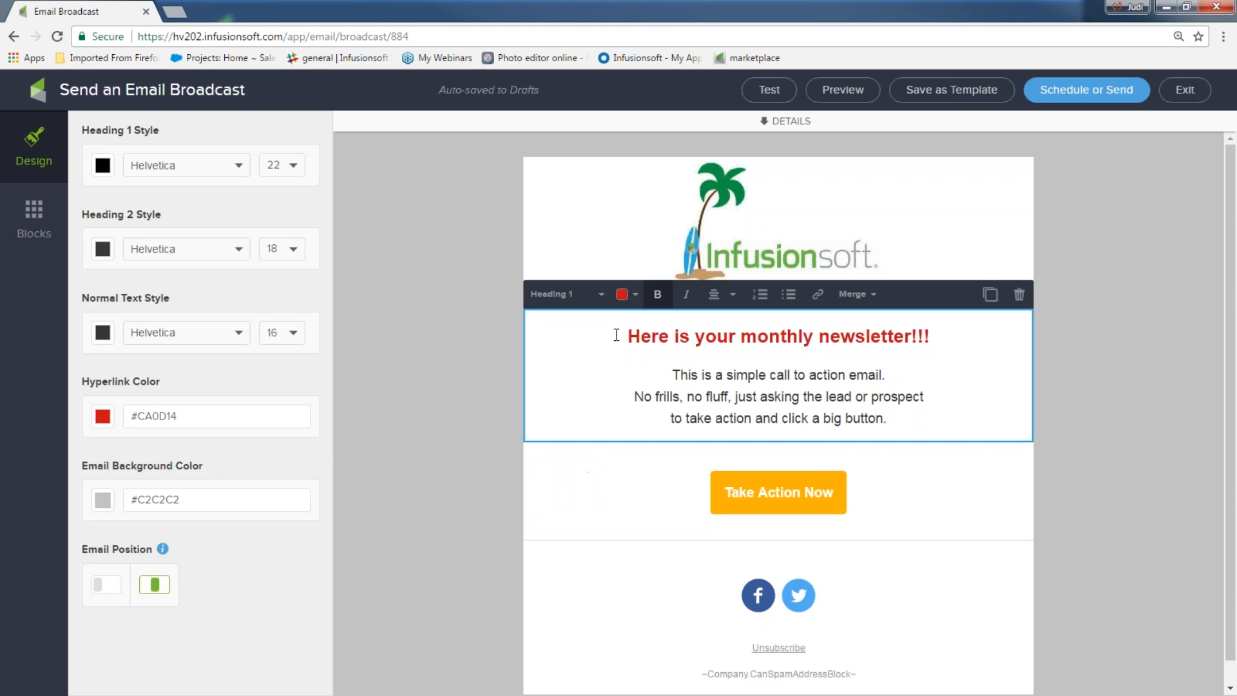
pyautogui.moveTo(945, 332); pyautogui.dragTo(603, 340)
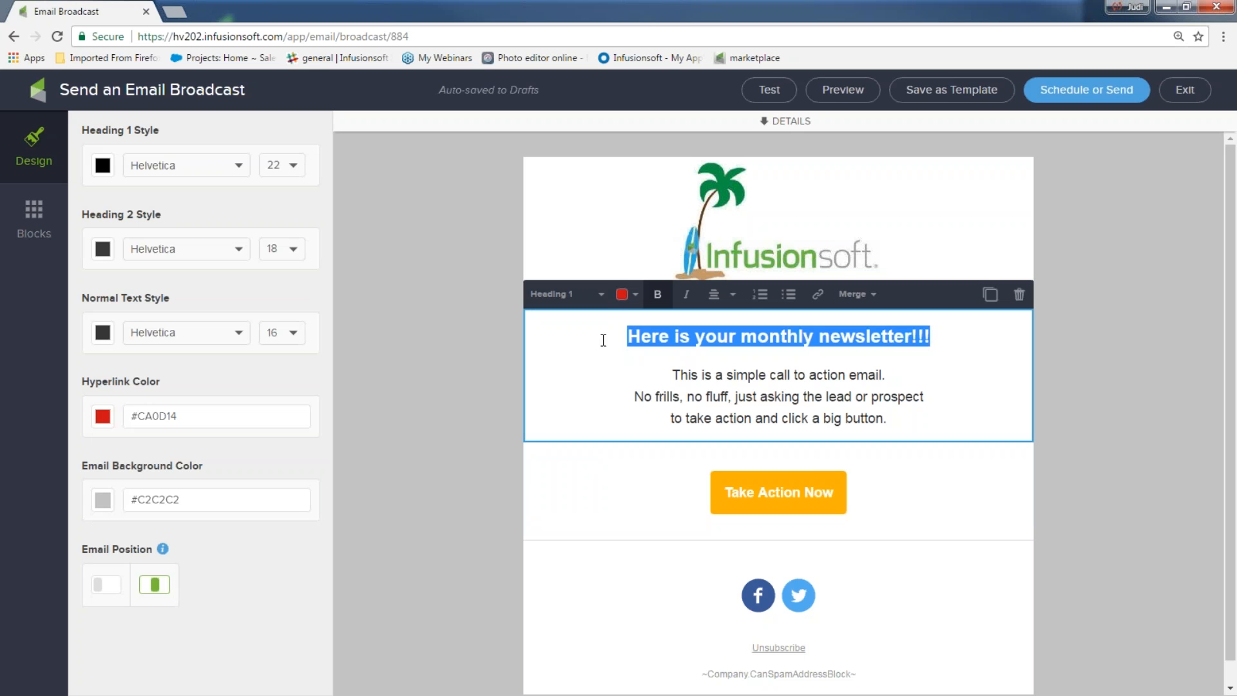
pyautogui.click(623, 295)
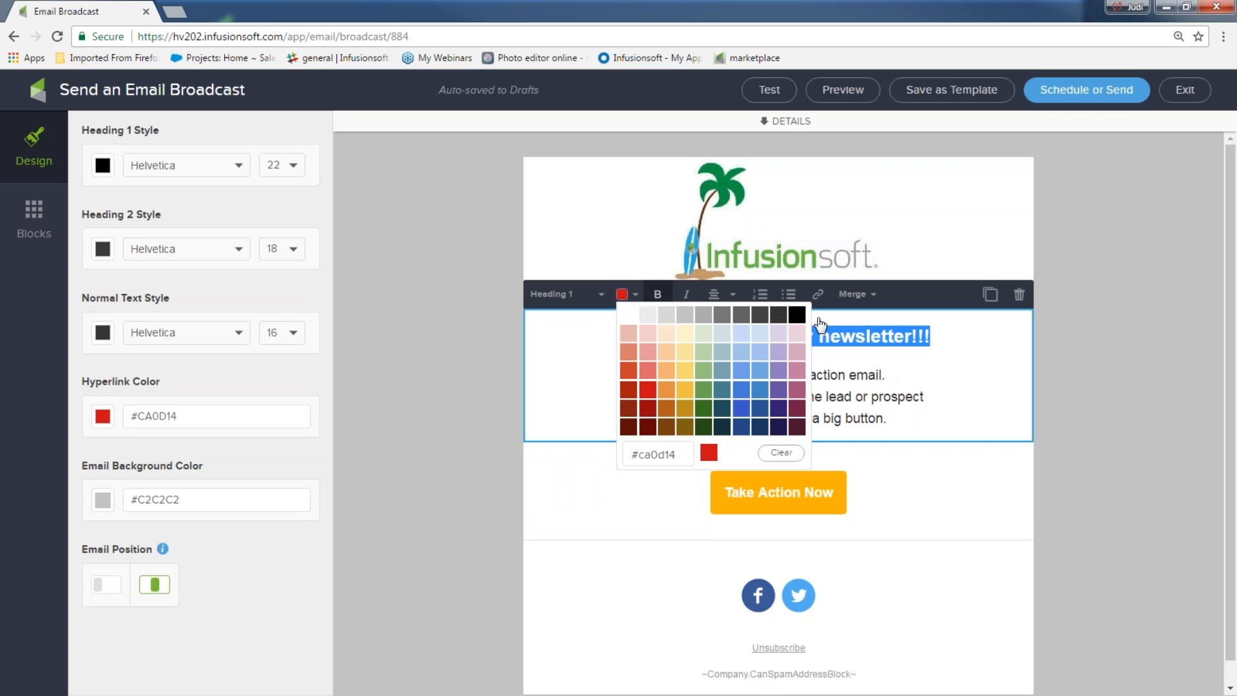
pyautogui.click(797, 315)
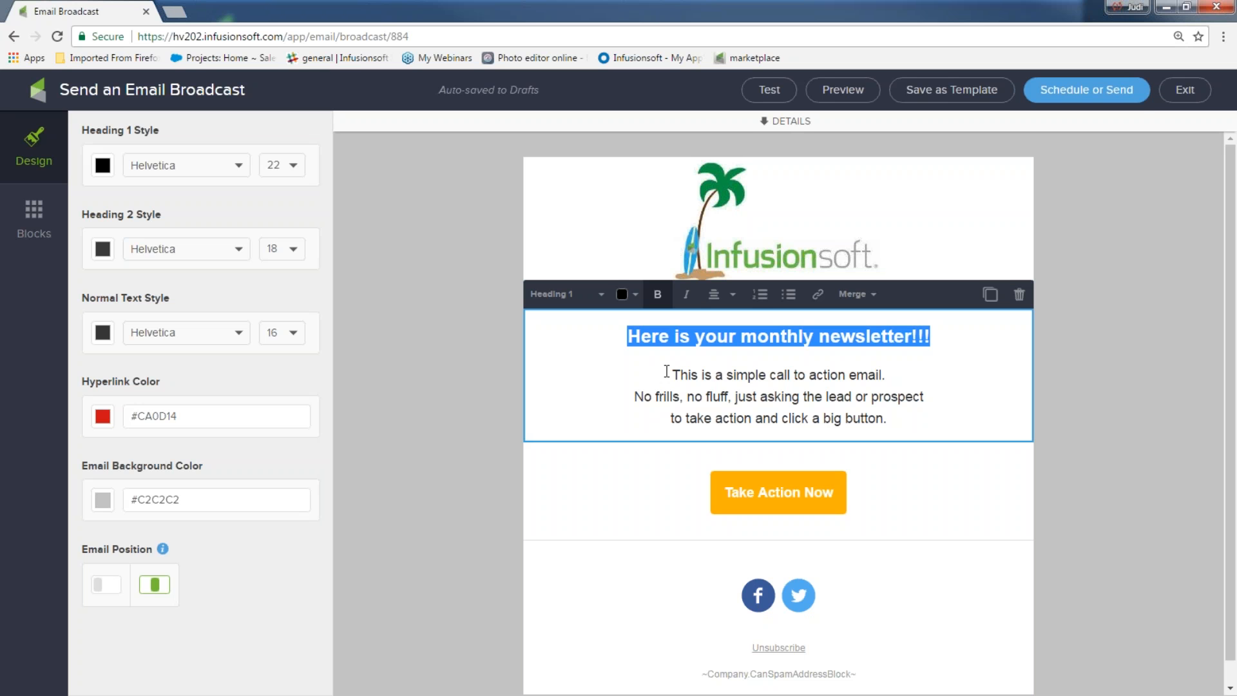
# Step: Add the line 'Click here to get my ideas now!!' below 'big button.' and select it
pyautogui.moveTo(888, 423); pyautogui.dragTo(659, 380)
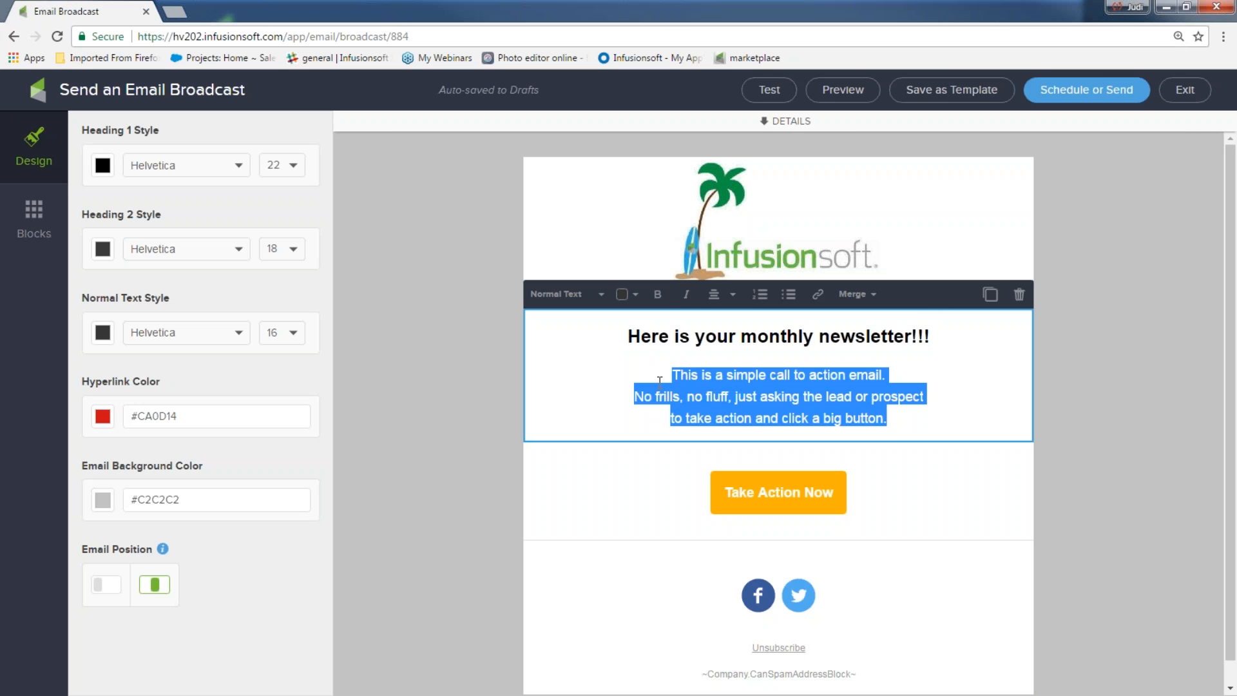
pyautogui.click(894, 419)
pyautogui.press('Return')
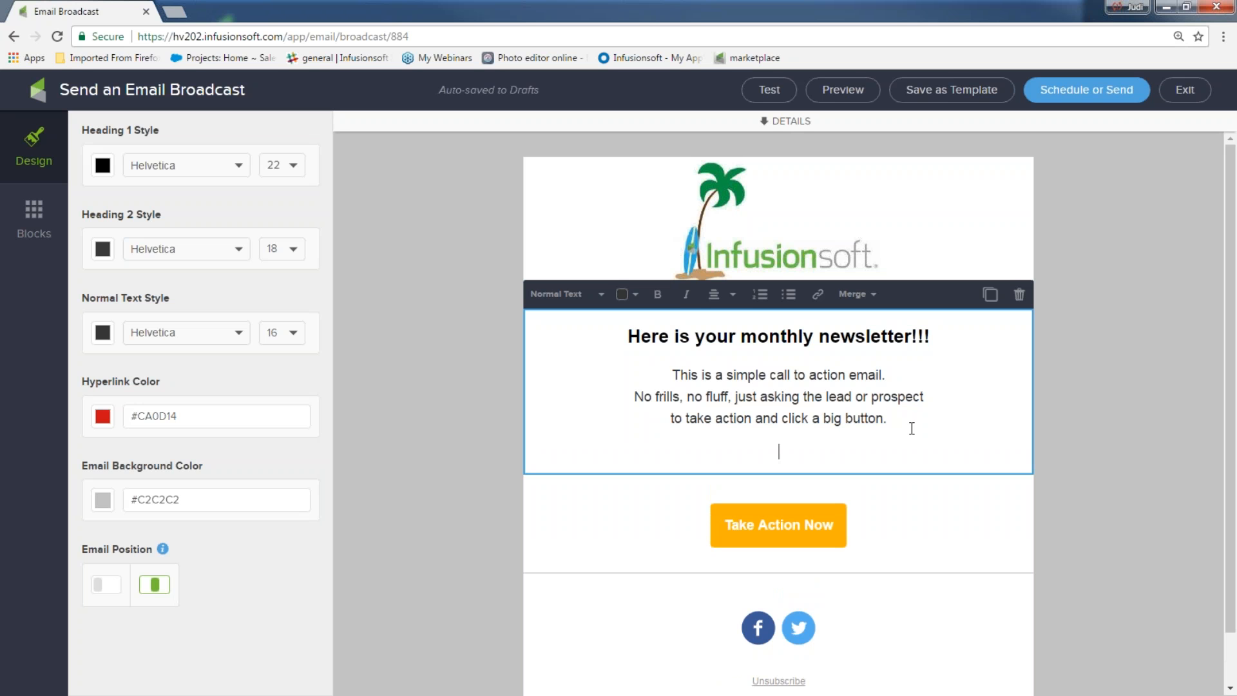
pyautogui.write('Click here to get my ideas now!!')
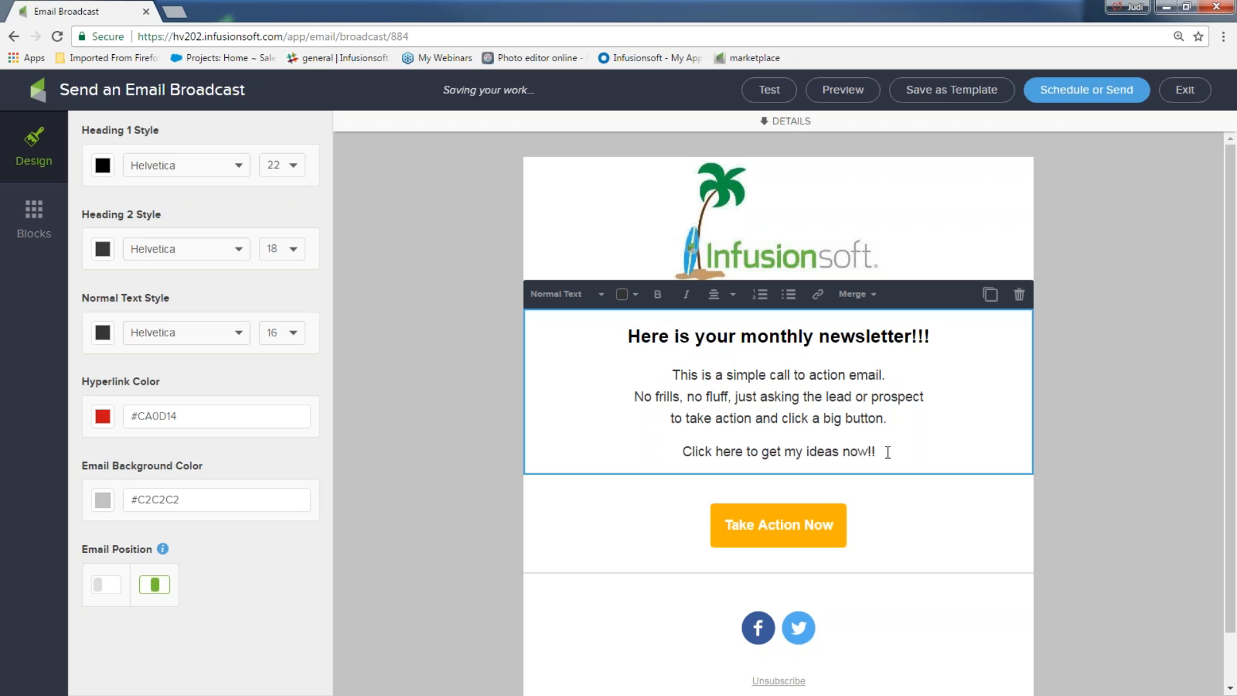
pyautogui.moveTo(887, 452); pyautogui.dragTo(671, 455)
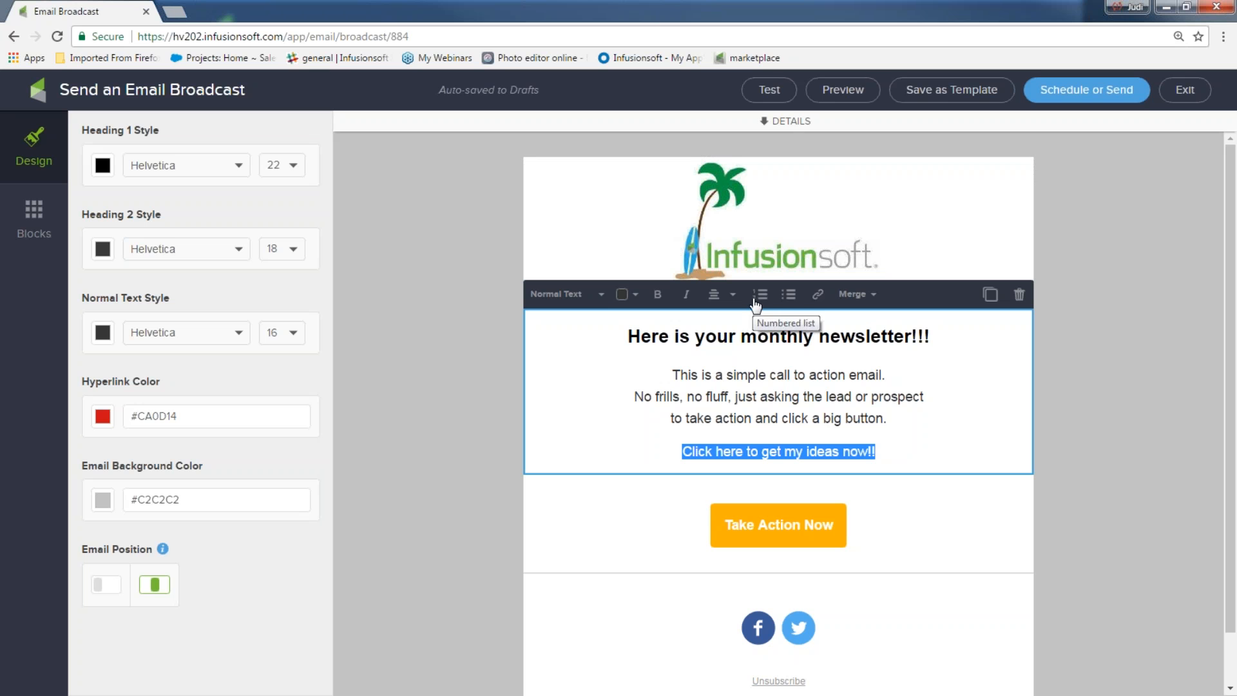
# Step: Link the selected line as a file download of 5 Fun-Newsletter ideas 4U.docx
pyautogui.click(818, 295)
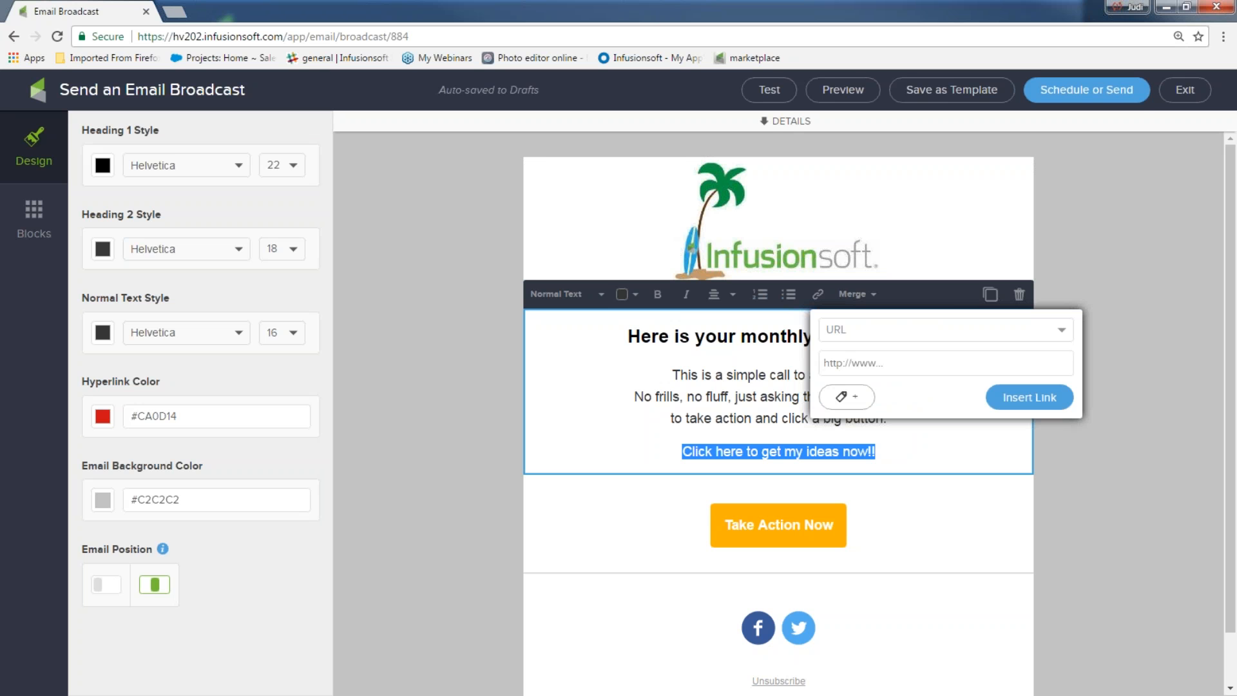
pyautogui.click(1062, 331)
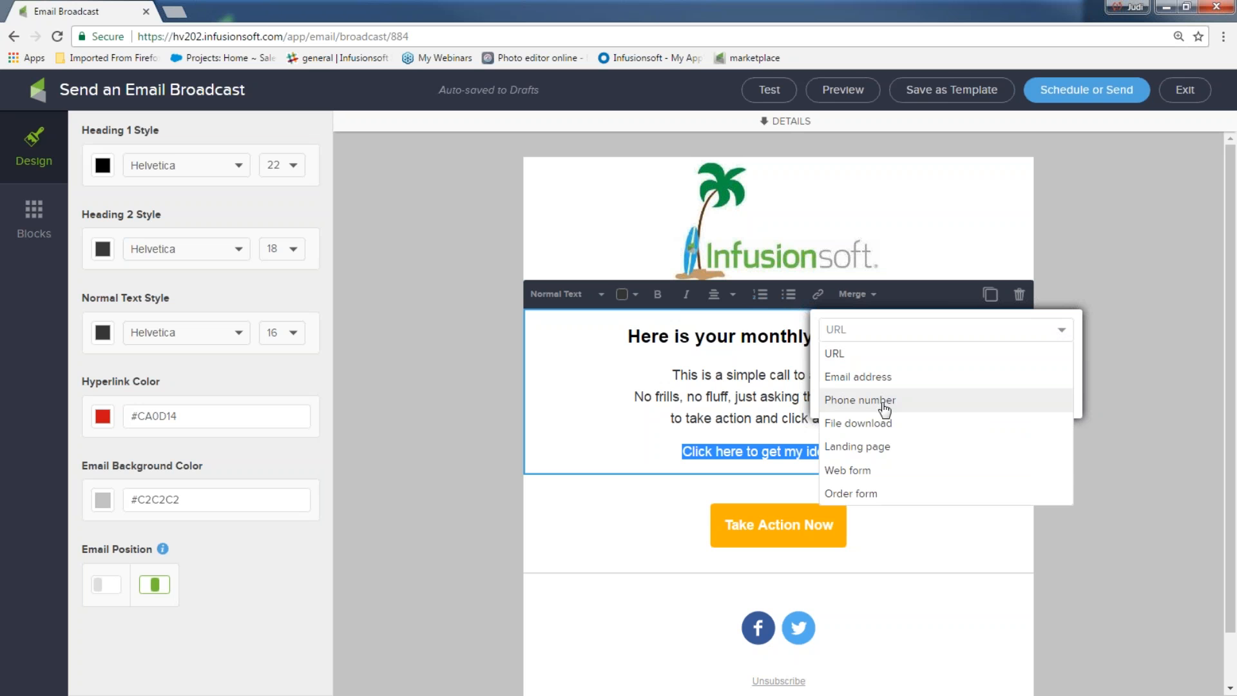
pyautogui.click(840, 424)
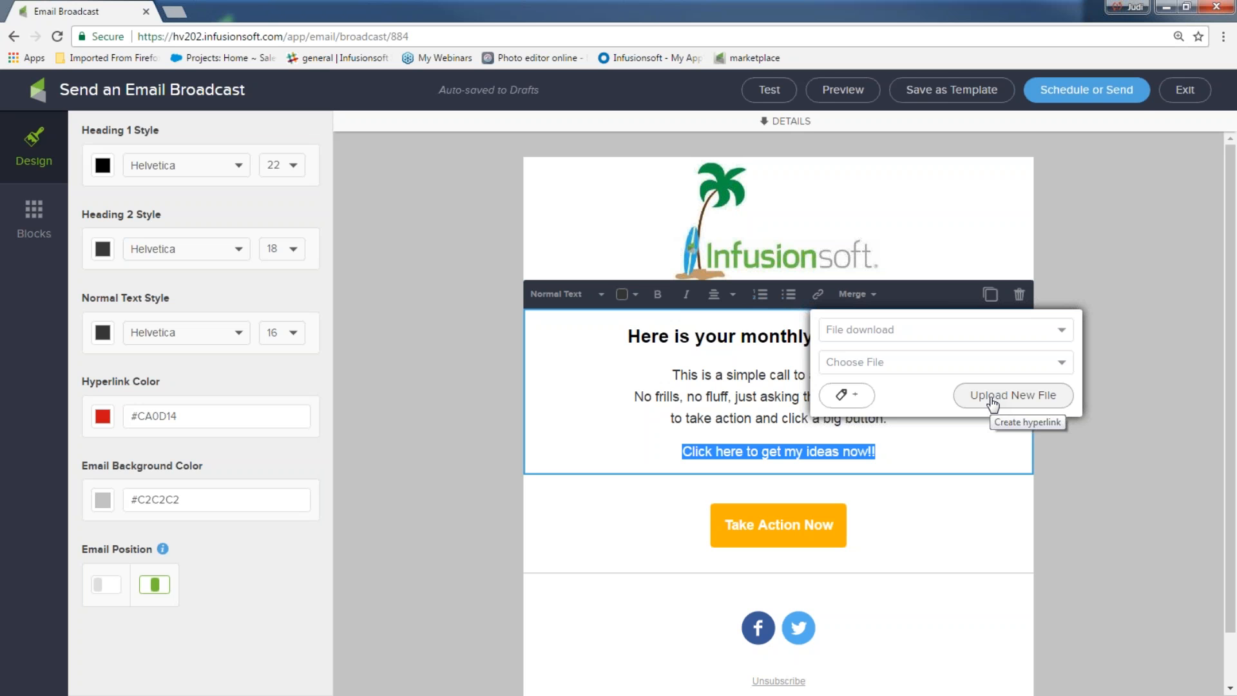
pyautogui.click(1060, 362)
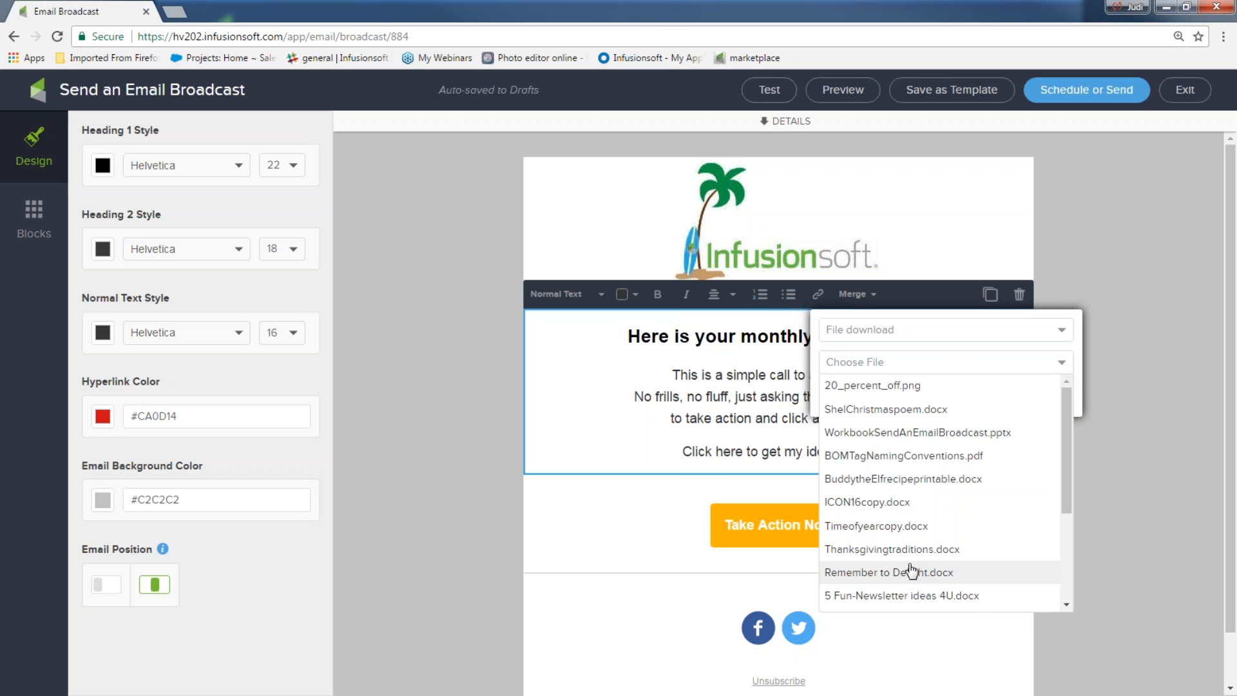
pyautogui.click(900, 597)
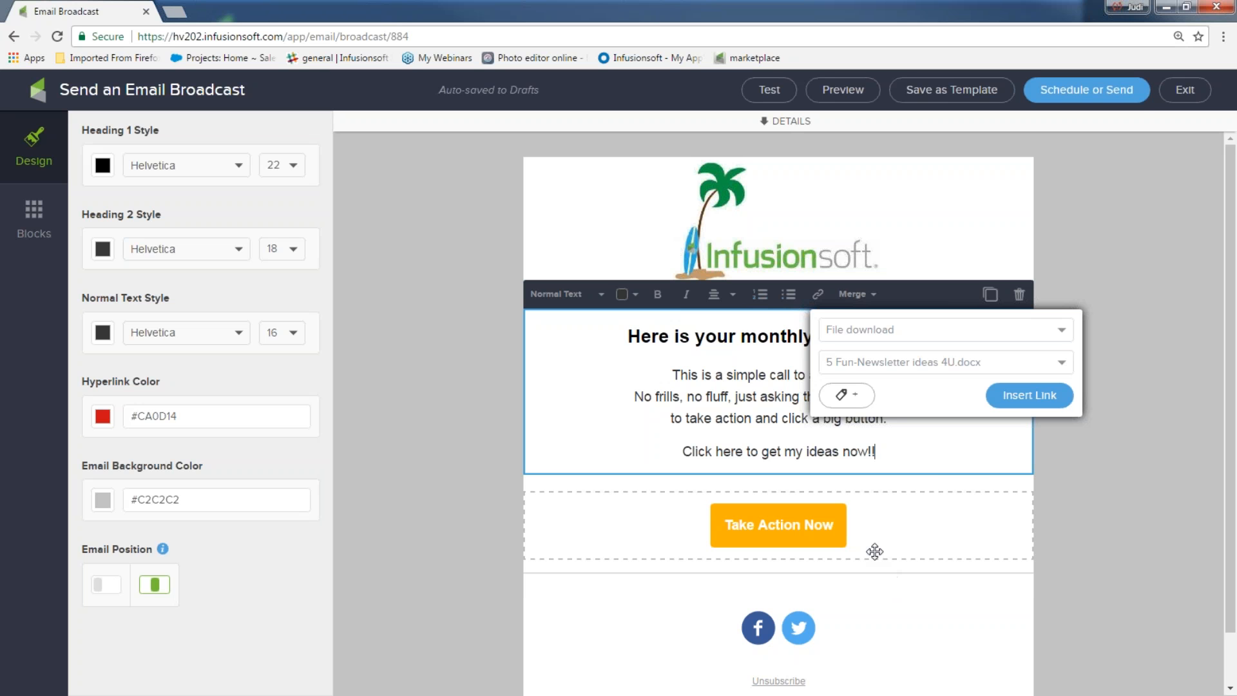
# Step: Tag link clickers with 'downloaded ideas' and insert the link into the text
pyautogui.click(847, 396)
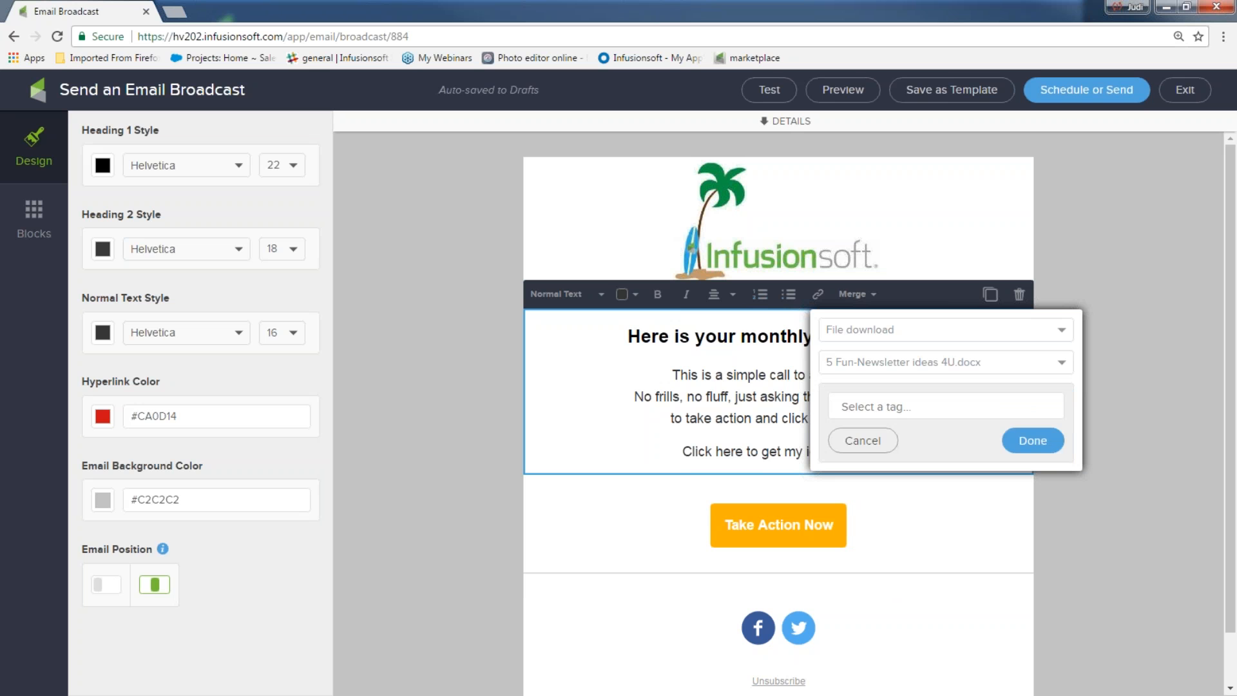
pyautogui.click(852, 404)
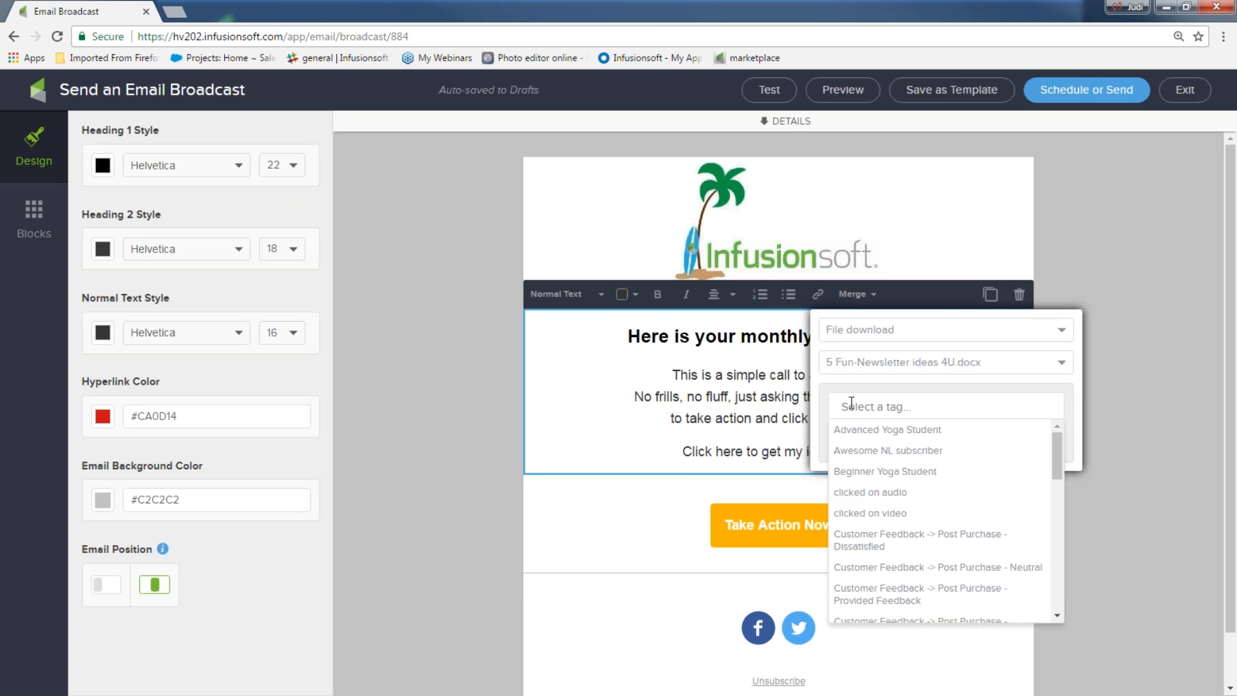
pyautogui.write('dow')
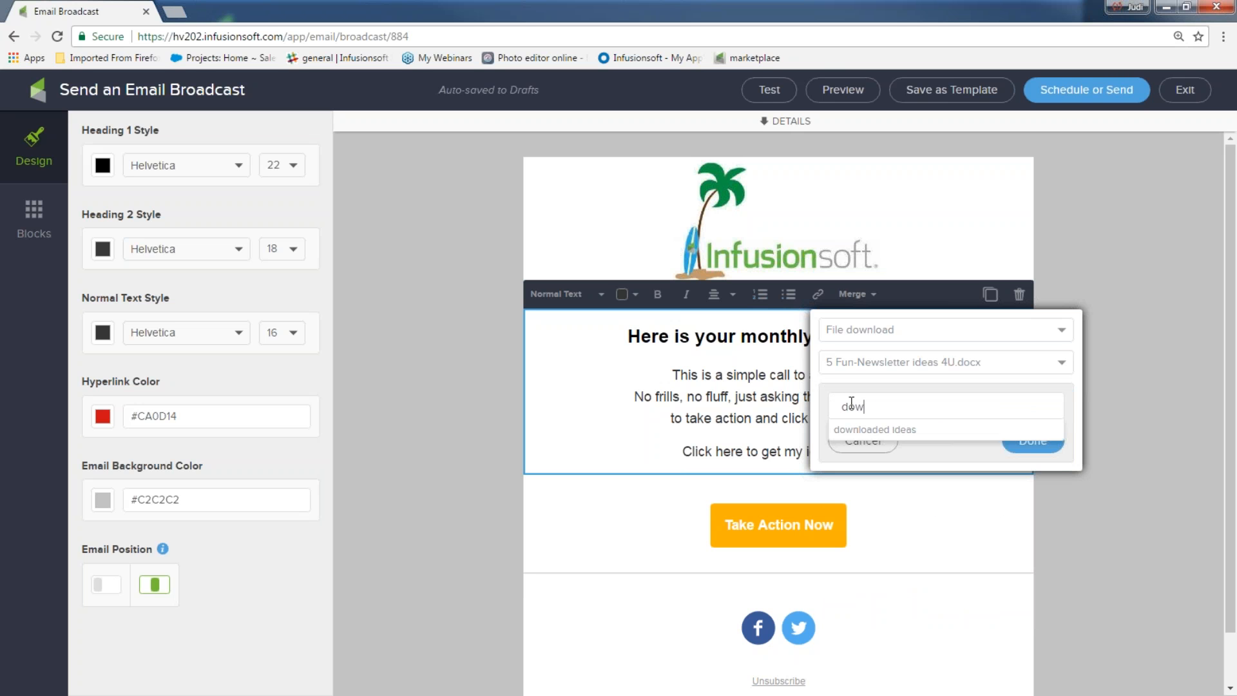
pyautogui.click(869, 429)
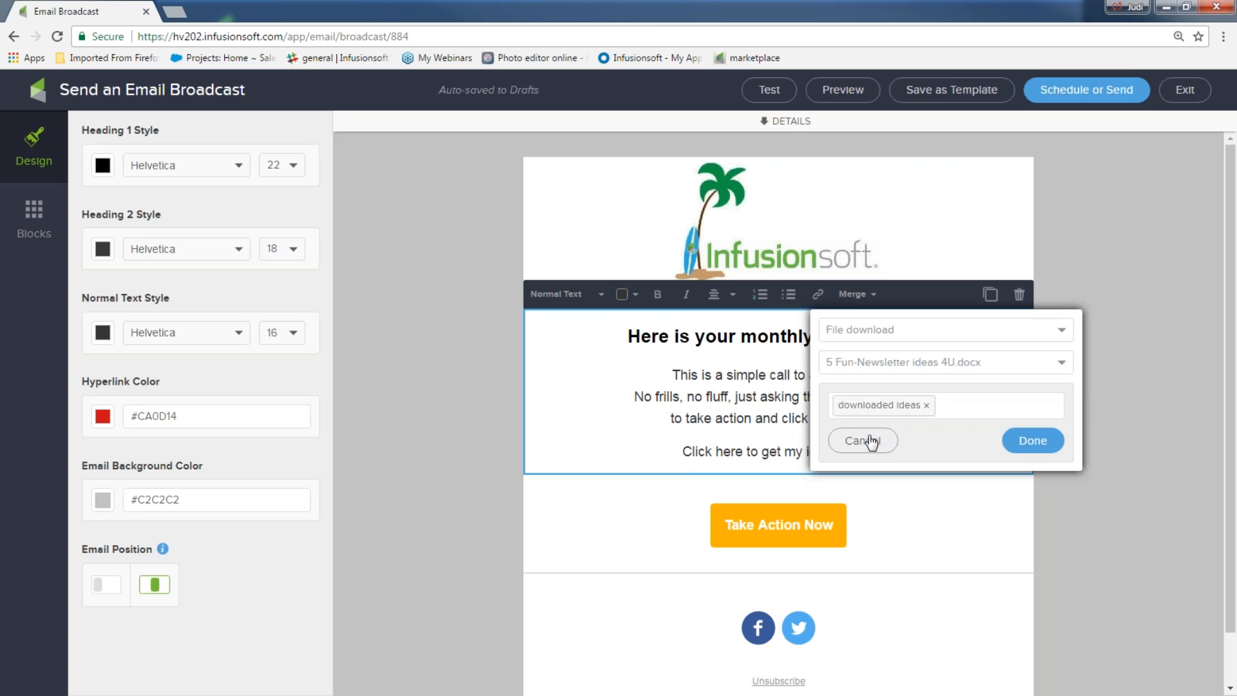
pyautogui.click(1062, 451)
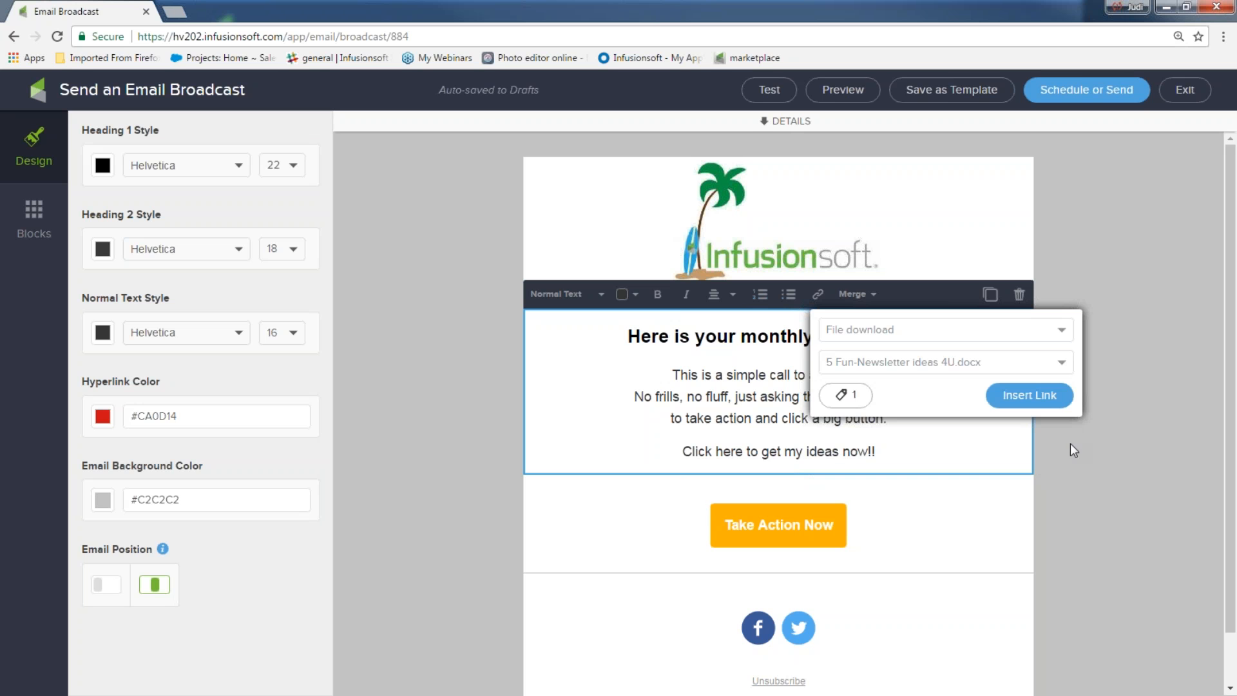
pyautogui.click(1030, 395)
pyautogui.click(1049, 439)
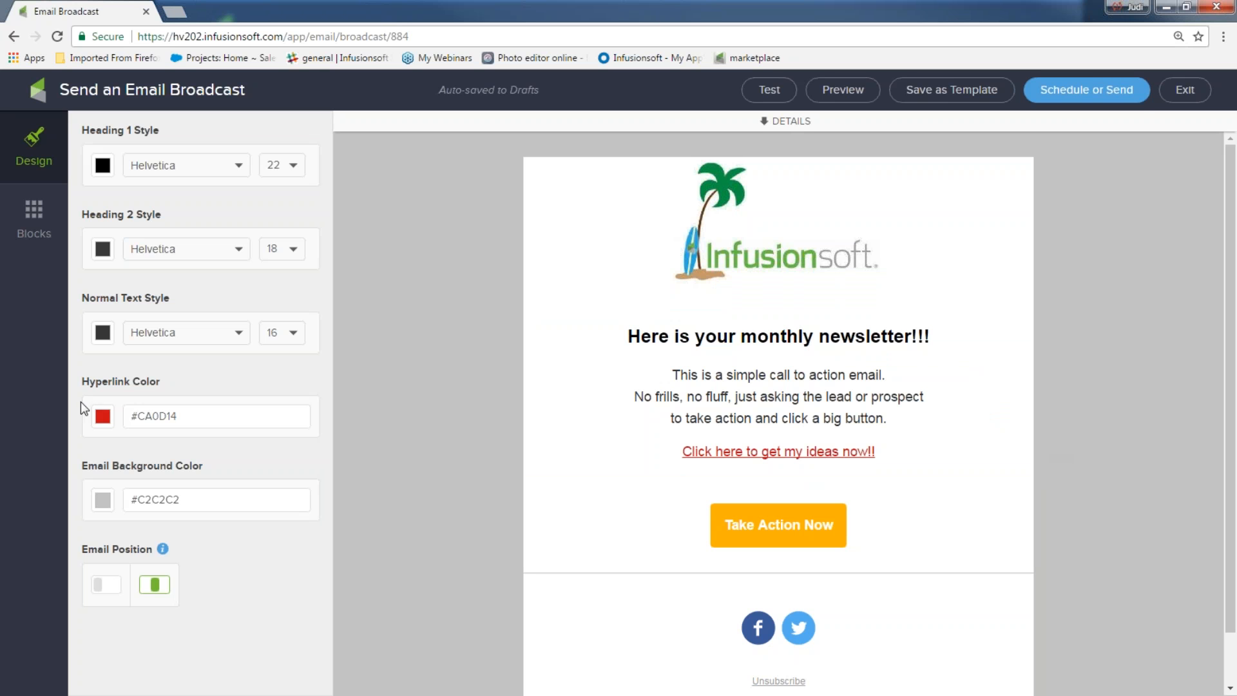
# Step: Set the email's hyperlink colour to blue #3859C9
pyautogui.click(104, 419)
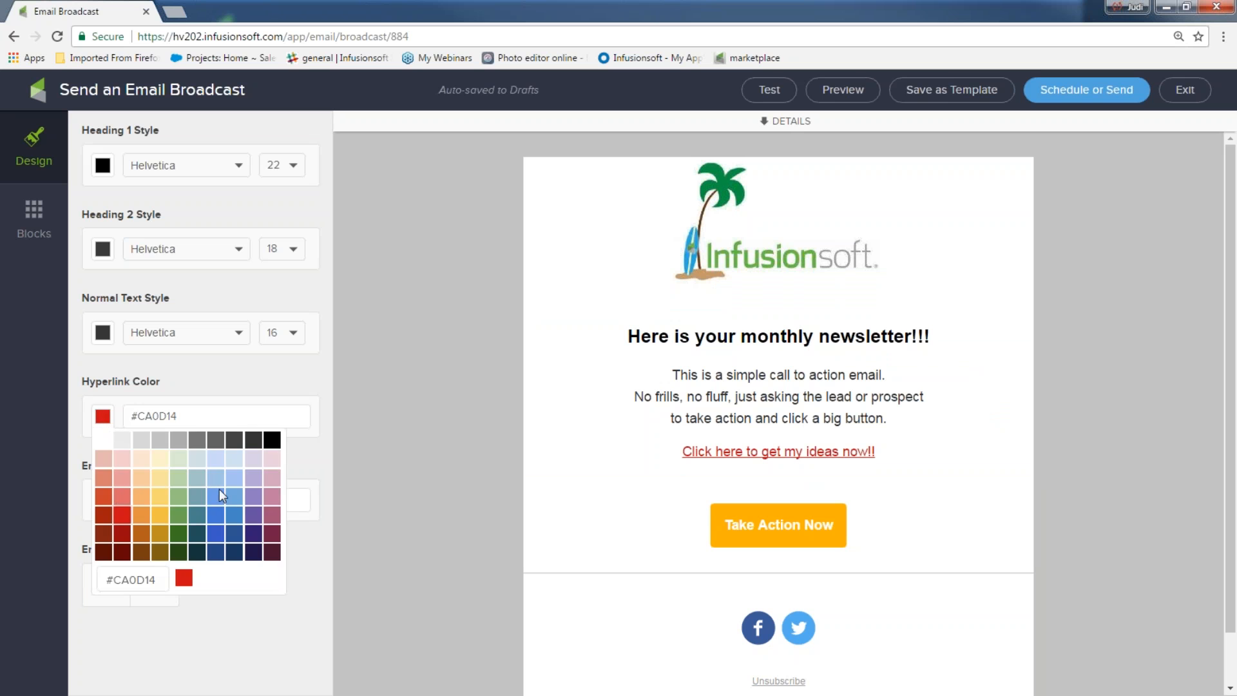
pyautogui.click(213, 529)
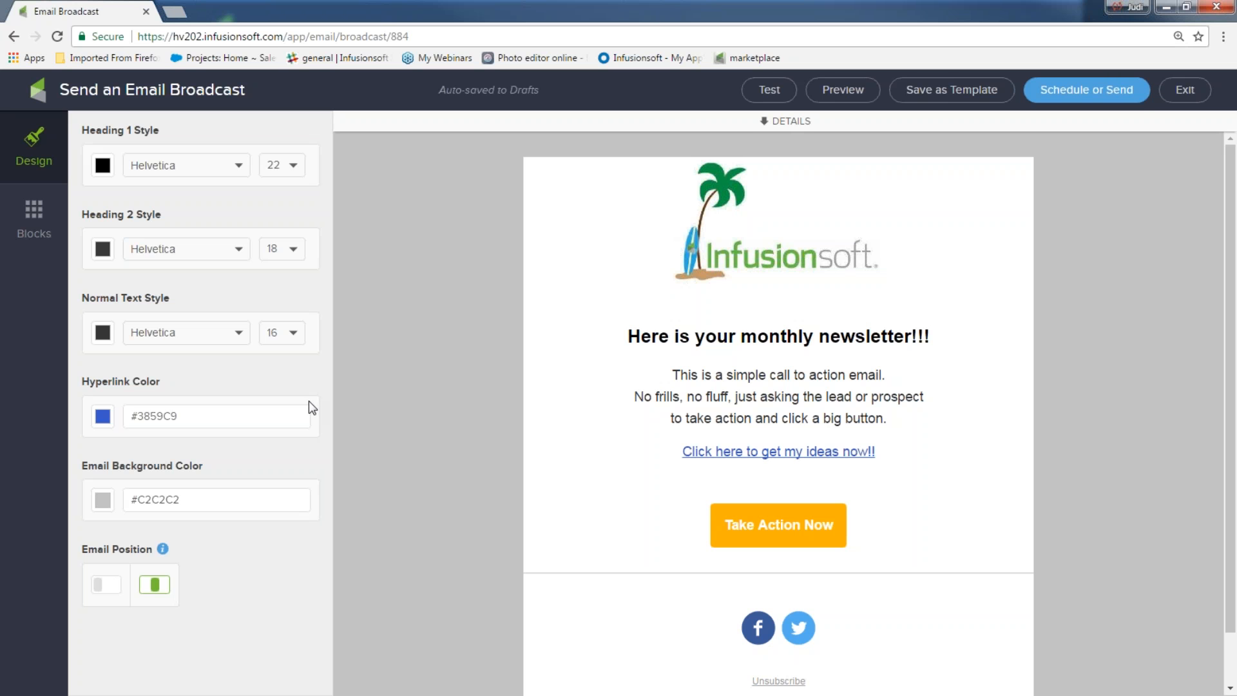
pyautogui.moveTo(899, 456); pyautogui.dragTo(595, 453)
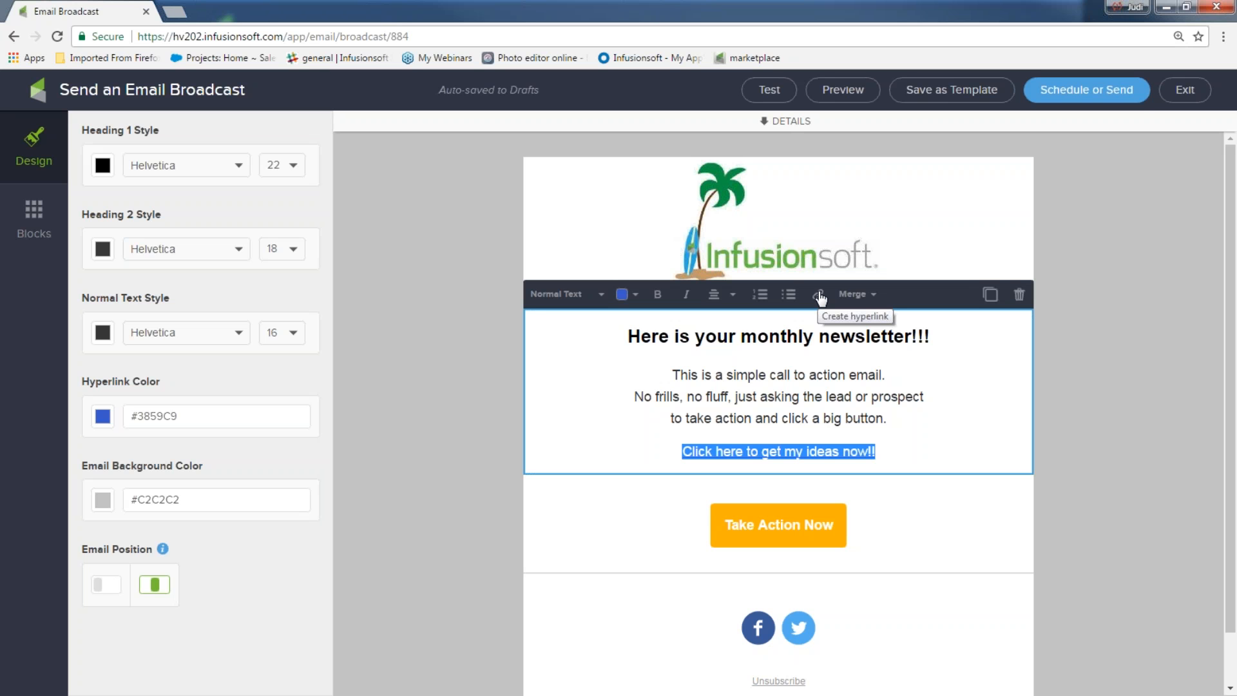
# Step: Relabel the 'Take Action Now' button 'Get ideas now!!' in Helvetica and open its link types
pyautogui.click(1131, 389)
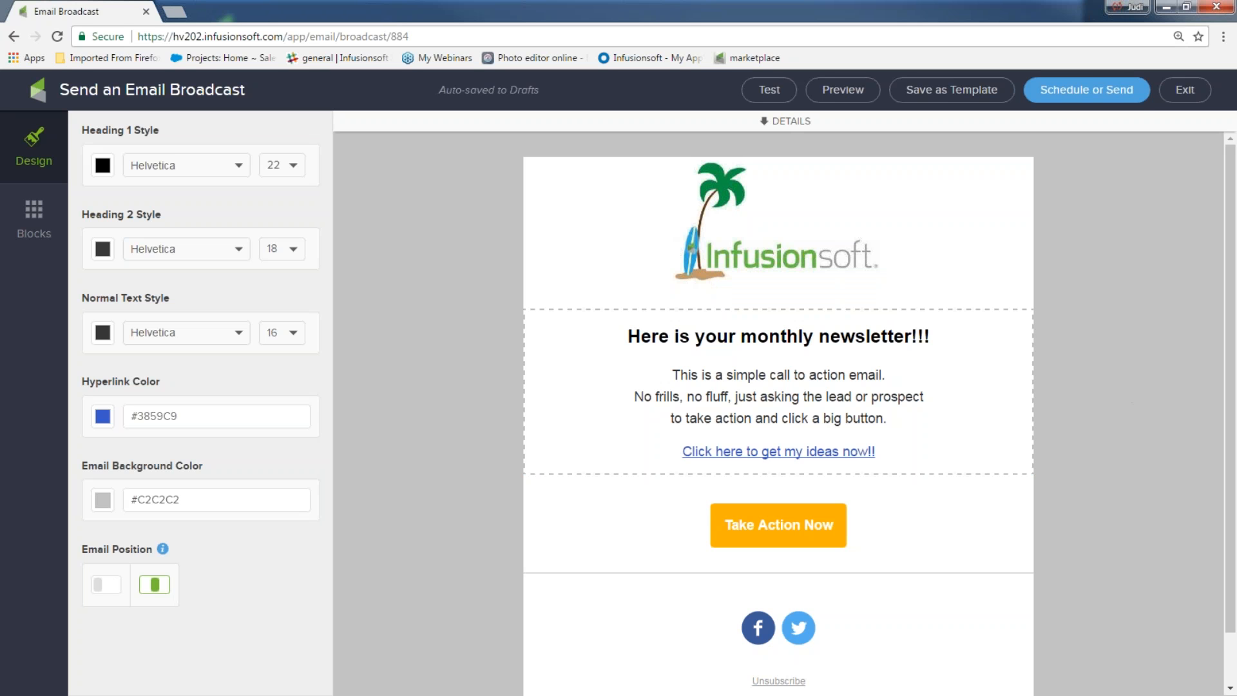
pyautogui.click(767, 512)
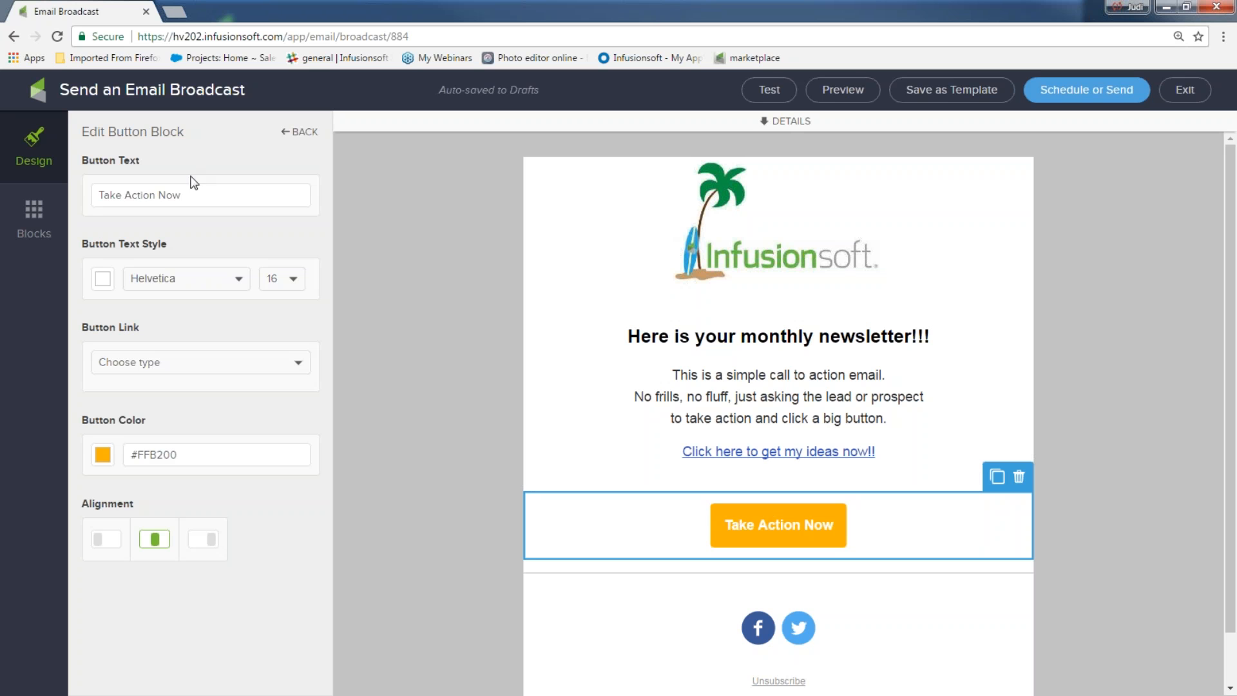
pyautogui.moveTo(193, 195); pyautogui.dragTo(96, 195)
pyautogui.write('Ge')
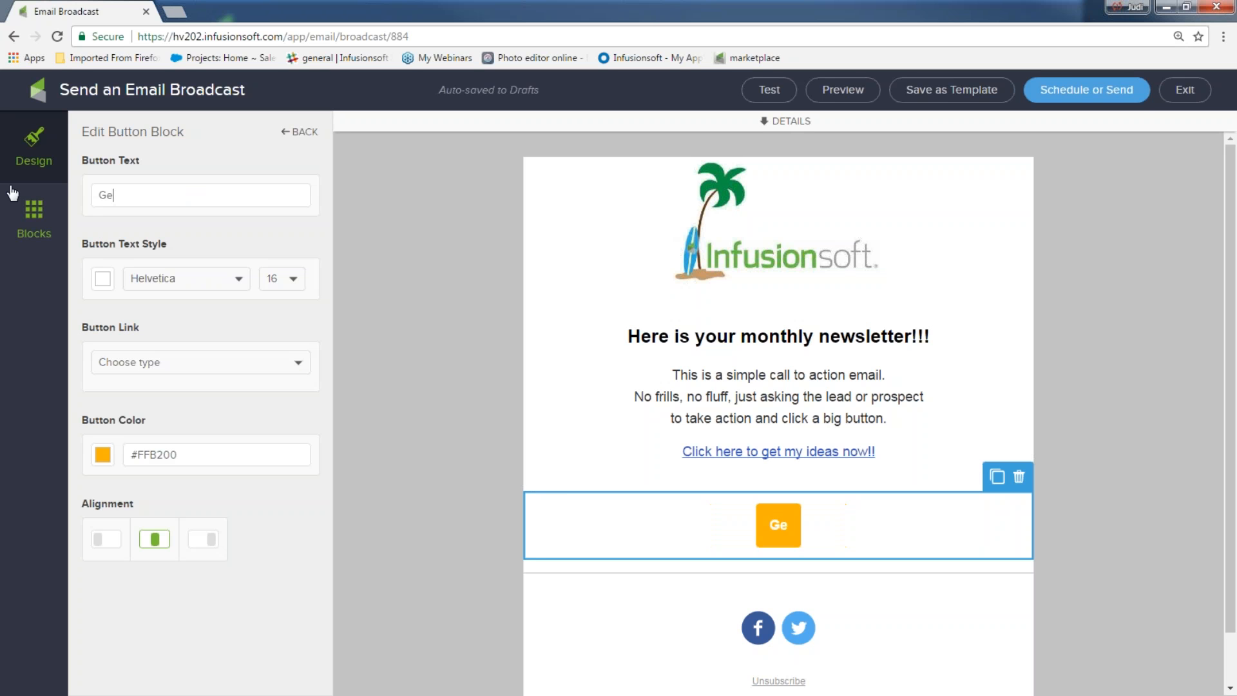
pyautogui.write('t ideas now')
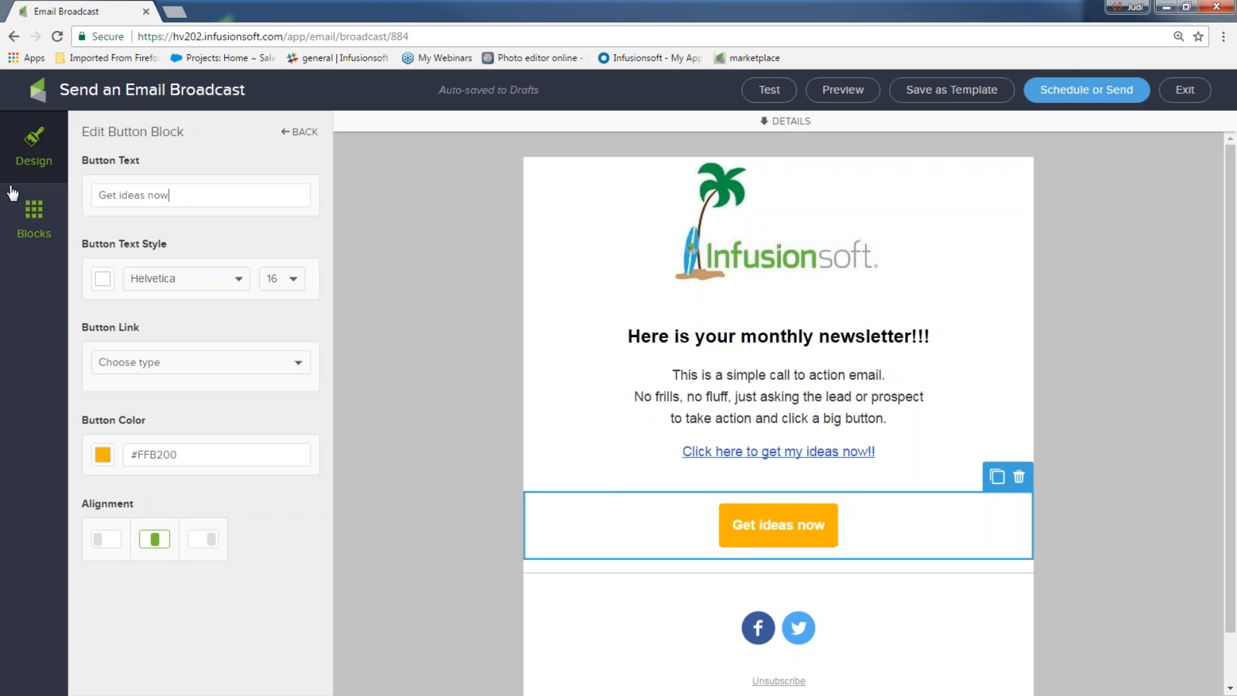
pyautogui.write('!!')
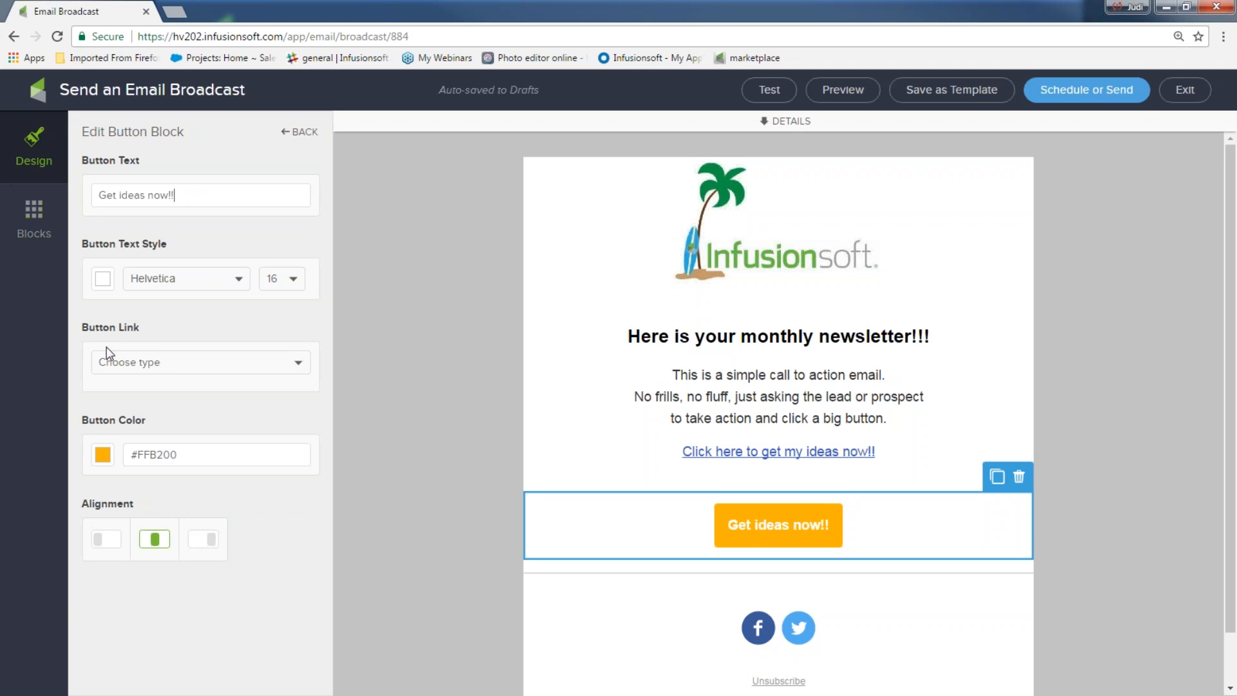
pyautogui.click(181, 280)
pyautogui.click(182, 282)
pyautogui.click(298, 371)
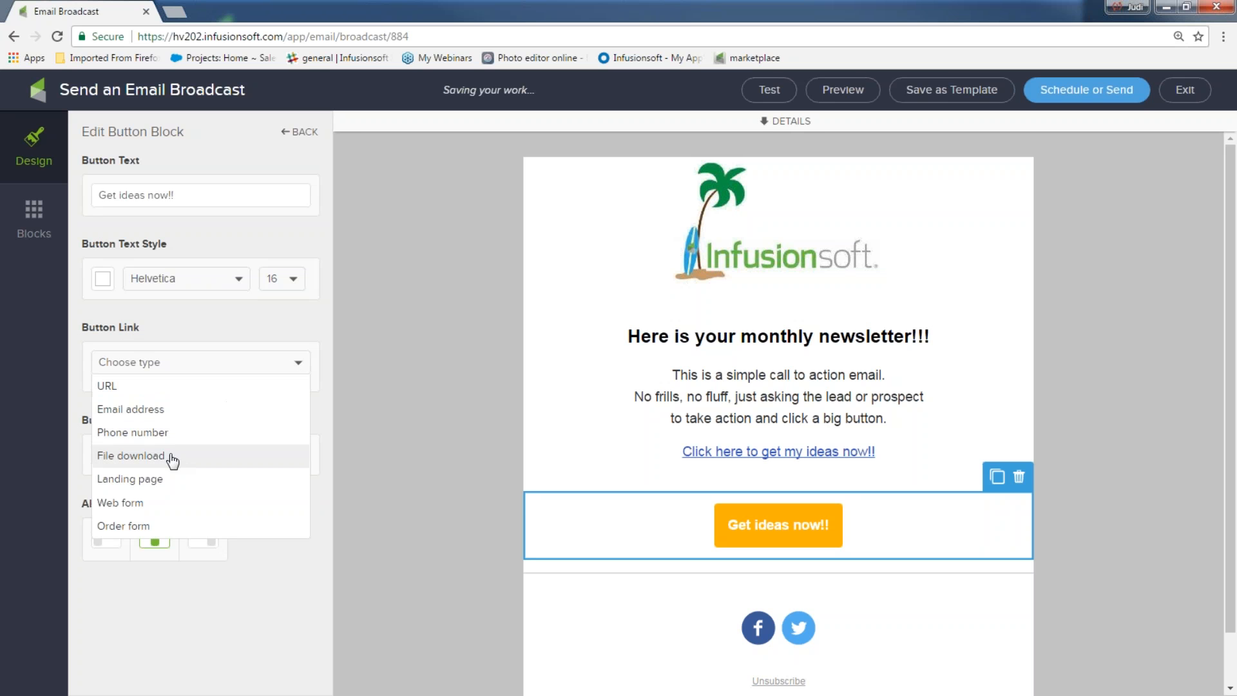
# Step: Link the button to download 5 Fun-Newsletter ideas 4U.docx, tagging clickers 'downloaded ideas'
pyautogui.click(166, 460)
pyautogui.click(298, 396)
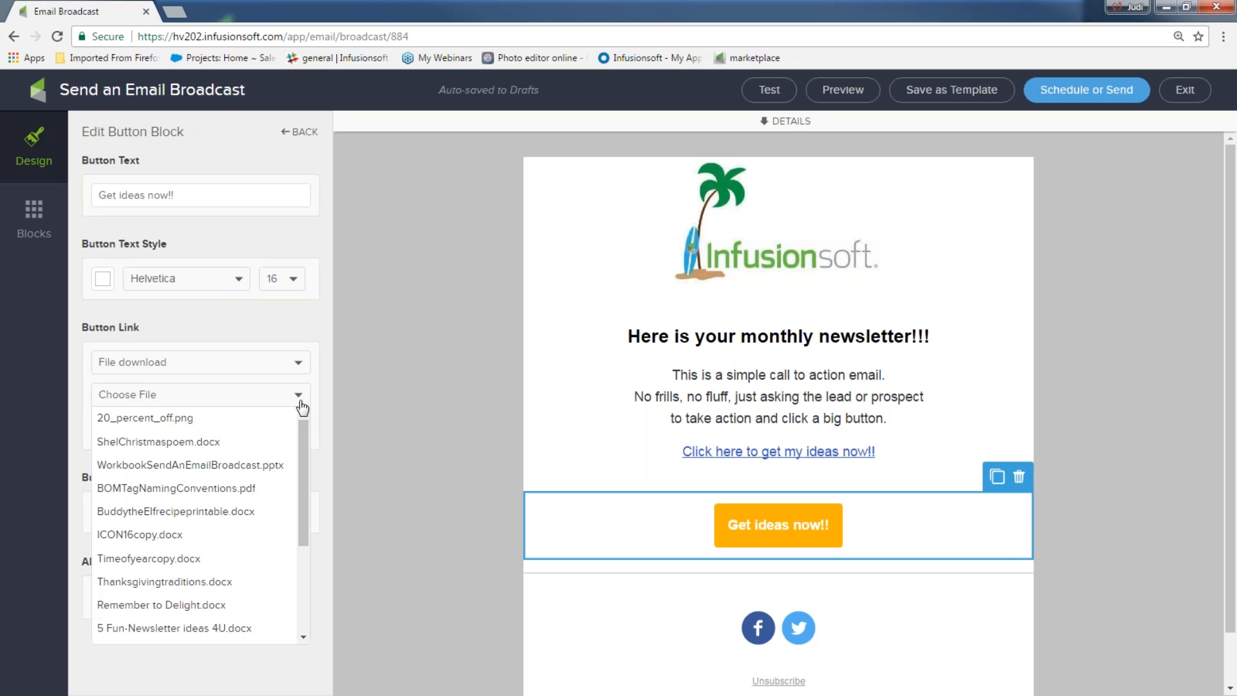
pyautogui.click(245, 636)
pyautogui.click(116, 427)
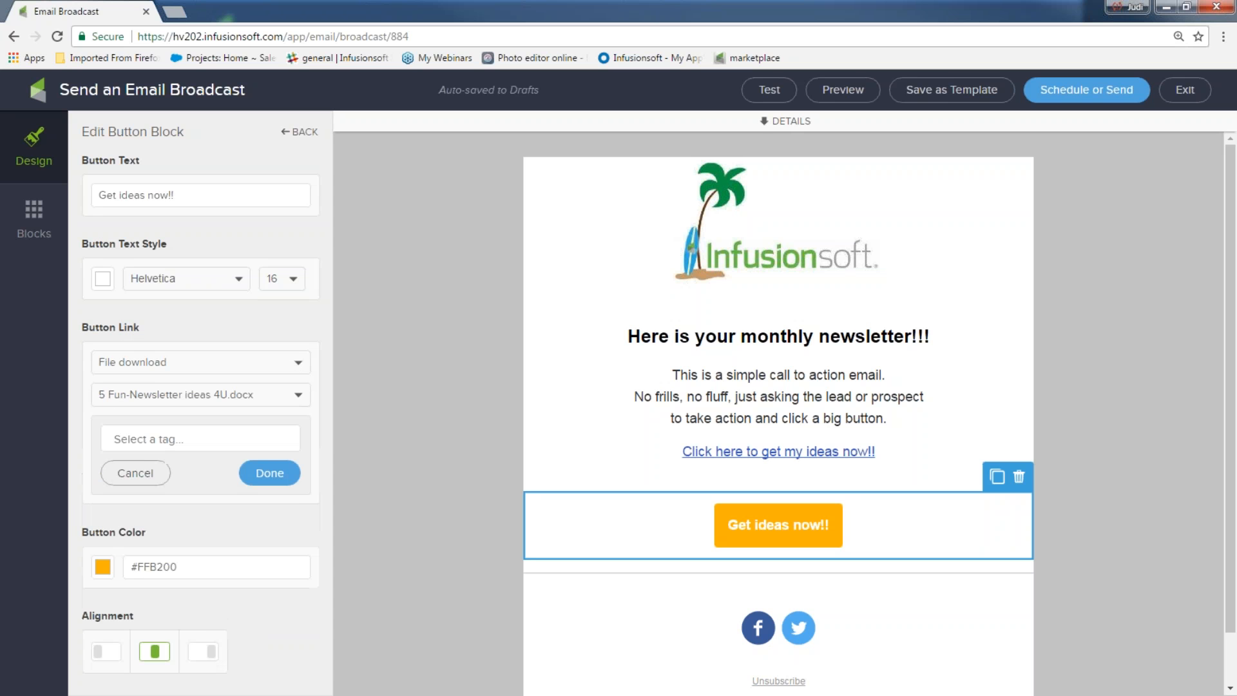
pyautogui.click(169, 440)
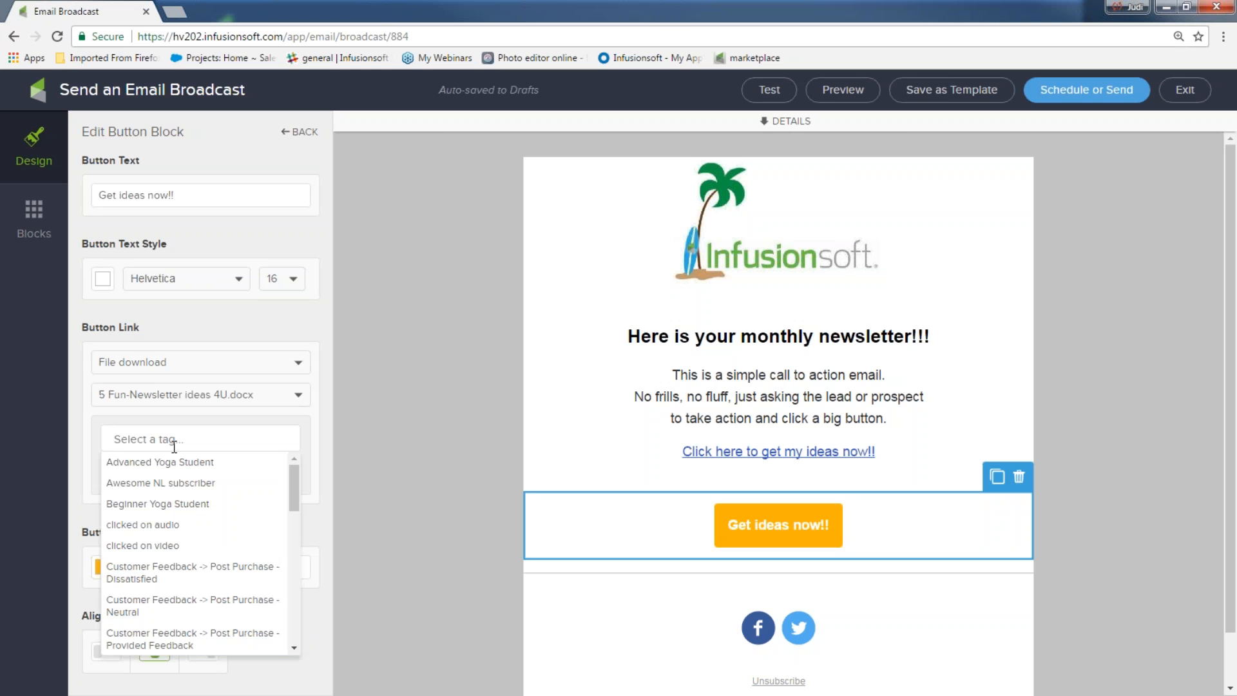
pyautogui.write('dow')
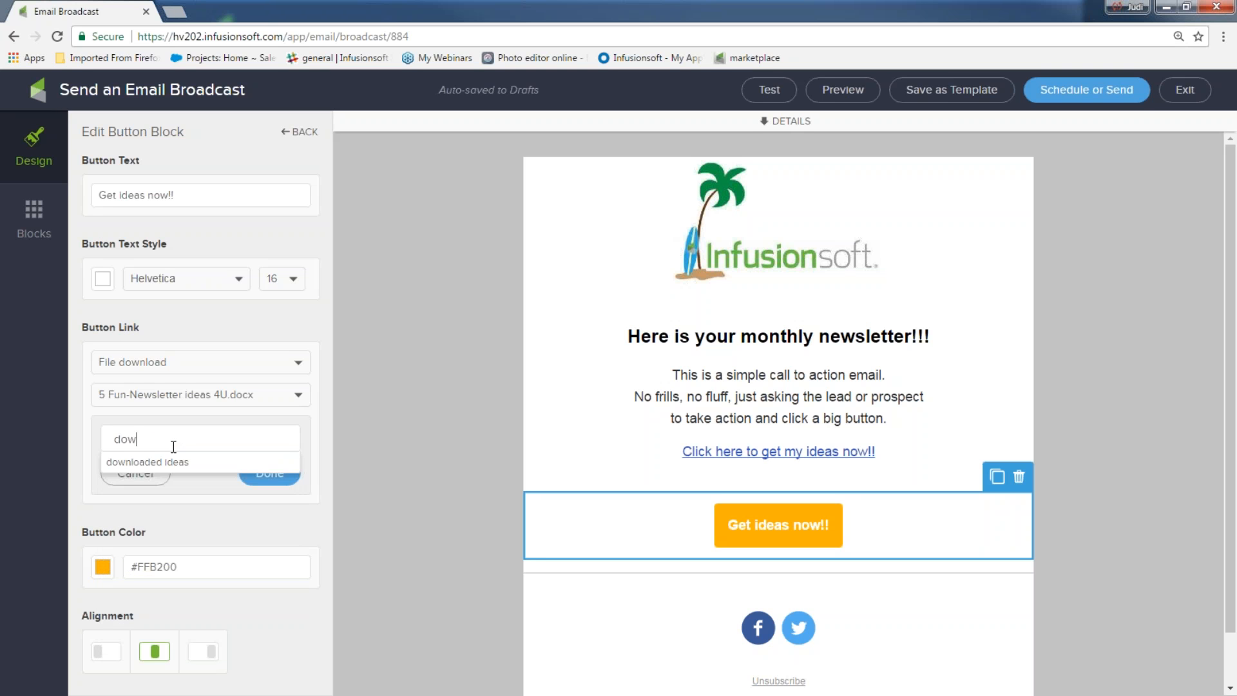
pyautogui.click(132, 462)
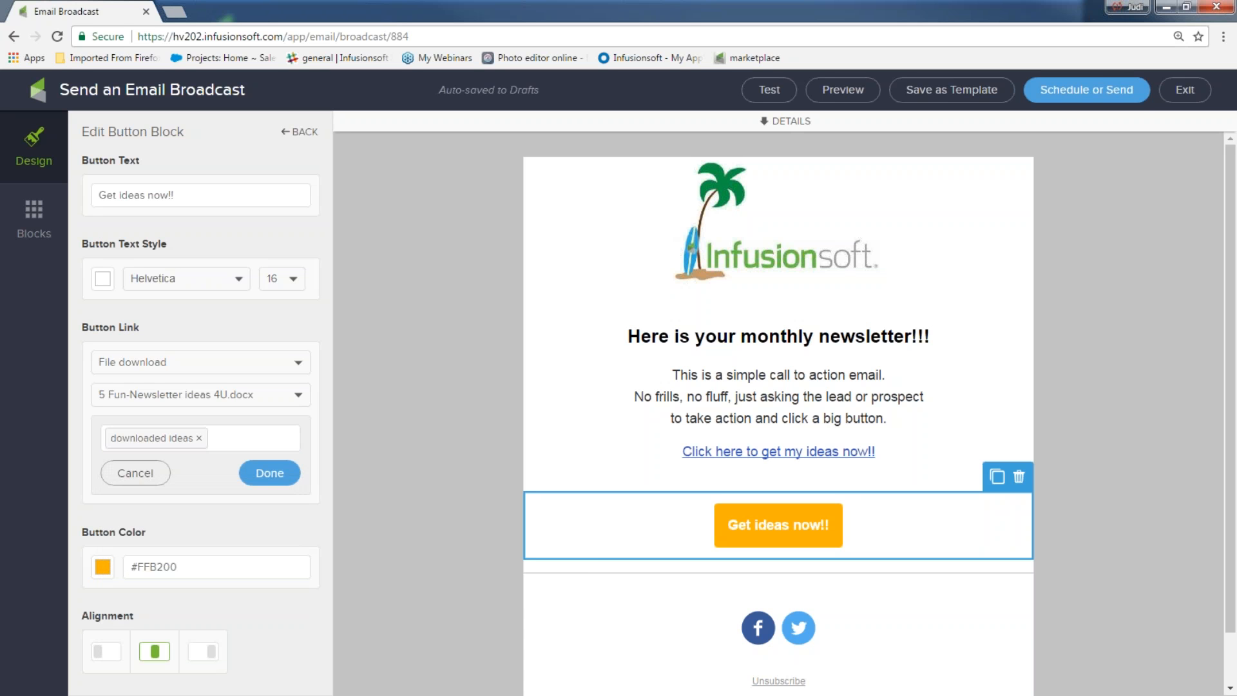
pyautogui.click(273, 473)
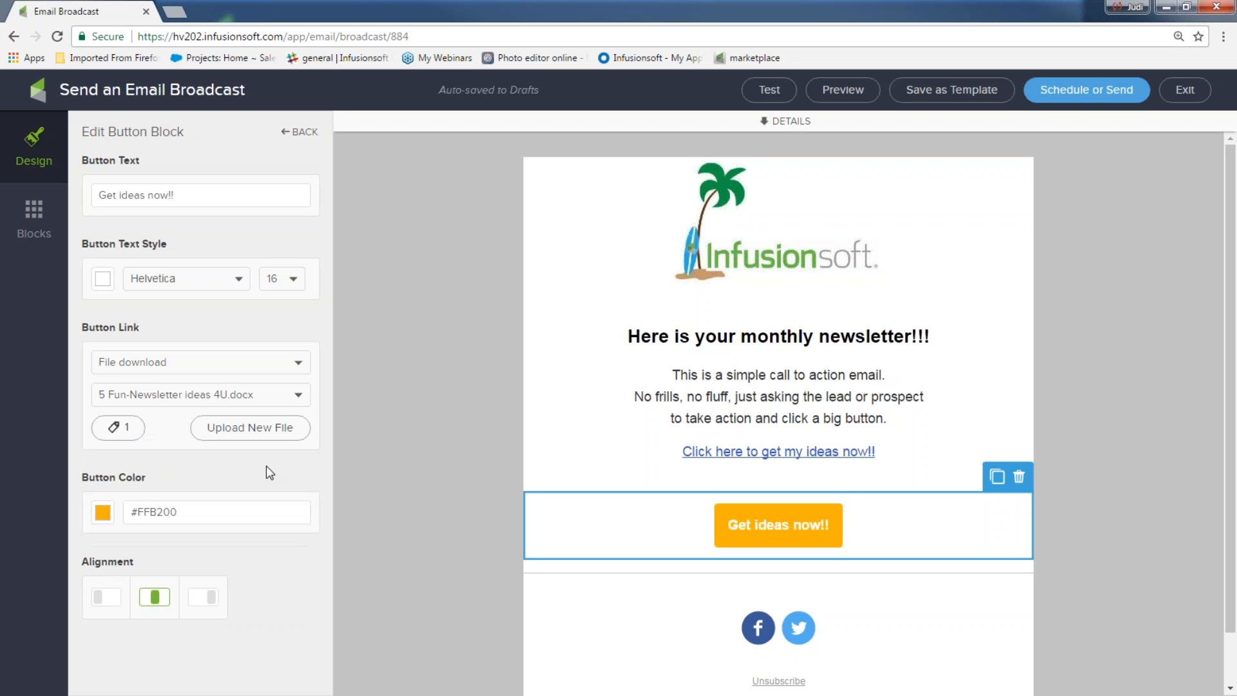
# Step: Make the button green (#6BA654) with black button text
pyautogui.click(101, 514)
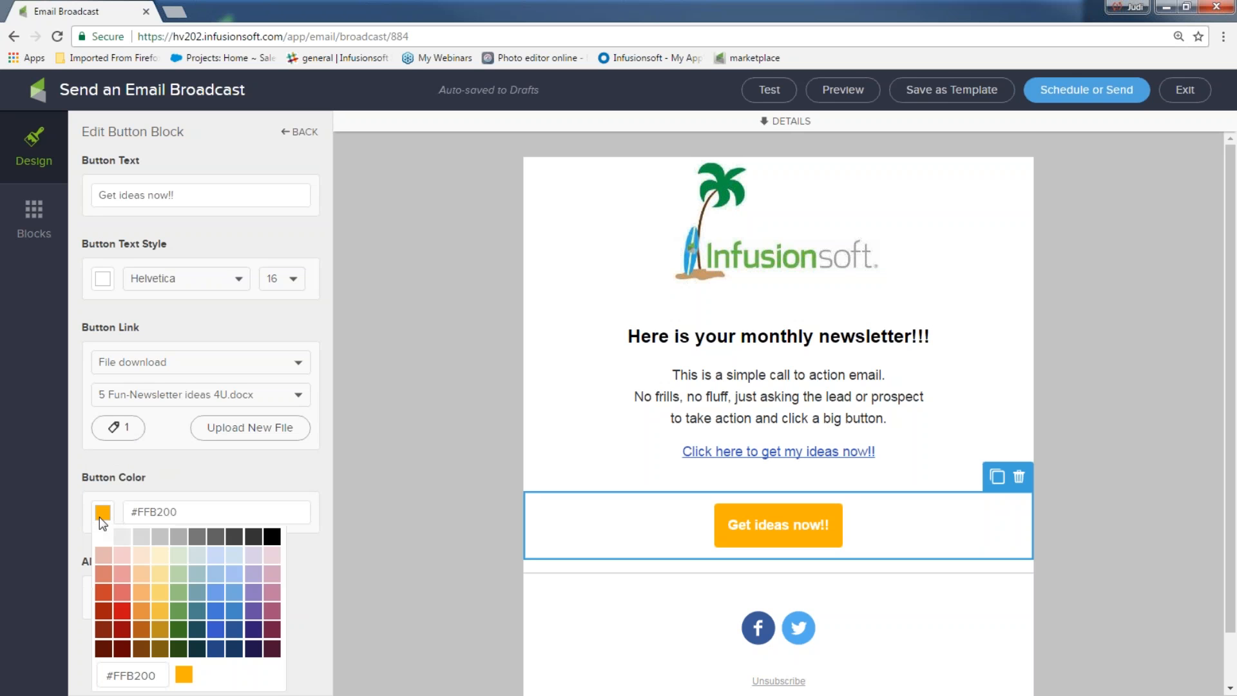
pyautogui.click(183, 609)
pyautogui.click(410, 538)
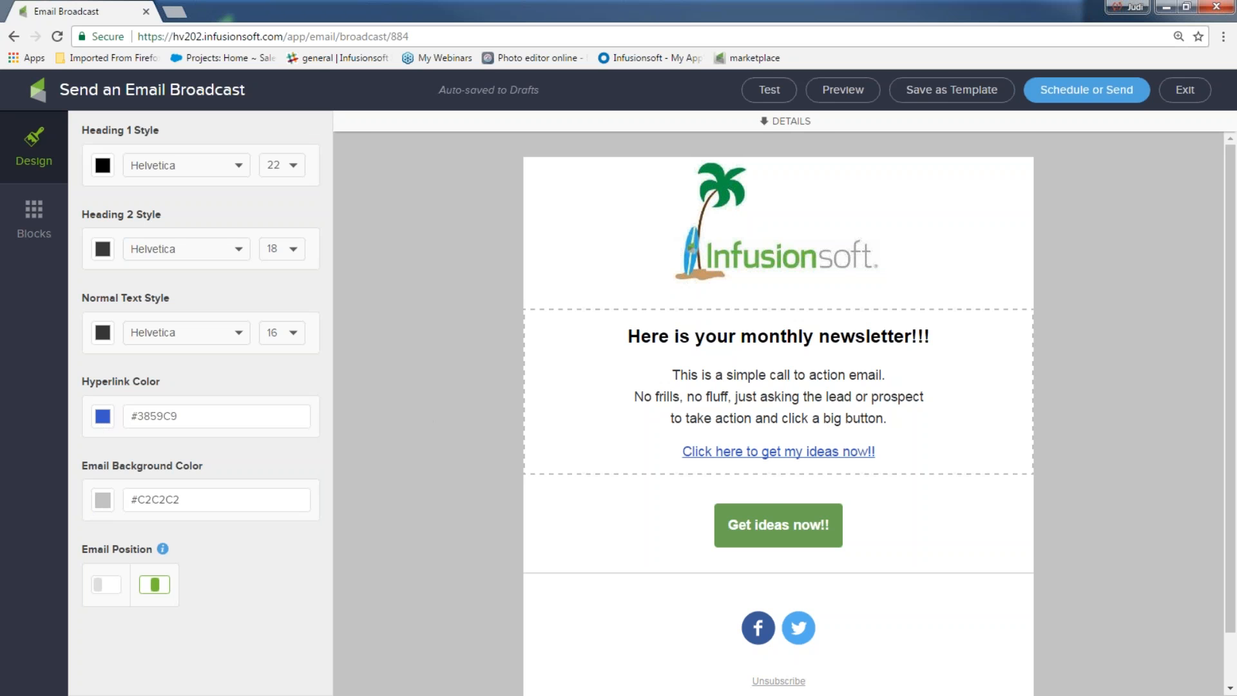
pyautogui.click(776, 523)
pyautogui.click(106, 281)
pyautogui.click(274, 307)
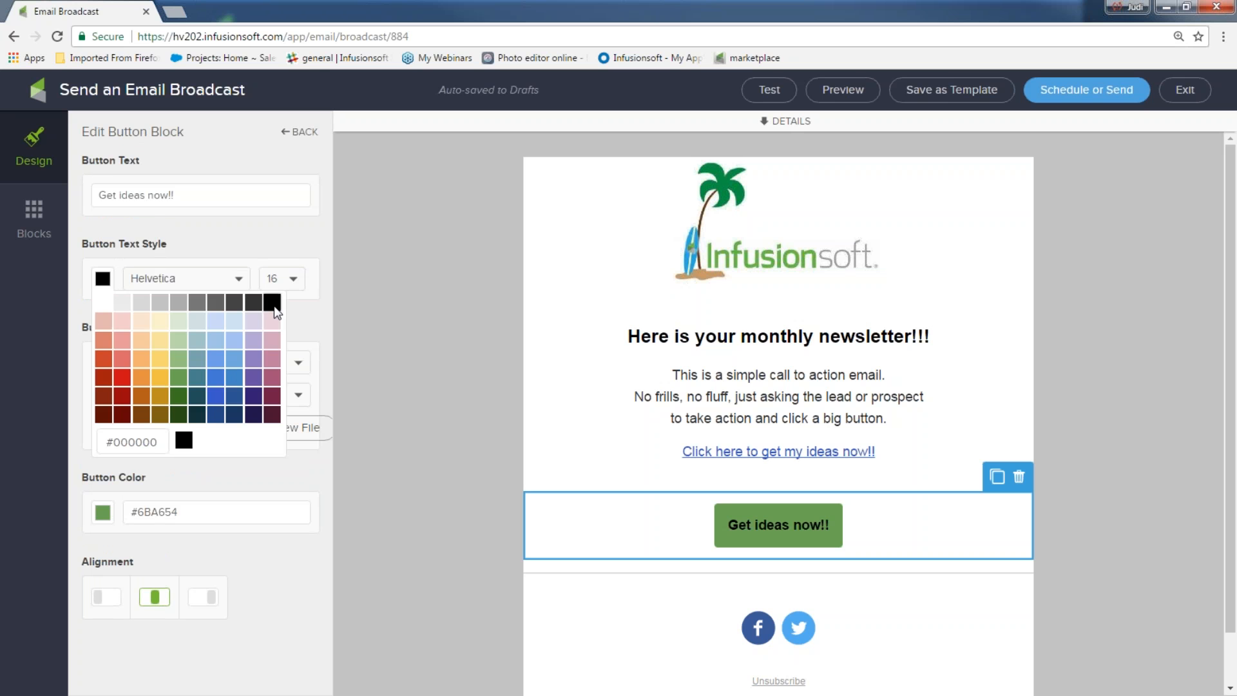
pyautogui.click(439, 344)
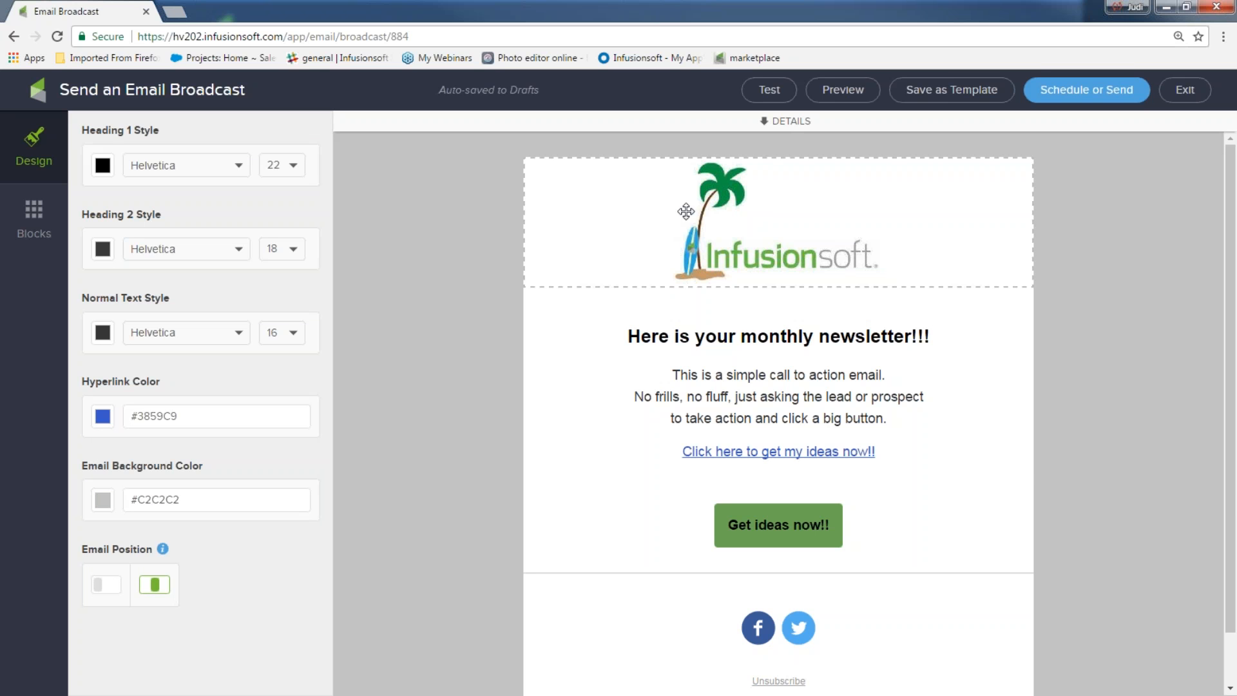
# Step: Delete the social icons block from the email
pyautogui.click(626, 336)
pyautogui.moveTo(627, 337); pyautogui.dragTo(976, 345)
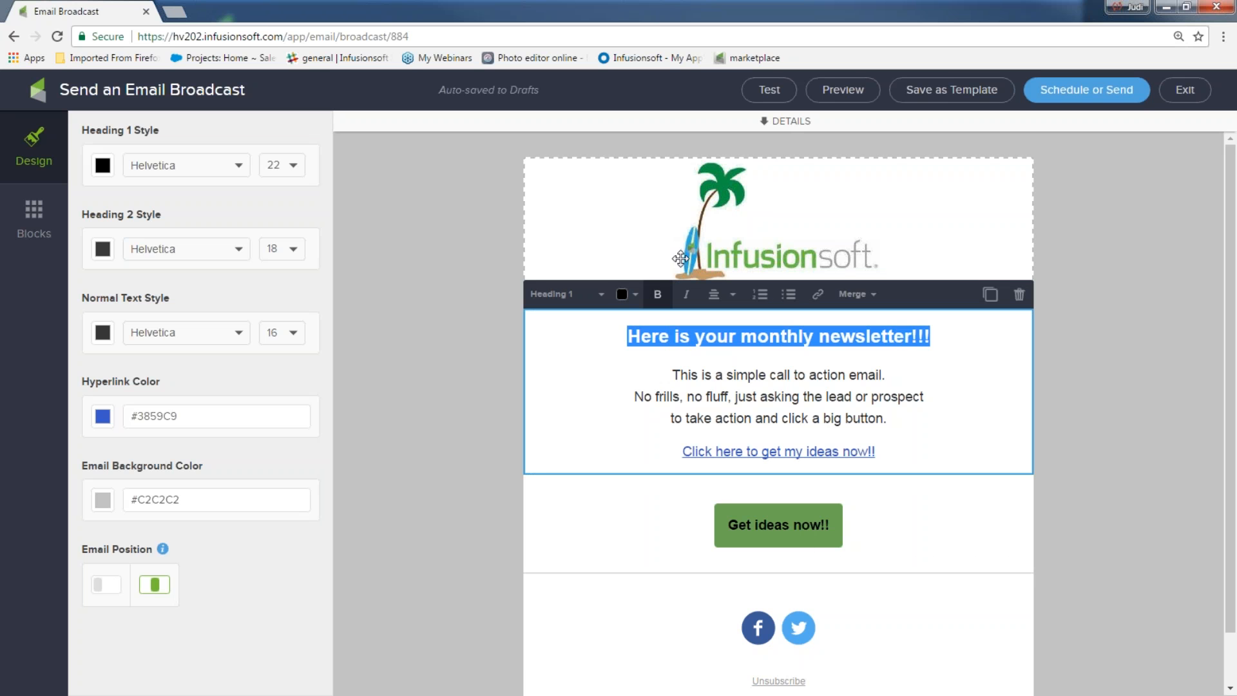
pyautogui.click(931, 431)
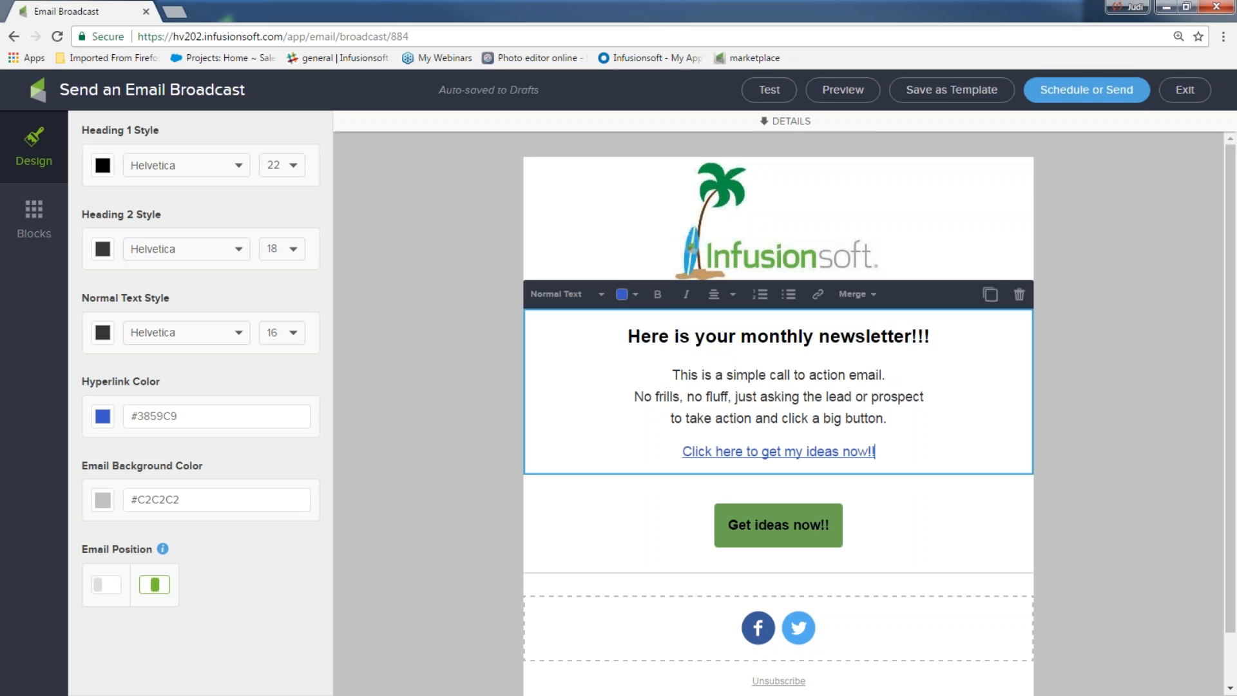
pyautogui.click(590, 658)
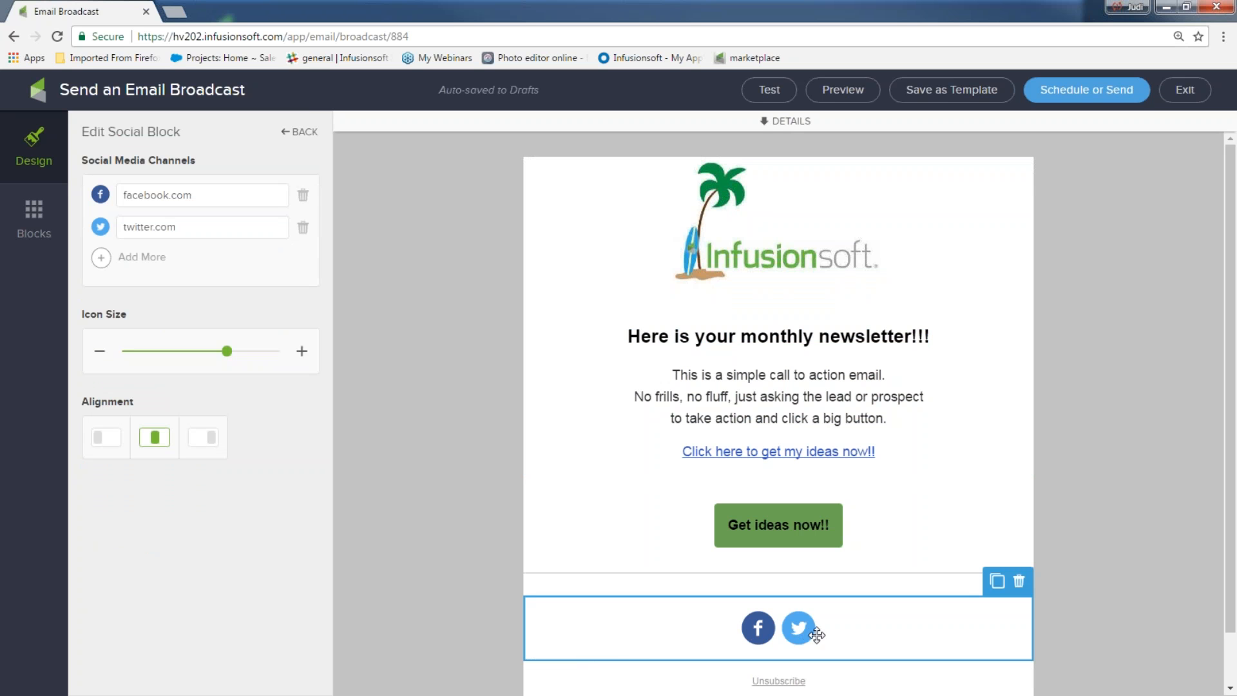
pyautogui.click(1019, 583)
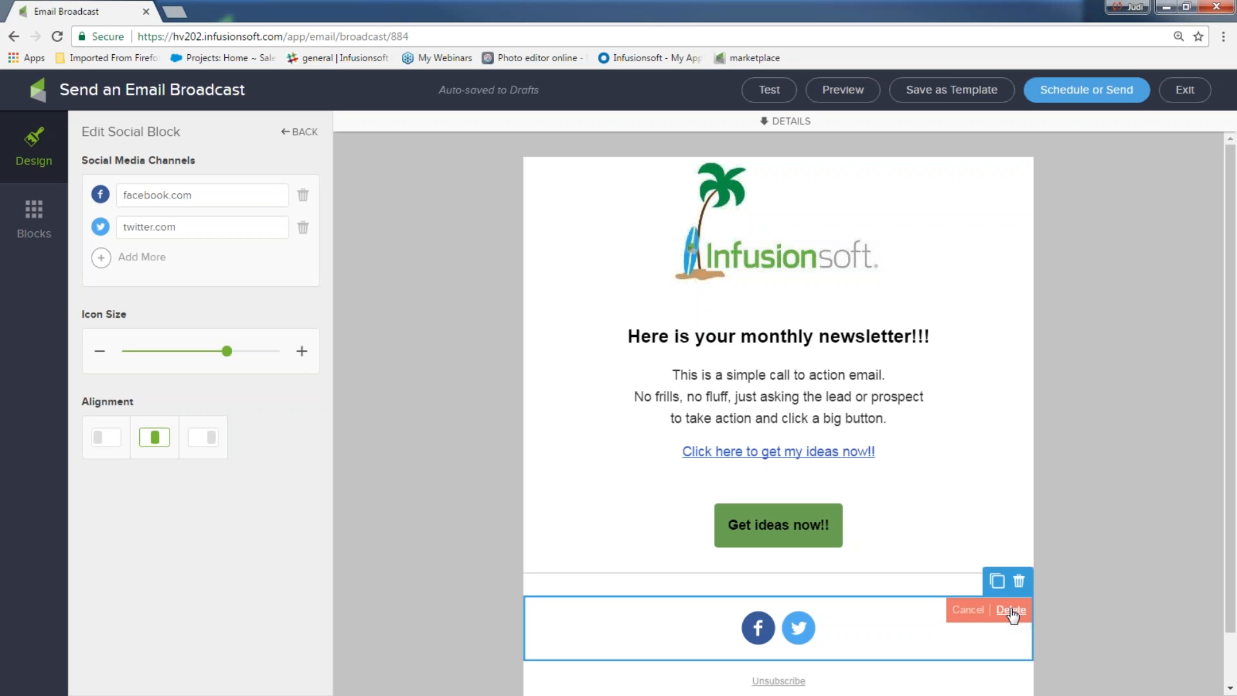
pyautogui.click(1013, 615)
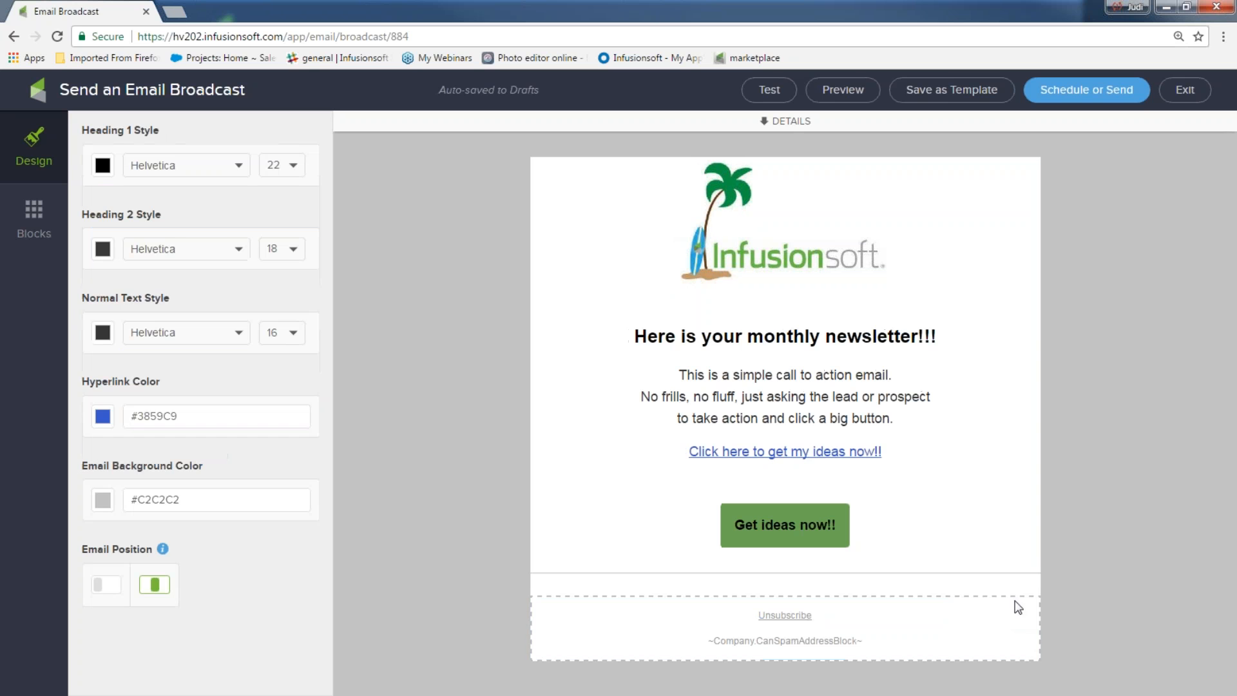
# Step: Delete the divider line above Unsubscribe and show the addable blocks palette
pyautogui.click(1012, 568)
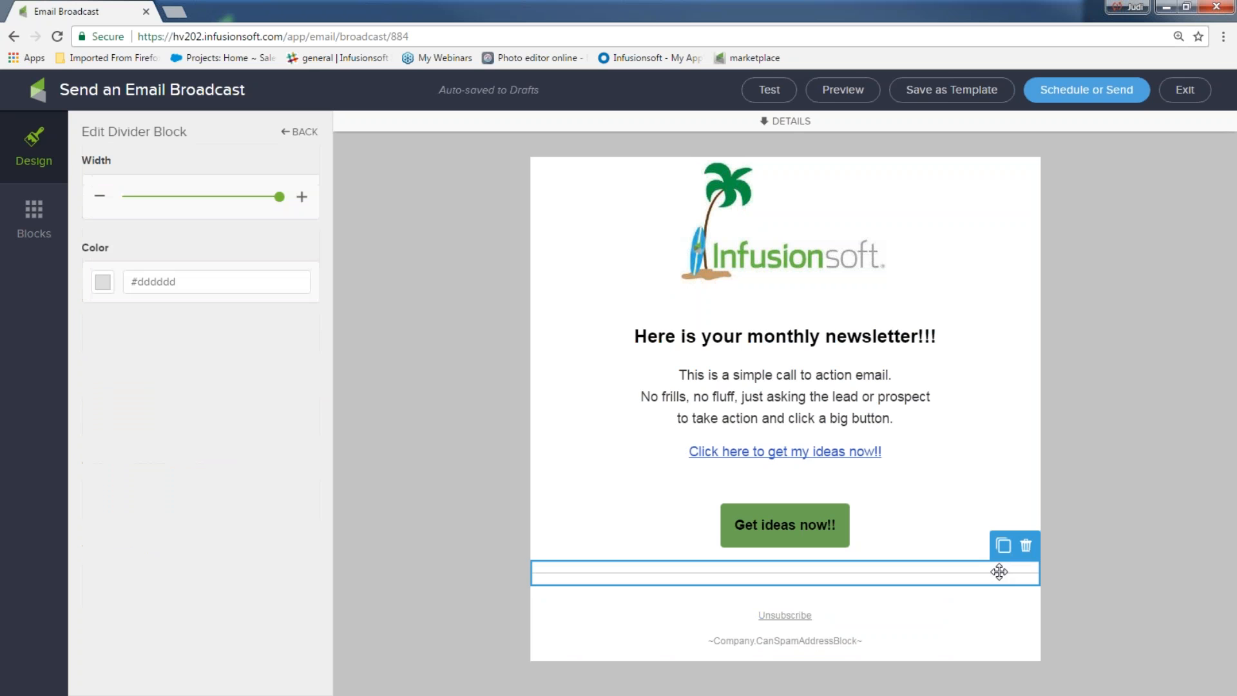
pyautogui.click(1027, 547)
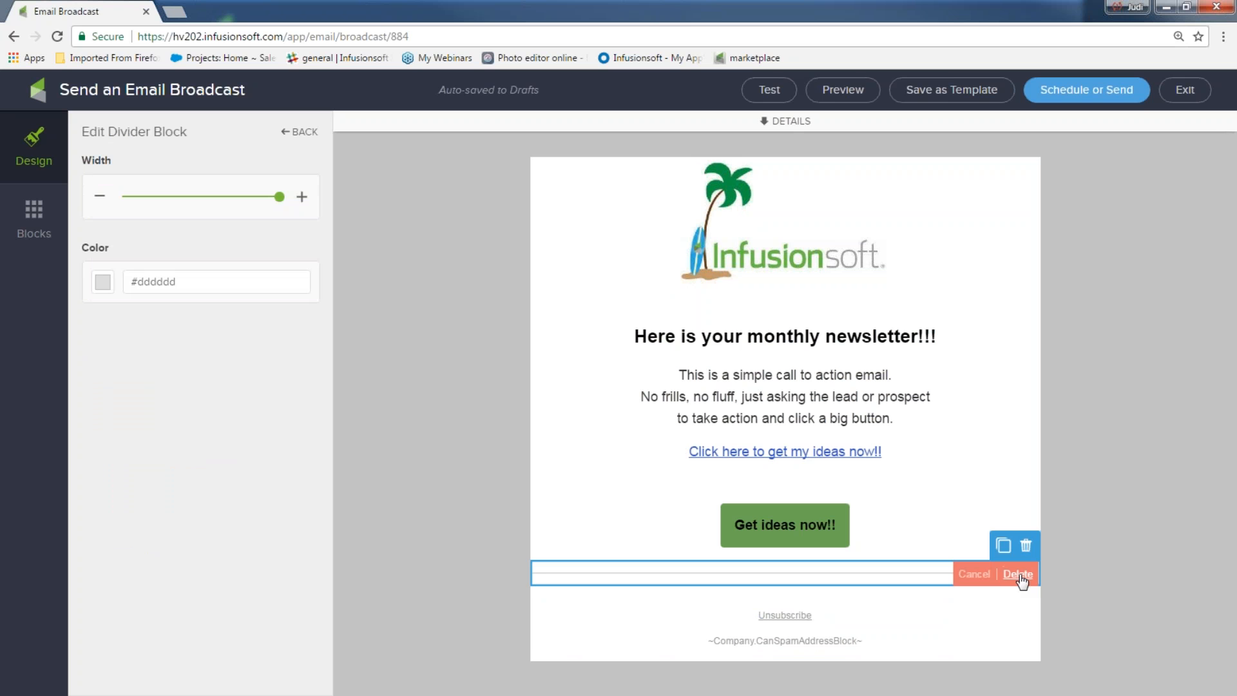
pyautogui.click(1021, 573)
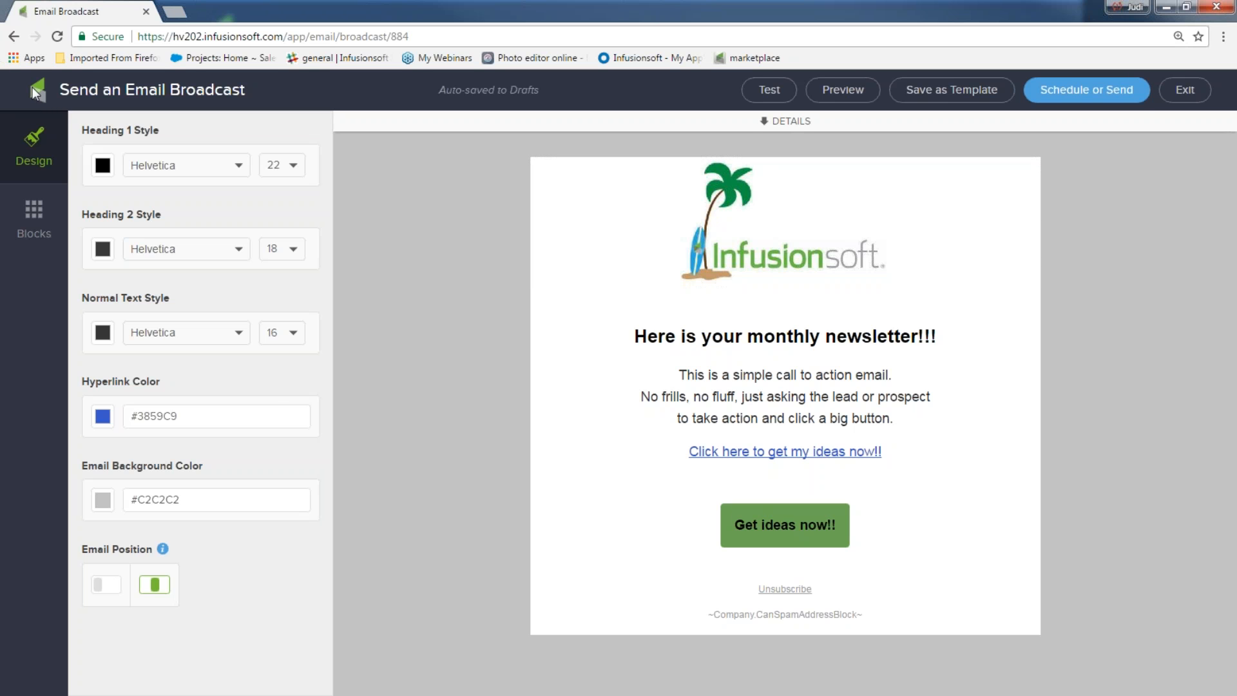
pyautogui.click(43, 214)
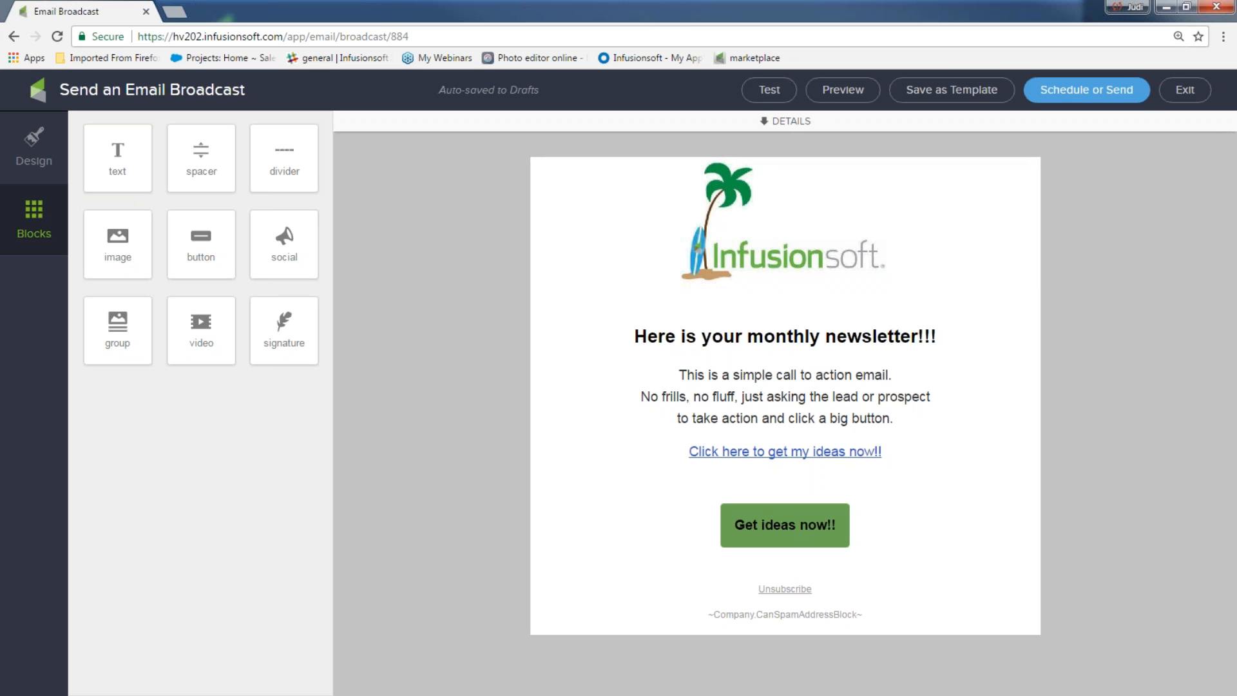
# Step: Place a shortened divider below the logo and colour it blue after trying dark green
pyautogui.moveTo(278, 155); pyautogui.dragTo(761, 295)
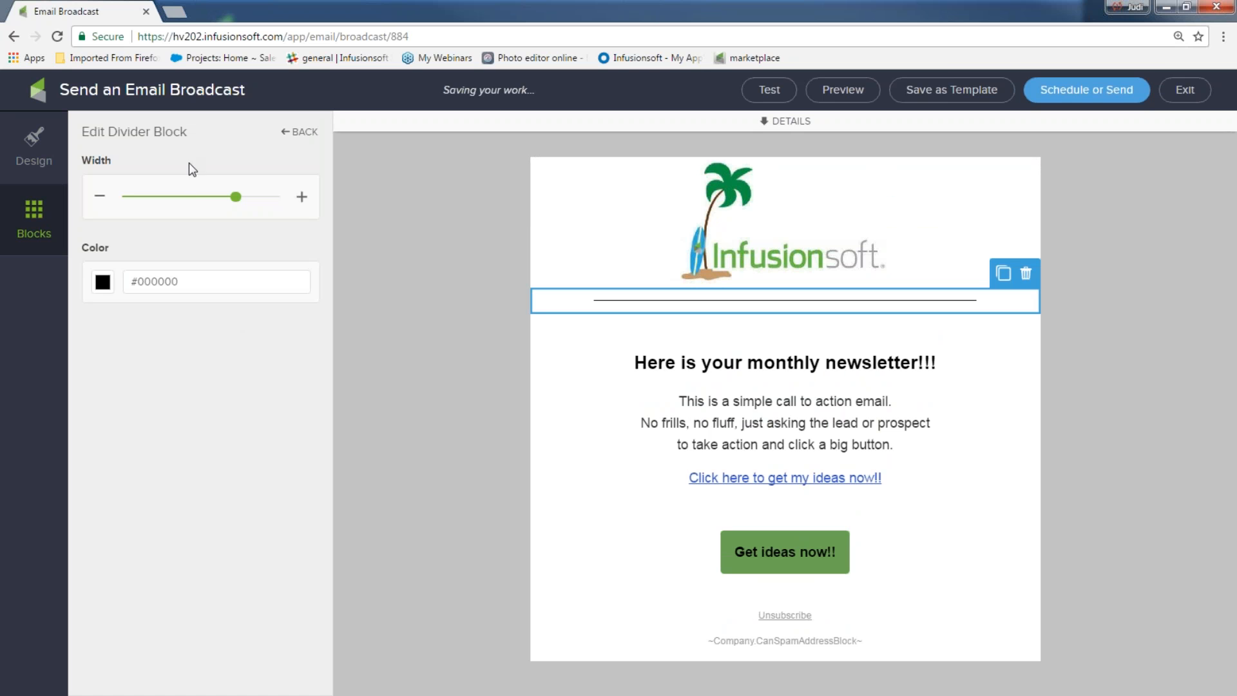
pyautogui.moveTo(236, 197)
pyautogui.mouseDown()
pyautogui.moveTo(192, 198)
pyautogui.moveTo(240, 198)
pyautogui.mouseUp()
pyautogui.click(104, 282)
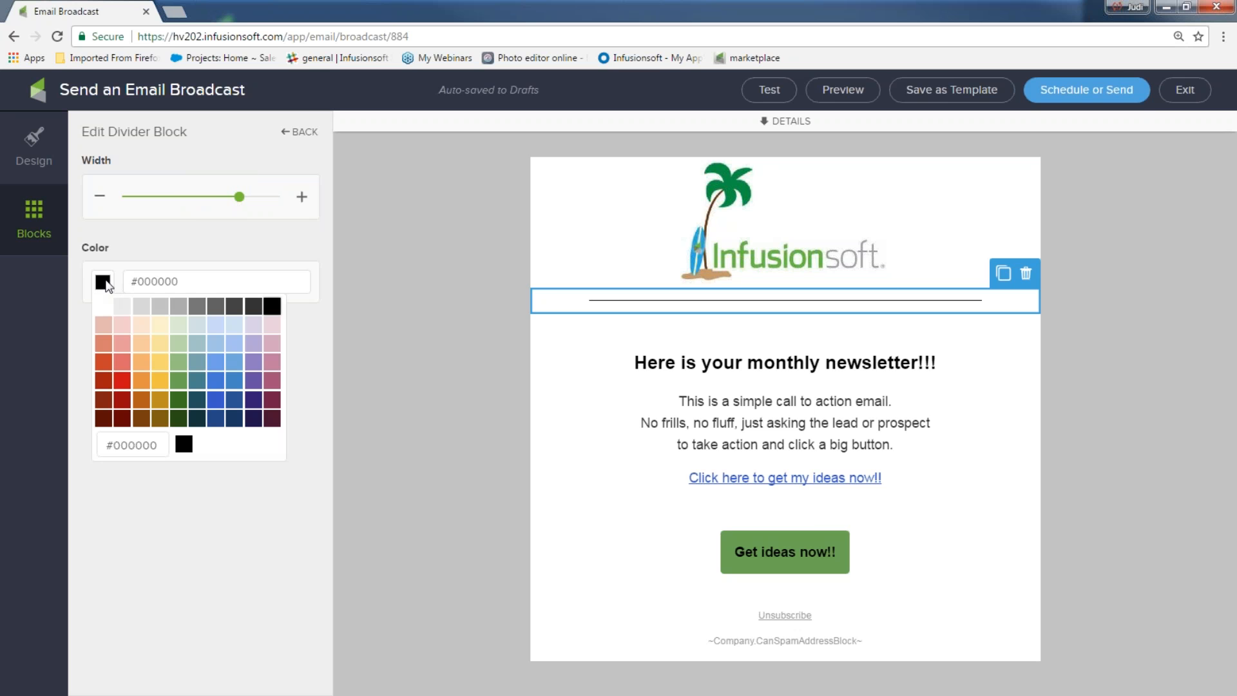
pyautogui.click(180, 407)
pyautogui.click(373, 366)
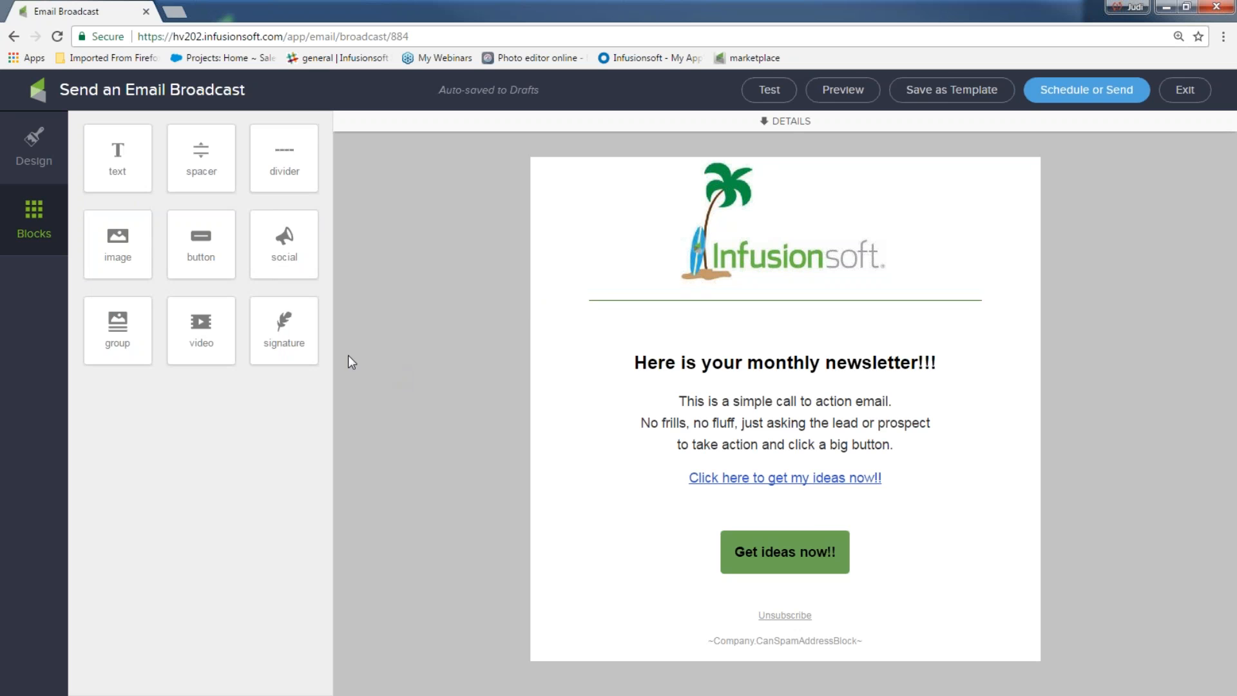
pyautogui.click(606, 300)
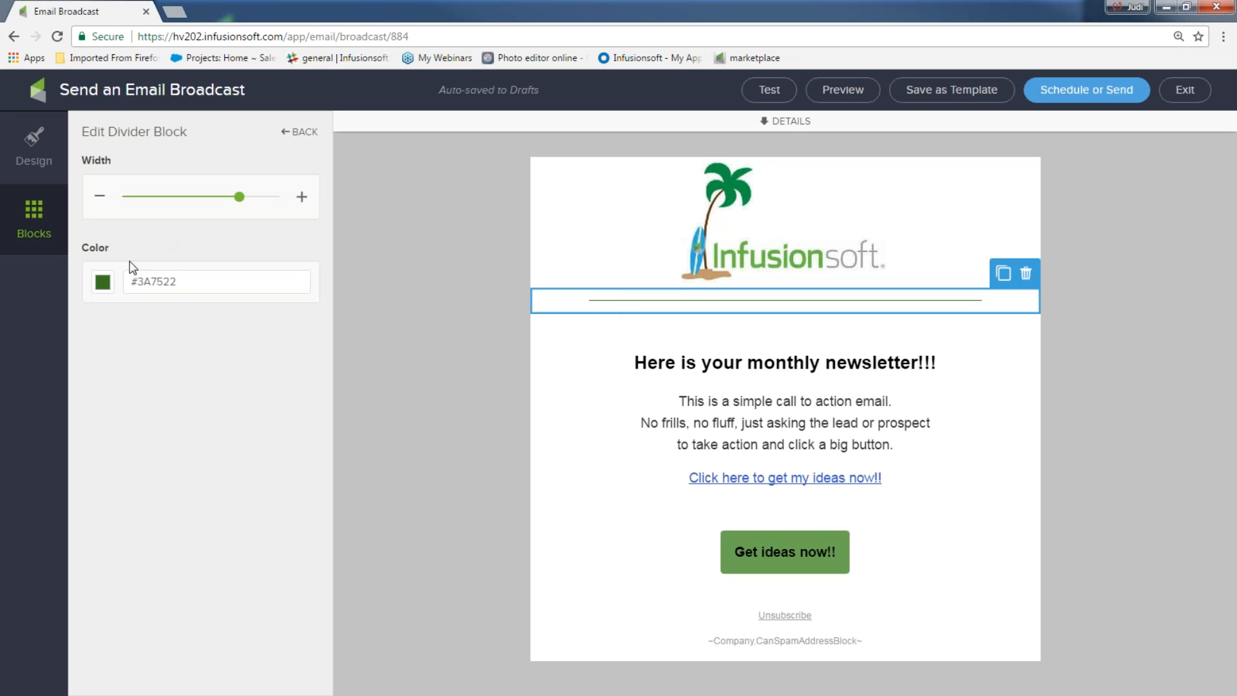
pyautogui.click(103, 286)
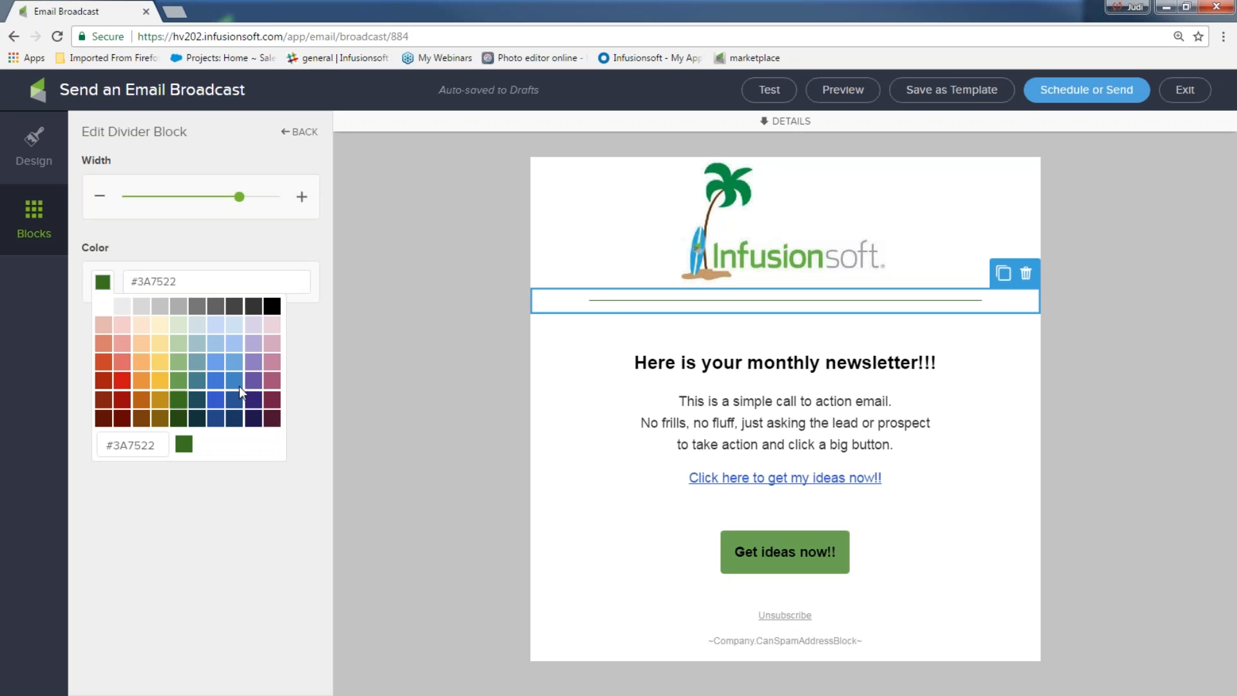
pyautogui.click(236, 381)
pyautogui.click(449, 346)
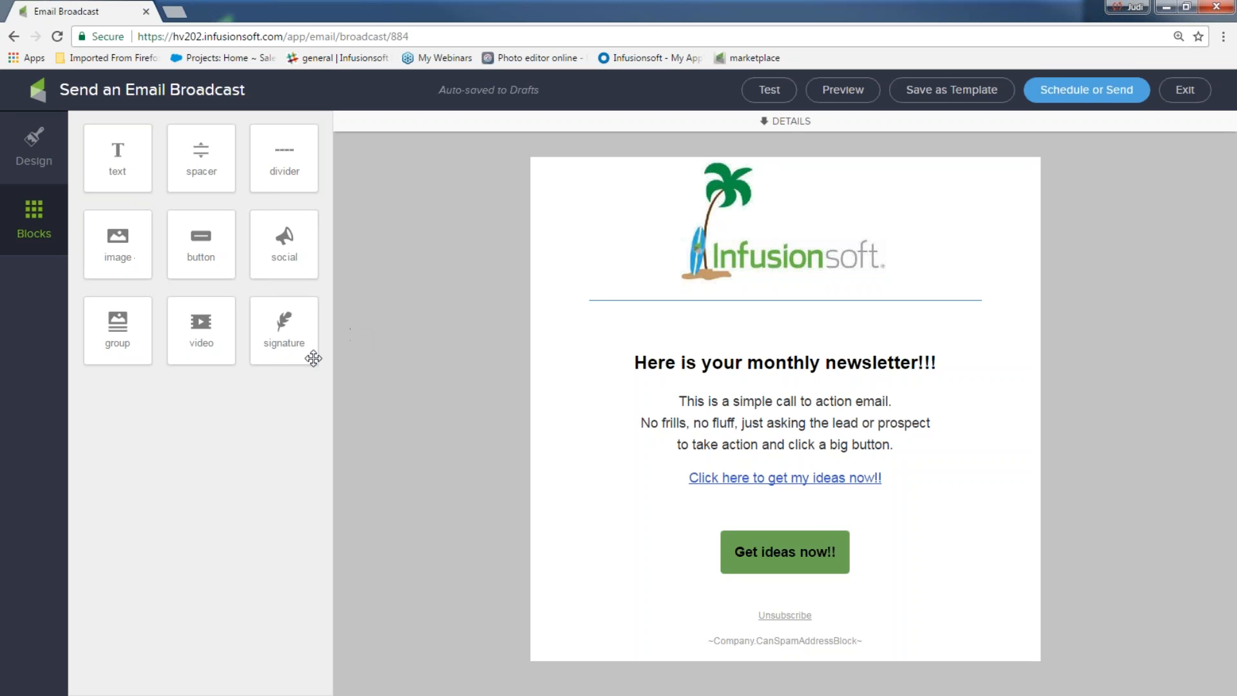
# Step: Drop a social icons block under the logo and delete the empty spacer above it
pyautogui.moveTo(290, 235); pyautogui.dragTo(699, 373)
pyautogui.click(719, 313)
pyautogui.click(1019, 300)
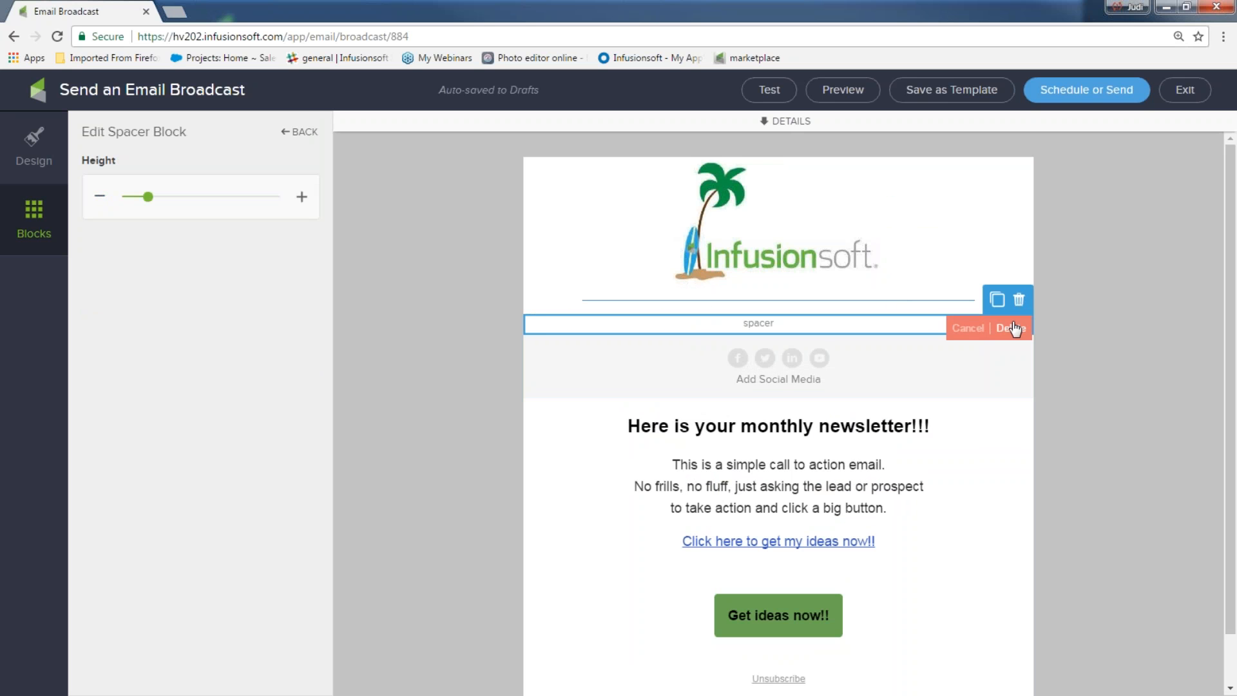
pyautogui.click(1011, 328)
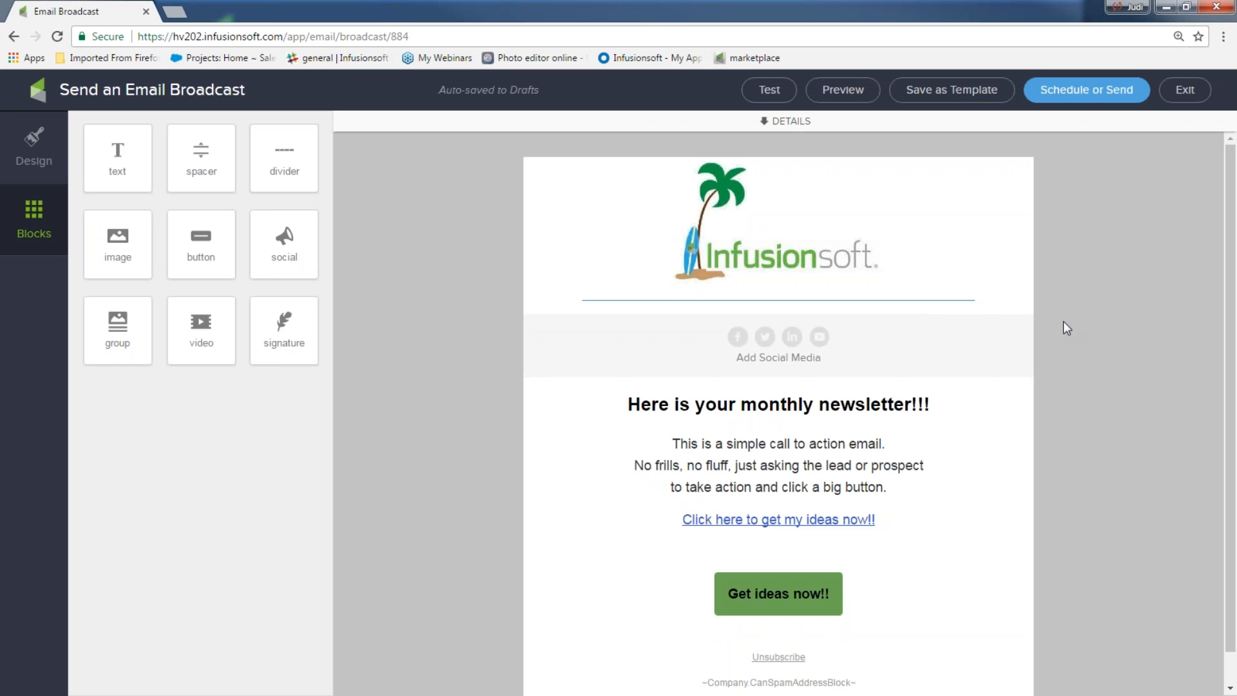
# Step: Enter 'ww' placeholder addresses for the Facebook and Twitter icons
pyautogui.click(735, 353)
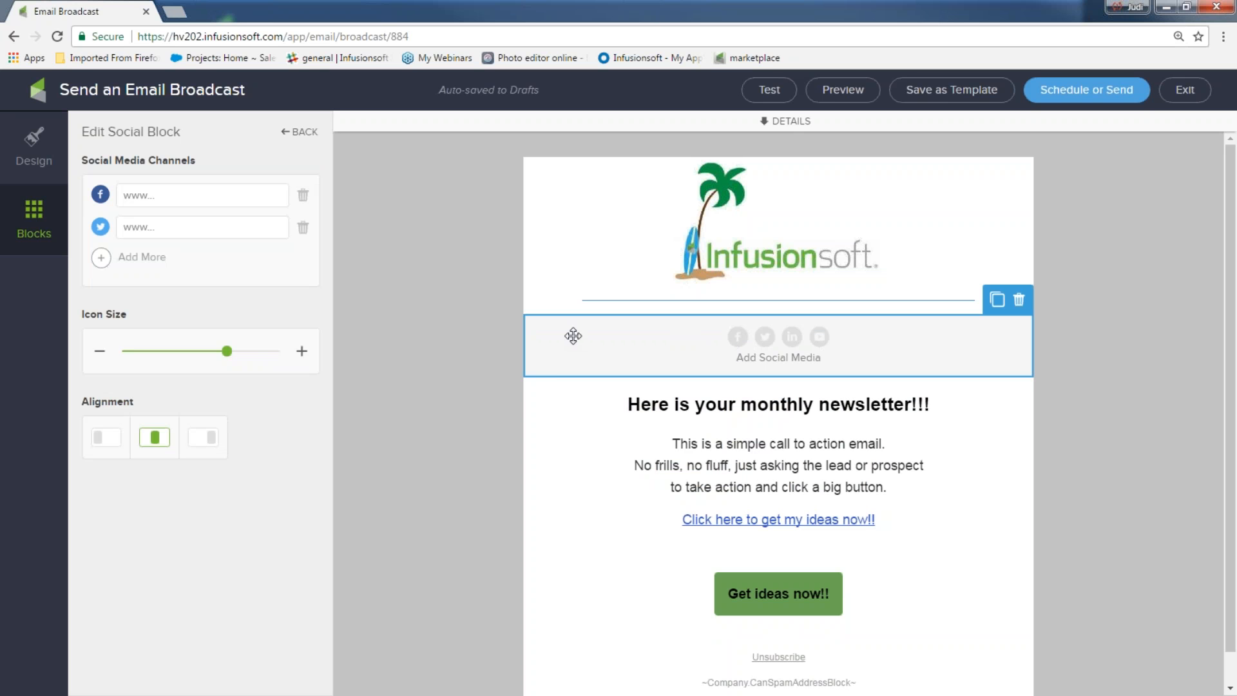
pyautogui.click(147, 197)
pyautogui.write('ww')
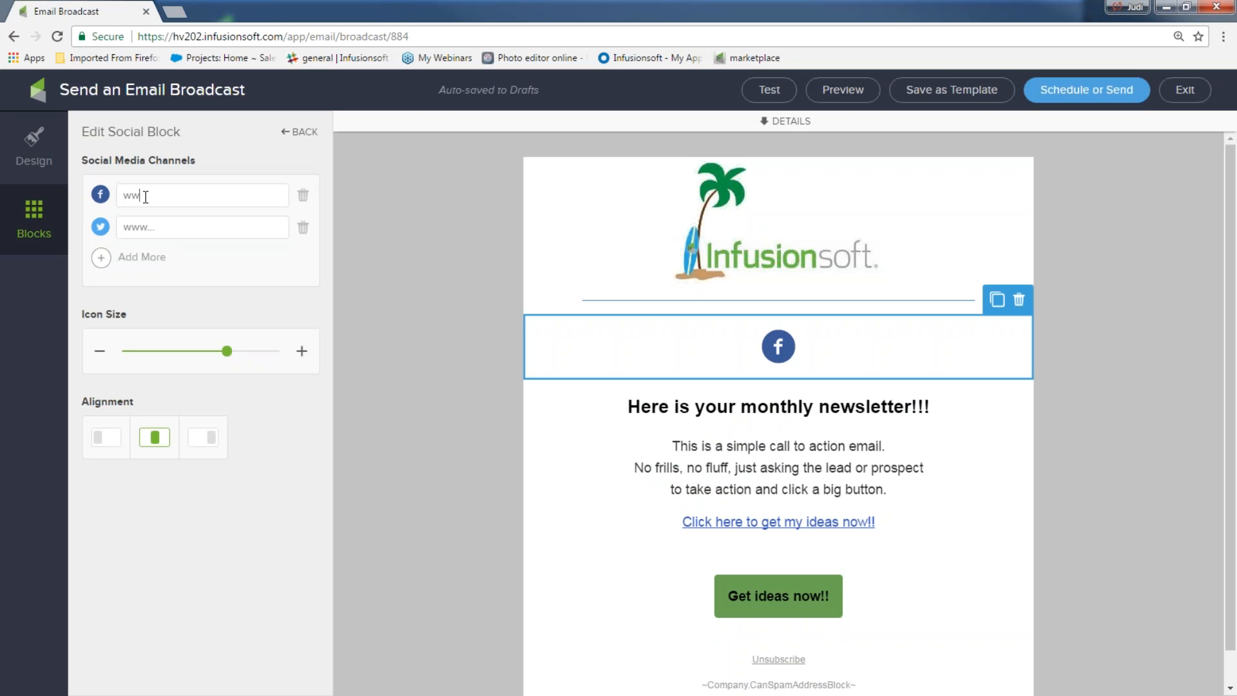
pyautogui.click(127, 226)
pyautogui.write('ww')
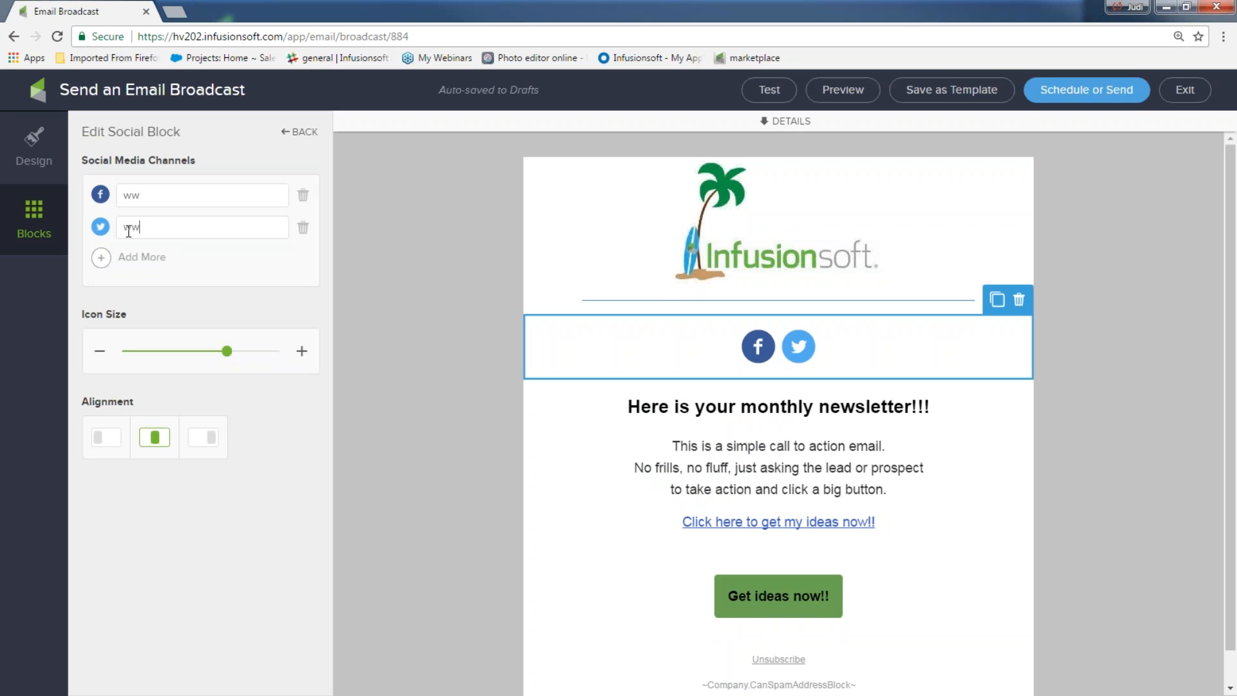
# Step: Add Pinterest and Instagram channels with placeholder 'ww' and 'www' addresses
pyautogui.click(104, 261)
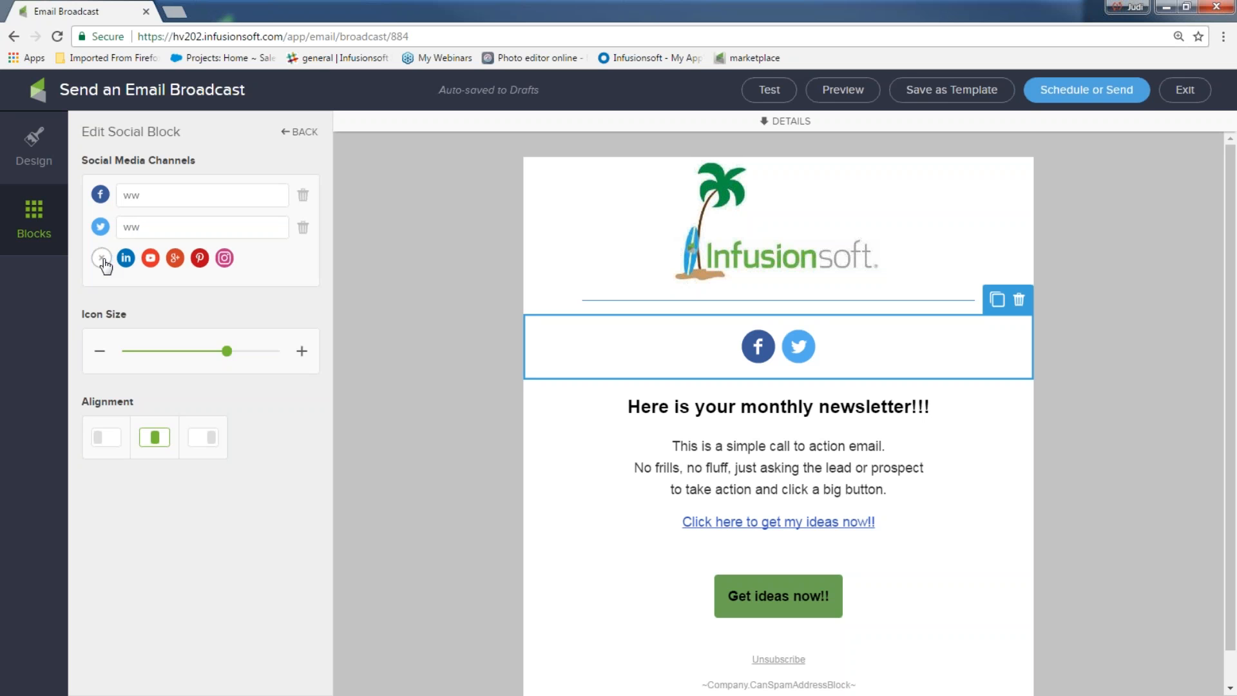
pyautogui.click(200, 258)
pyautogui.click(146, 257)
pyautogui.write('ww')
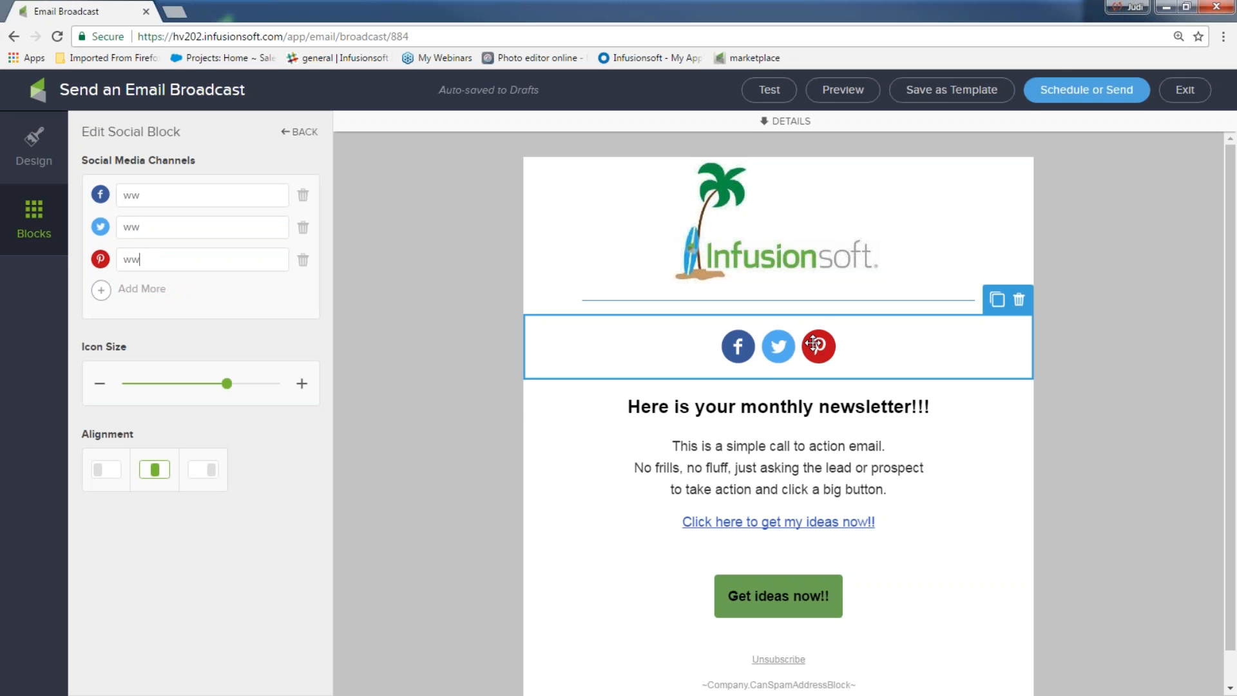
pyautogui.click(101, 289)
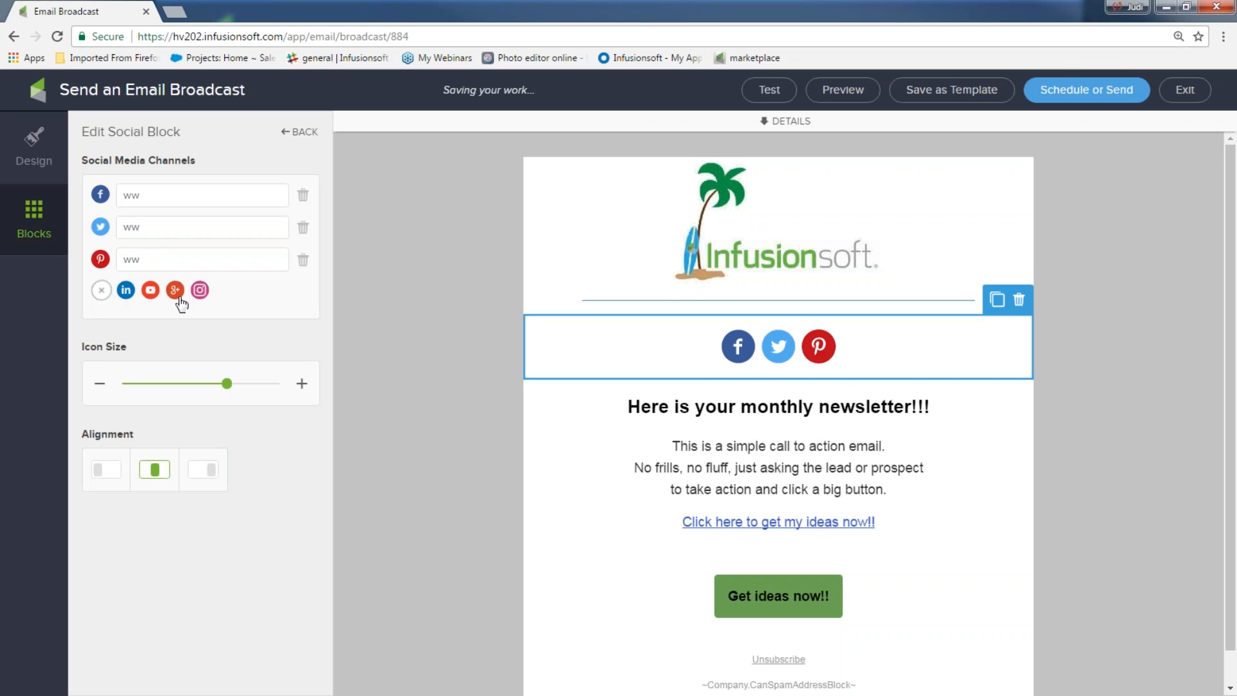
pyautogui.click(199, 290)
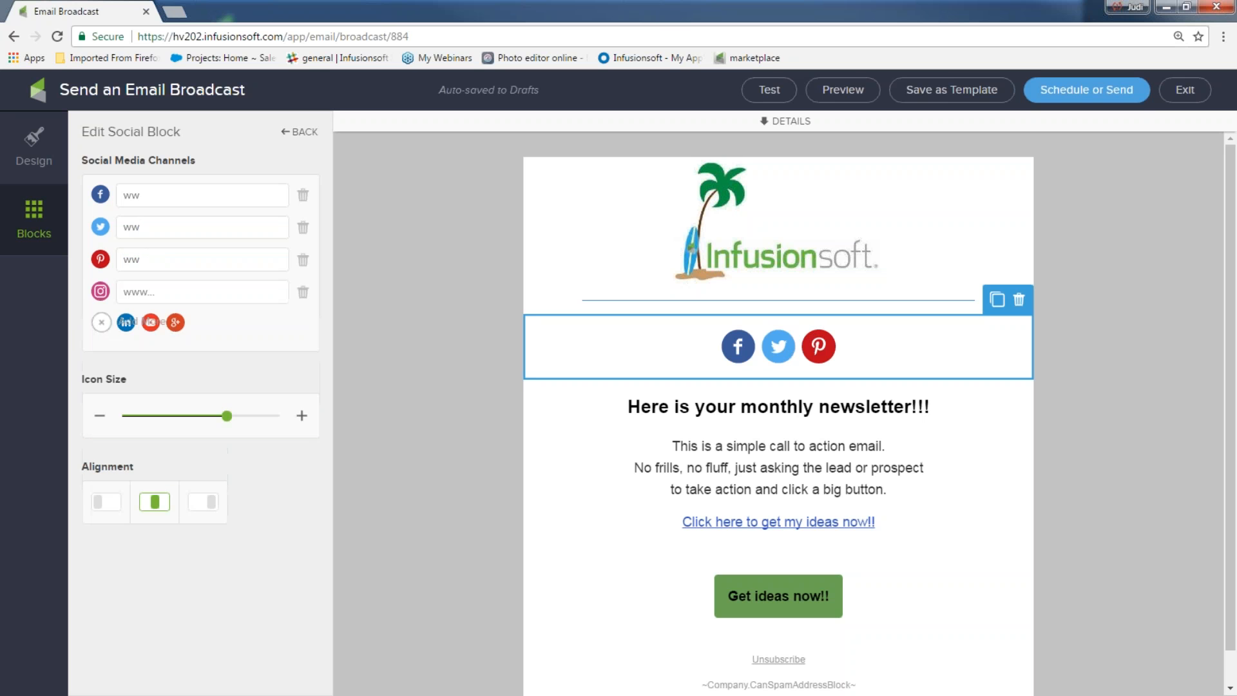
pyautogui.click(163, 328)
pyautogui.click(152, 292)
pyautogui.write('www')
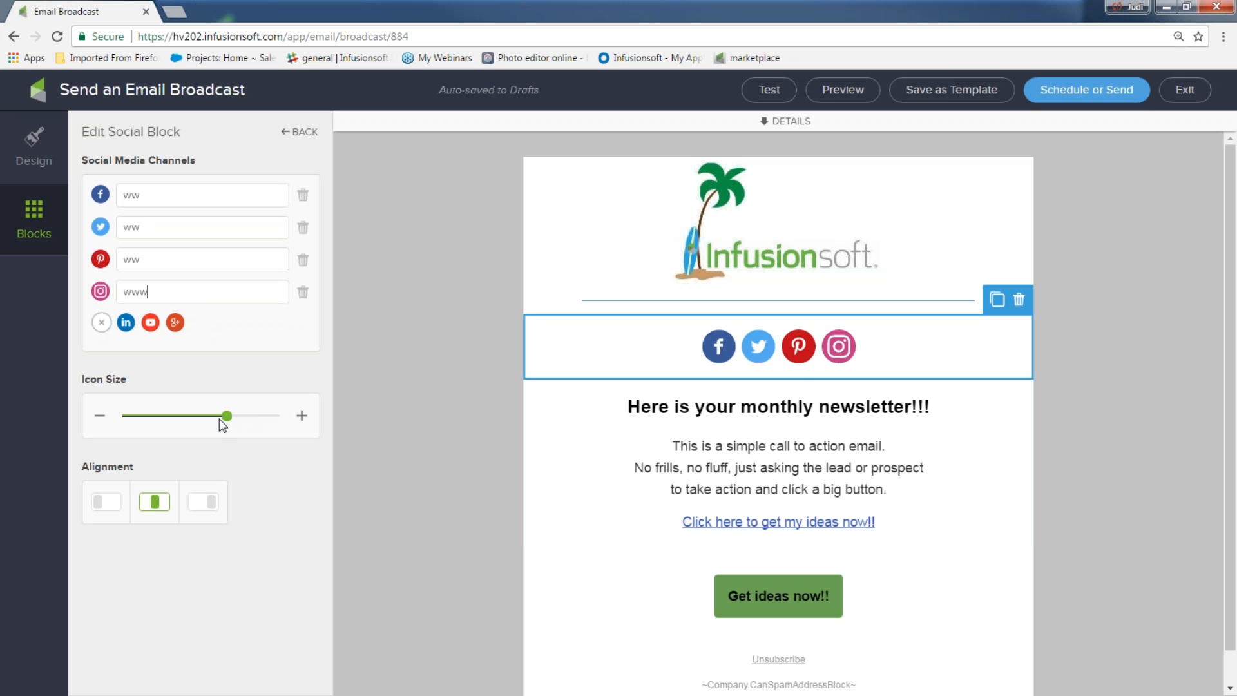
# Step: Resize the social icons to 29 and keep the row centre-aligned
pyautogui.moveTo(223, 419); pyautogui.dragTo(129, 418)
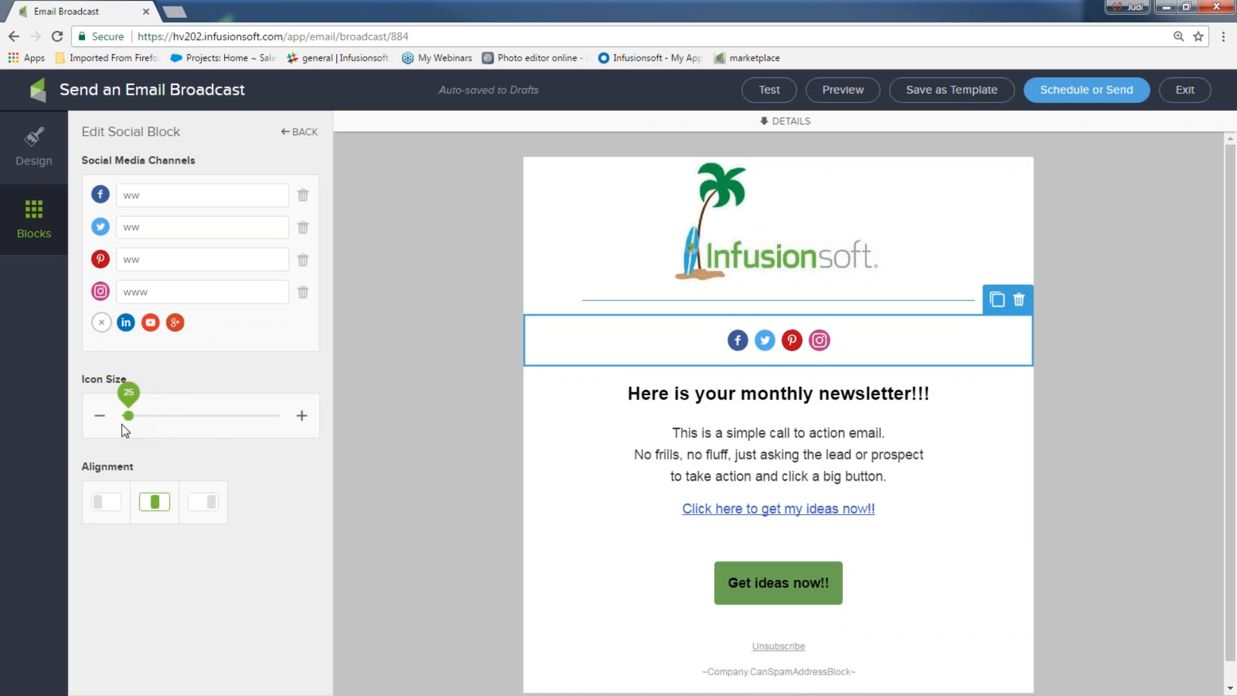
pyautogui.click(103, 505)
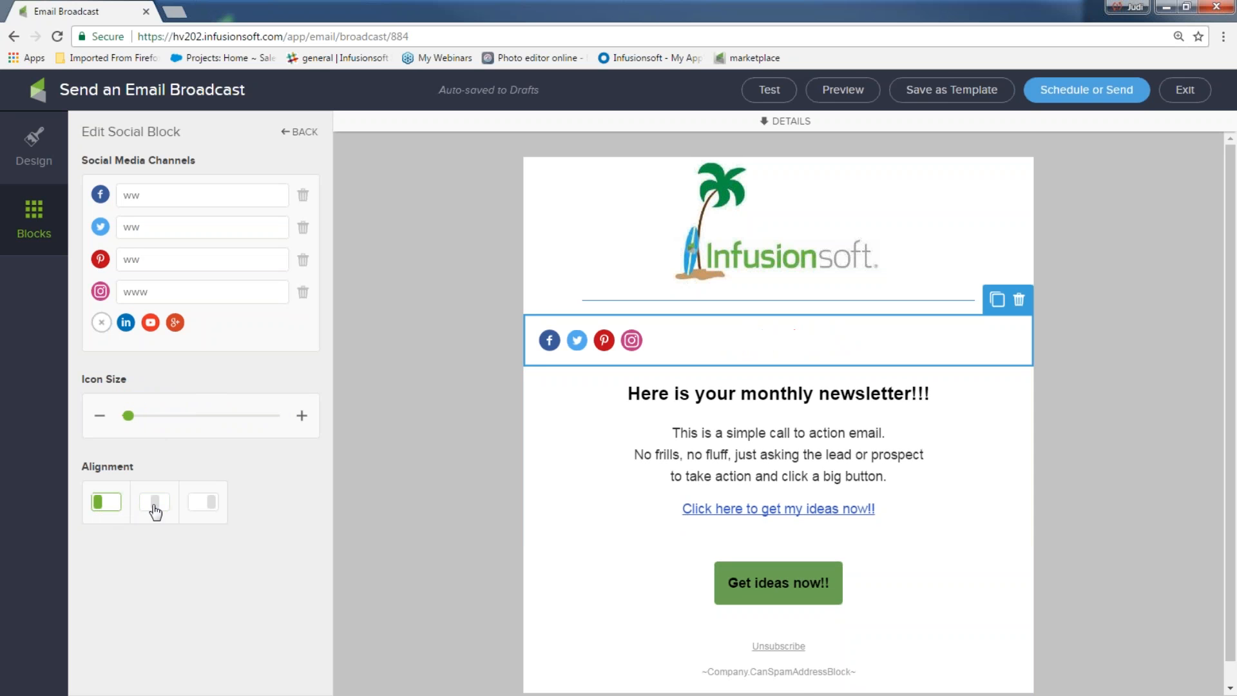
pyautogui.click(201, 505)
pyautogui.click(154, 504)
pyautogui.moveTo(128, 416); pyautogui.dragTo(156, 417)
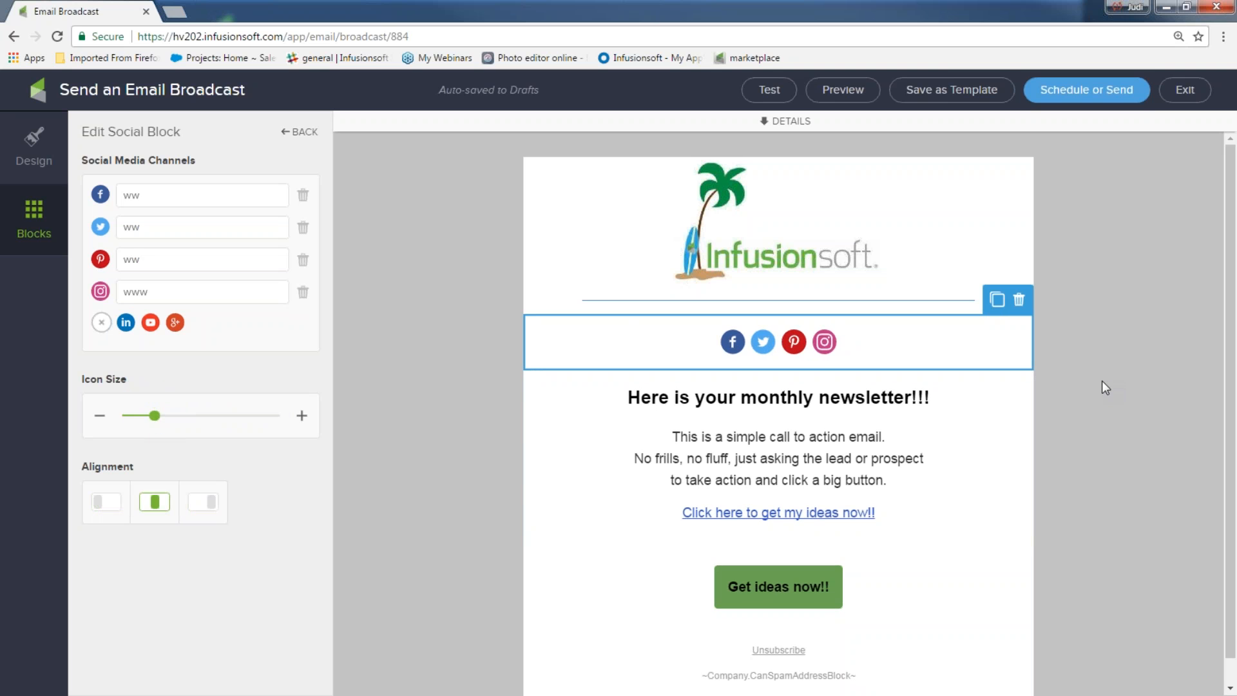
# Step: Duplicate the Facebook, Twitter, Pinterest and Instagram icon row and place the copy below 'Get ideas now!!'
pyautogui.scroll(-1, 1043, 361)
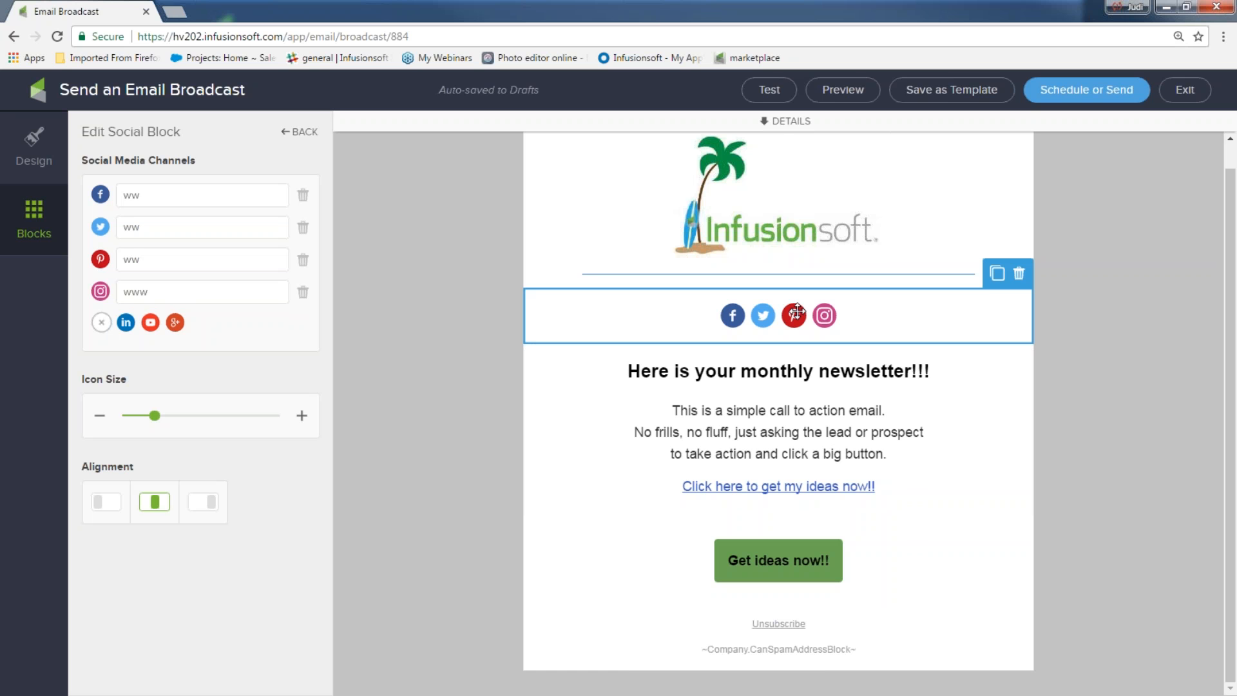
pyautogui.click(997, 275)
pyautogui.moveTo(876, 373); pyautogui.dragTo(854, 643)
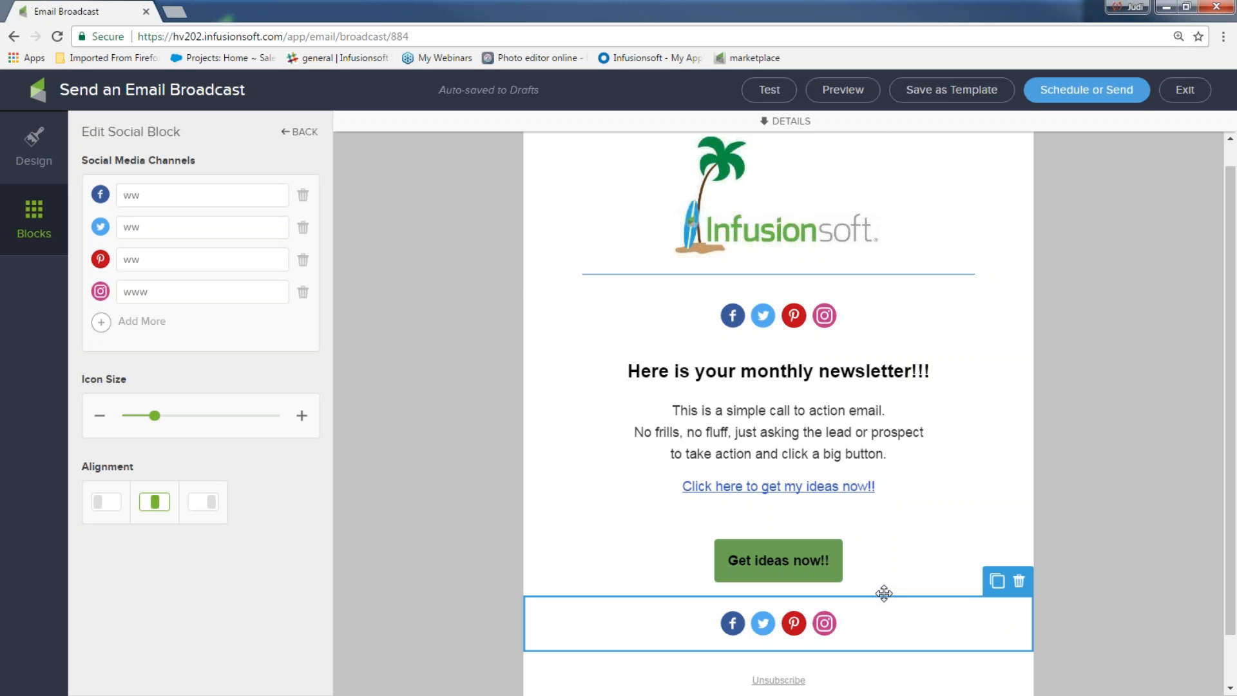
pyautogui.click(843, 91)
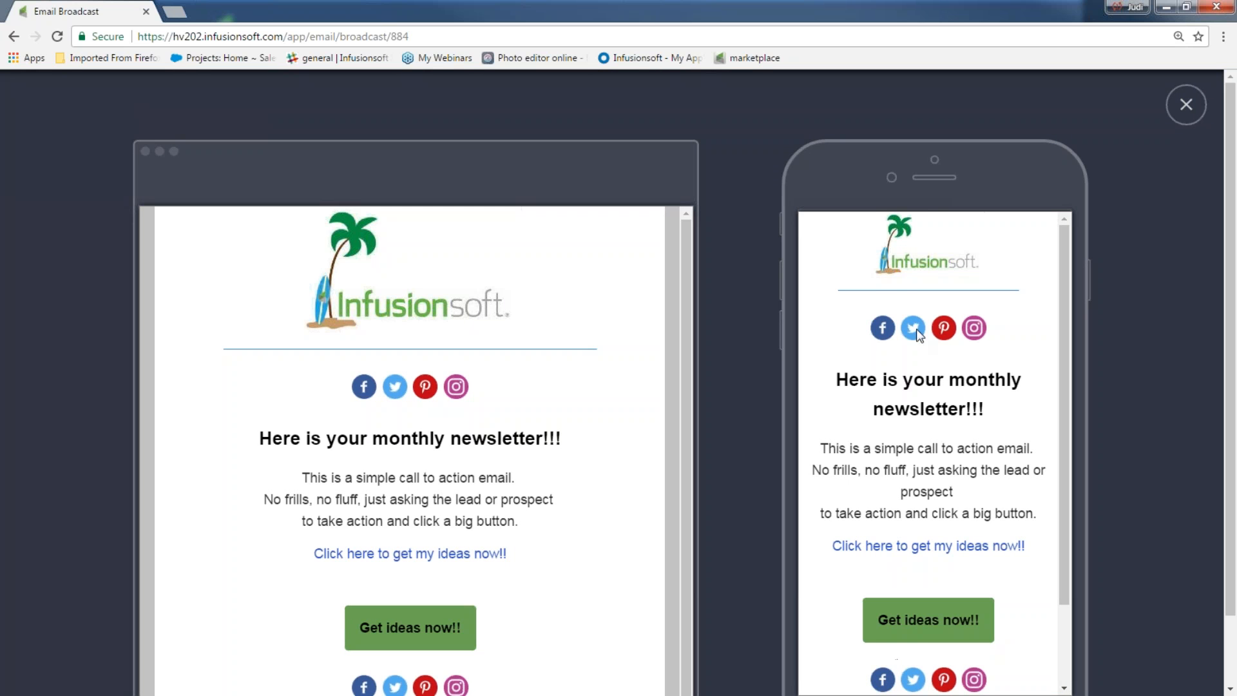
pyautogui.moveTo(1066, 365); pyautogui.dragTo(1074, 512)
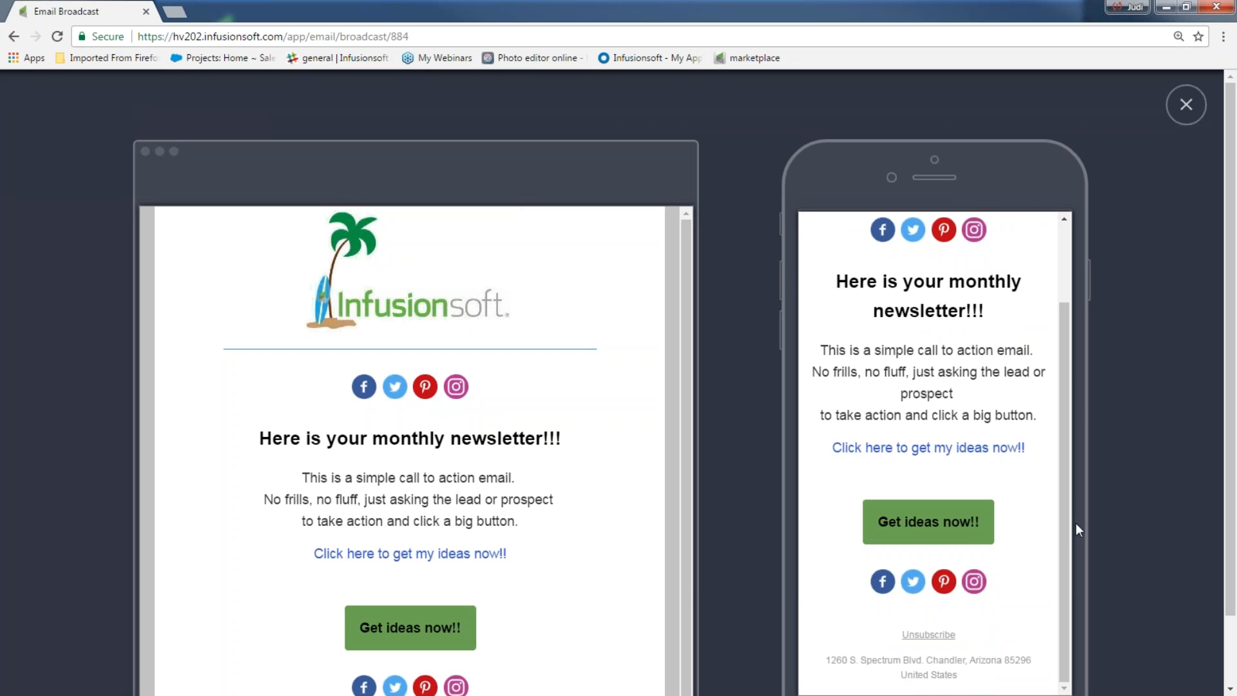
pyautogui.scroll(-5, 643, 562)
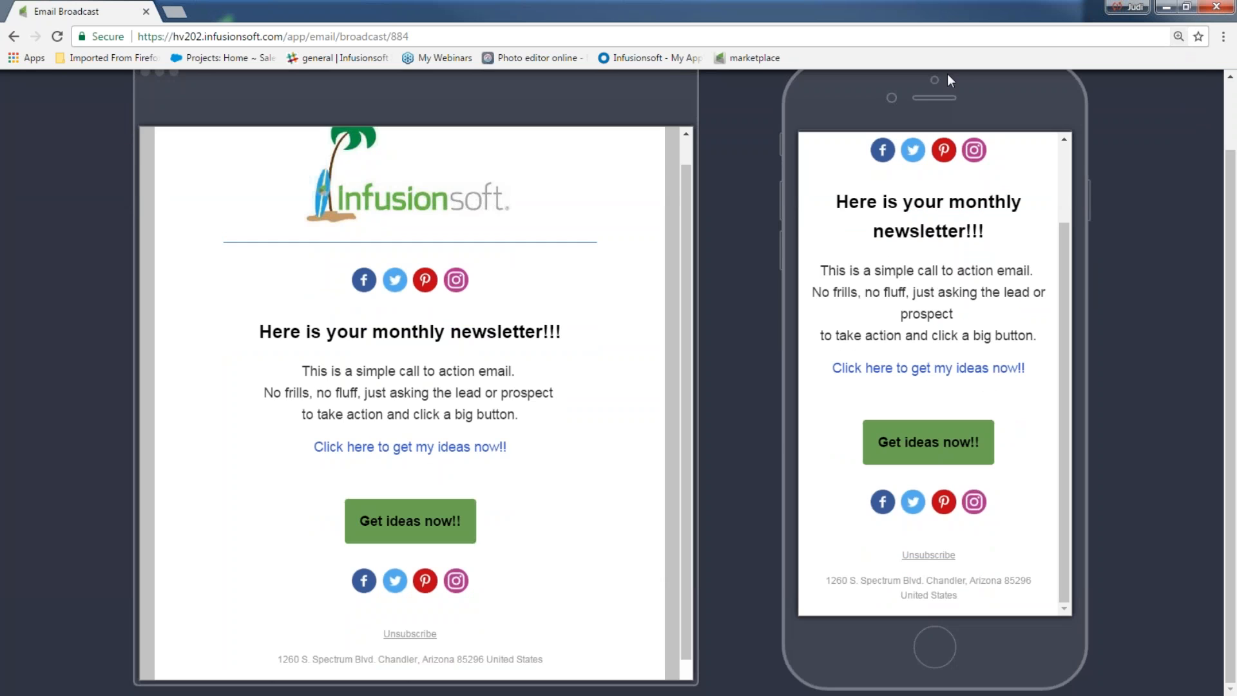
pyautogui.scroll(2, 1143, 185)
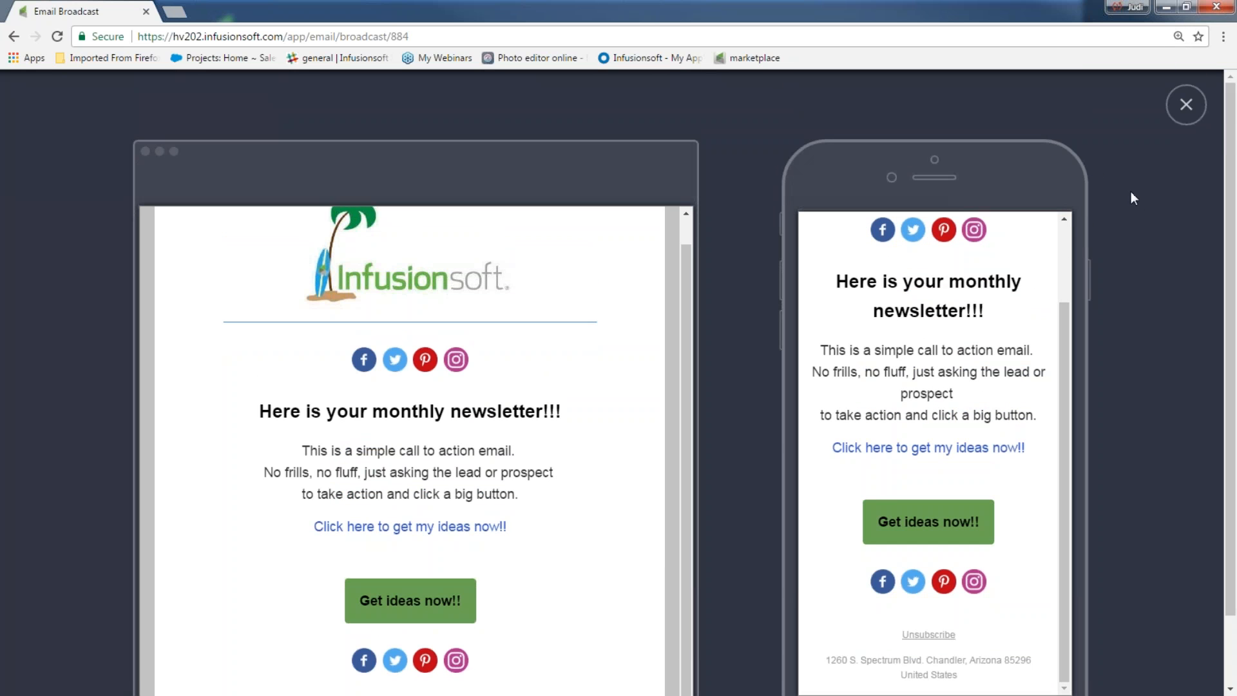
pyautogui.scroll(1, 599, 371)
pyautogui.scroll(-3, 591, 372)
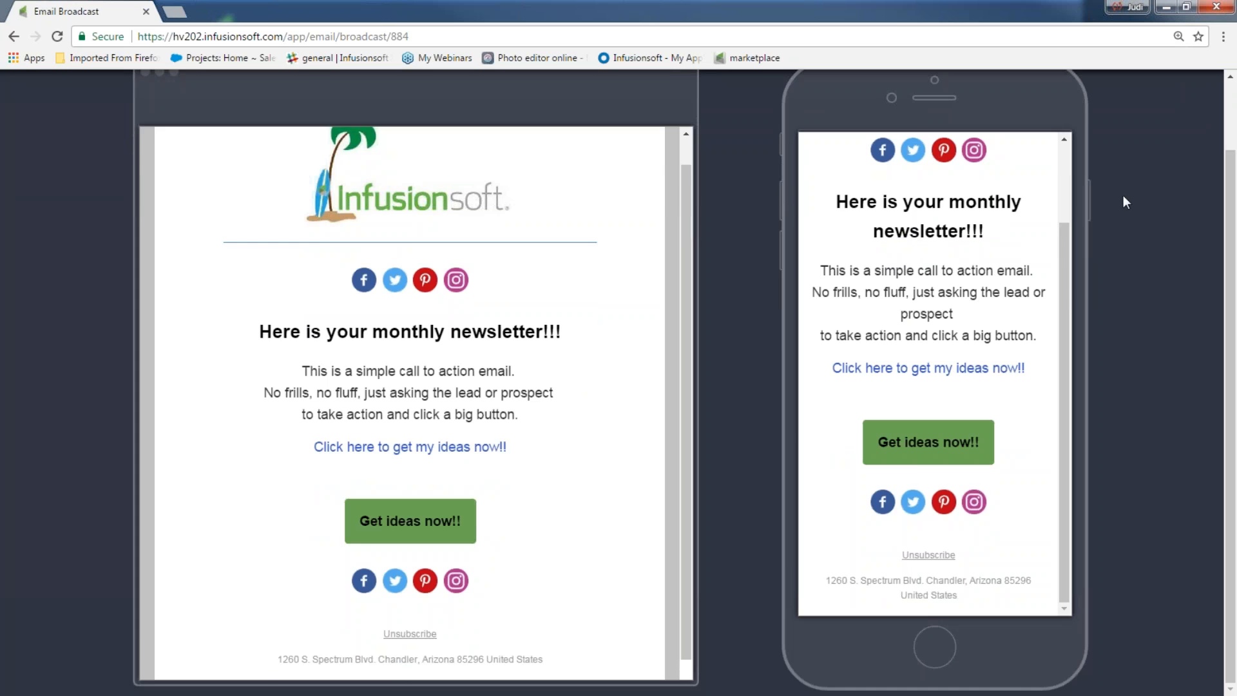
pyautogui.scroll(1, 1123, 195)
pyautogui.click(1184, 107)
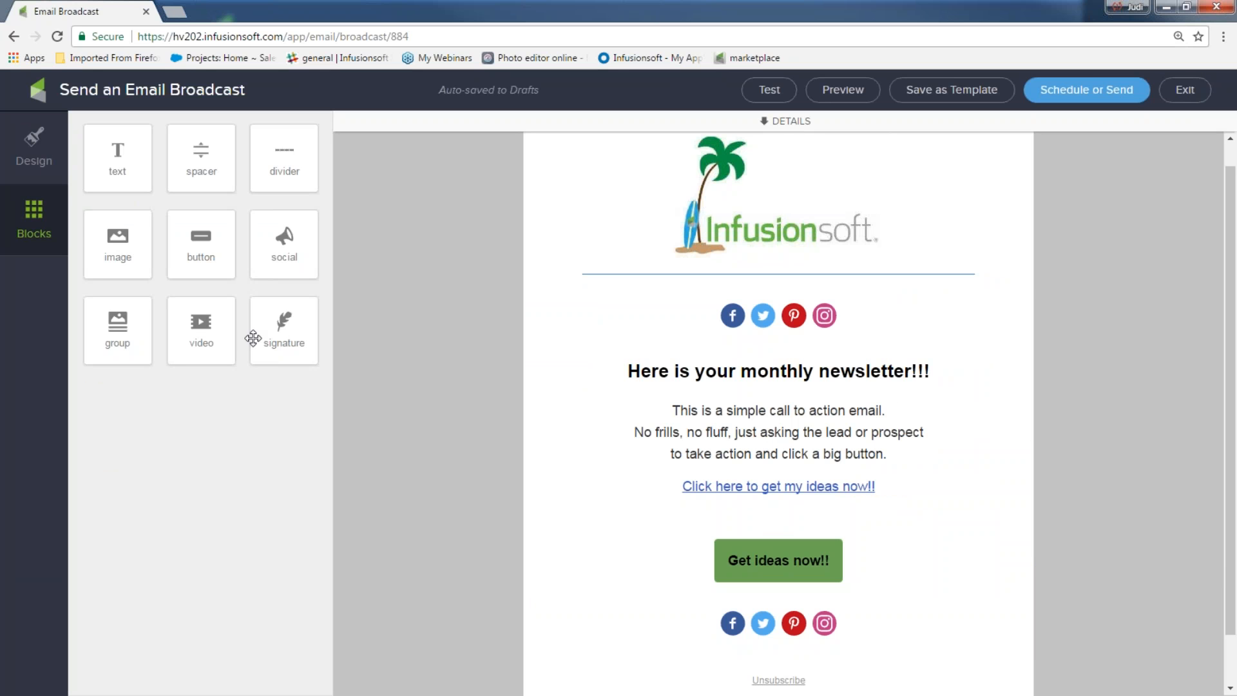
# Step: Place an image block beside the newsletter text and insert pinksmile.jpg, shrunk slightly
pyautogui.moveTo(126, 246); pyautogui.dragTo(602, 403)
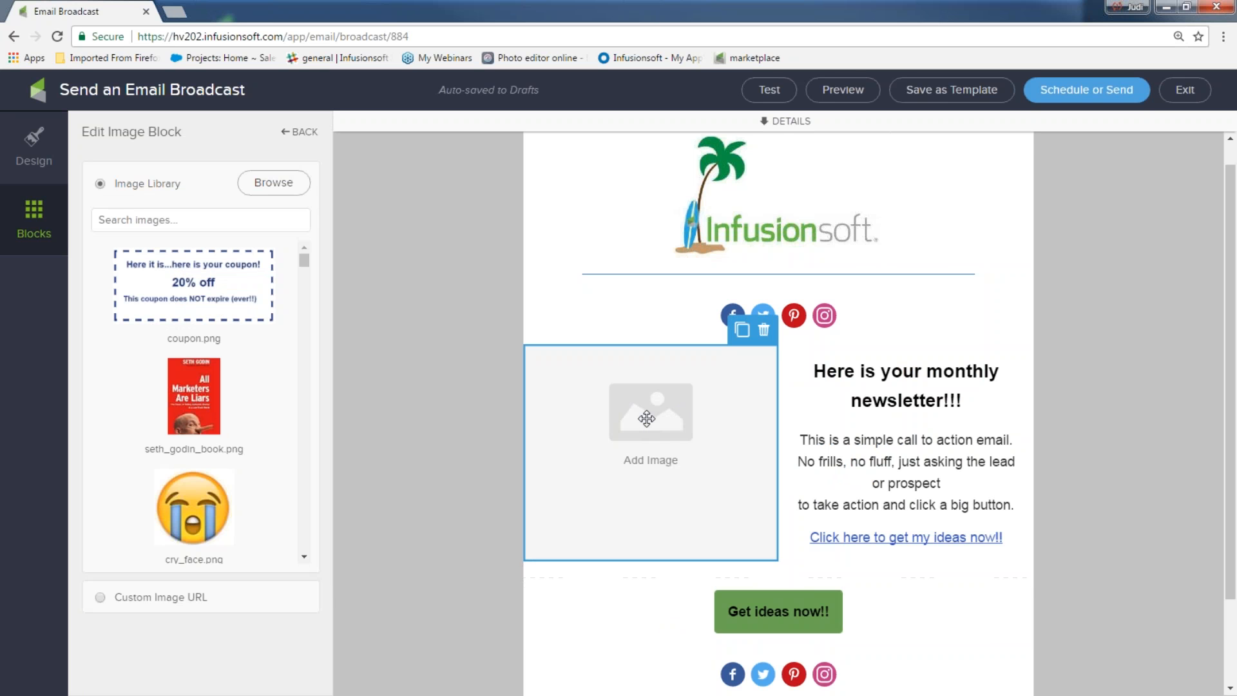
pyautogui.scroll(-4, 304, 287)
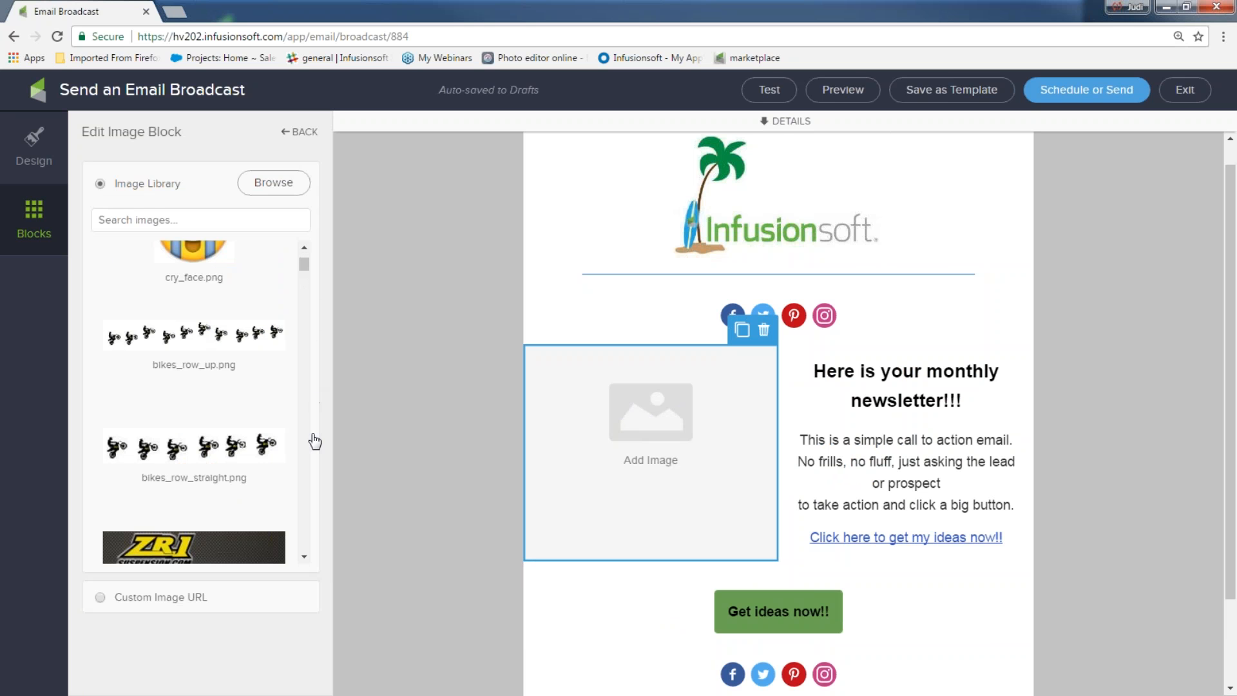
pyautogui.scroll(4, 295, 400)
pyautogui.click(140, 225)
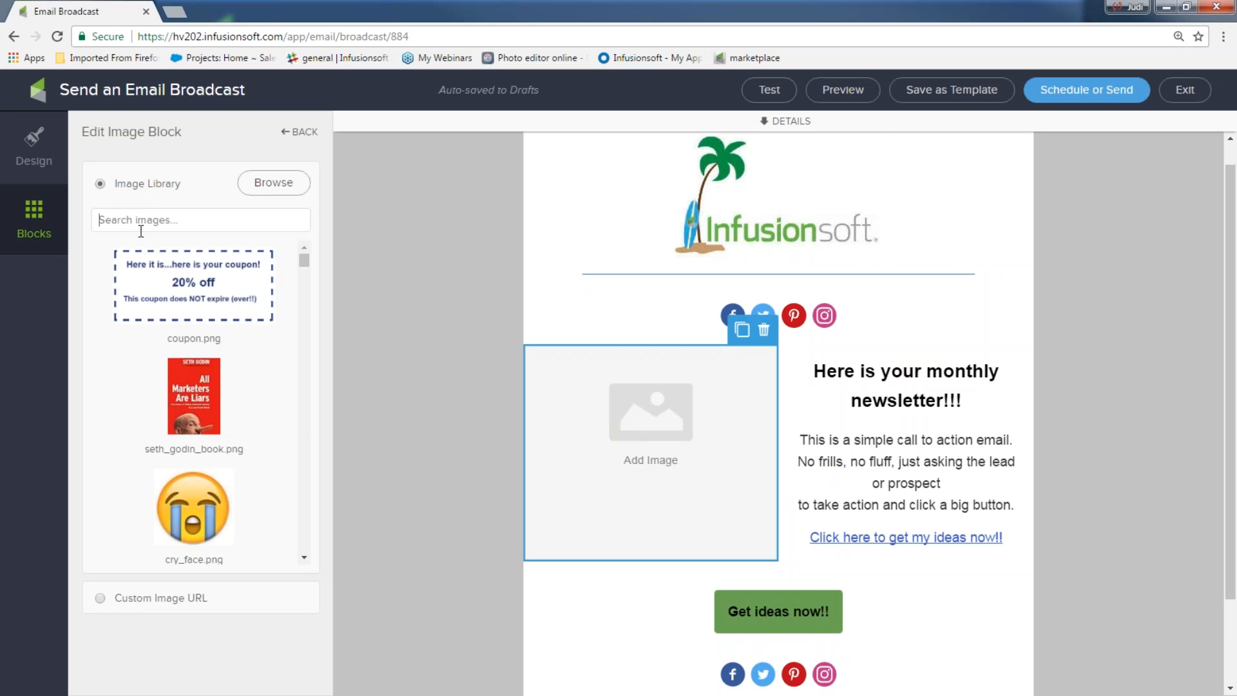
pyautogui.write('smile')
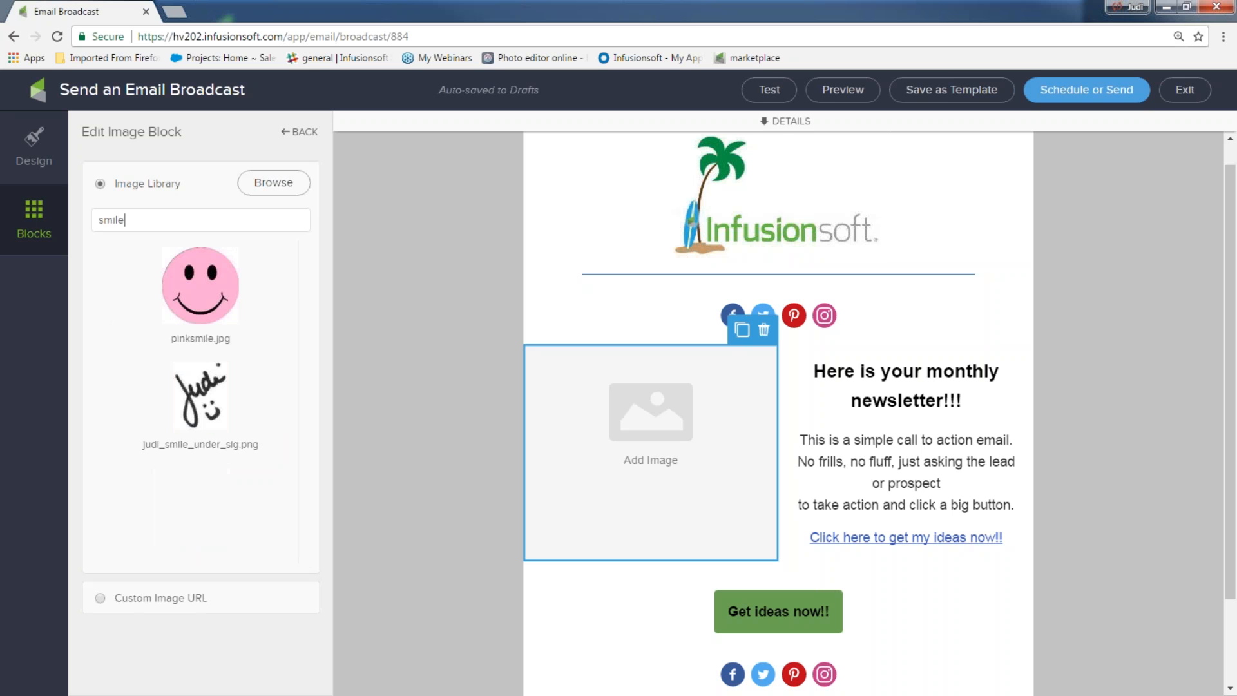
pyautogui.click(197, 284)
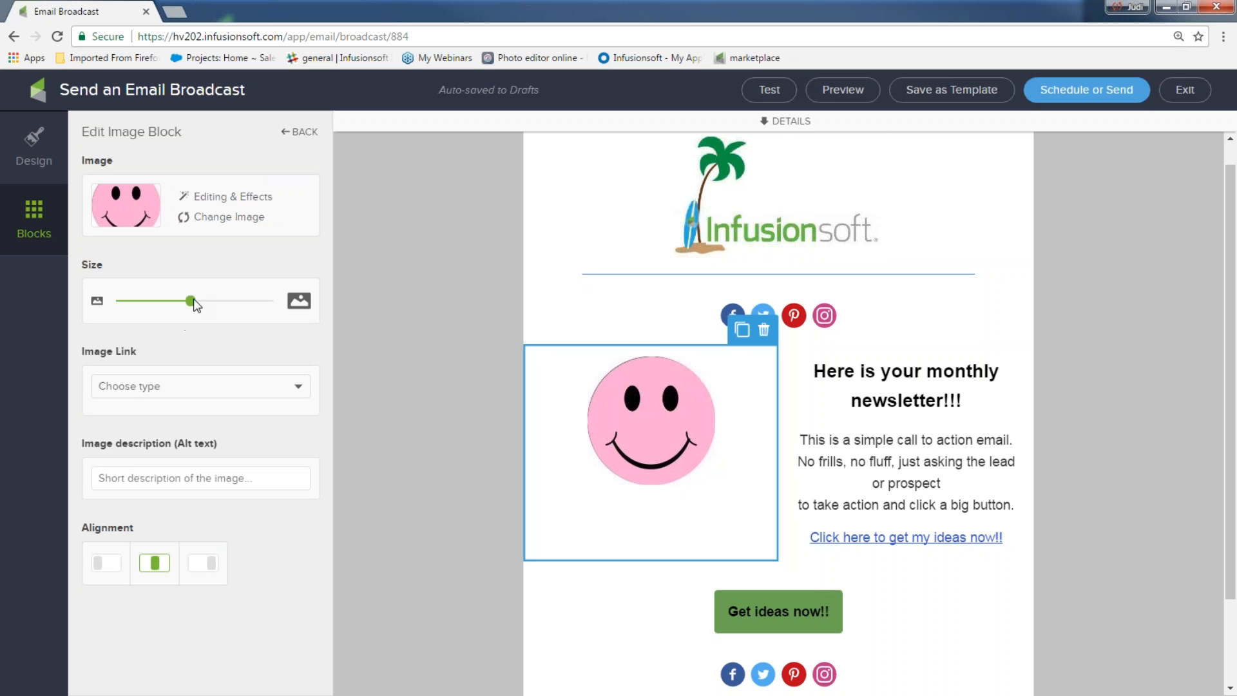
pyautogui.moveTo(188, 301); pyautogui.dragTo(182, 301)
# Step: Give the image alt text 'smiley face' and a file-download link to 5 Fun-Newsletter ideas 4U.docx
pyautogui.click(146, 478)
pyautogui.write('smiley face')
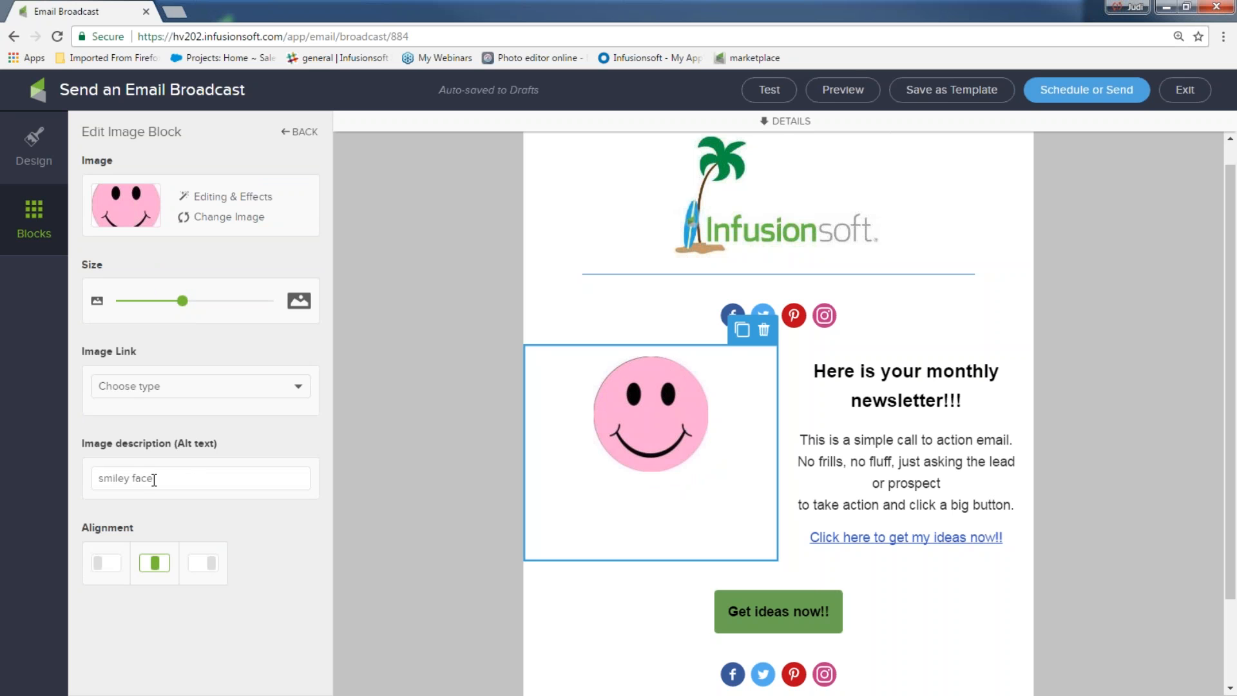
pyautogui.click(164, 390)
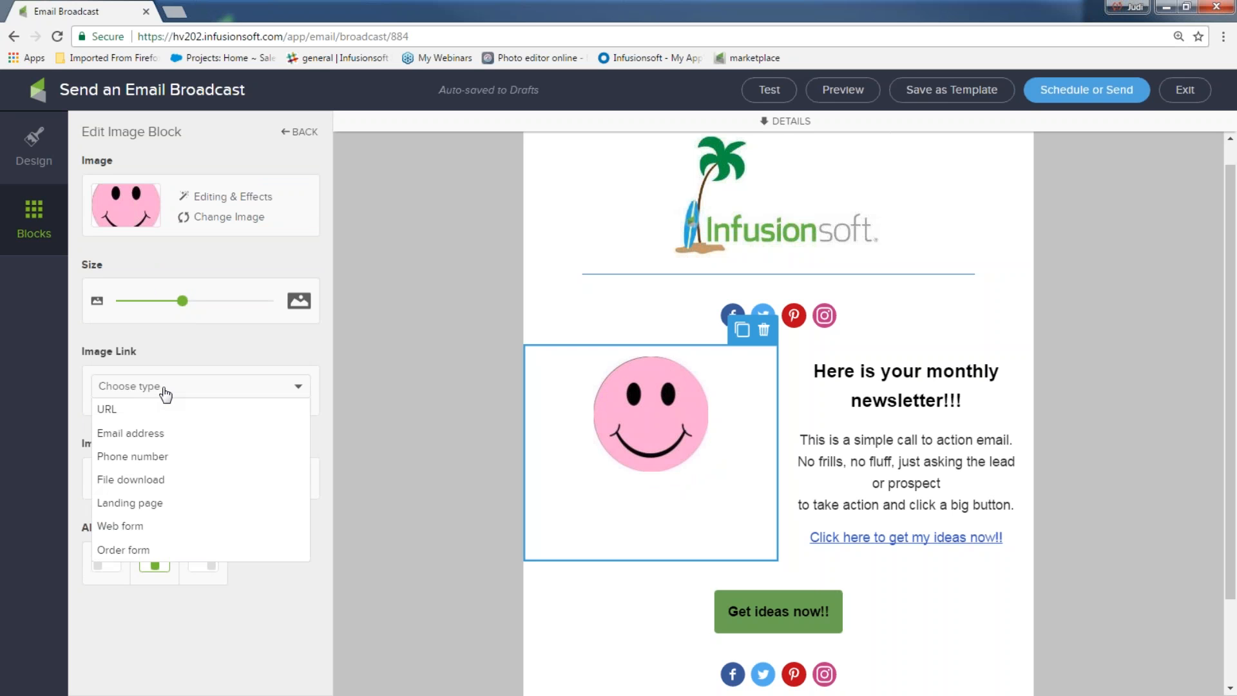
pyautogui.click(152, 482)
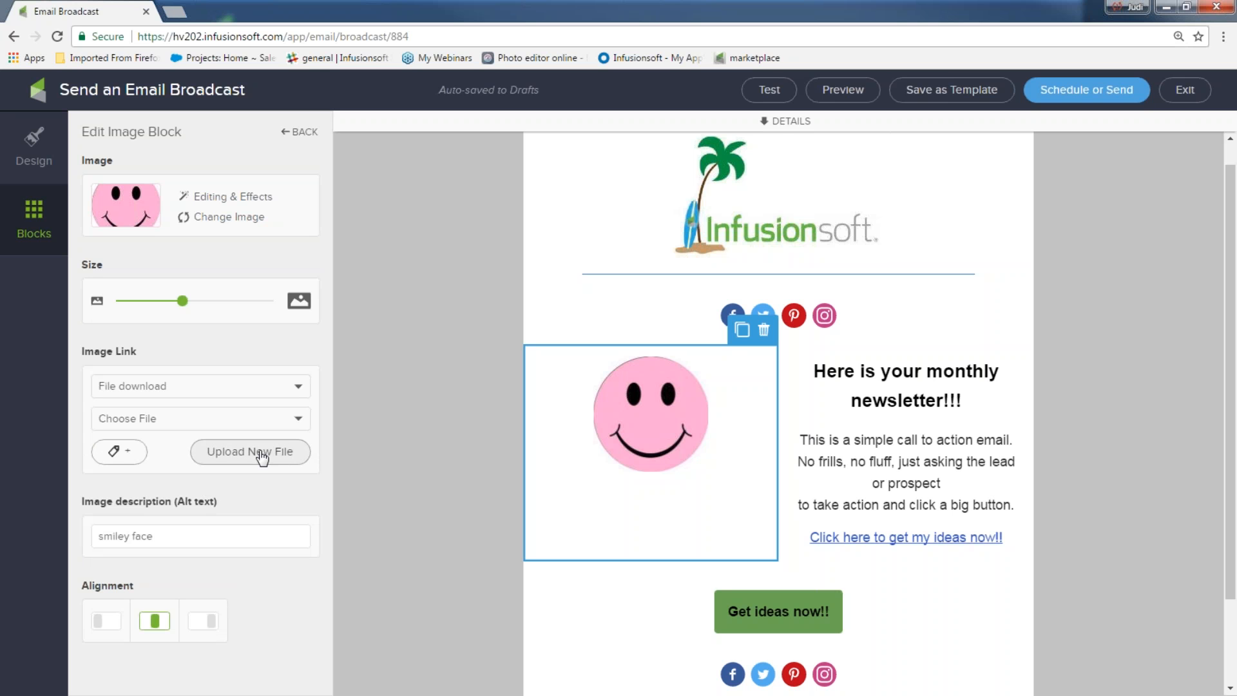
pyautogui.click(288, 426)
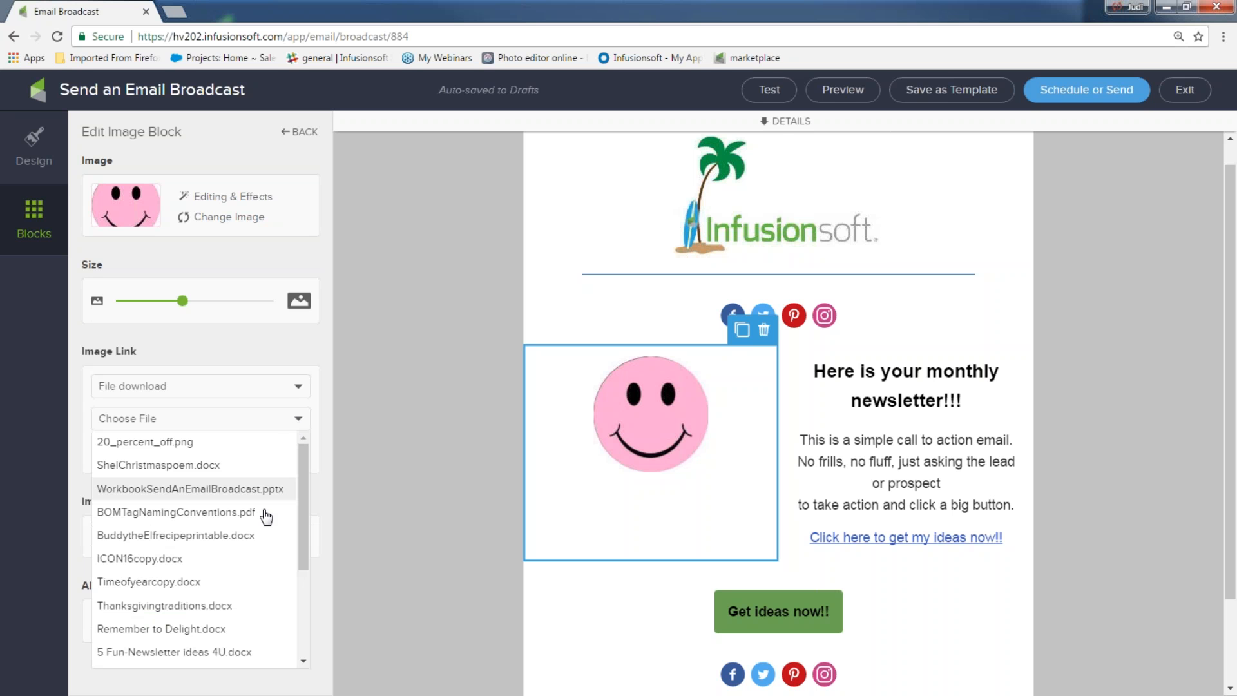
pyautogui.click(235, 652)
pyautogui.click(448, 416)
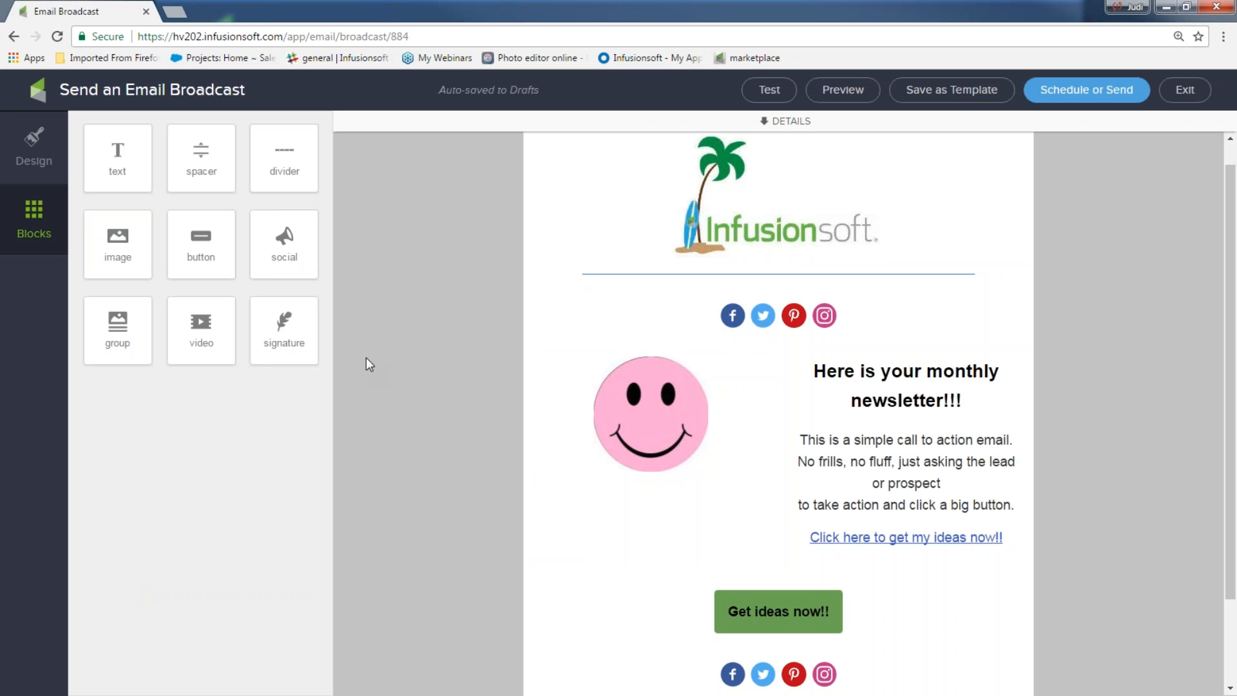
# Step: Drop a video block into the email between the top social icons and the smiley section
pyautogui.moveTo(207, 329); pyautogui.dragTo(788, 434)
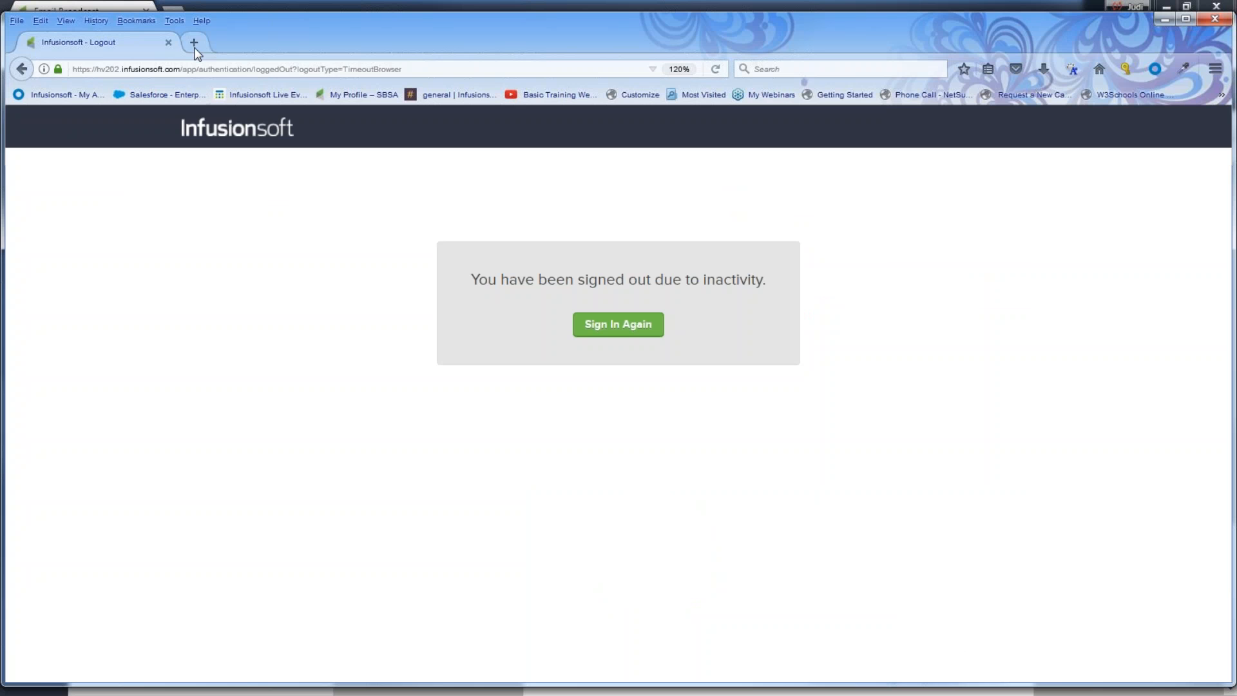
# Step: Open YouTube in a new tab, search for the Darci Lynne video and pause it
pyautogui.click(193, 42)
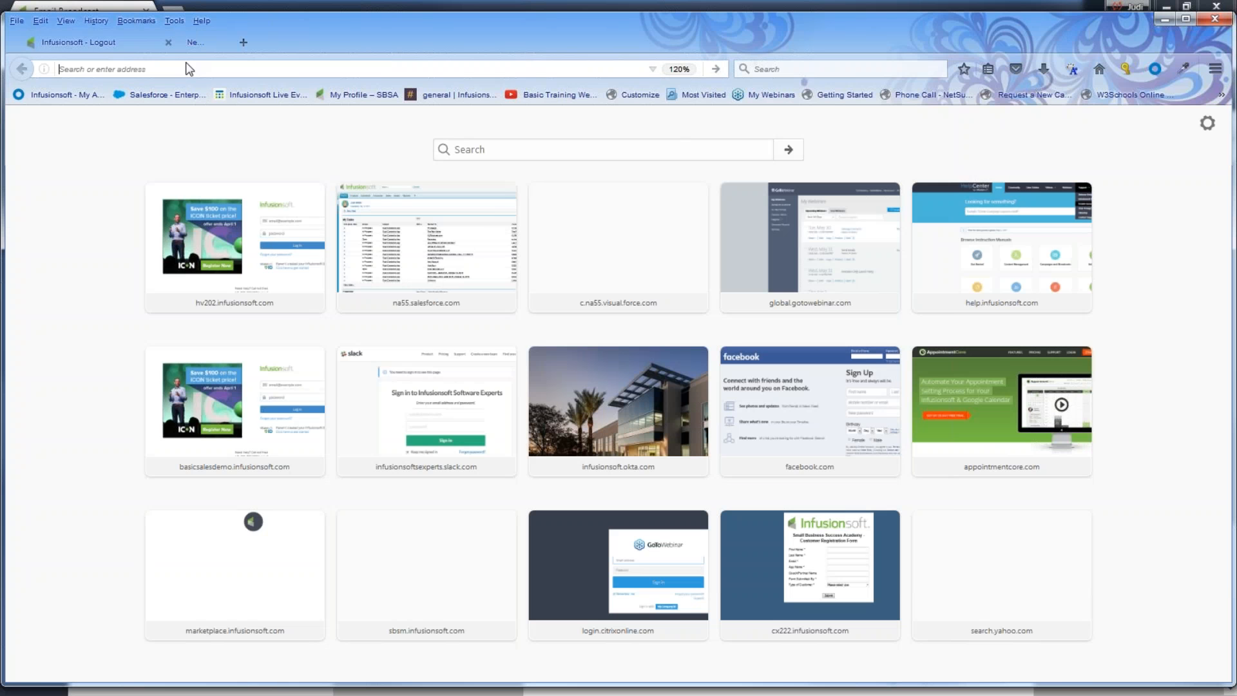
pyautogui.write('youtube.com/')
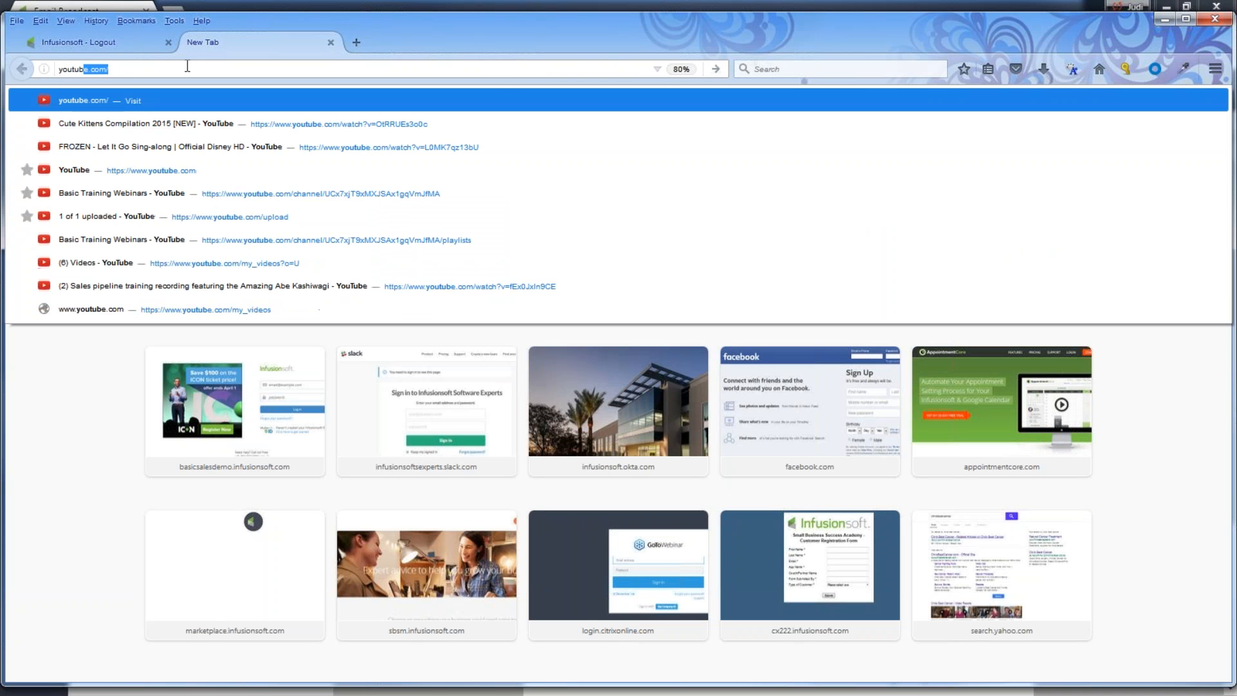
pyautogui.press('Return')
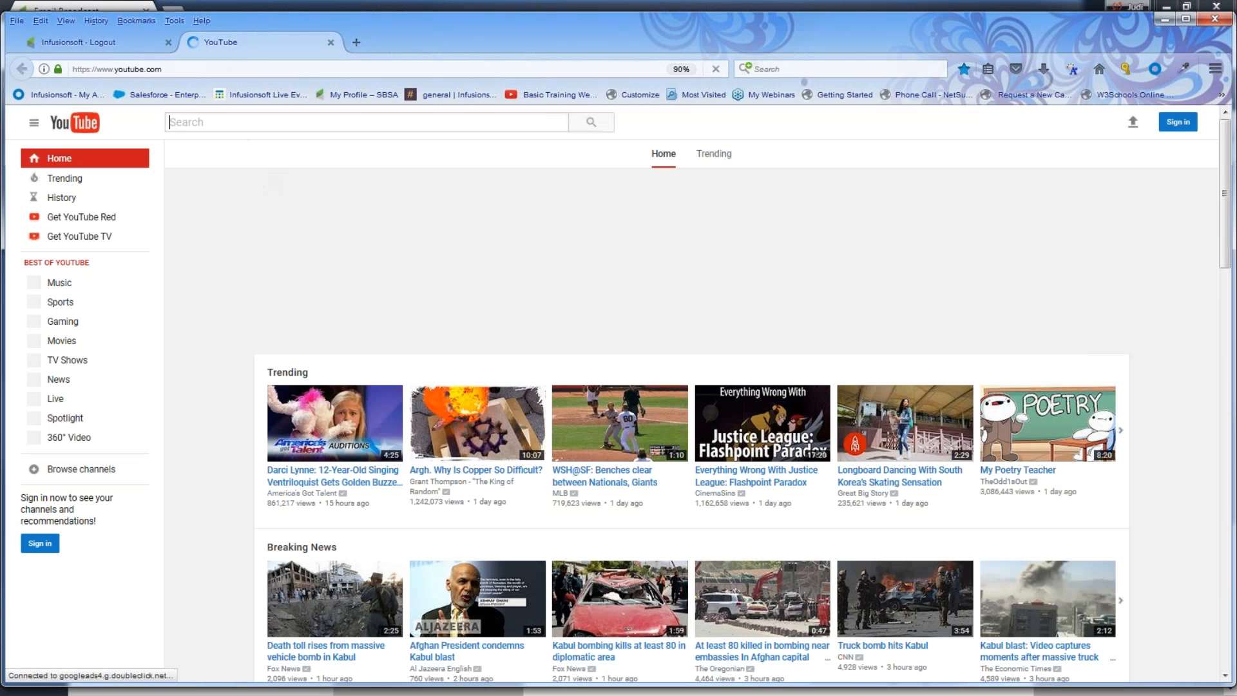
pyautogui.click(252, 115)
pyautogui.write('th')
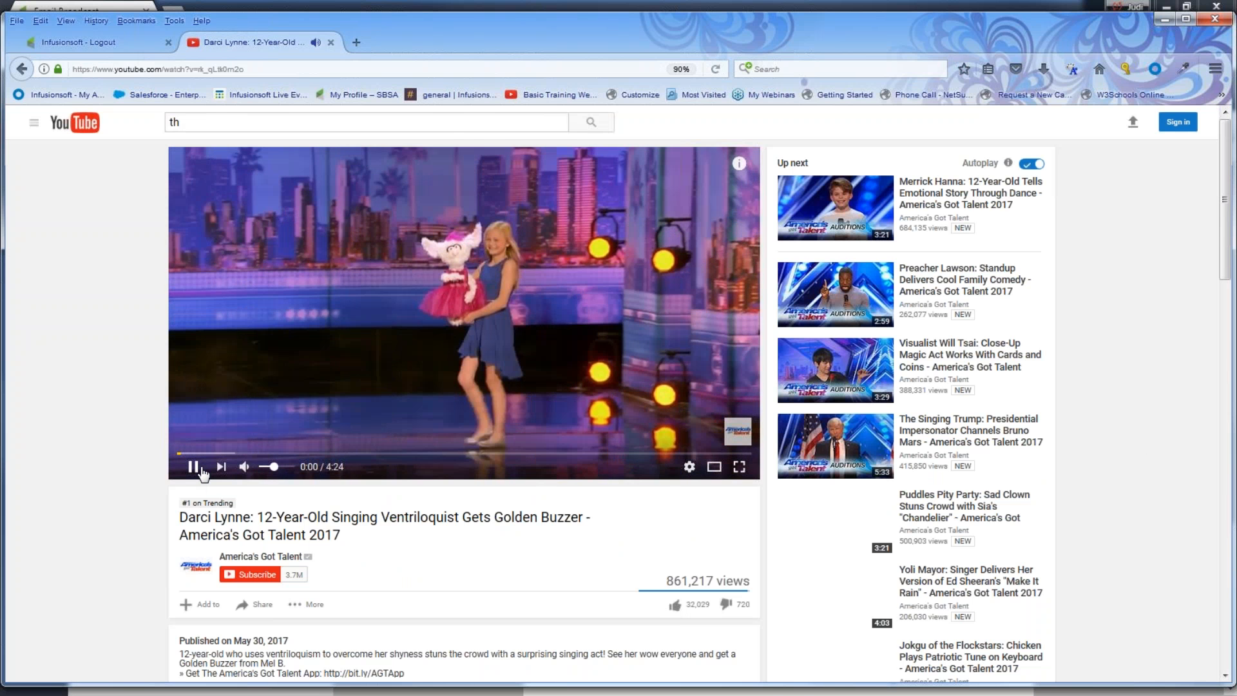
pyautogui.click(201, 470)
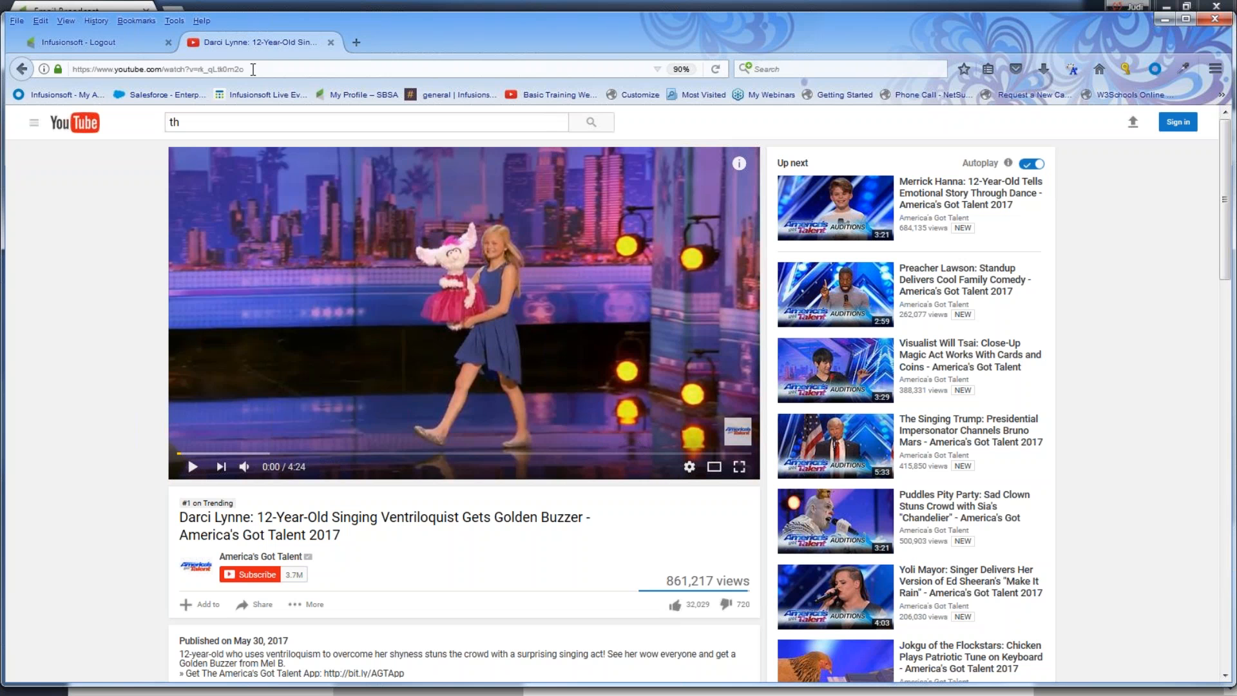
# Step: Copy the video's YouTube address and paste it into the email's Video URL field
pyautogui.moveTo(251, 69); pyautogui.dragTo(68, 67)
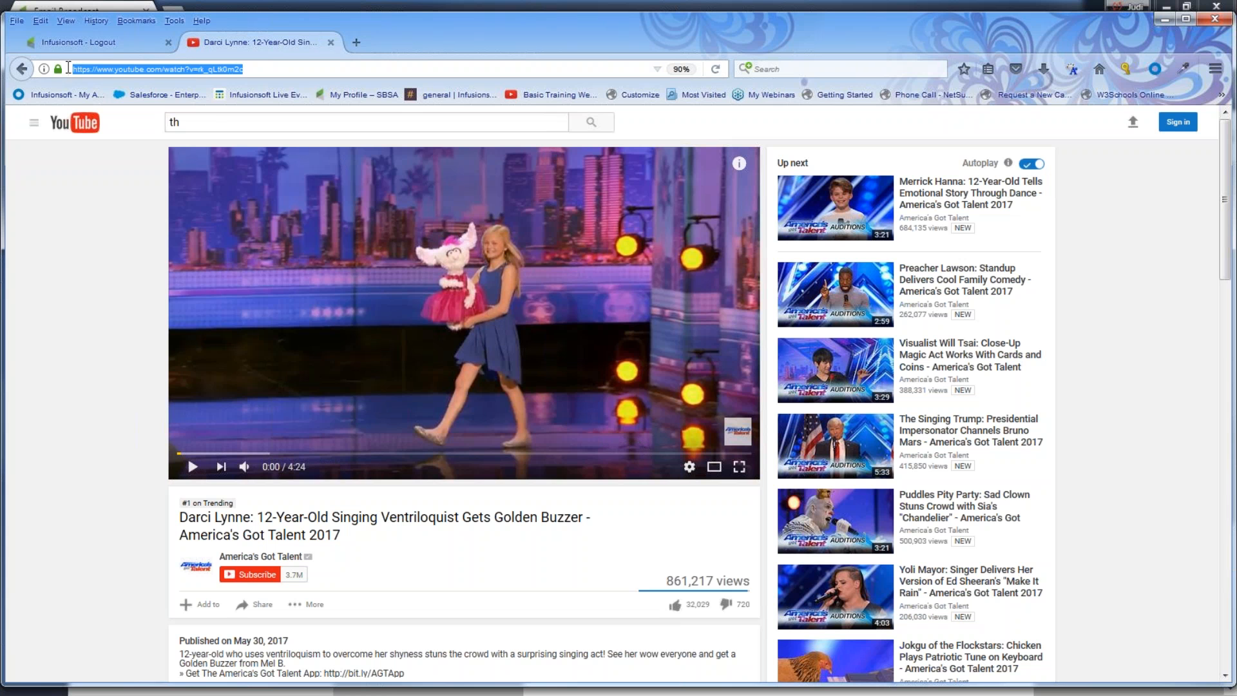
pyautogui.rightClick(125, 72)
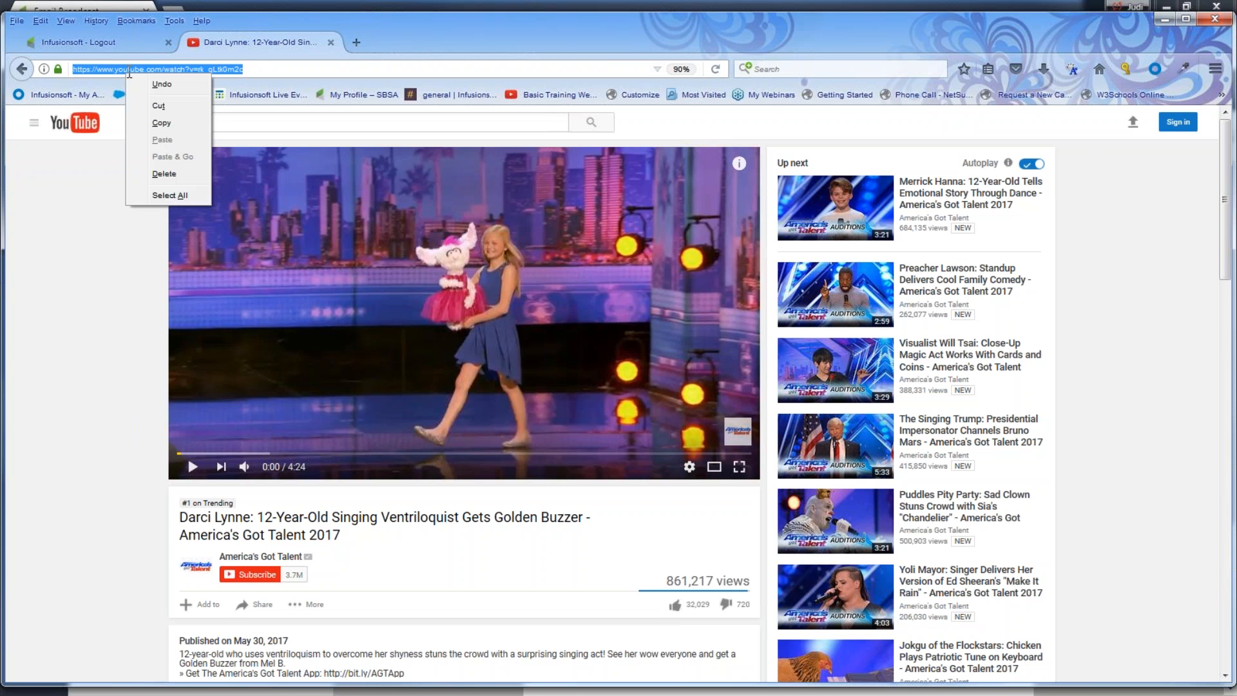
pyautogui.click(161, 124)
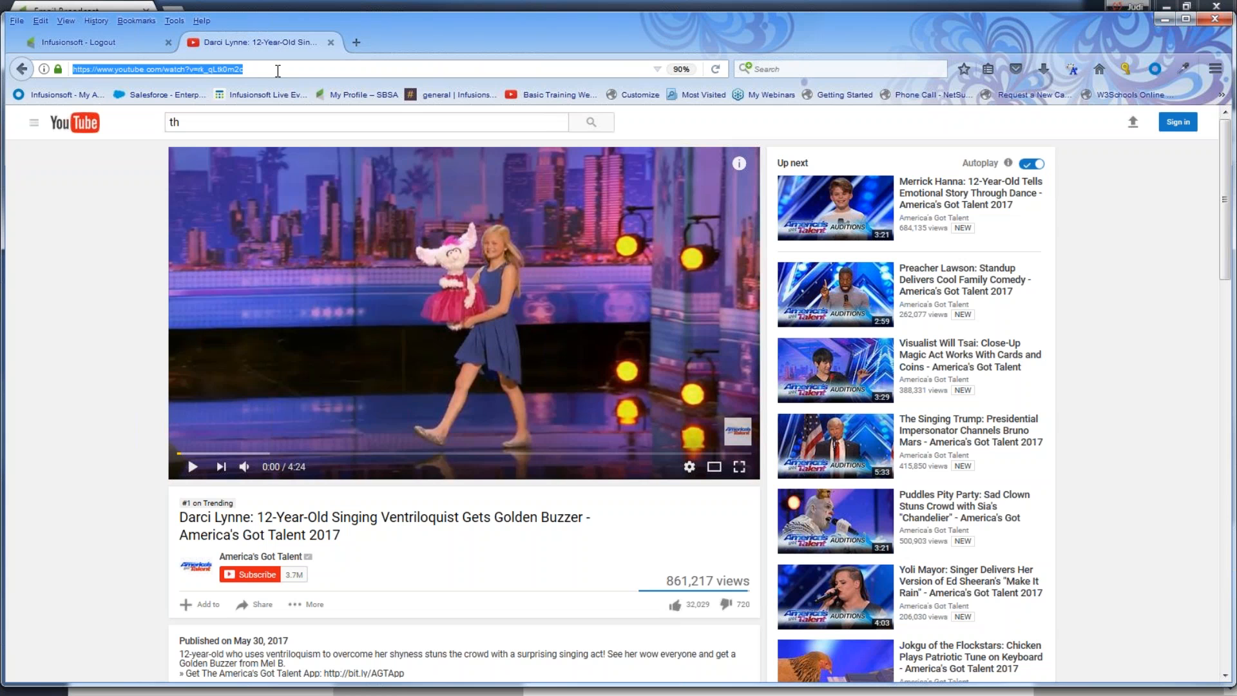
pyautogui.rightClick(135, 71)
pyautogui.press('Escape')
pyautogui.click(1164, 21)
pyautogui.rightClick(196, 194)
pyautogui.click(219, 292)
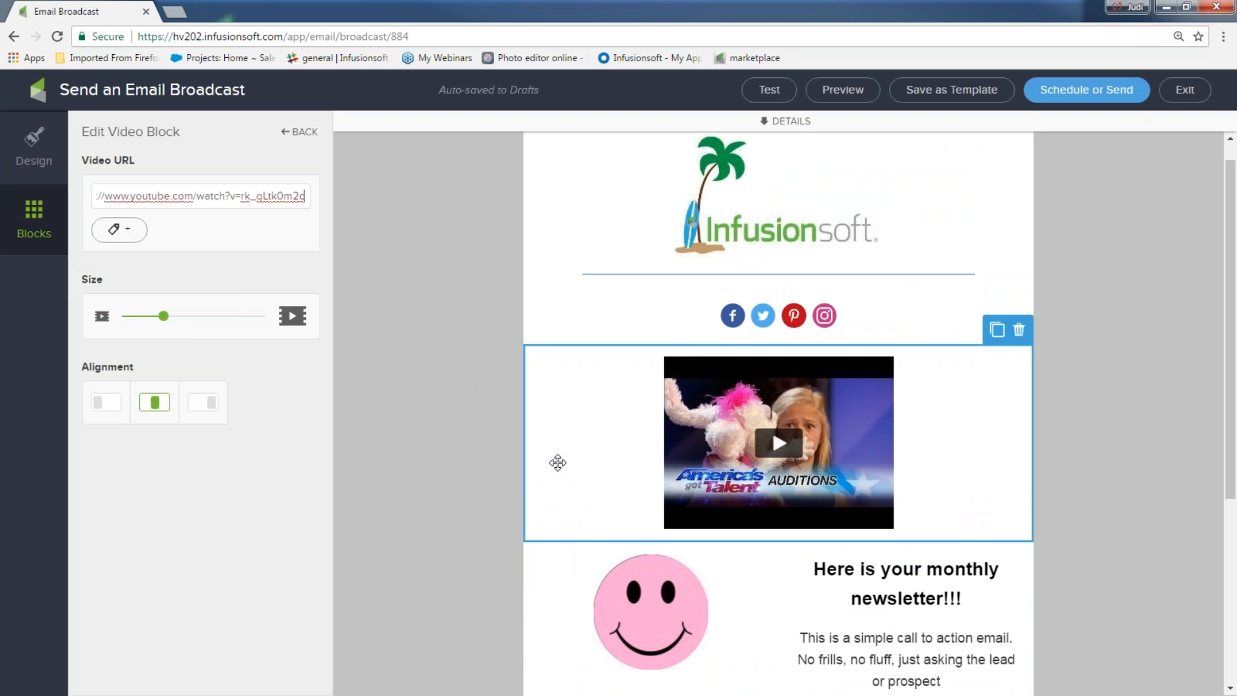
# Step: Tag contacts who click the video with the 'clicked on video' tag
pyautogui.click(134, 234)
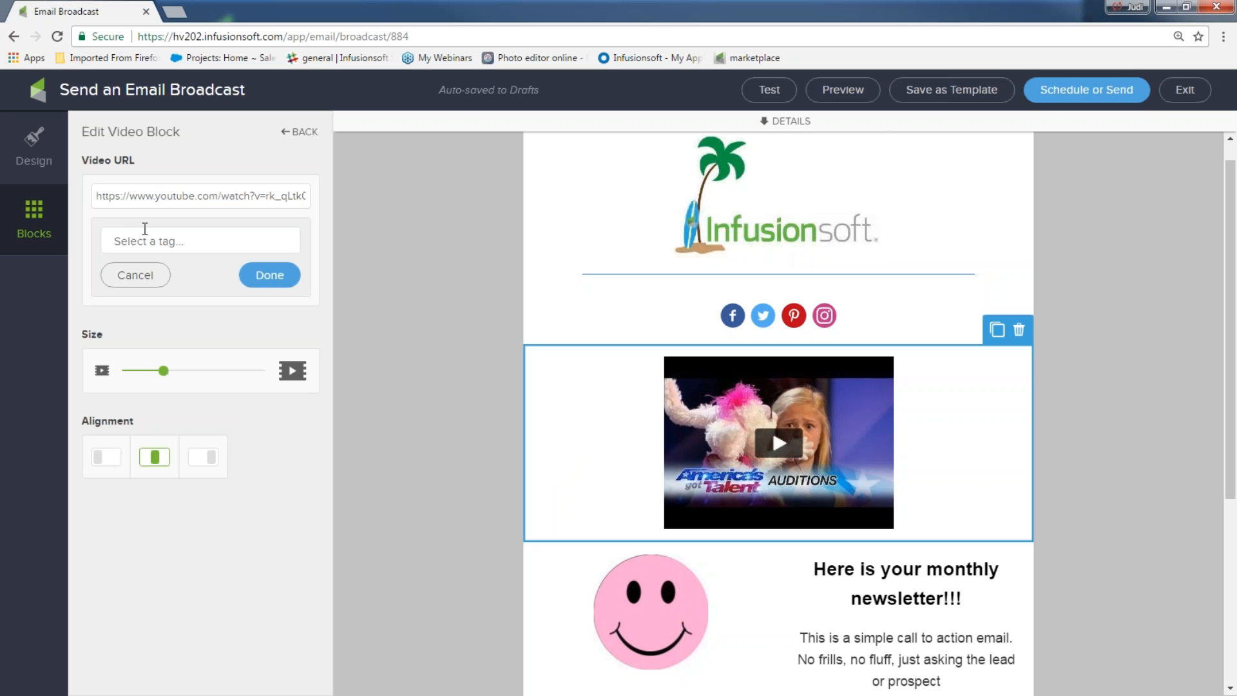
pyautogui.click(145, 231)
pyautogui.write('cvl')
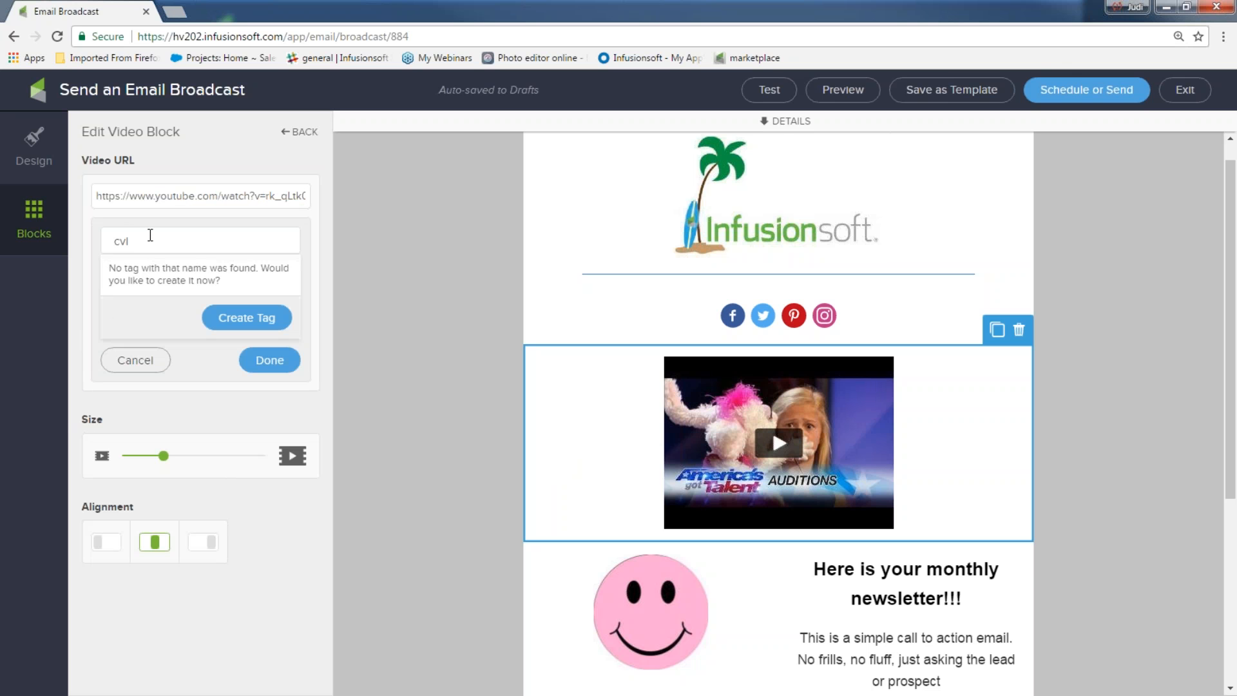
pyautogui.press('BackSpace')
pyautogui.write('l')
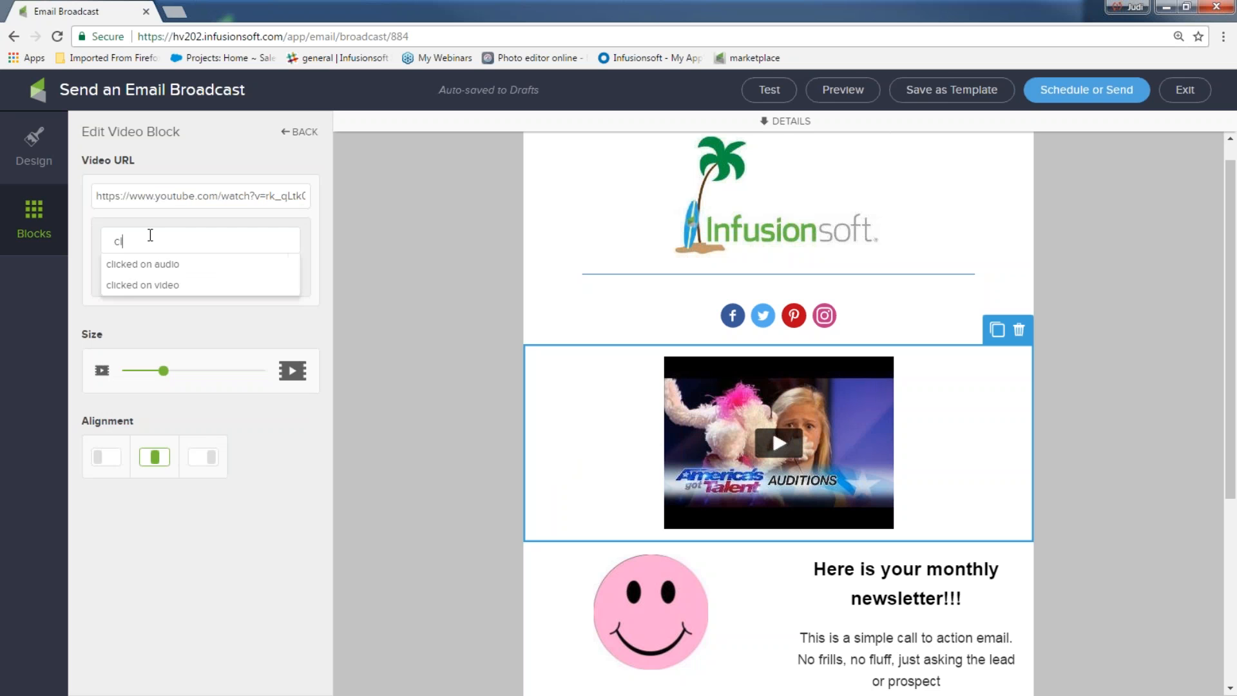
pyautogui.click(157, 284)
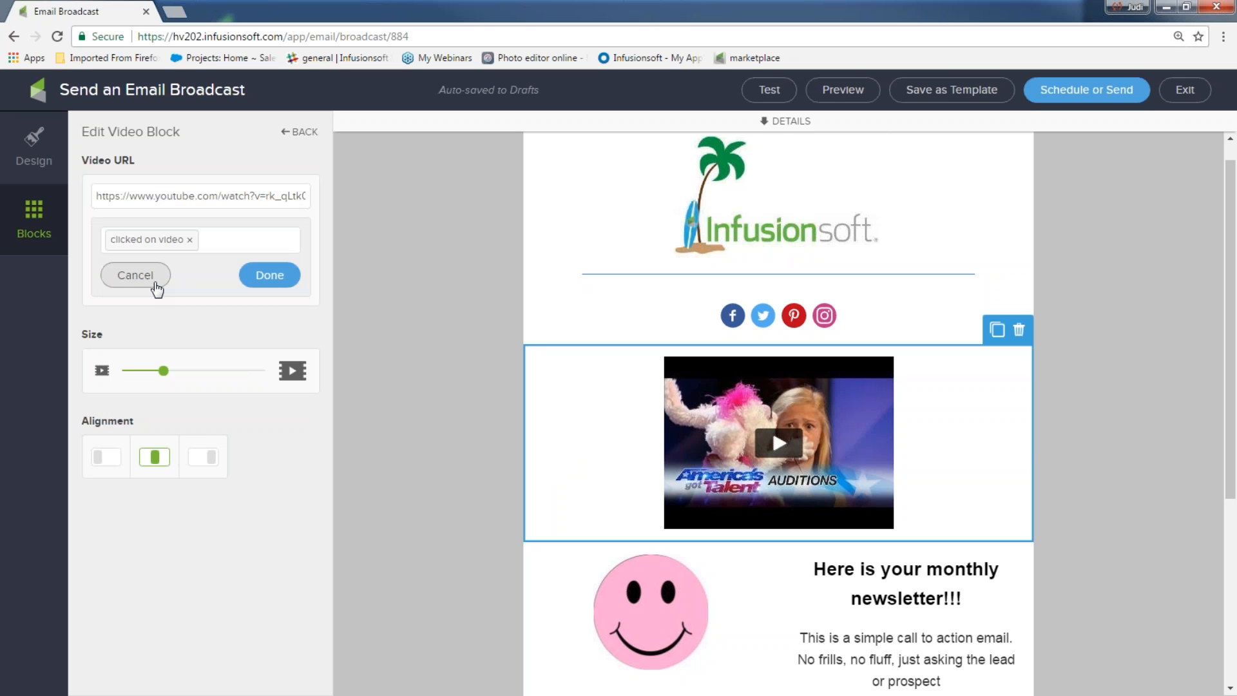
pyautogui.click(266, 275)
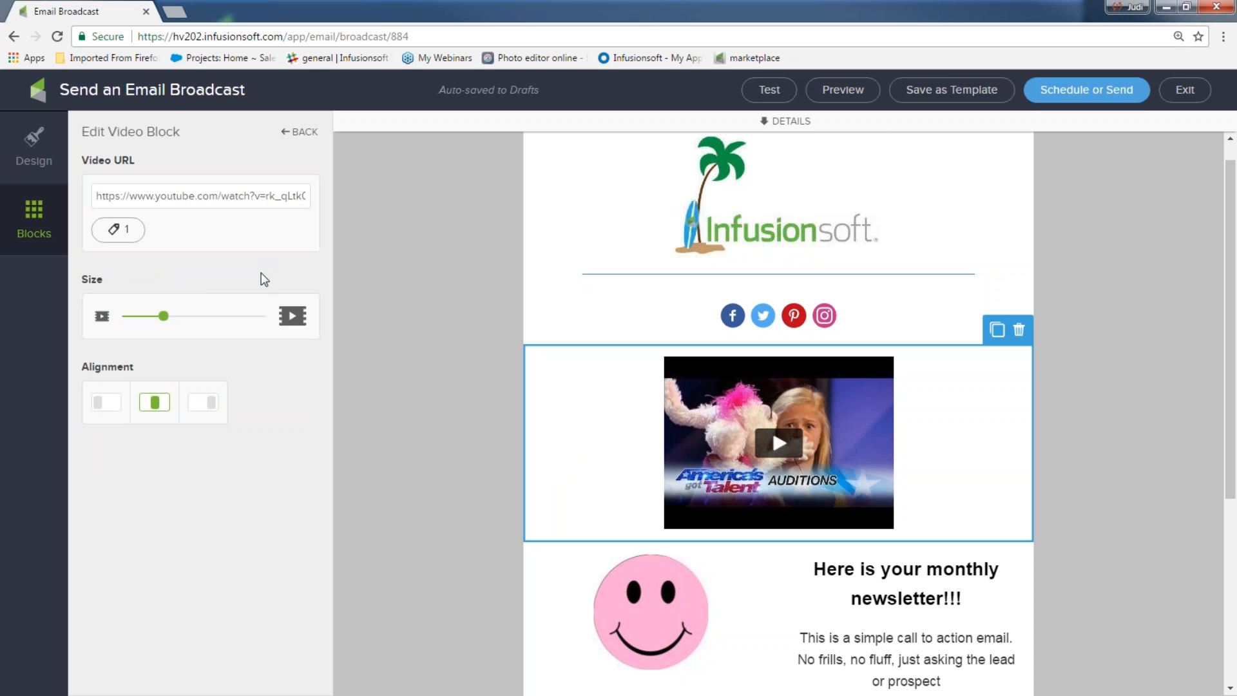
# Step: Enlarge the video with the Size slider and centre it in its block
pyautogui.moveTo(164, 316)
pyautogui.mouseDown()
pyautogui.moveTo(205, 322)
pyautogui.moveTo(181, 324)
pyautogui.mouseUp()
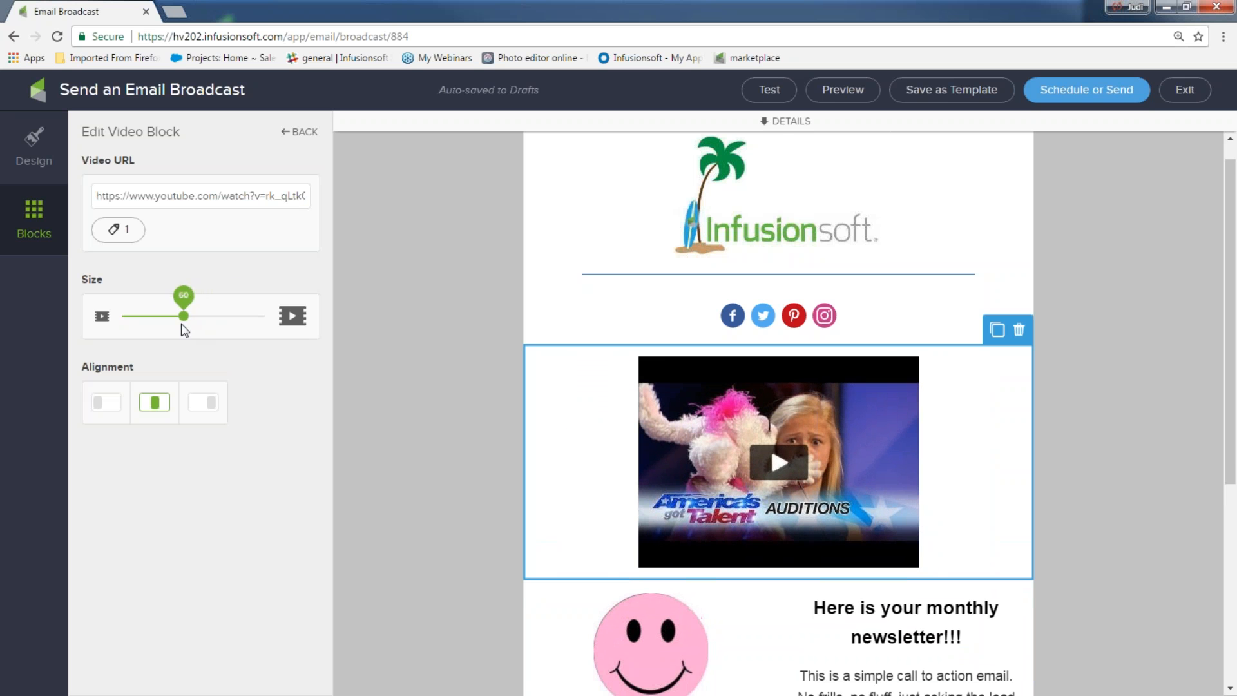
pyautogui.click(103, 402)
pyautogui.click(149, 405)
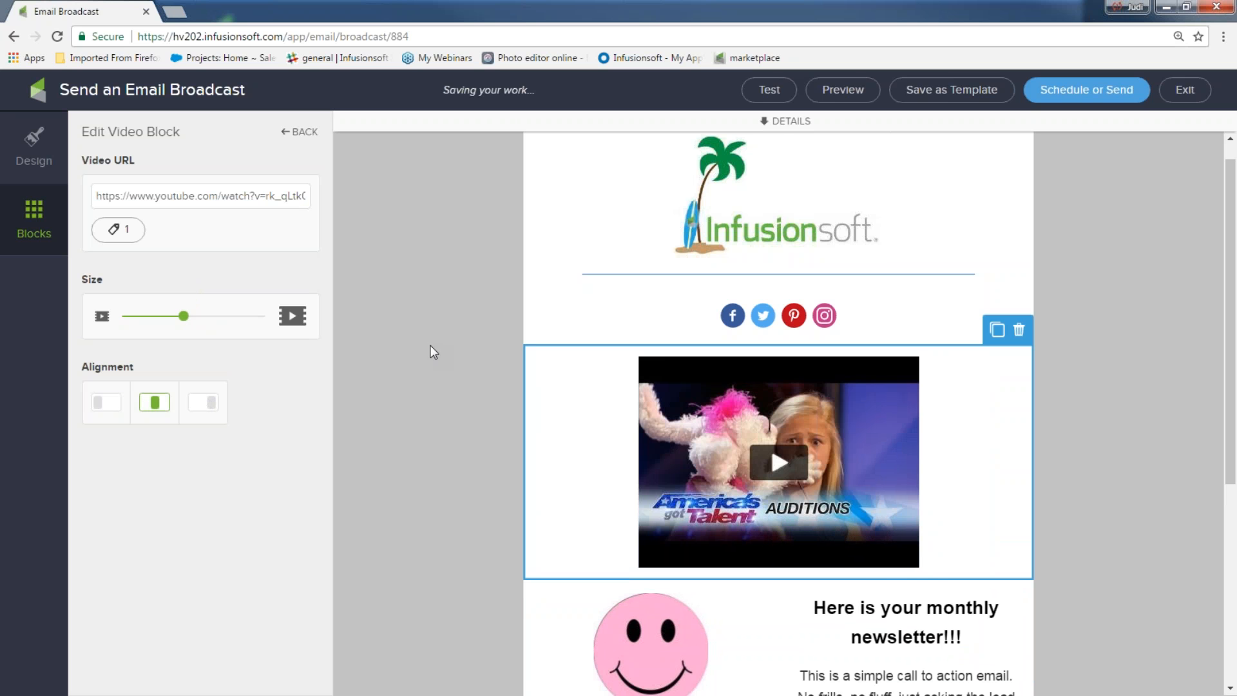
# Step: Move the video block within the layout and enlarge it further with the Size slider
pyautogui.scroll(-2, 458, 325)
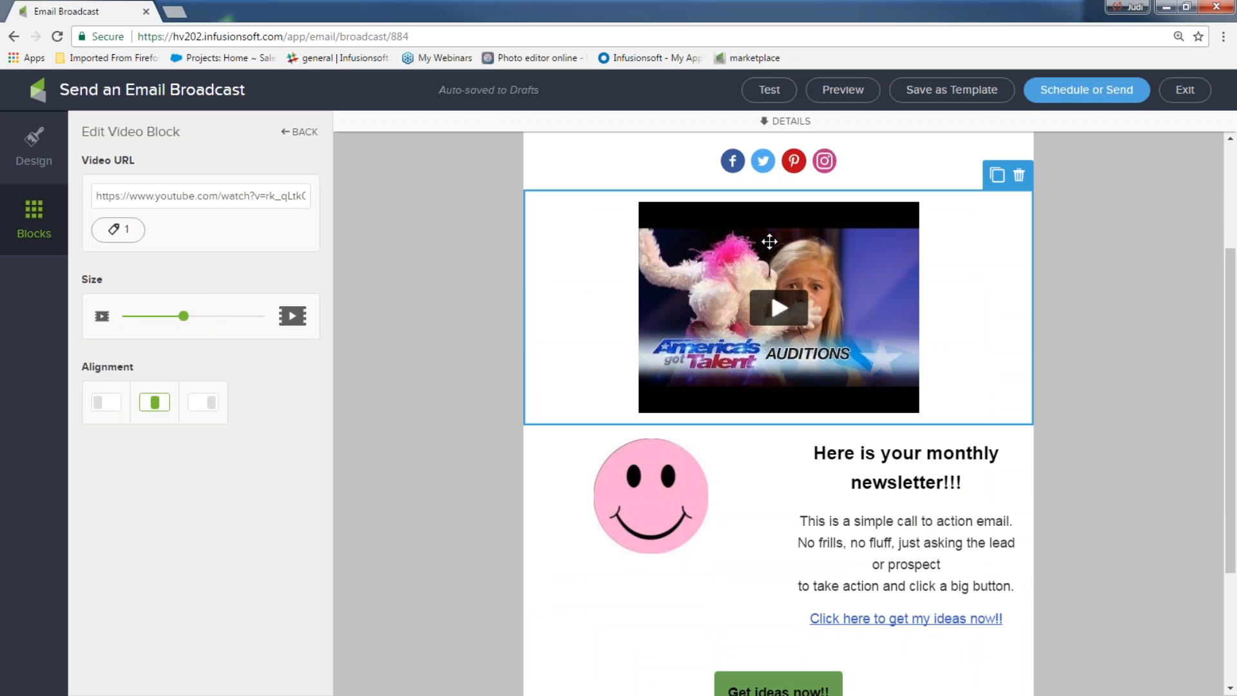
pyautogui.moveTo(773, 235); pyautogui.dragTo(758, 443)
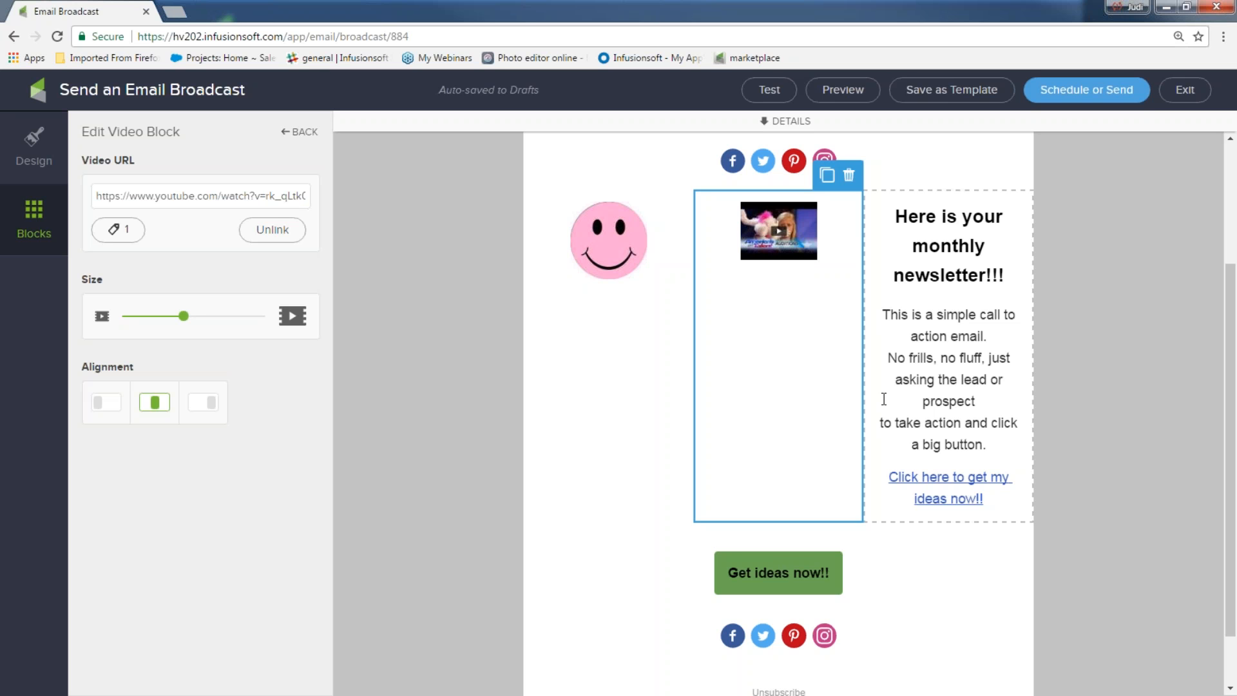
pyautogui.moveTo(723, 216)
pyautogui.mouseDown()
pyautogui.moveTo(718, 175)
pyautogui.moveTo(715, 206)
pyautogui.mouseUp()
pyautogui.scroll(3, 1104, 418)
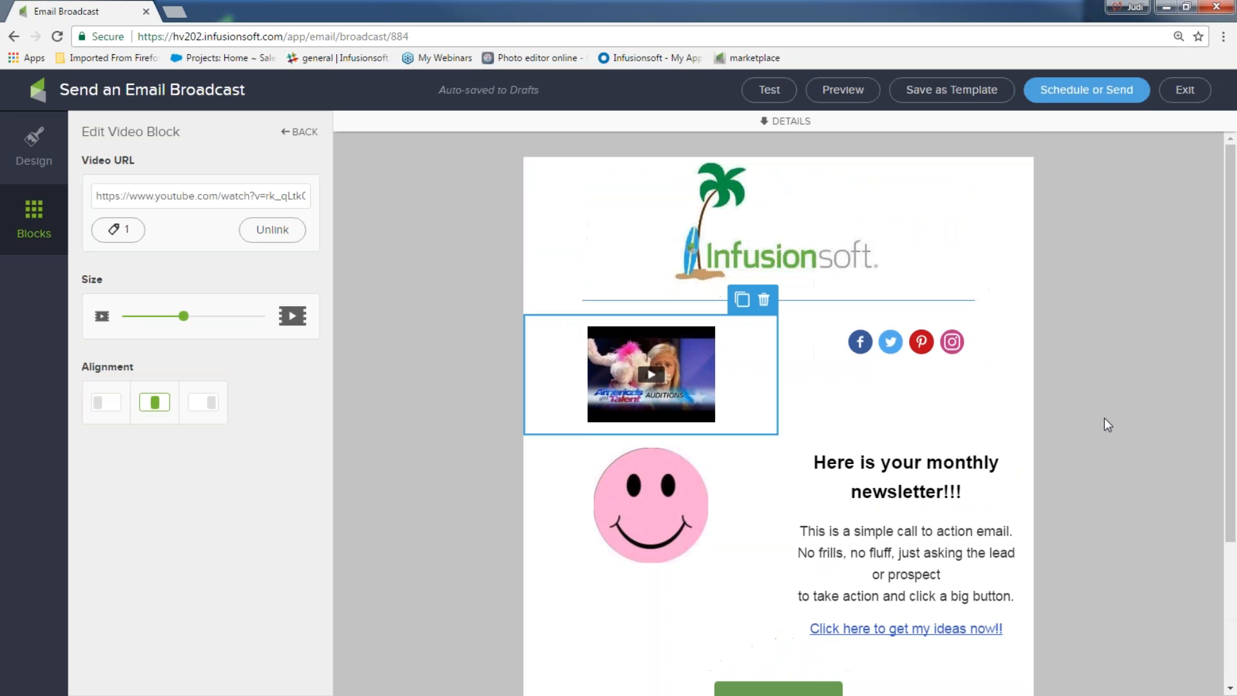
pyautogui.moveTo(186, 319); pyautogui.dragTo(221, 318)
# Step: Put the social icons in their own row above the video and add a divider below it
pyautogui.moveTo(862, 322); pyautogui.dragTo(902, 303)
pyautogui.click(1078, 377)
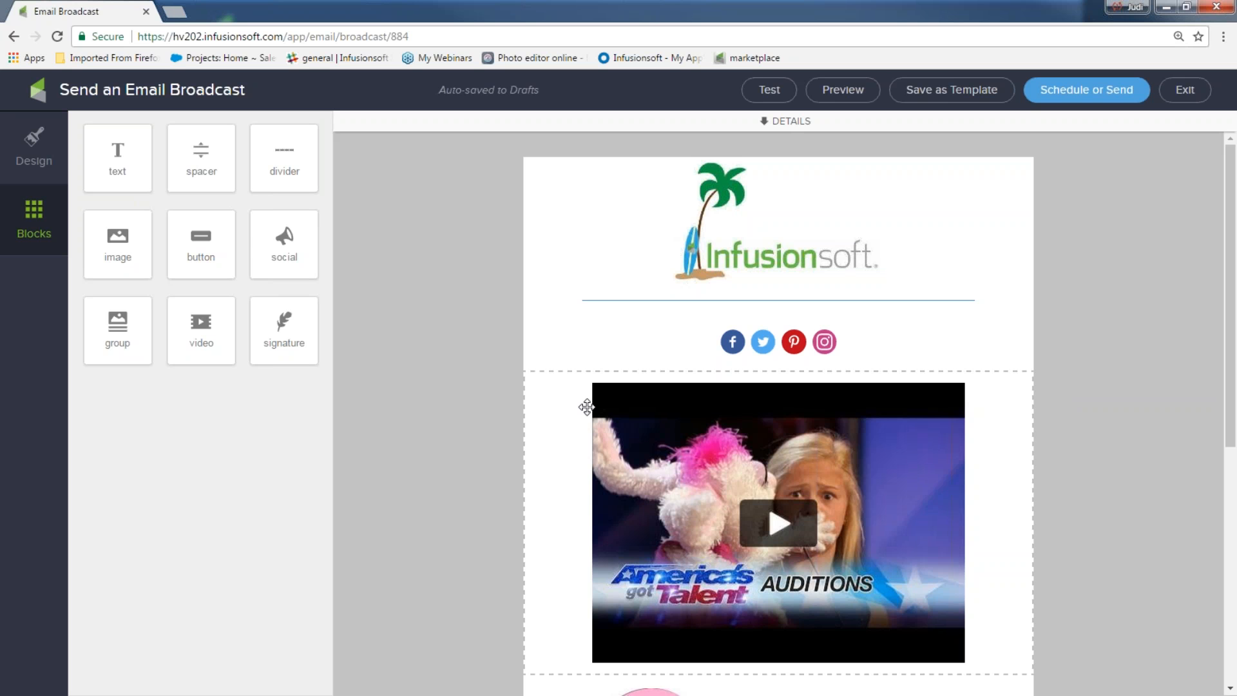
pyautogui.scroll(-1, 371, 309)
pyautogui.scroll(-1, 373, 305)
pyautogui.moveTo(284, 158); pyautogui.dragTo(794, 544)
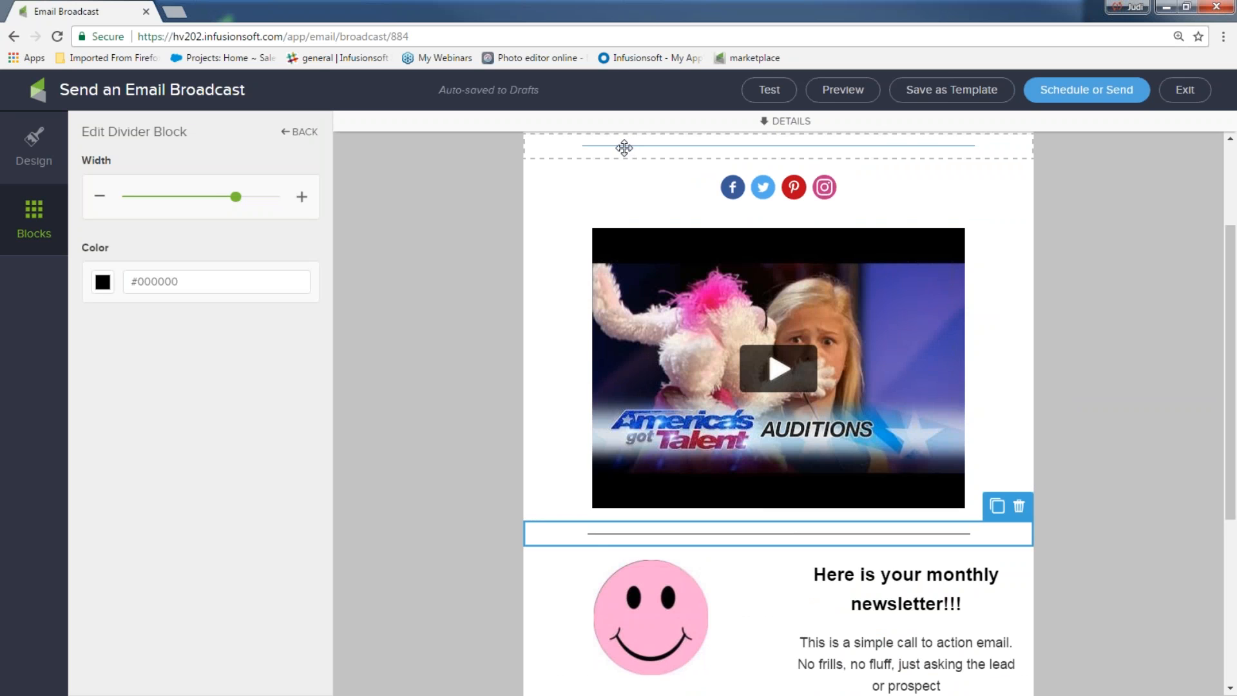
# Step: Check the logo divider's colour, then make the new divider below the video dark blue #2C5492
pyautogui.scroll(1, 624, 146)
pyautogui.click(801, 227)
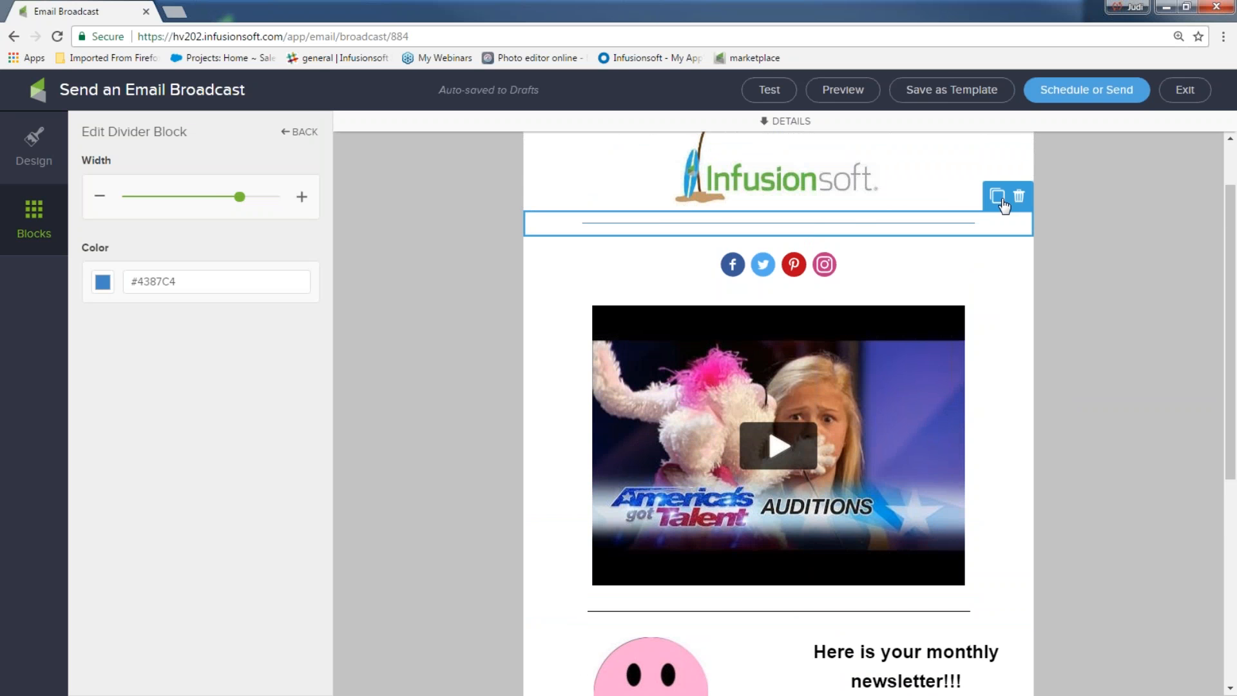
pyautogui.click(107, 289)
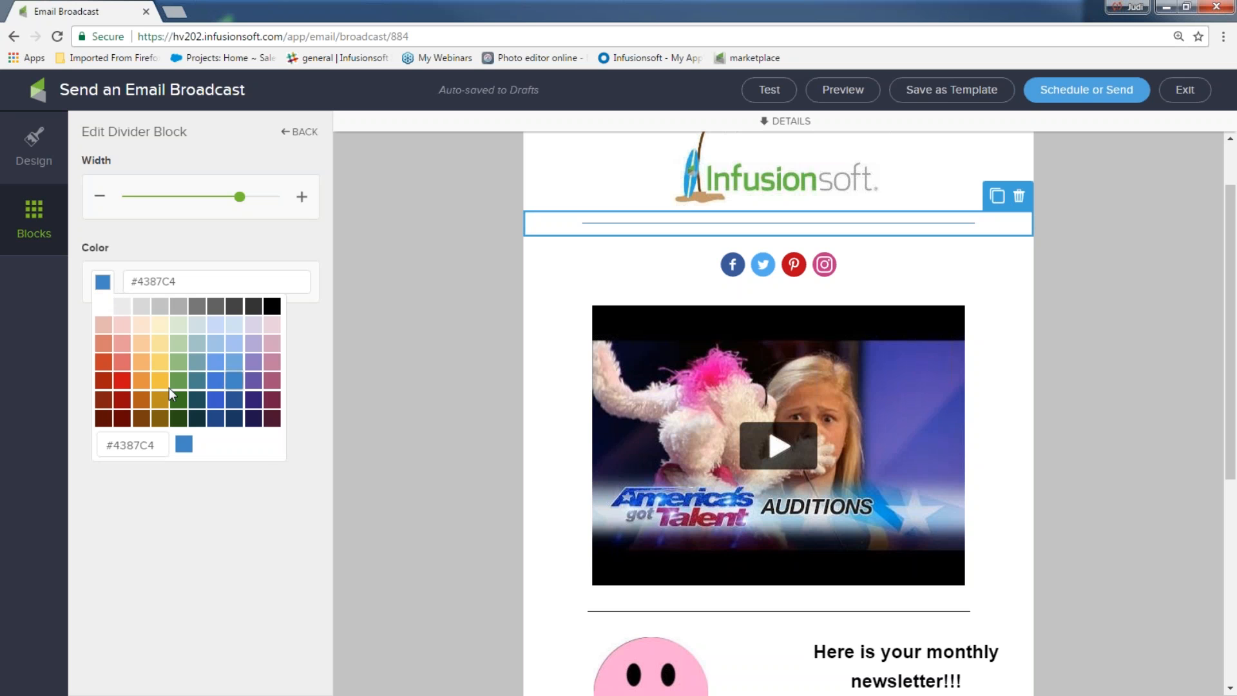
pyautogui.click(389, 426)
pyautogui.scroll(-3, 466, 427)
pyautogui.click(615, 378)
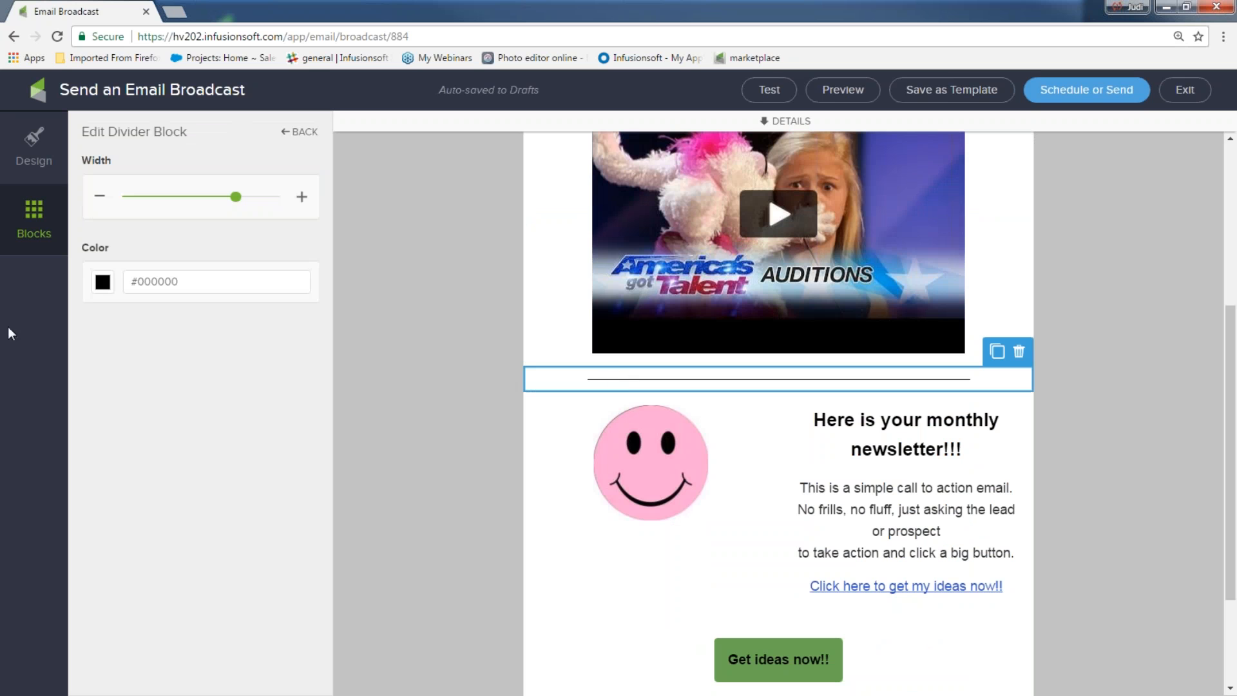
pyautogui.click(103, 284)
pyautogui.click(230, 397)
pyautogui.click(369, 388)
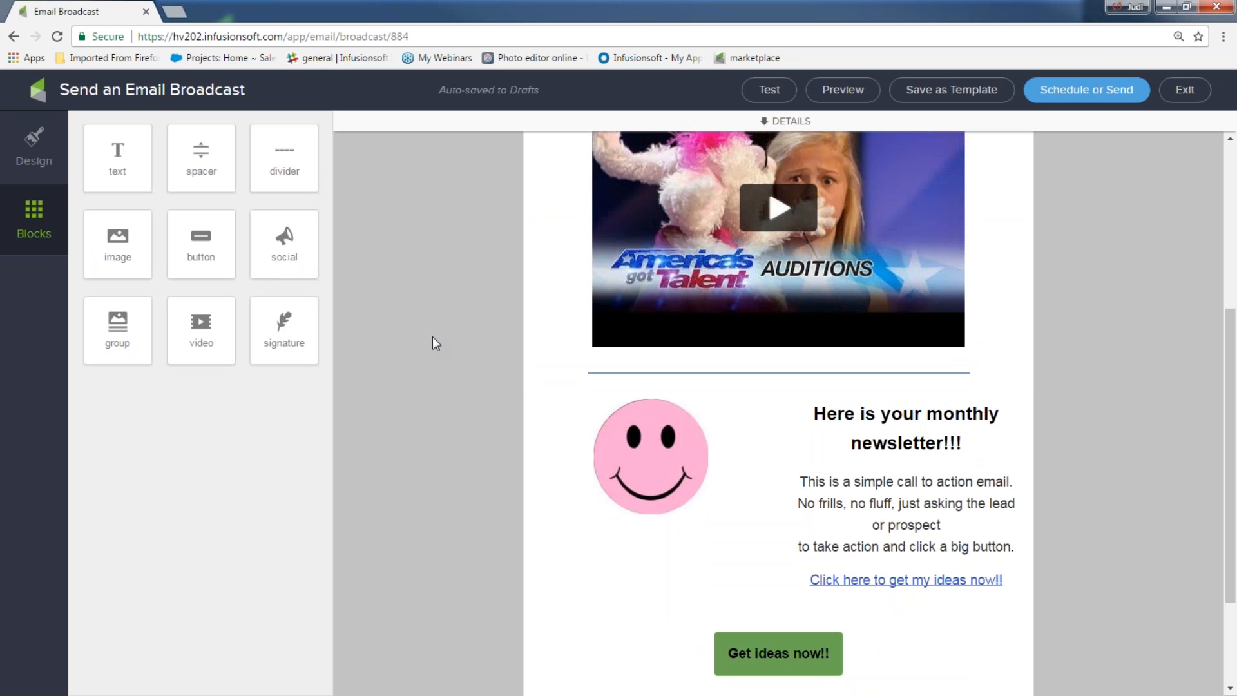
pyautogui.scroll(-3, 434, 339)
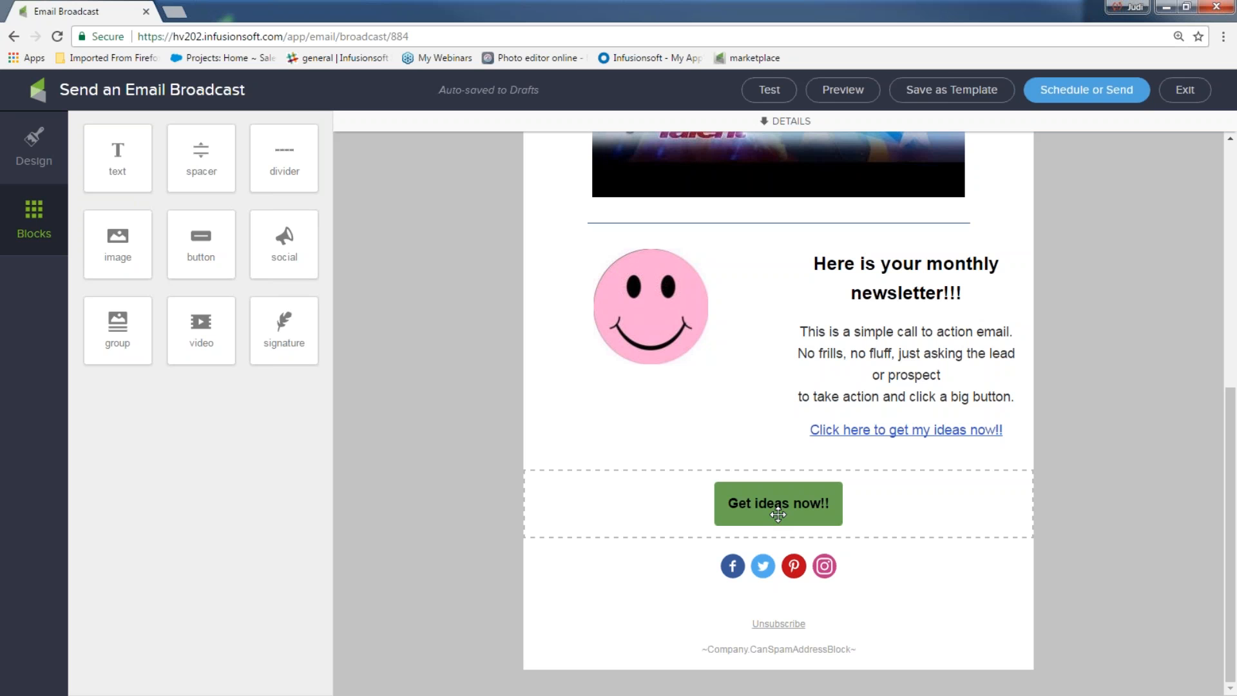
# Step: Add a green (#6BA654) 'Request a call' button with black text beside 'Get ideas now!!'
pyautogui.moveTo(207, 242); pyautogui.dragTo(679, 520)
pyautogui.moveTo(161, 195); pyautogui.dragTo(98, 195)
pyautogui.write('Request a call')
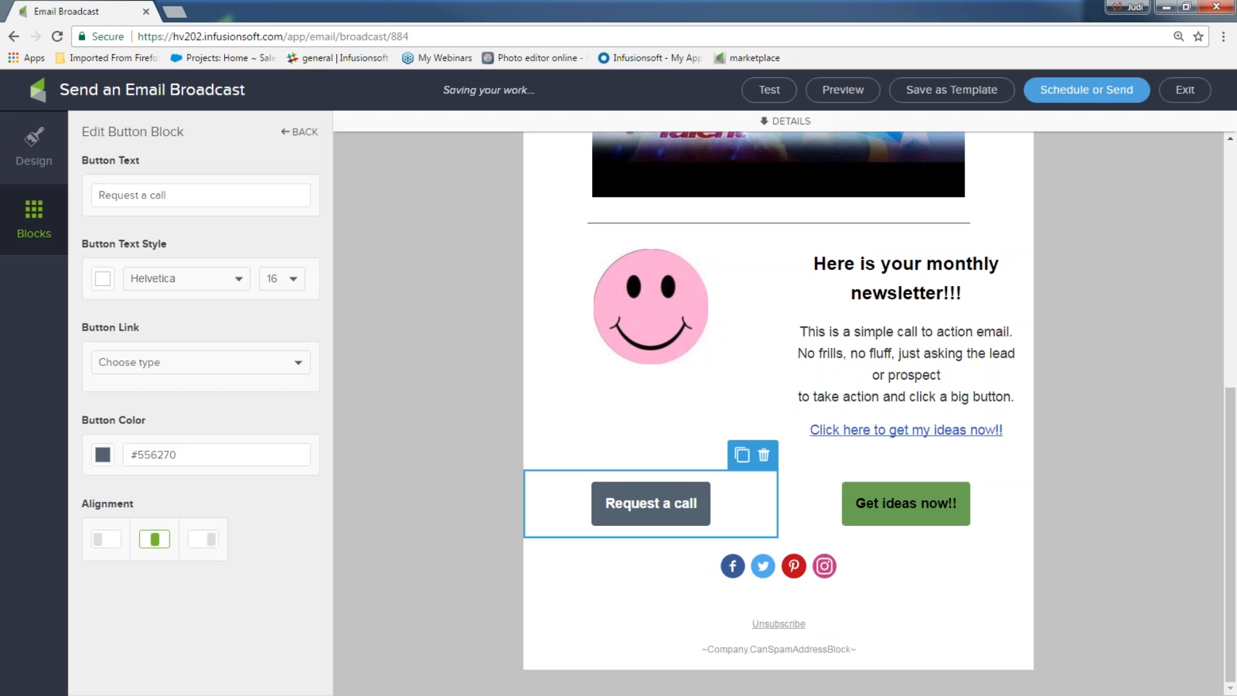
pyautogui.click(104, 455)
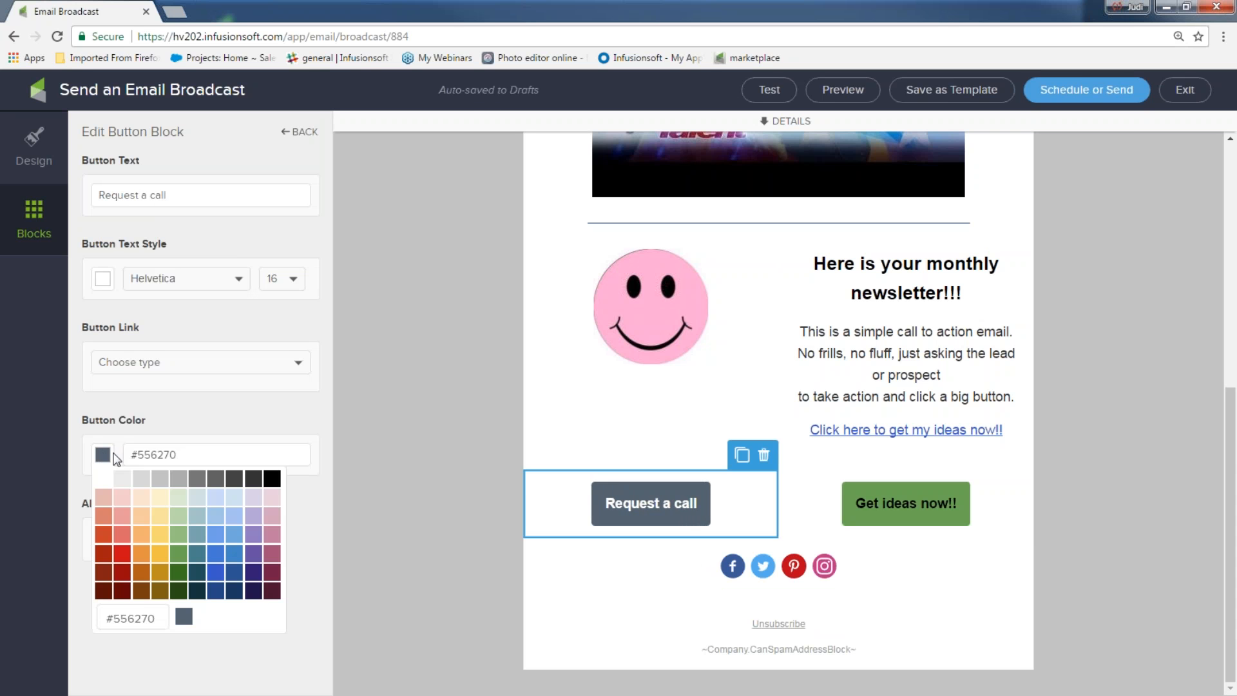
pyautogui.click(180, 555)
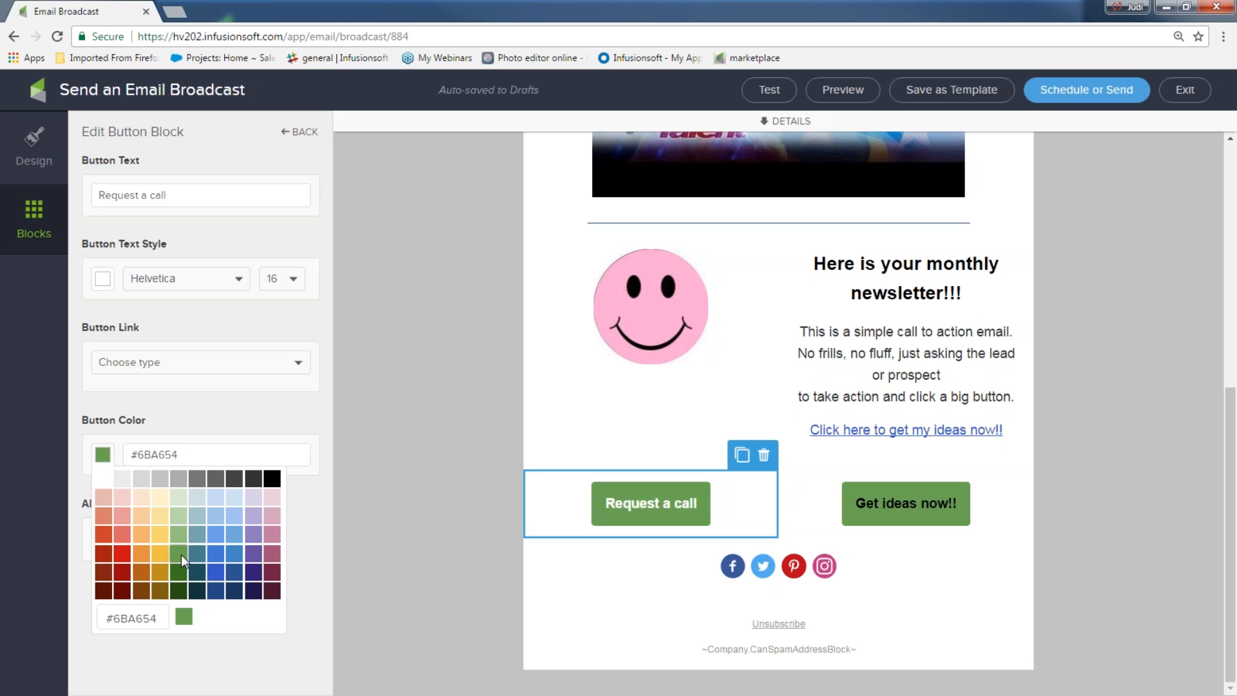
pyautogui.click(114, 284)
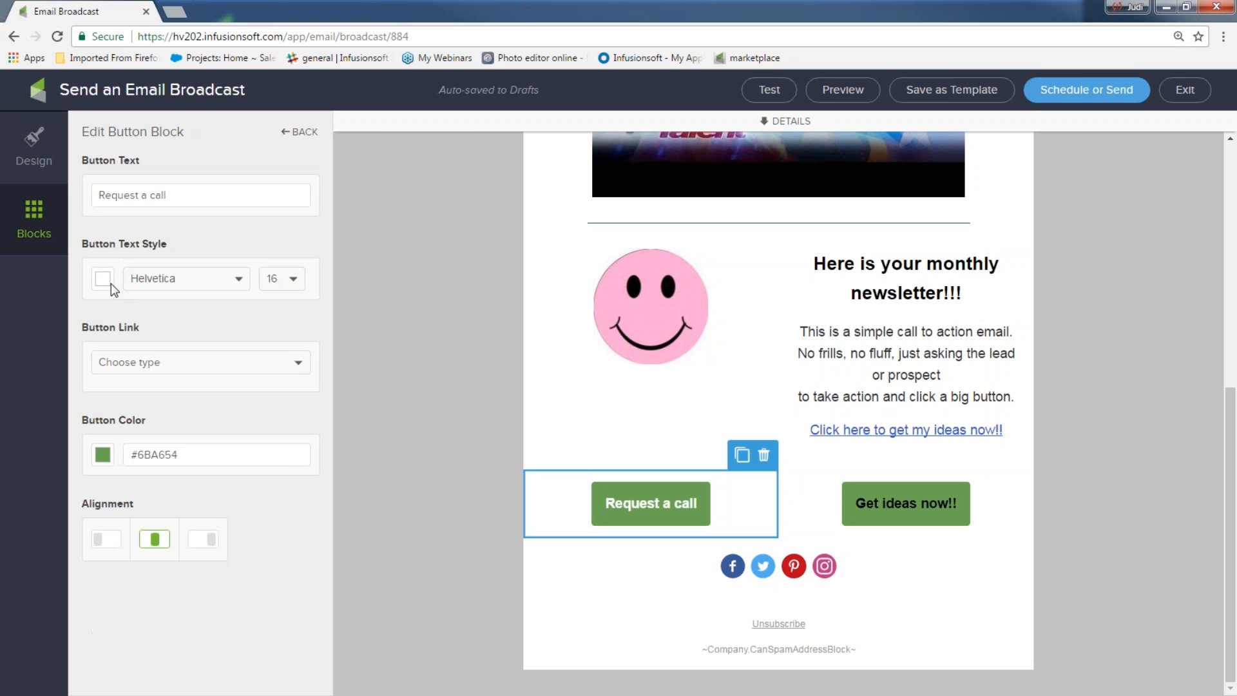
pyautogui.click(110, 278)
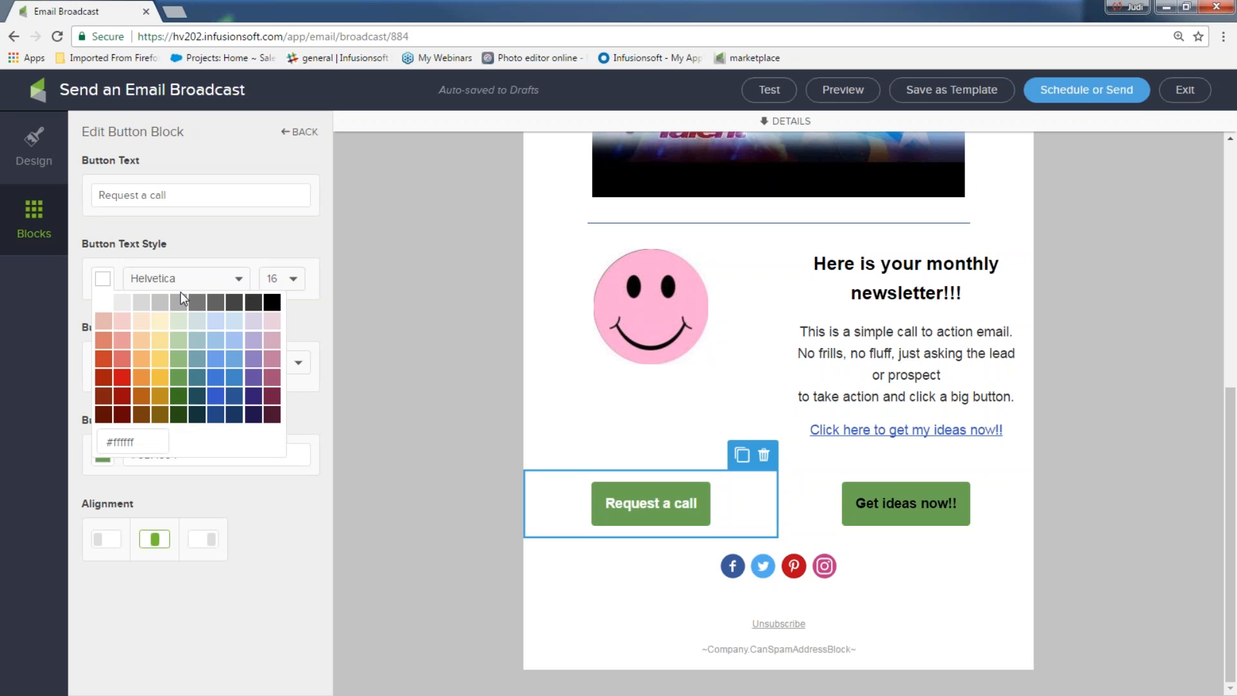
pyautogui.click(271, 303)
pyautogui.click(394, 391)
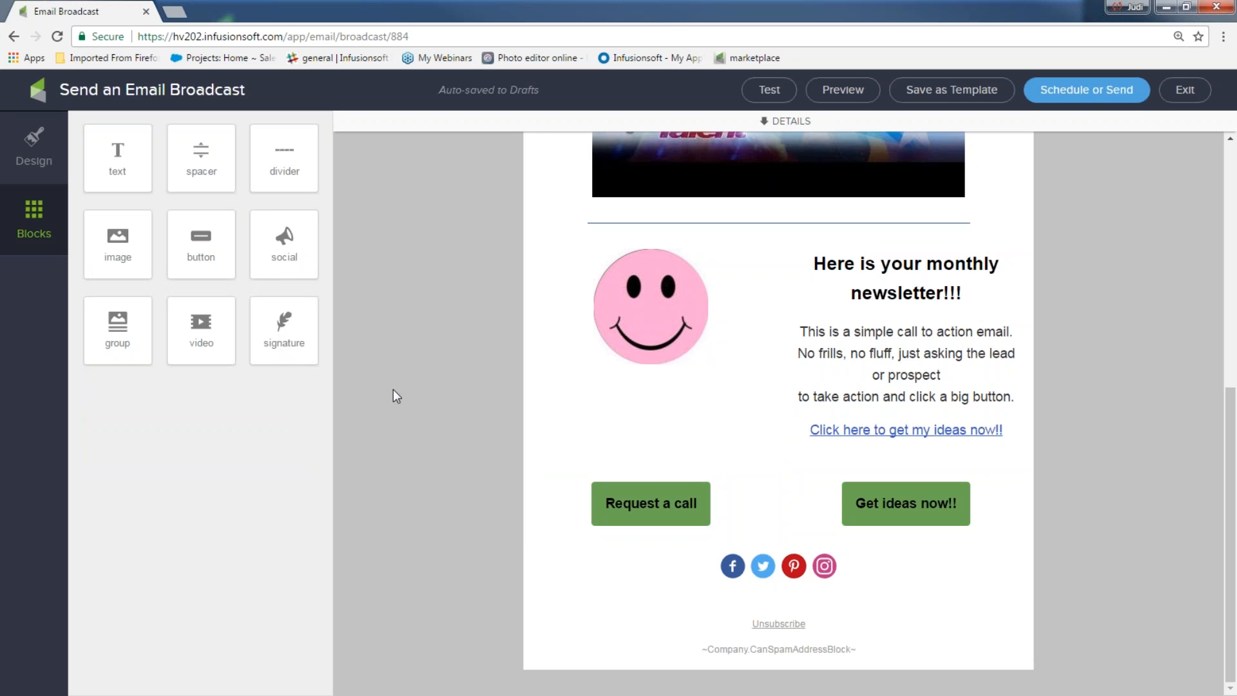
# Step: Link the 'Request a call' button to the 'fun idea sign up' web form
pyautogui.click(673, 487)
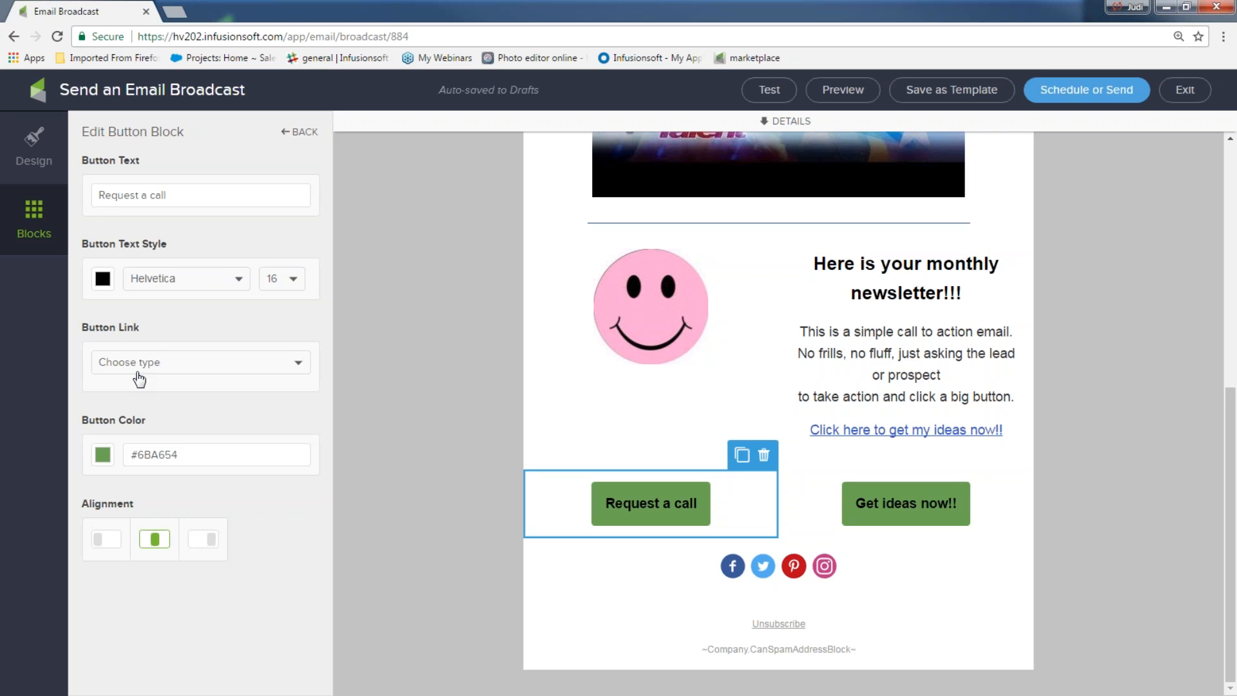
pyautogui.click(298, 362)
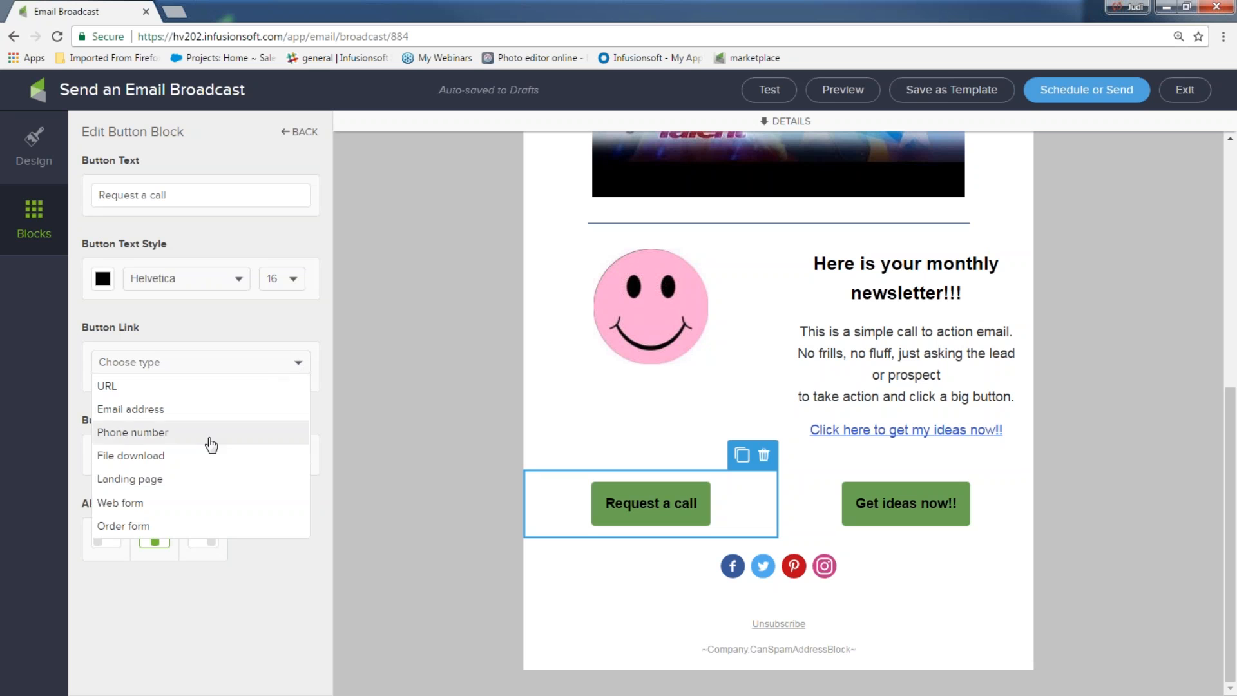
pyautogui.click(150, 511)
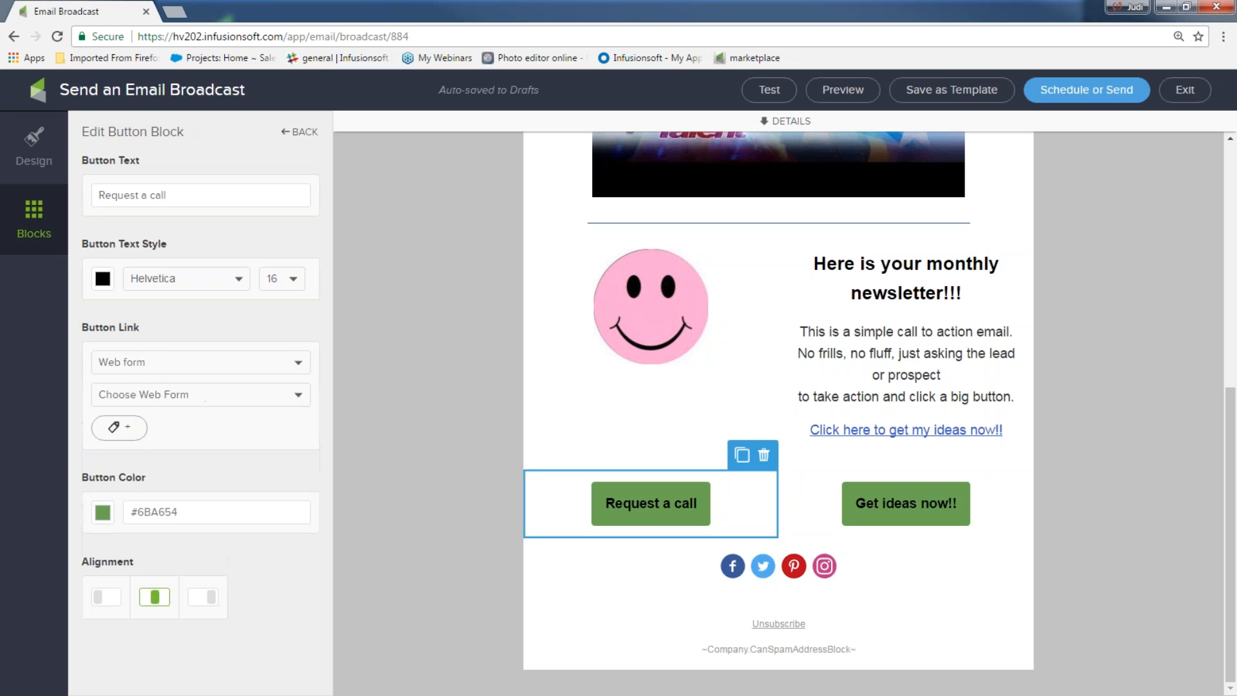
pyautogui.click(298, 401)
pyautogui.click(195, 471)
pyautogui.click(518, 430)
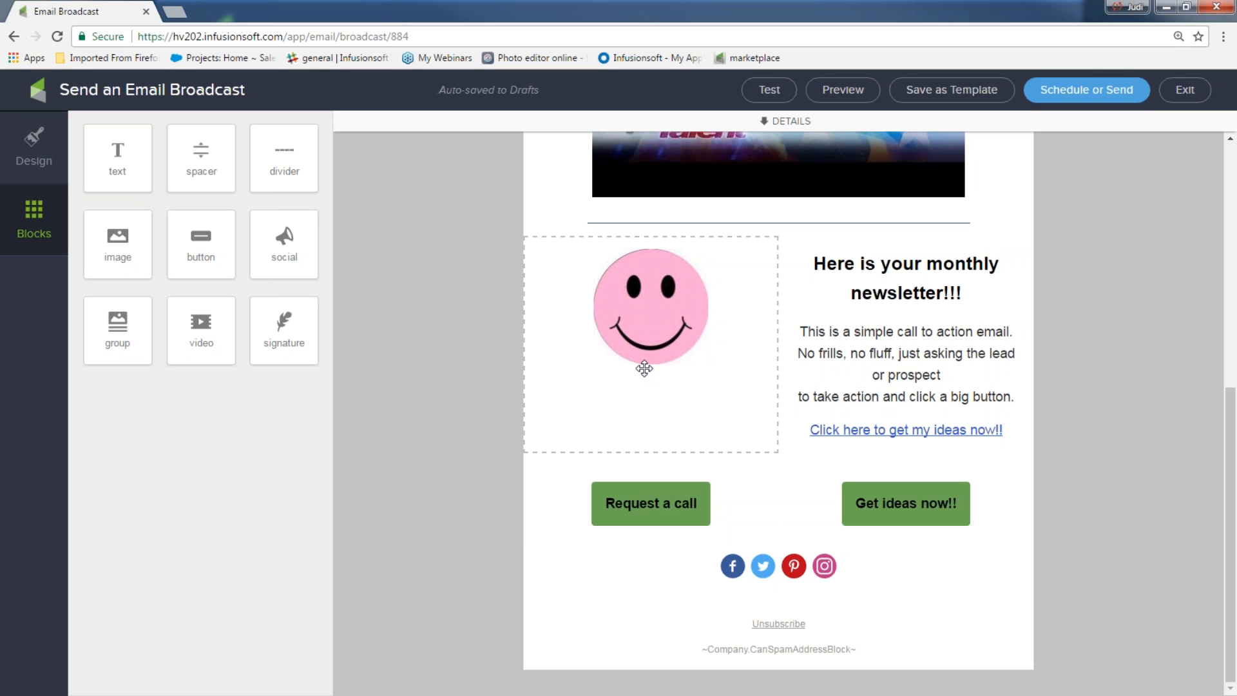
# Step: Add a signature block below the buttons showing a specific team member, then begin deleting it
pyautogui.moveTo(278, 302)
pyautogui.mouseDown()
pyautogui.moveTo(283, 319)
pyautogui.moveTo(692, 579)
pyautogui.mouseUp()
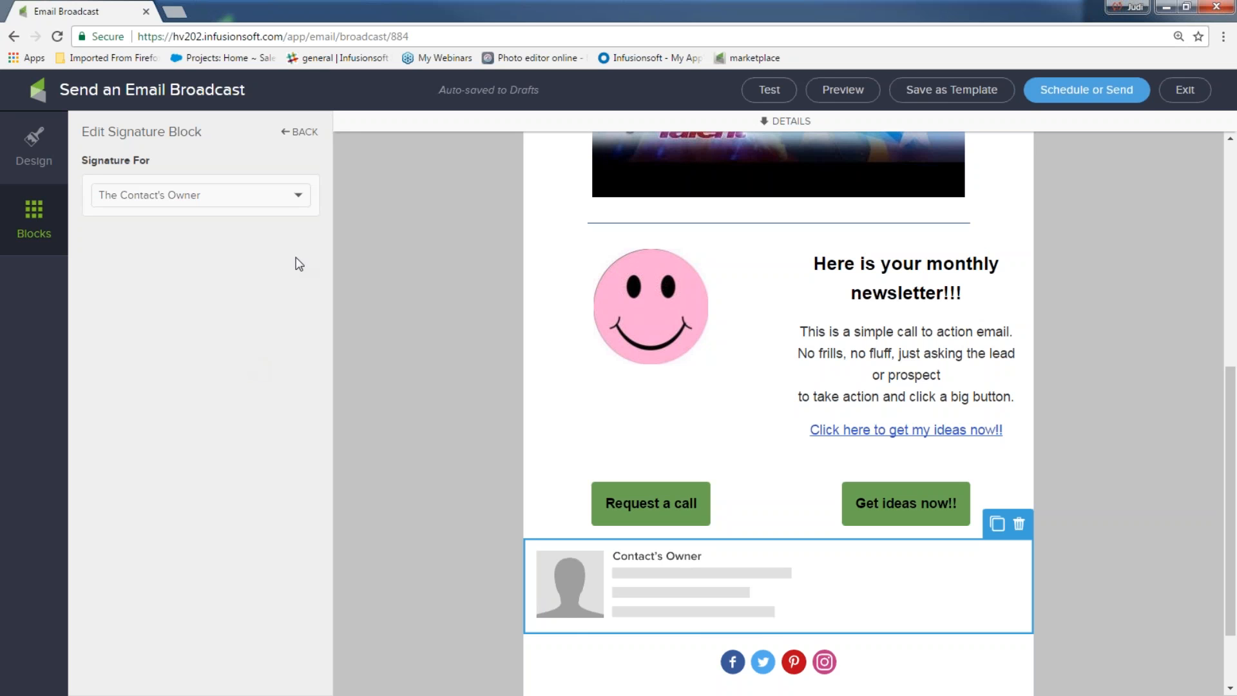
pyautogui.click(297, 196)
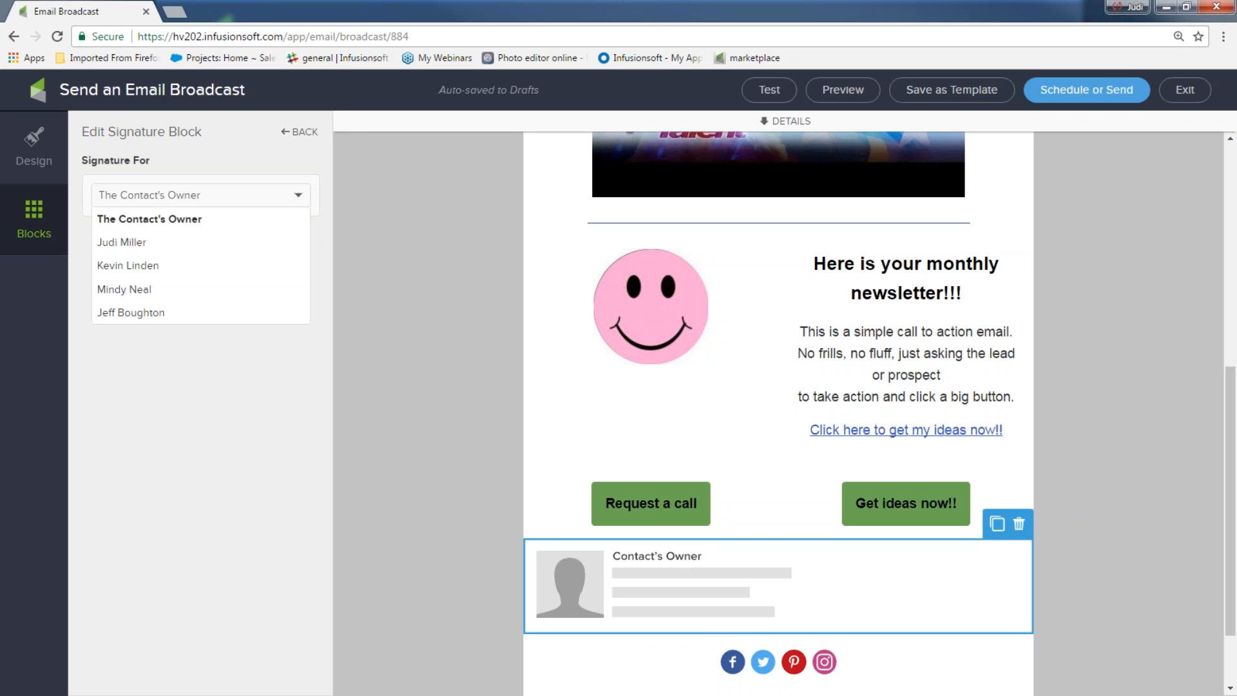
pyautogui.click(185, 243)
pyautogui.scroll(-2, 497, 474)
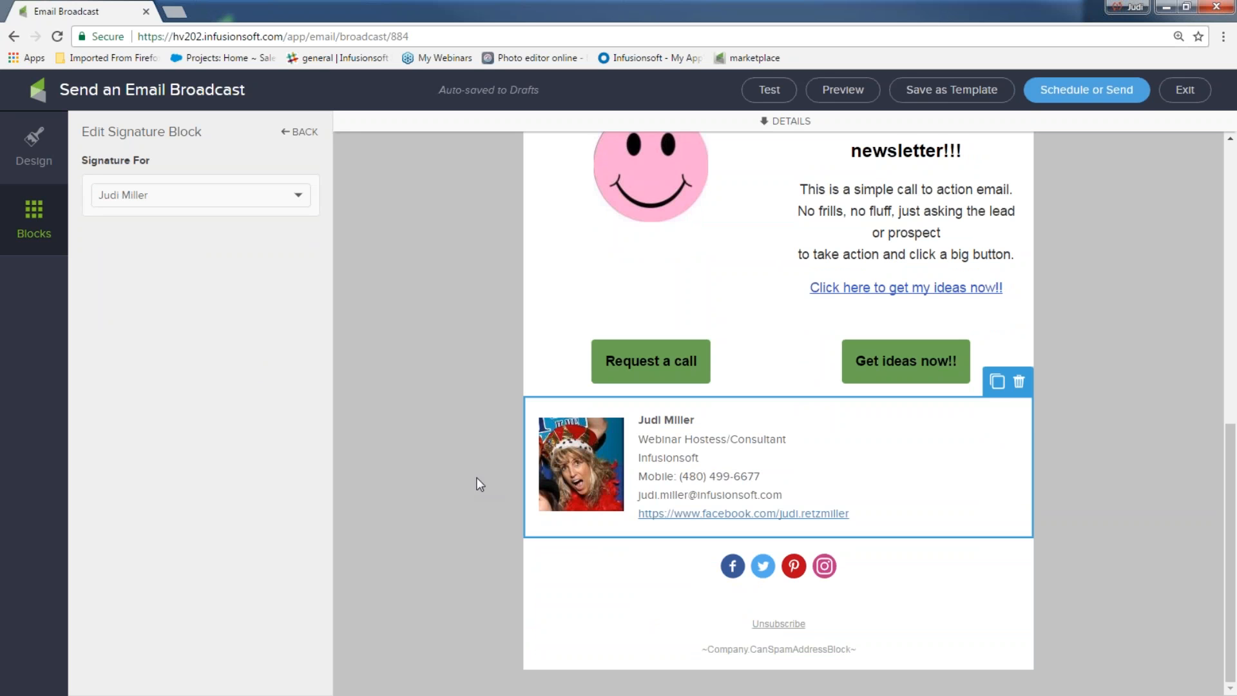
pyautogui.click(1018, 382)
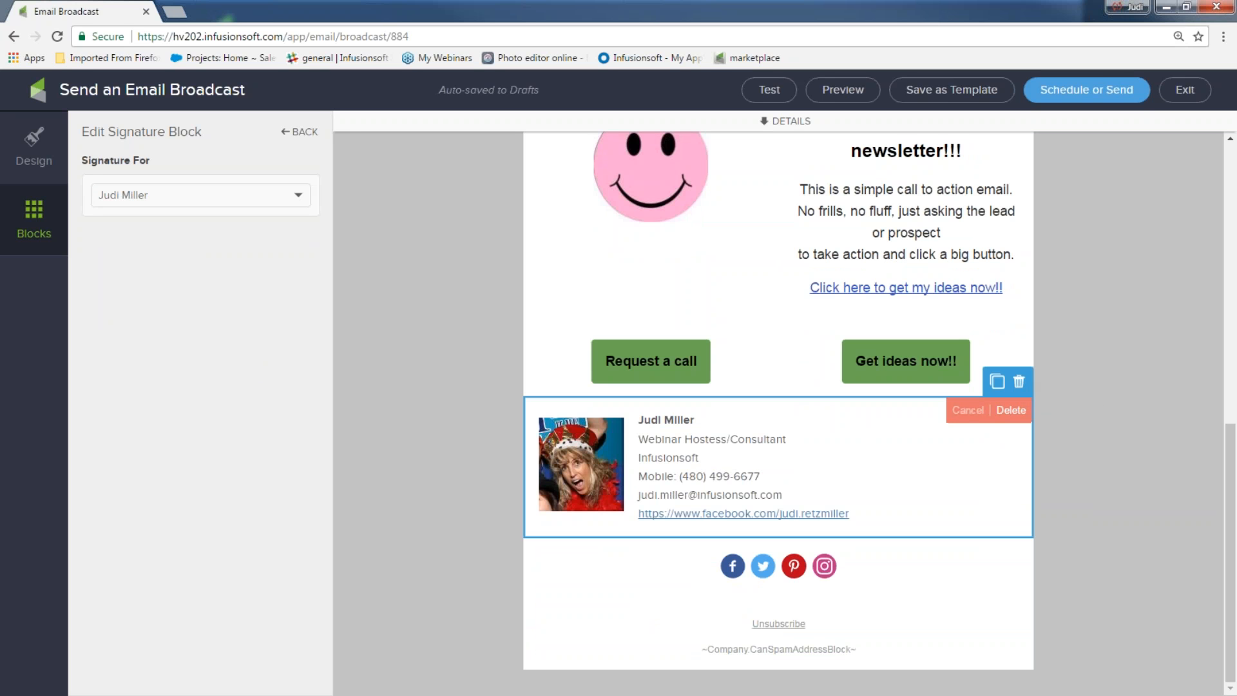
# Step: Confirm the signature deletion and add text above Unsubscribe: 'Thanks for subscribing and reading my newsletter,' plus the sender's first name
pyautogui.click(1011, 410)
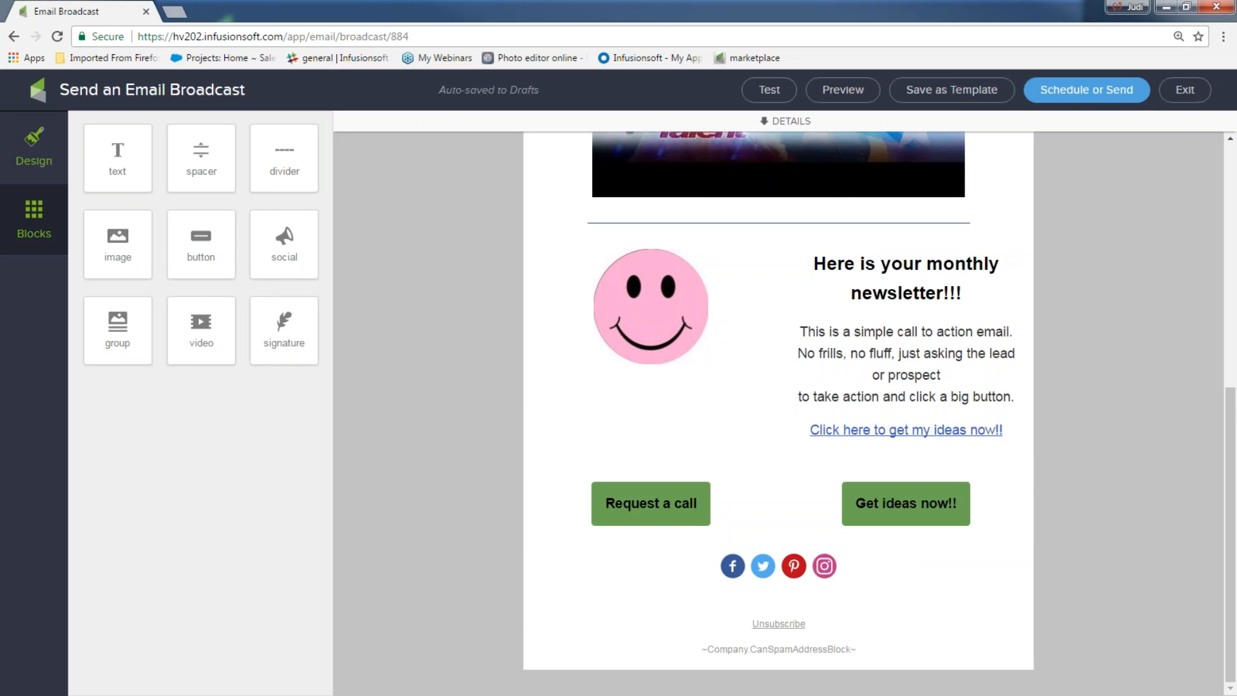
pyautogui.moveTo(117, 154); pyautogui.dragTo(755, 588)
pyautogui.hotkey('ctrl', 'a')
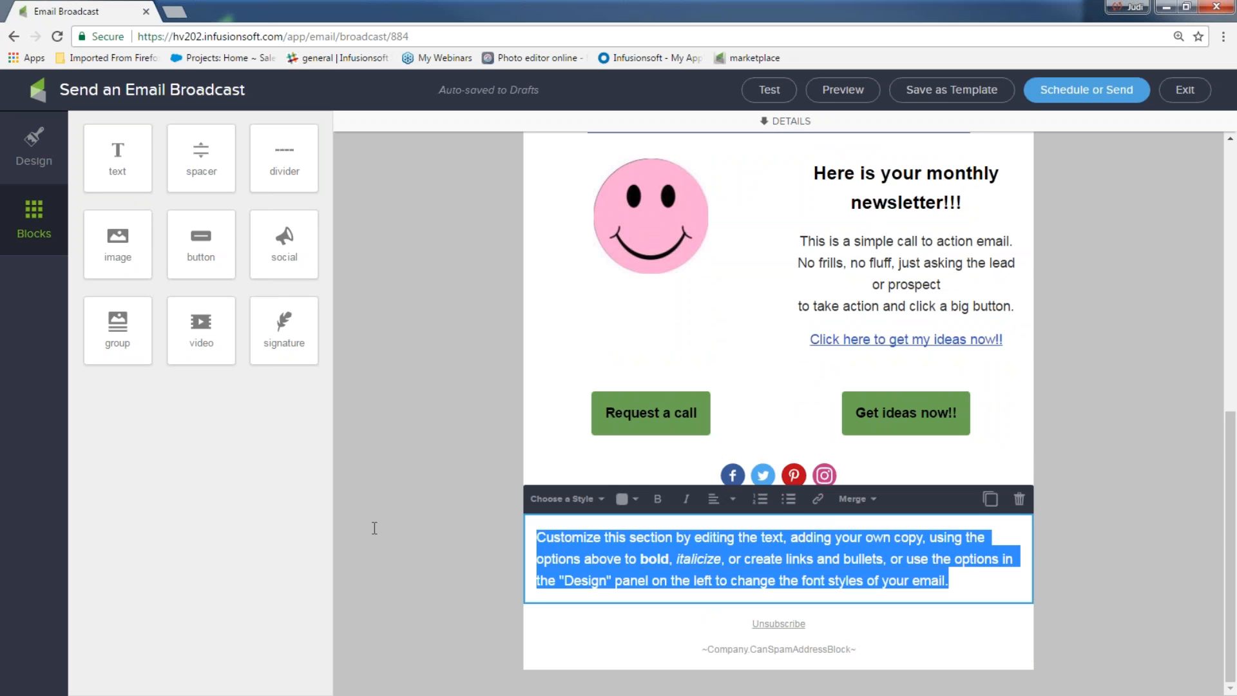
pyautogui.write('Thanks for subscribing and reading my newsletter,')
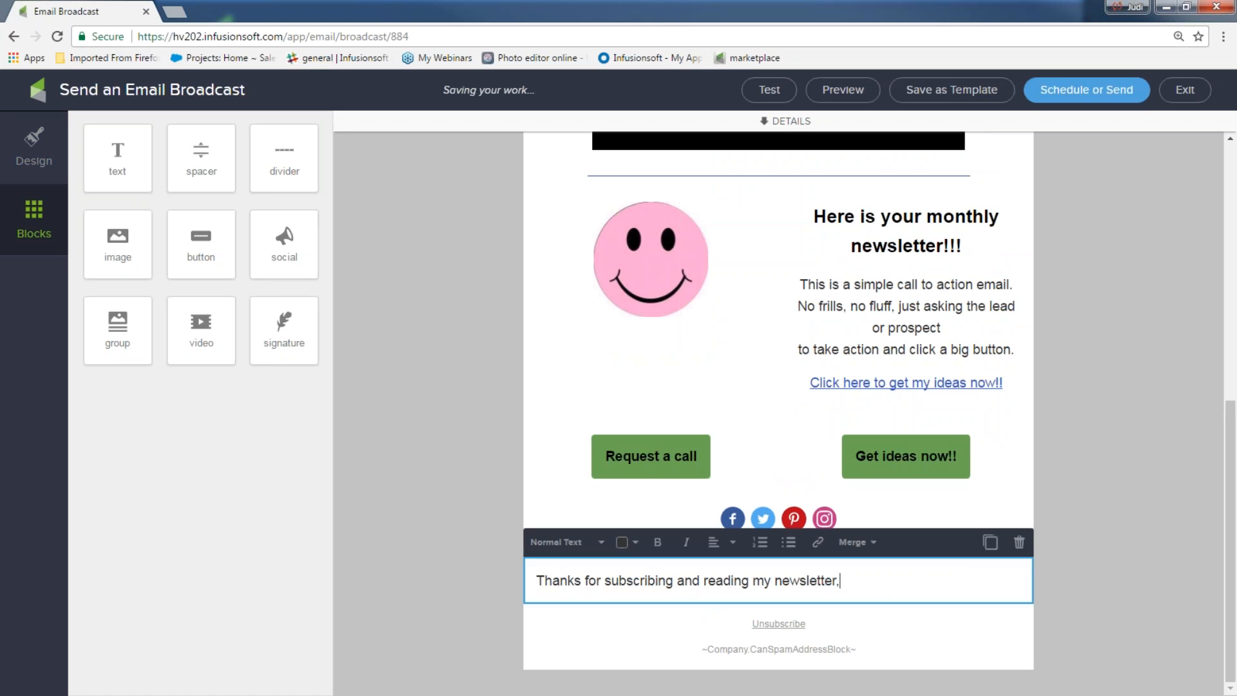
pyautogui.press('Return')
pyautogui.write('Judi')
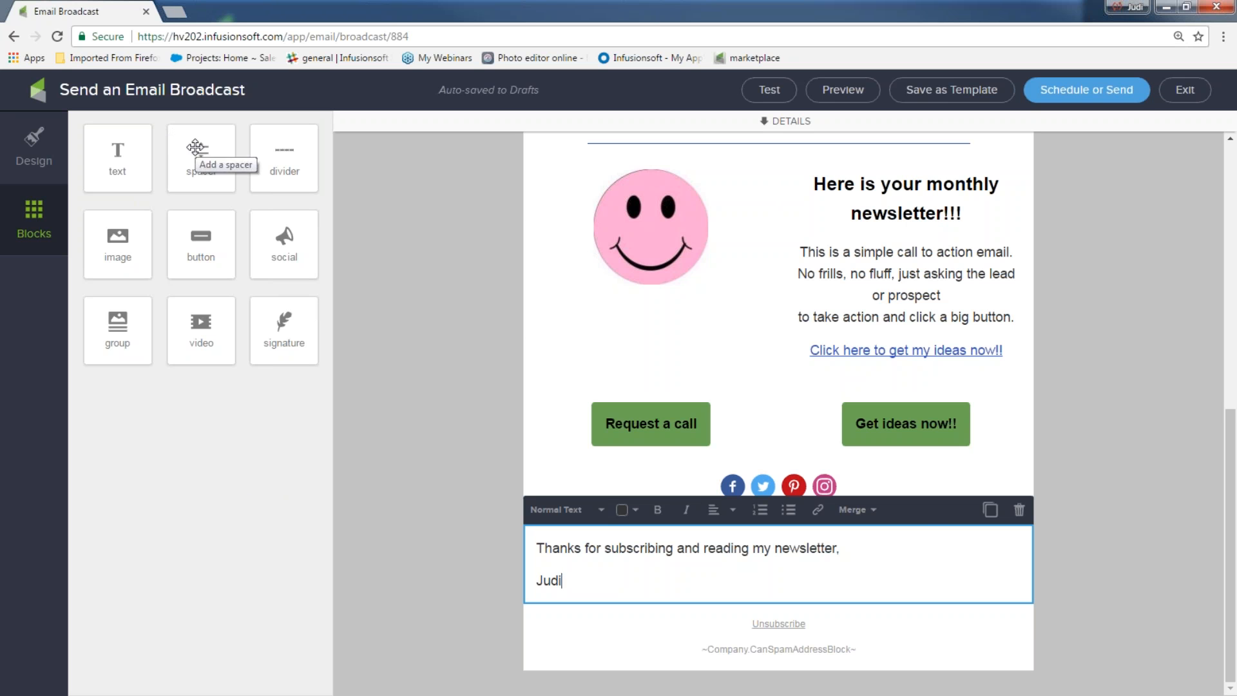
pyautogui.moveTo(196, 148); pyautogui.dragTo(802, 482)
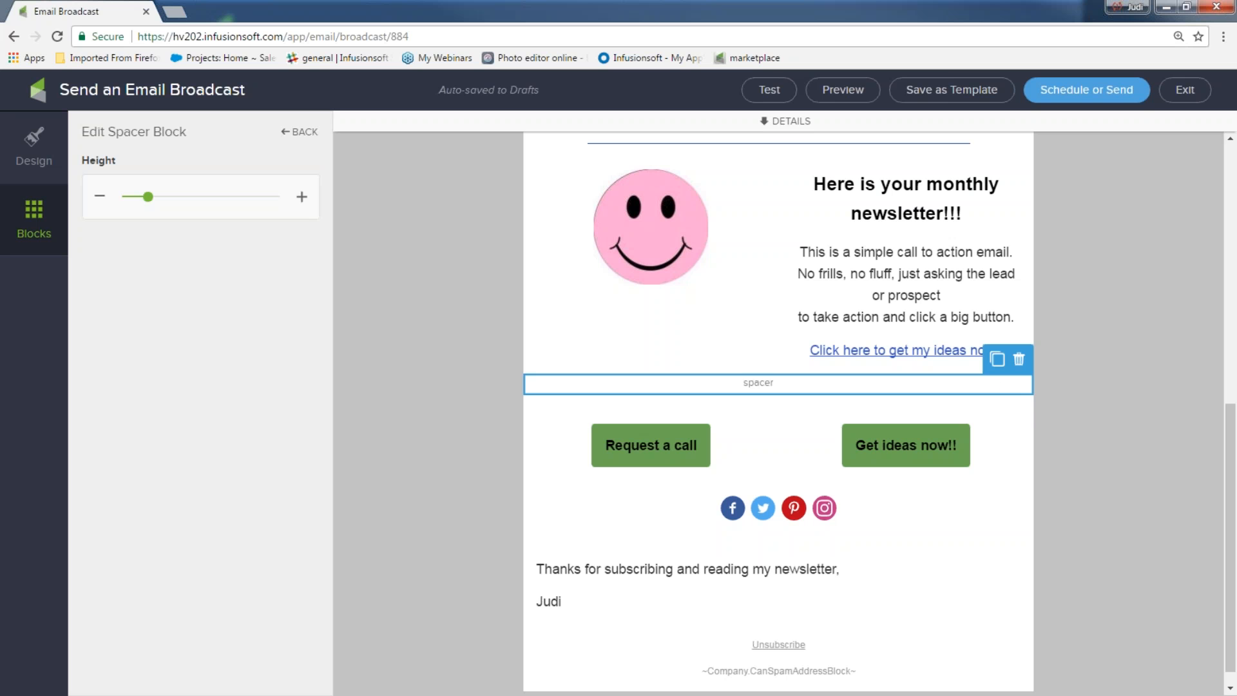
pyautogui.moveTo(149, 197)
pyautogui.mouseDown()
pyautogui.moveTo(278, 196)
pyautogui.moveTo(132, 197)
pyautogui.mouseUp()
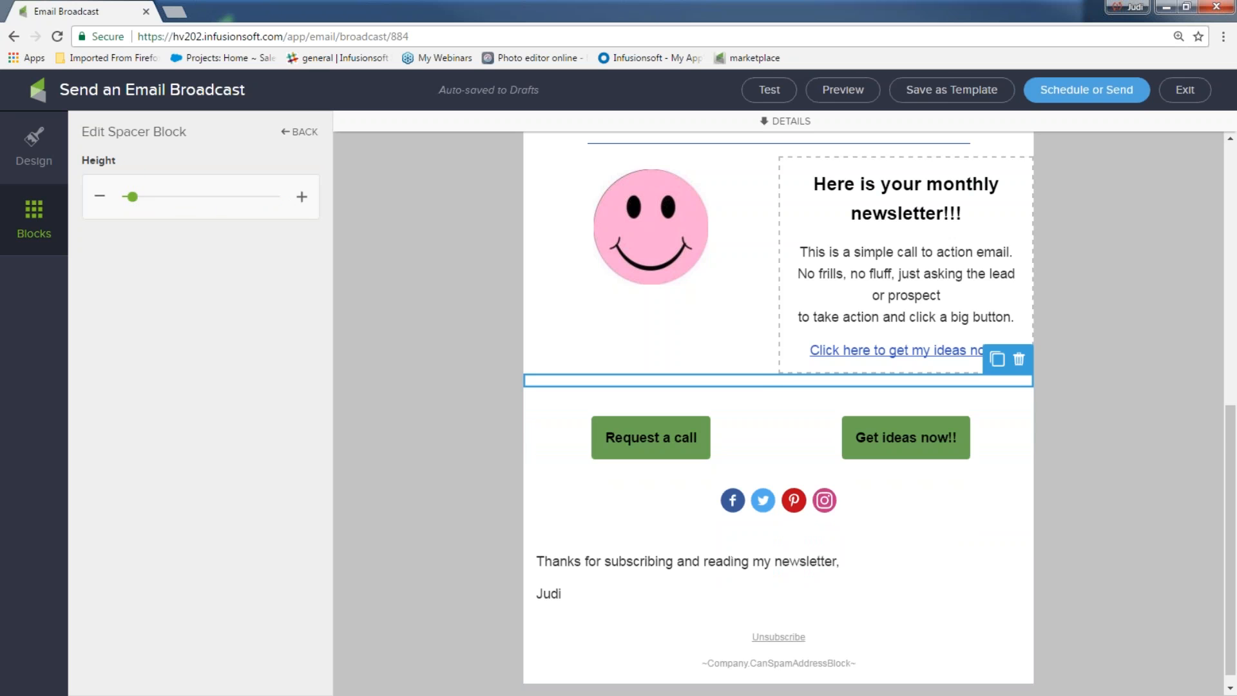
pyautogui.click(1020, 365)
pyautogui.click(1012, 388)
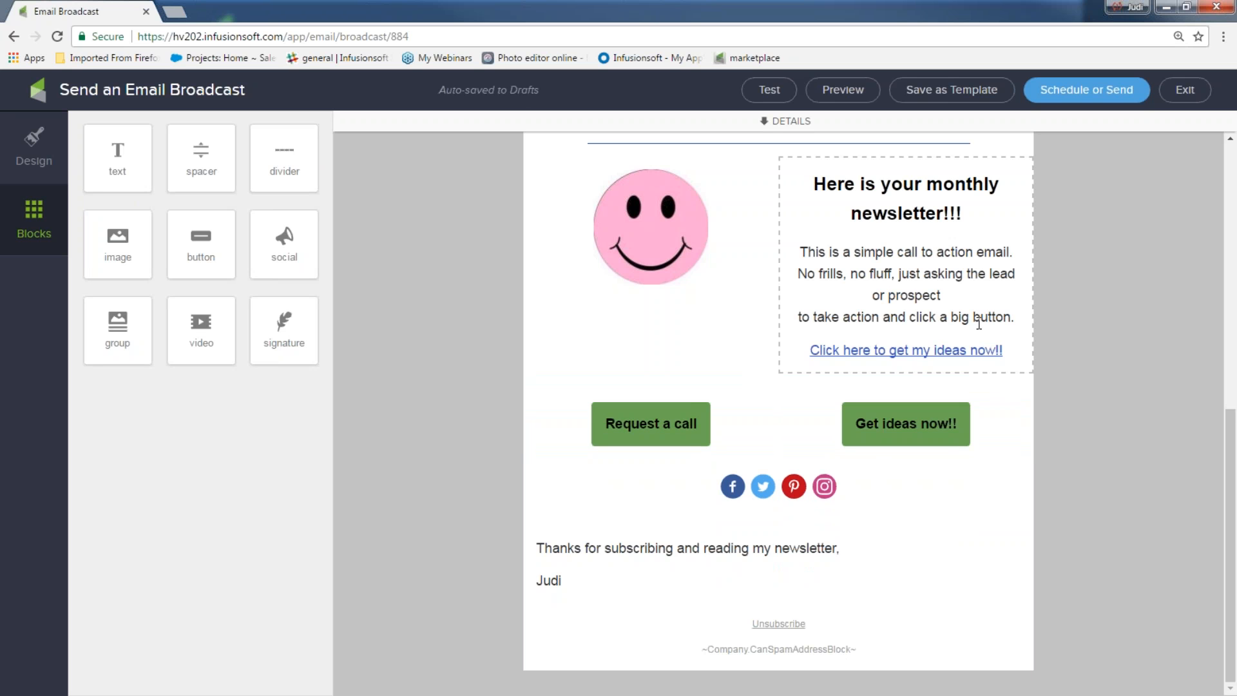
# Step: Duplicate the monthly newsletter text block and select the lower copy
pyautogui.click(959, 286)
pyautogui.click(990, 143)
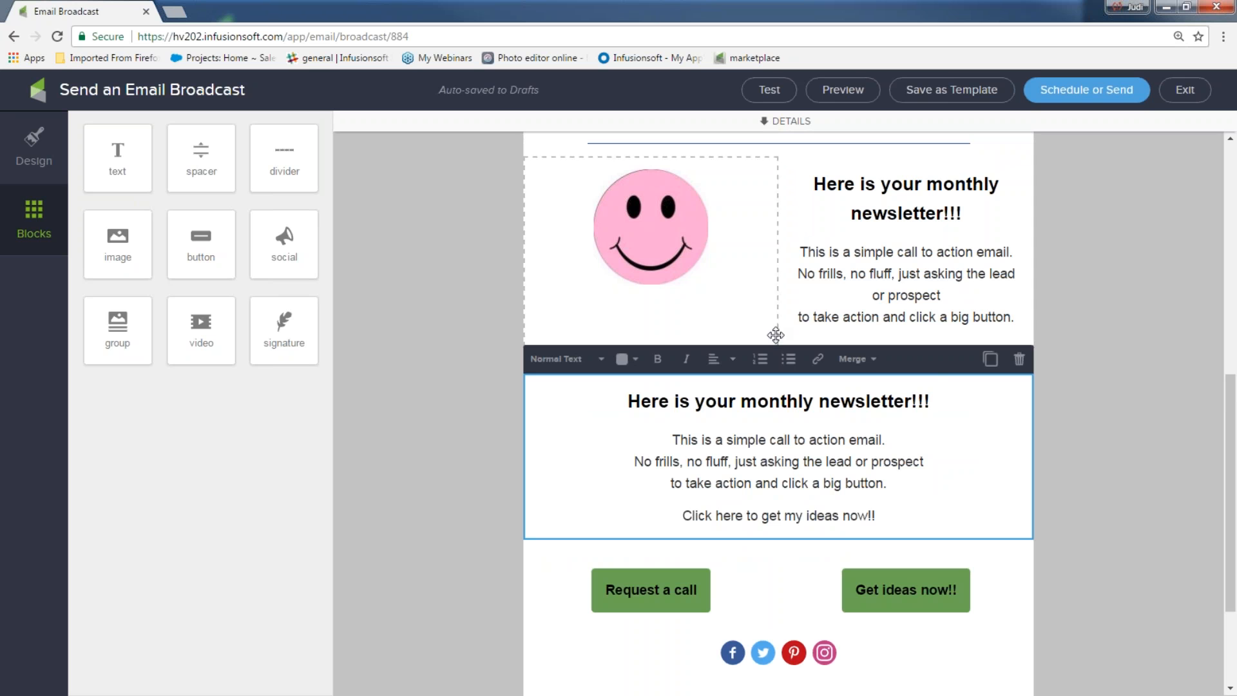
pyautogui.click(887, 440)
pyautogui.click(1171, 516)
pyautogui.click(856, 456)
# Step: Move the copied text beside the smiley, then add an image block below the logo
pyautogui.click(577, 361)
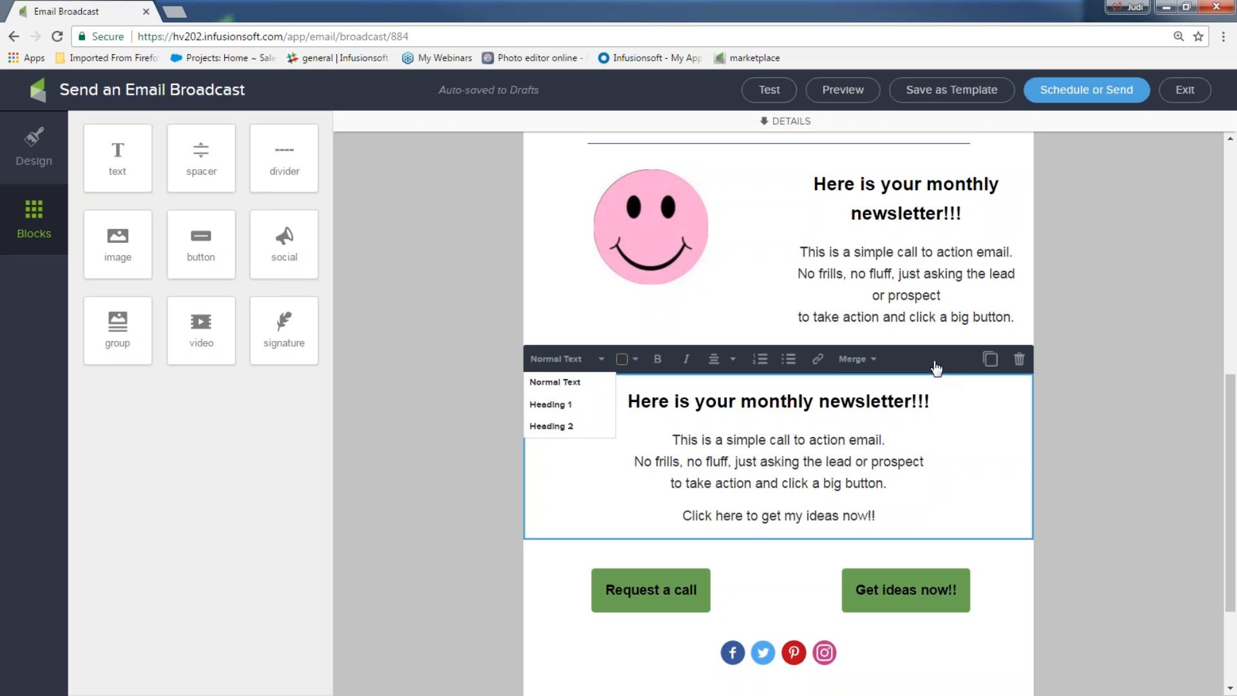
pyautogui.click(946, 396)
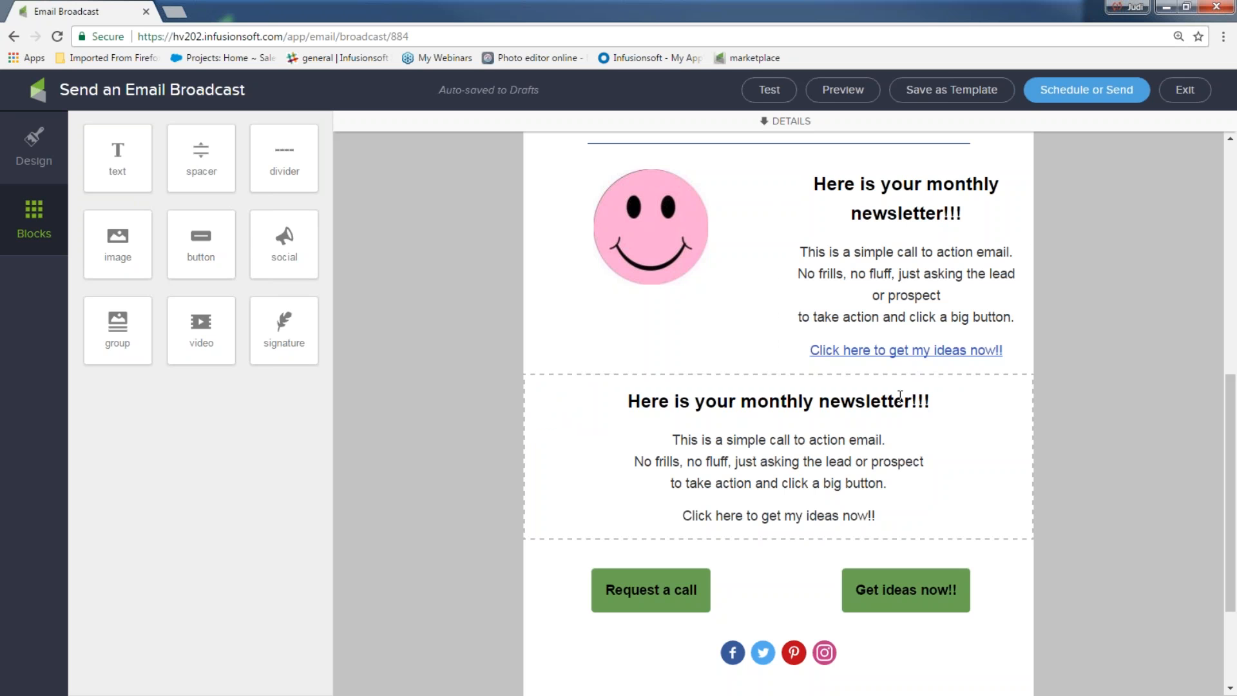
pyautogui.moveTo(851, 395); pyautogui.dragTo(810, 258)
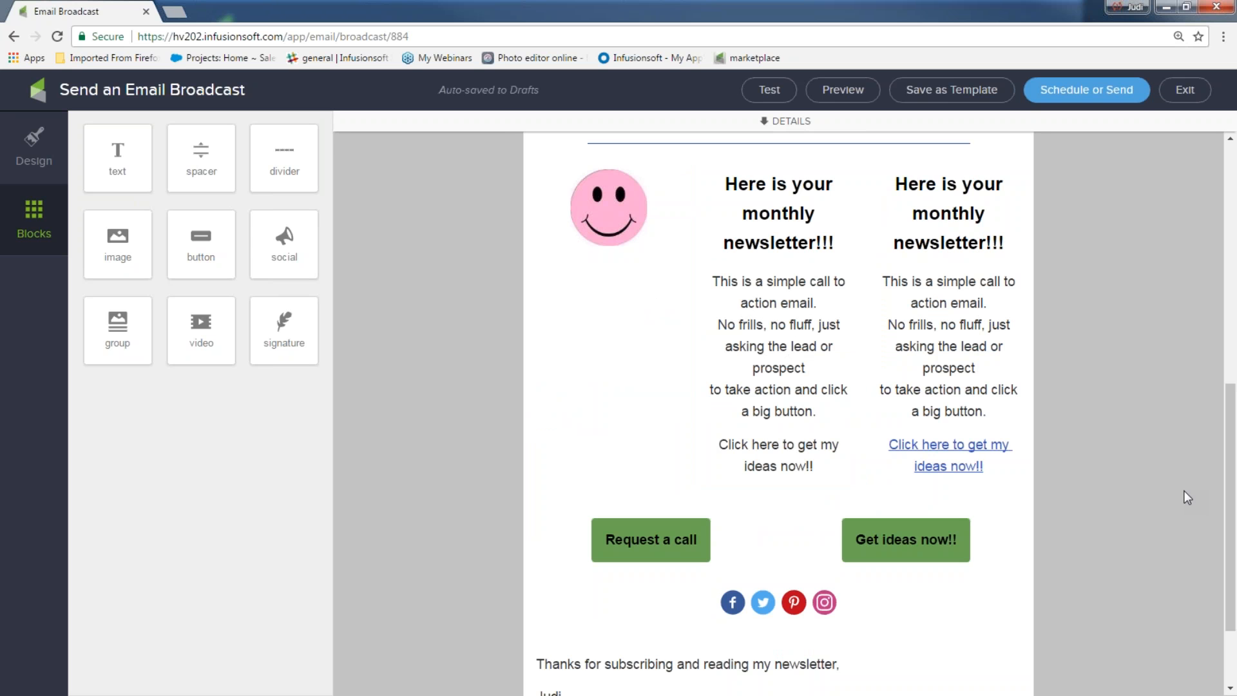
pyautogui.scroll(8, 419, 226)
pyautogui.moveTo(108, 248); pyautogui.dragTo(635, 347)
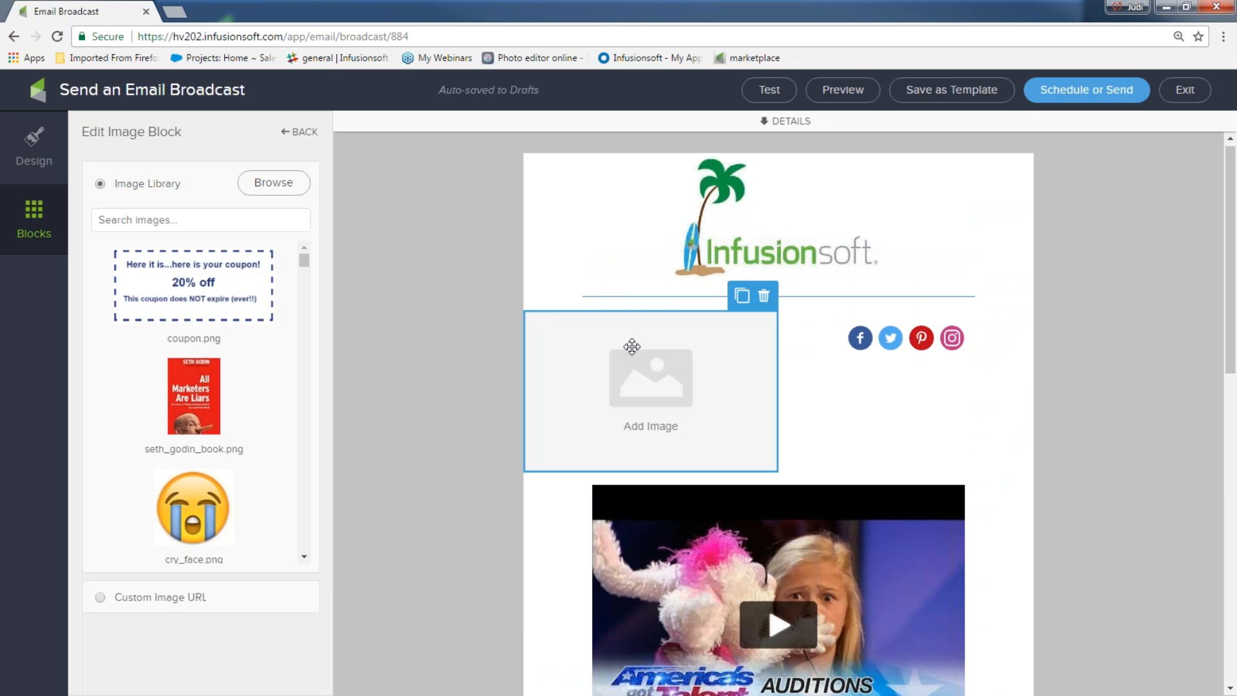
# Step: Upload best_practice from the Fun IS stuff folder into the image block and resize it
pyautogui.click(278, 182)
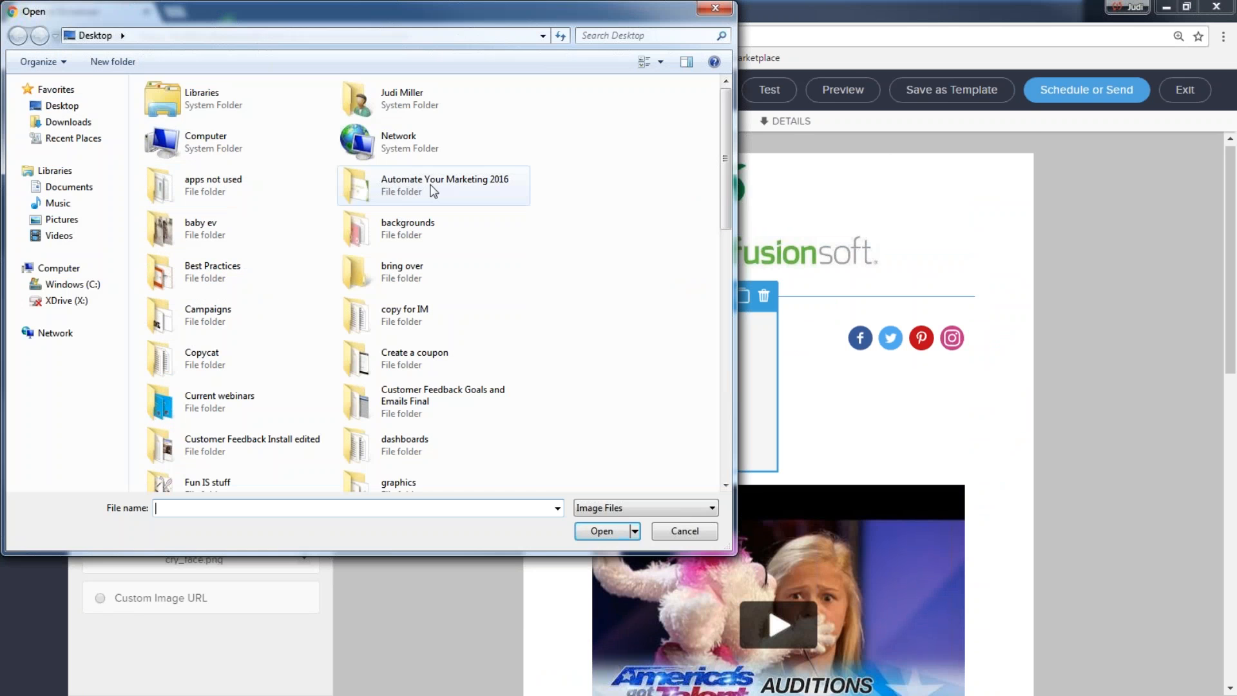
pyautogui.doubleClick(178, 482)
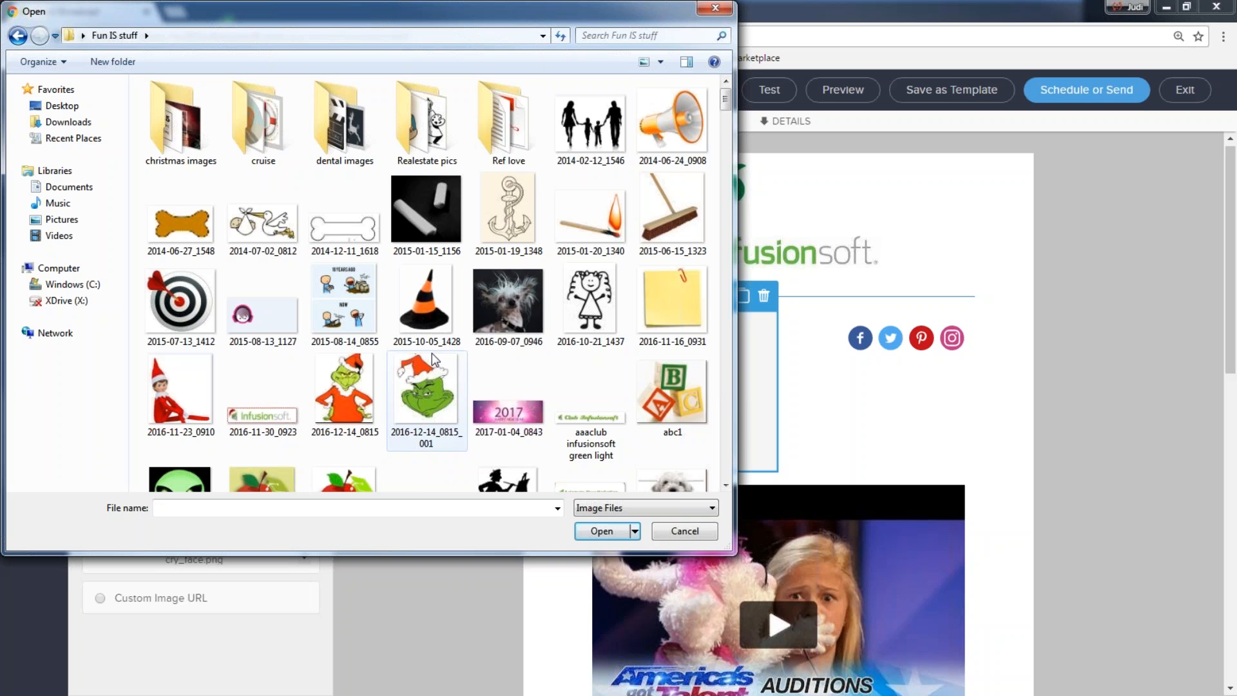
pyautogui.scroll(-5, 464, 328)
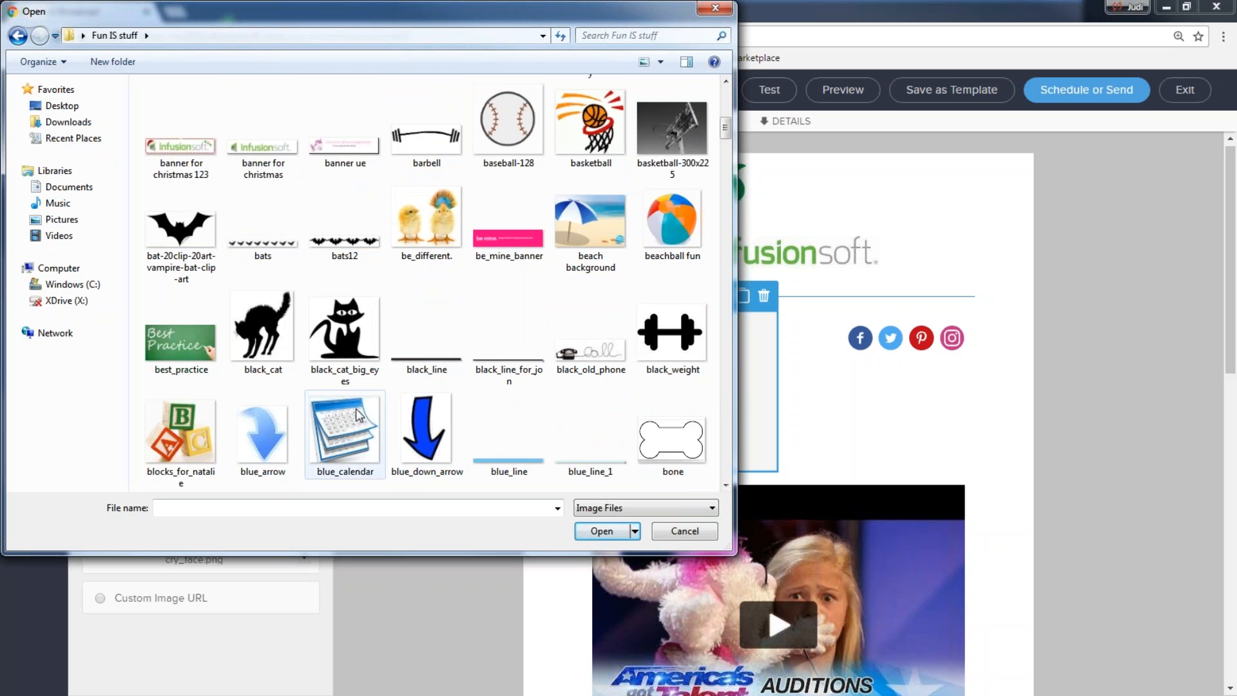
pyautogui.click(165, 350)
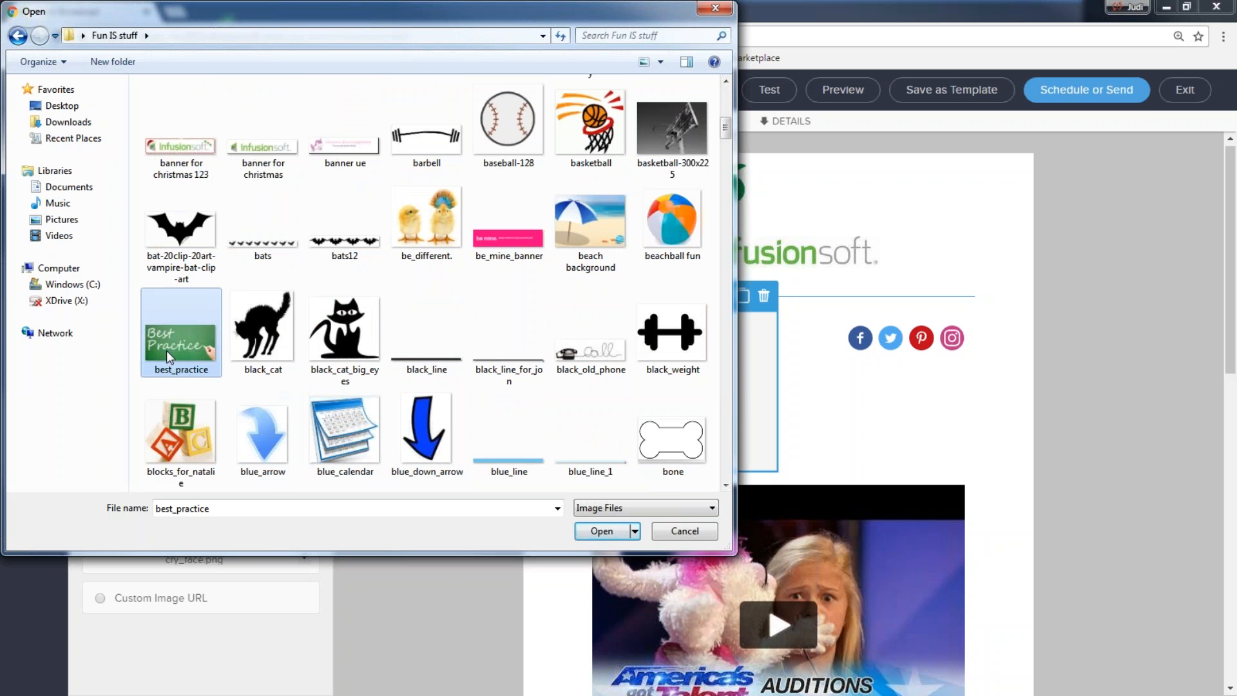
pyautogui.click(600, 529)
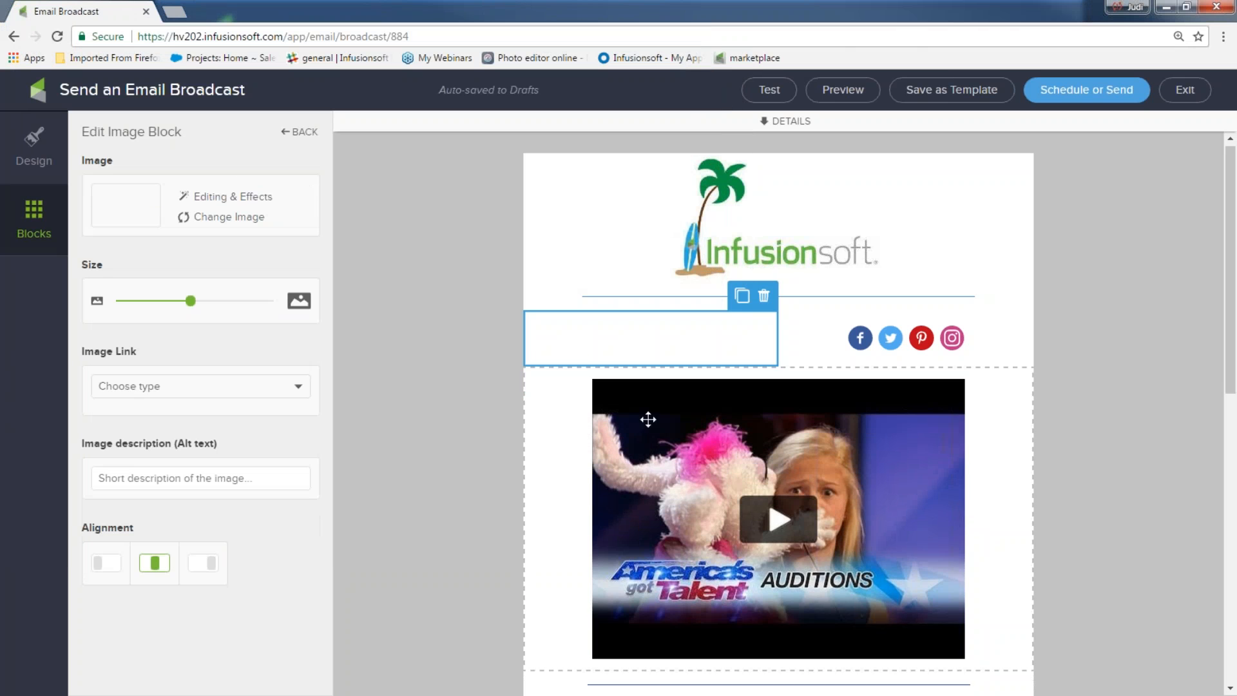
pyautogui.moveTo(190, 300)
pyautogui.mouseDown()
pyautogui.moveTo(232, 303)
pyautogui.moveTo(209, 301)
pyautogui.mouseUp()
pyautogui.click(377, 369)
pyautogui.click(603, 346)
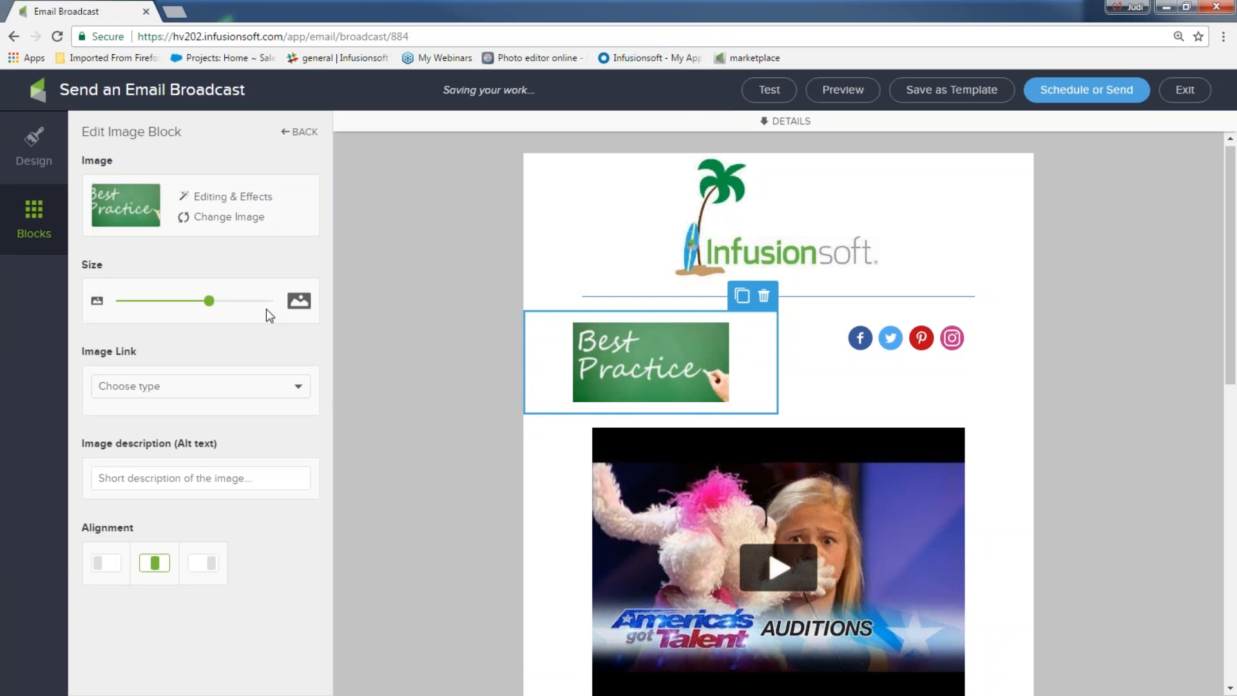
pyautogui.click(229, 218)
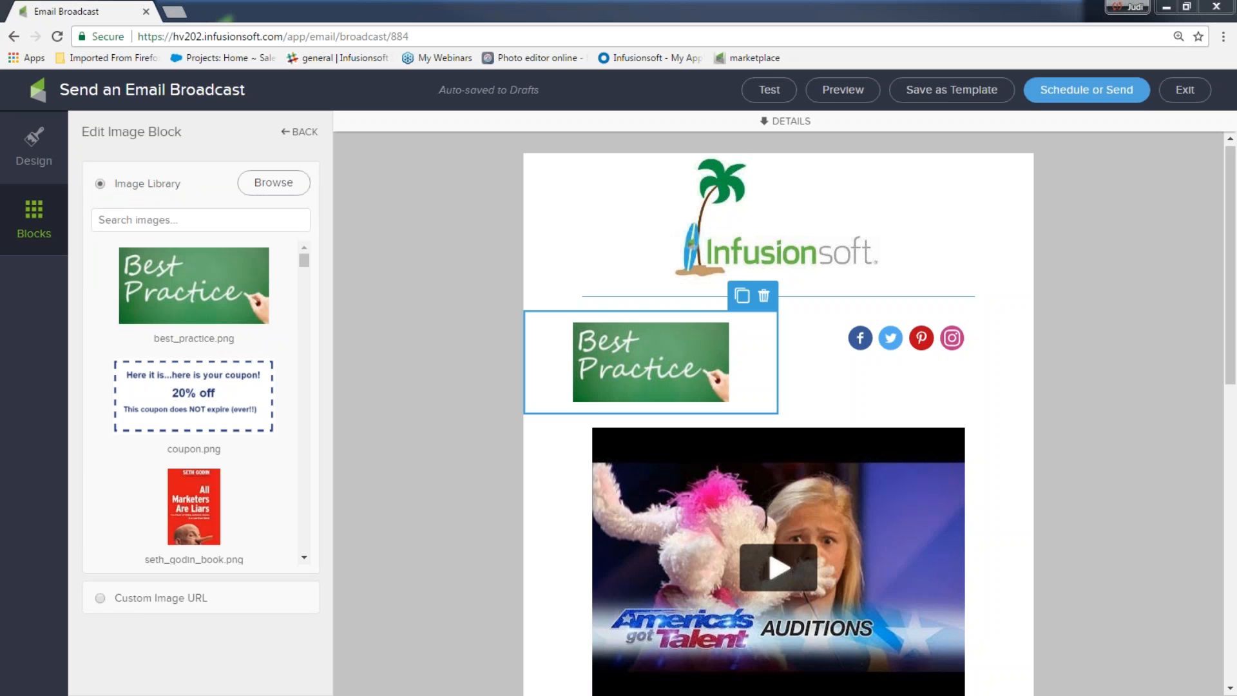
pyautogui.click(408, 467)
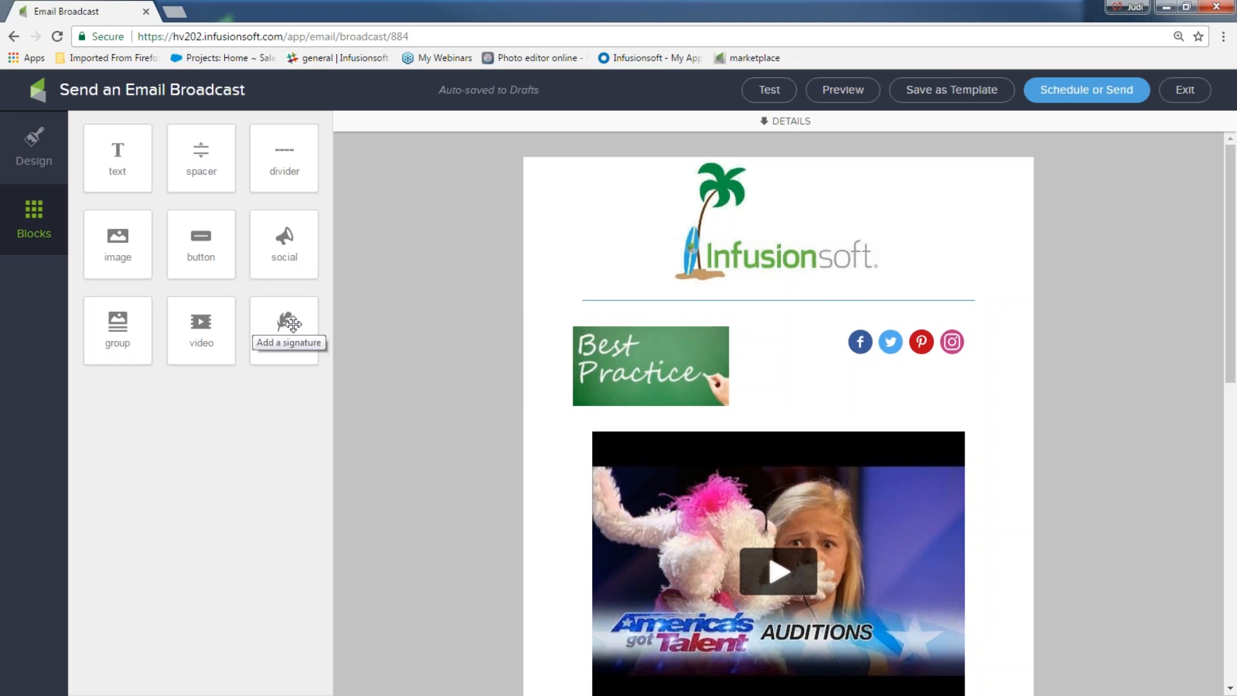
# Step: Exit to the gallery, list Previously Sent broadcasts, and reuse the second sent email as a draft
pyautogui.click(1184, 91)
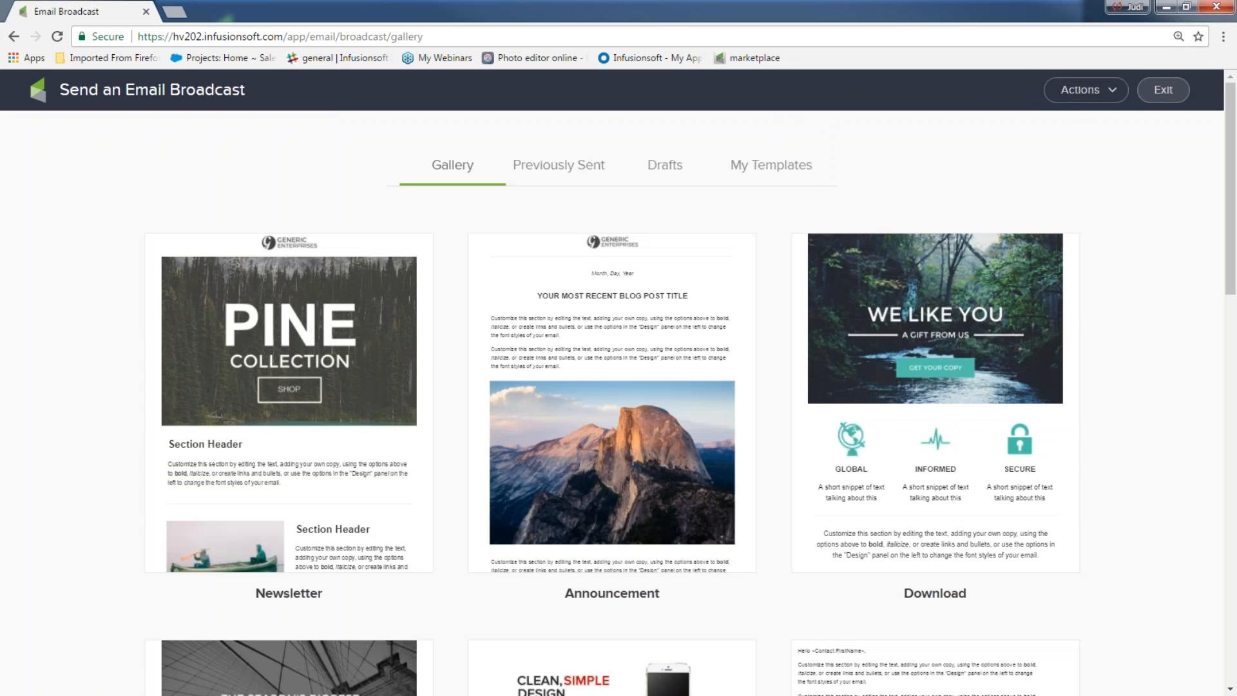
pyautogui.click(587, 168)
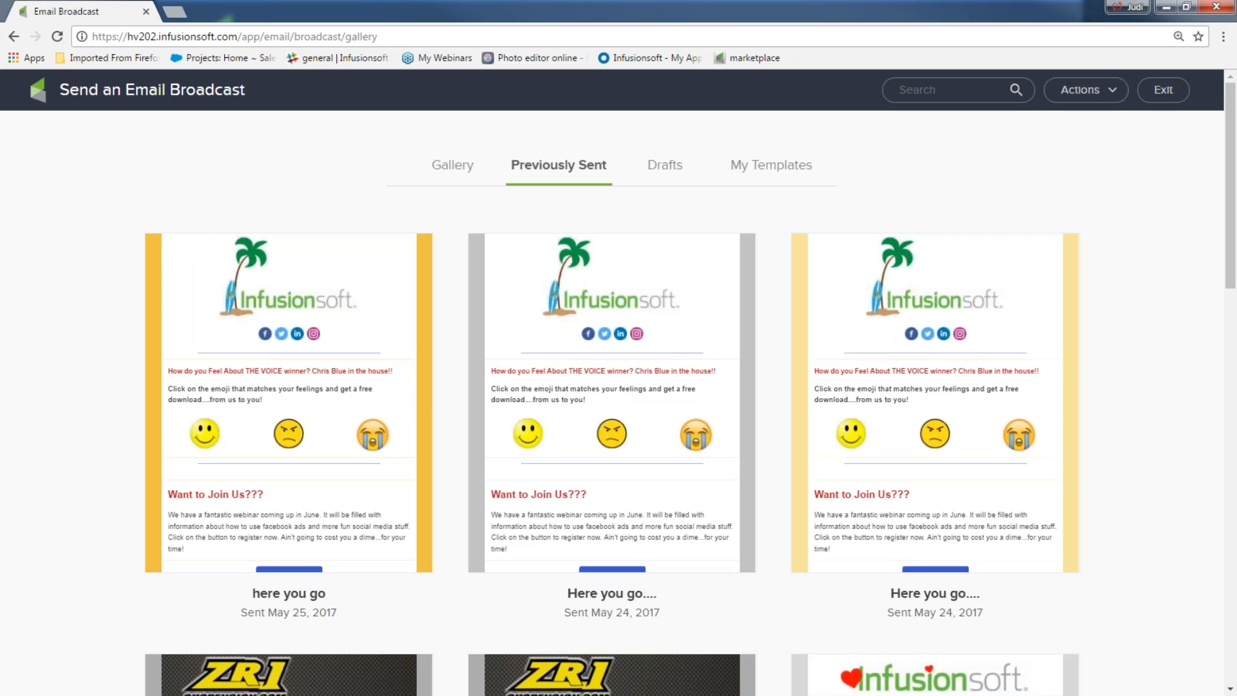
pyautogui.moveTo(573, 331)
pyautogui.click(619, 379)
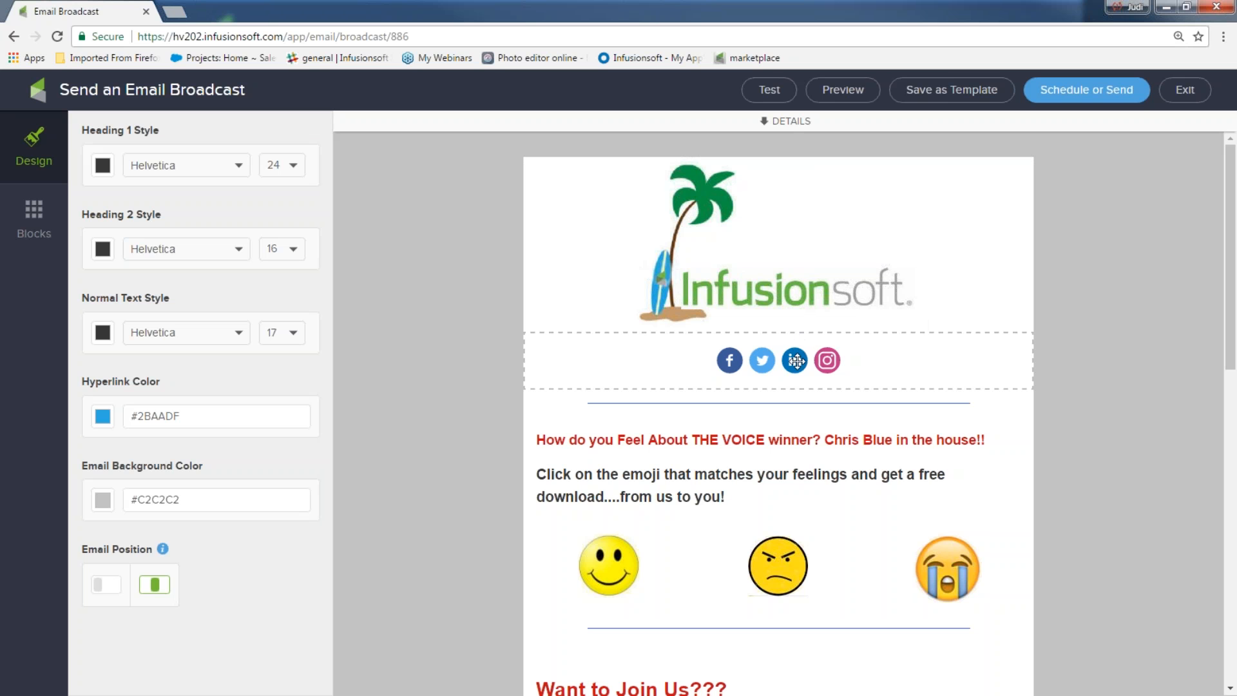
# Step: Review the smiley, angry and crying emoji links, then look over the rest of the draft
pyautogui.scroll(-2, 792, 407)
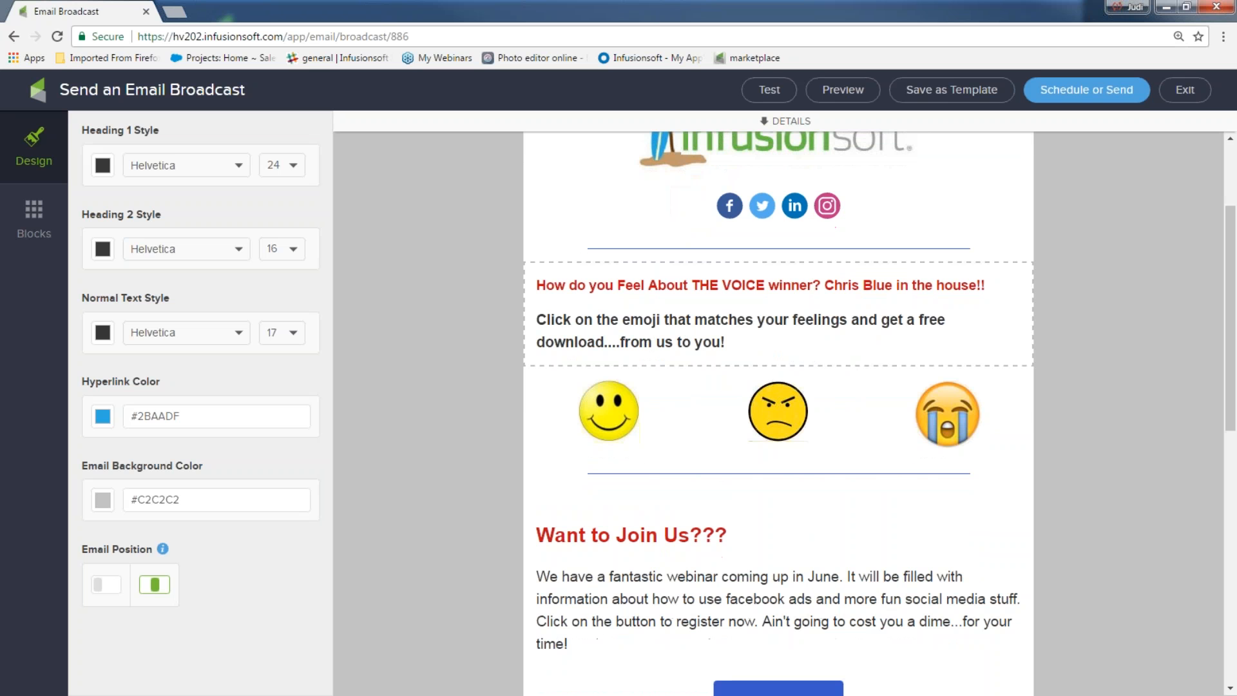
pyautogui.click(644, 403)
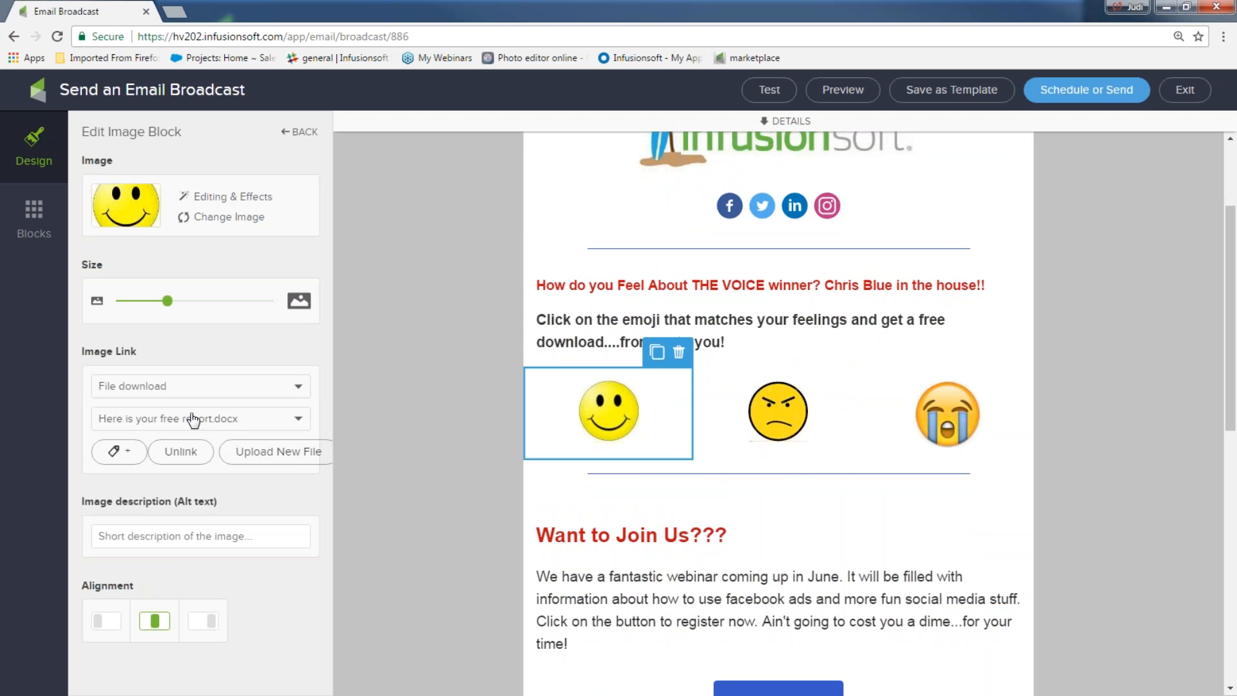
pyautogui.click(775, 414)
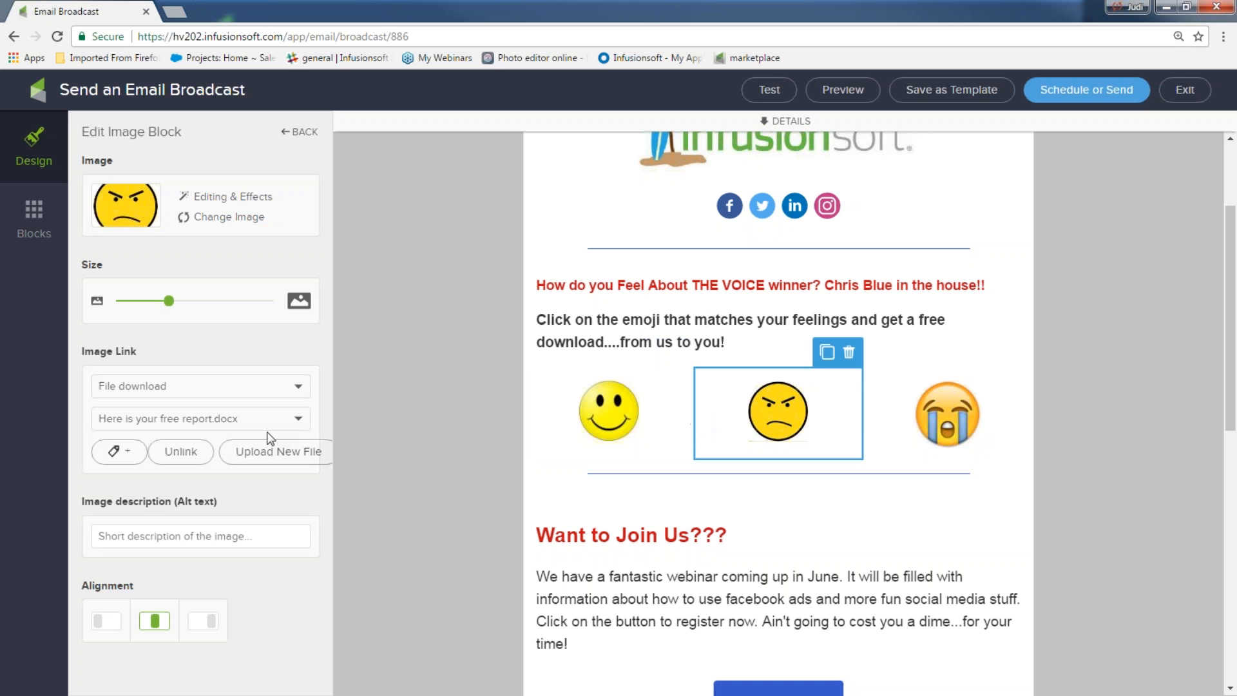
pyautogui.click(965, 421)
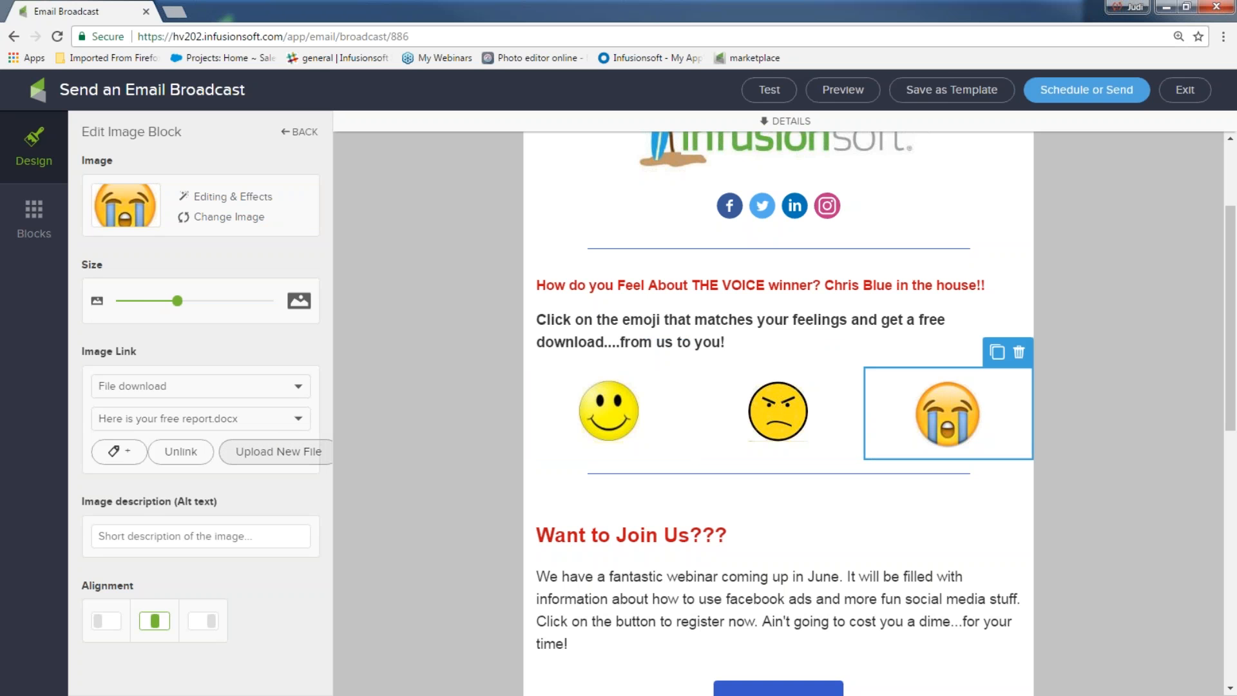
pyautogui.scroll(-2, 690, 390)
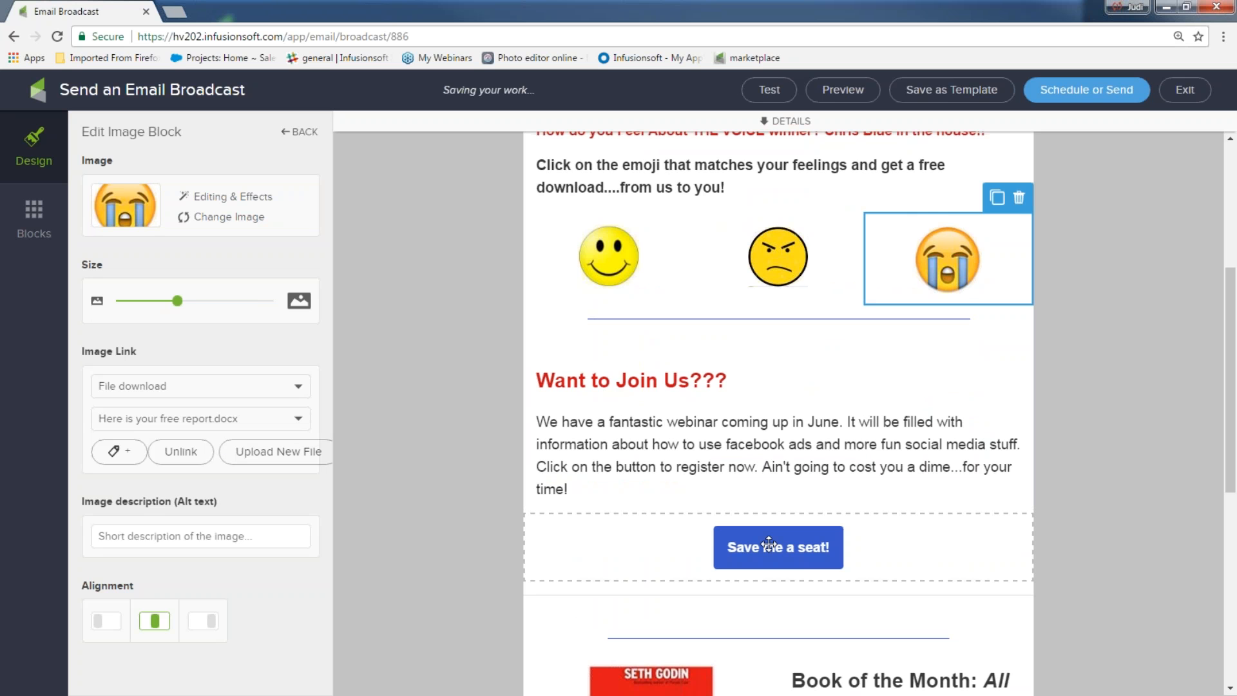
pyautogui.scroll(-5, 769, 543)
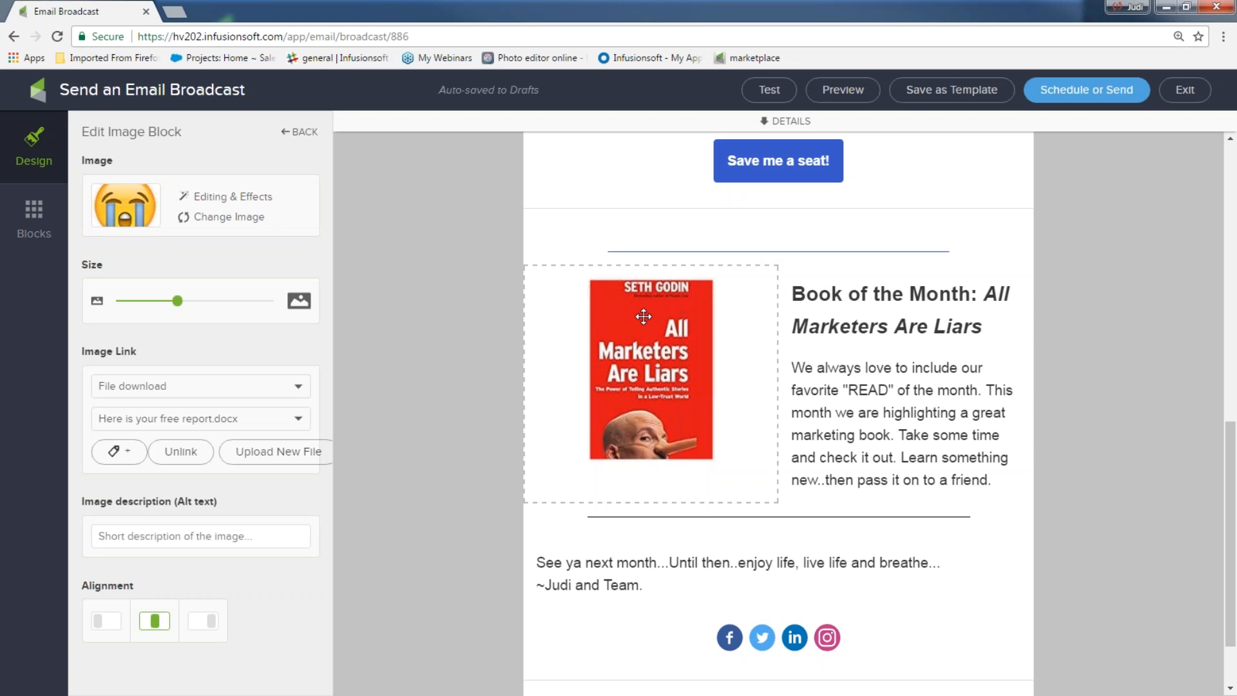
pyautogui.scroll(-2, 864, 340)
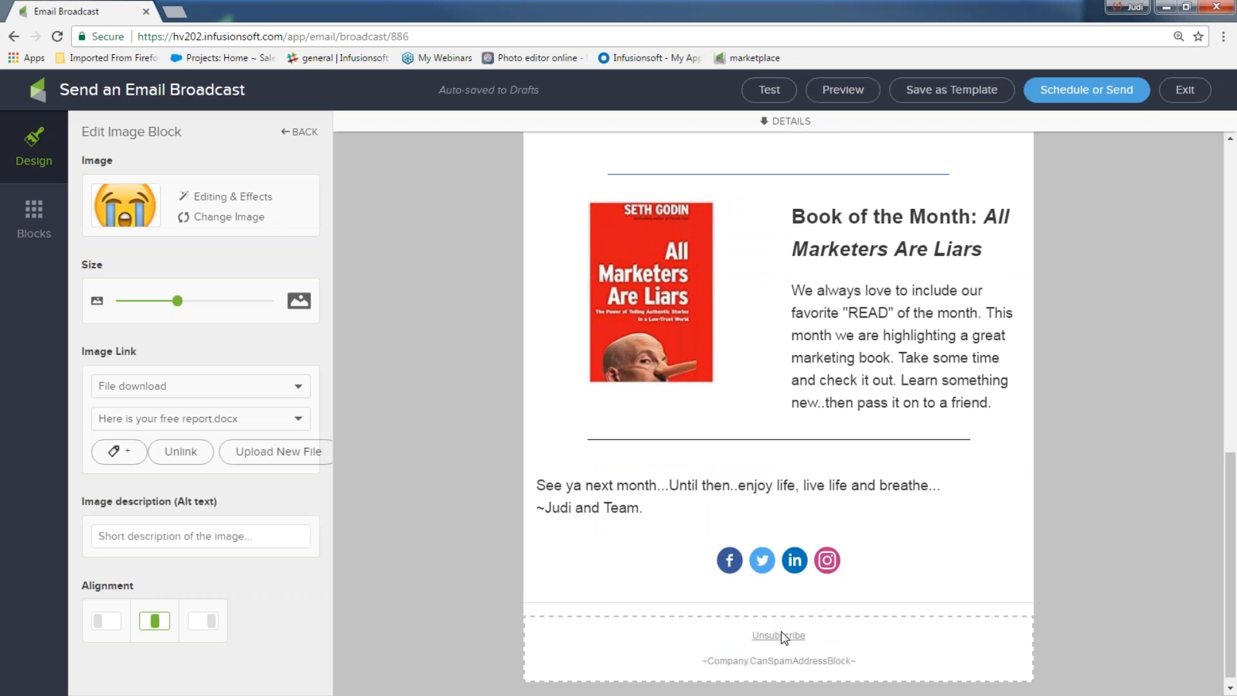
pyautogui.click(422, 424)
# Step: Set the email background colour to light grey #D7D7D7 after briefly trying yellow
pyautogui.scroll(5, 412, 396)
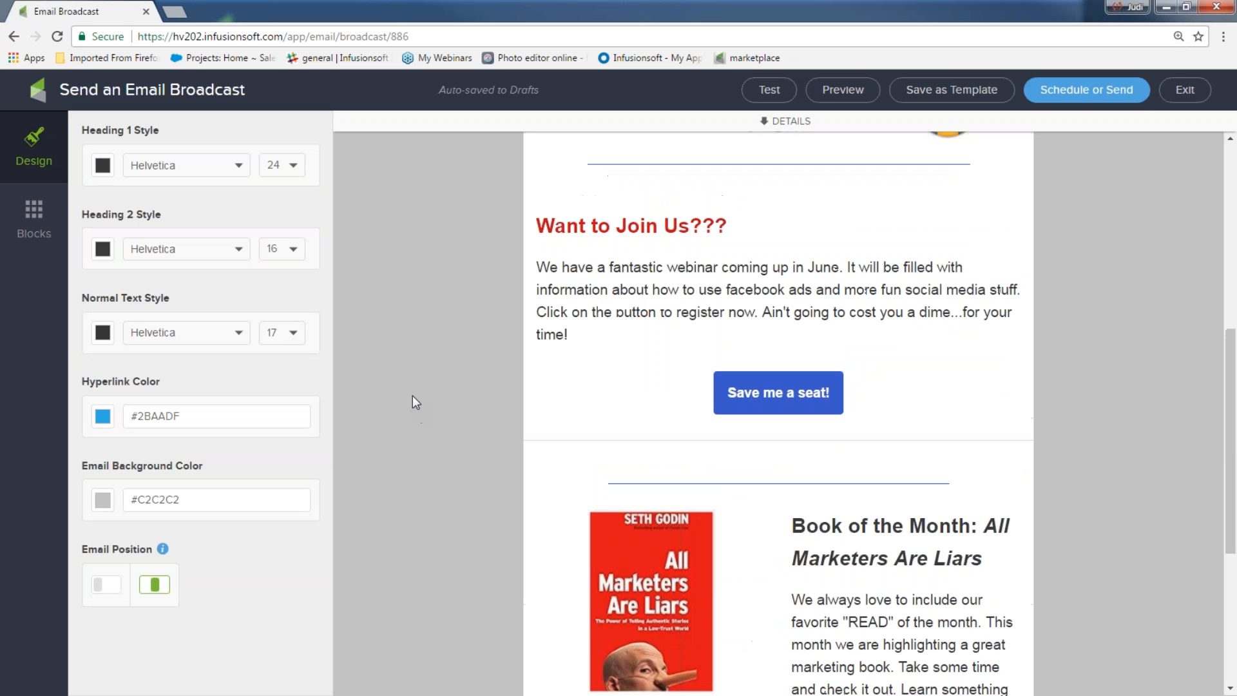
pyautogui.click(102, 505)
pyautogui.click(162, 577)
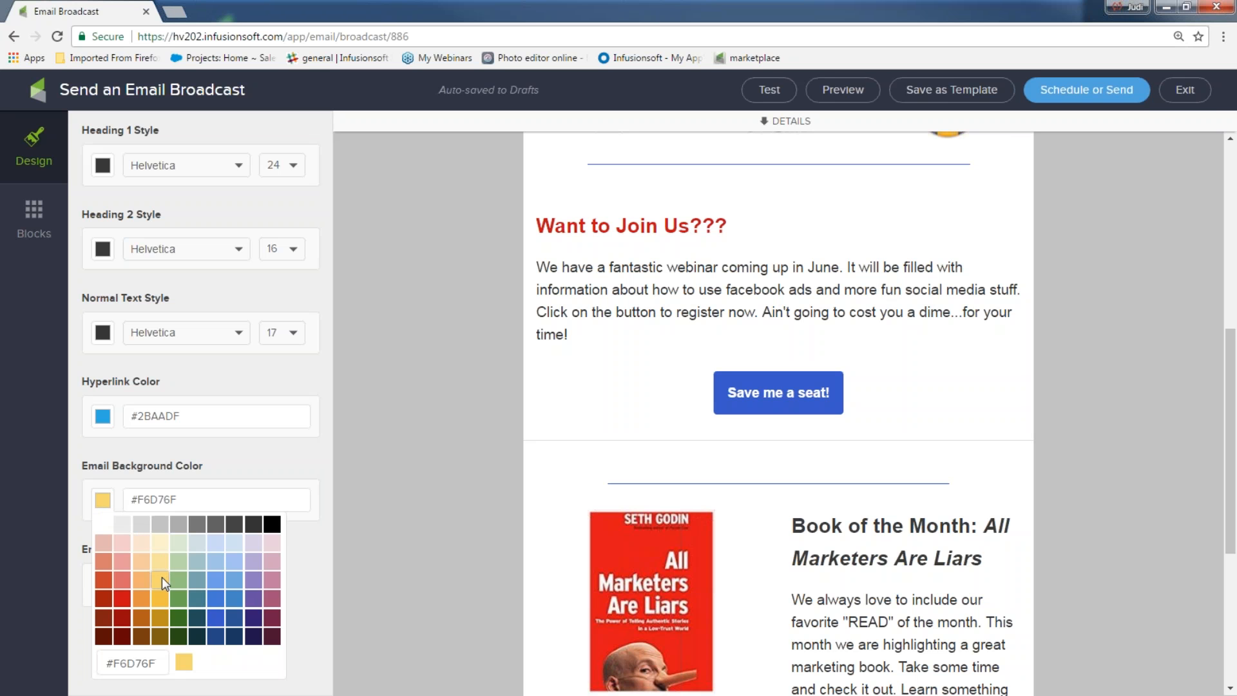
pyautogui.click(105, 509)
pyautogui.click(105, 509)
pyautogui.click(140, 525)
pyautogui.scroll(8, 457, 384)
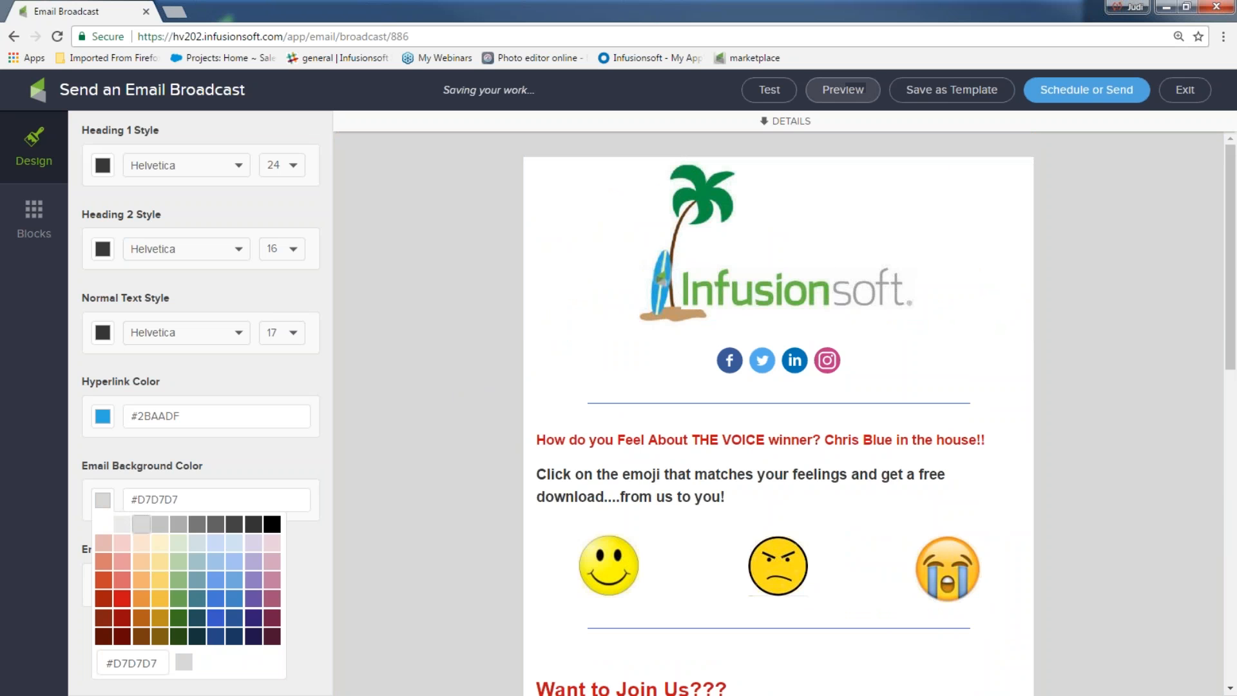
pyautogui.press('Escape')
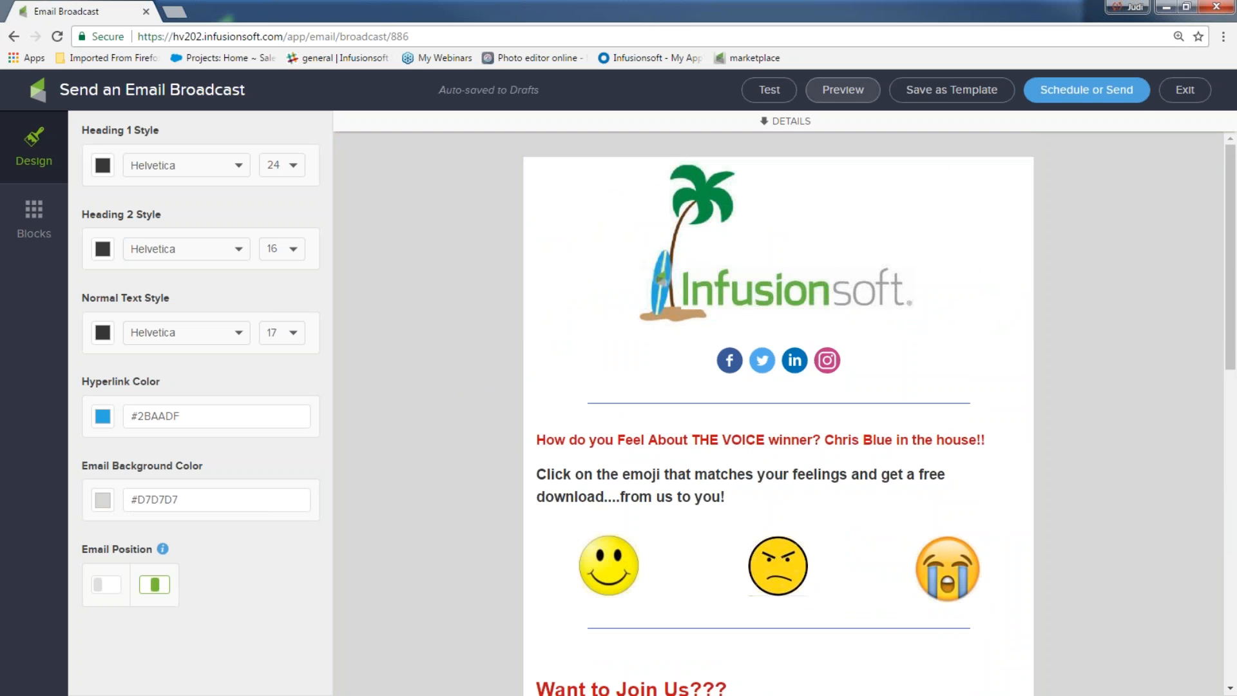
pyautogui.click(856, 91)
pyautogui.scroll(-12, 1002, 297)
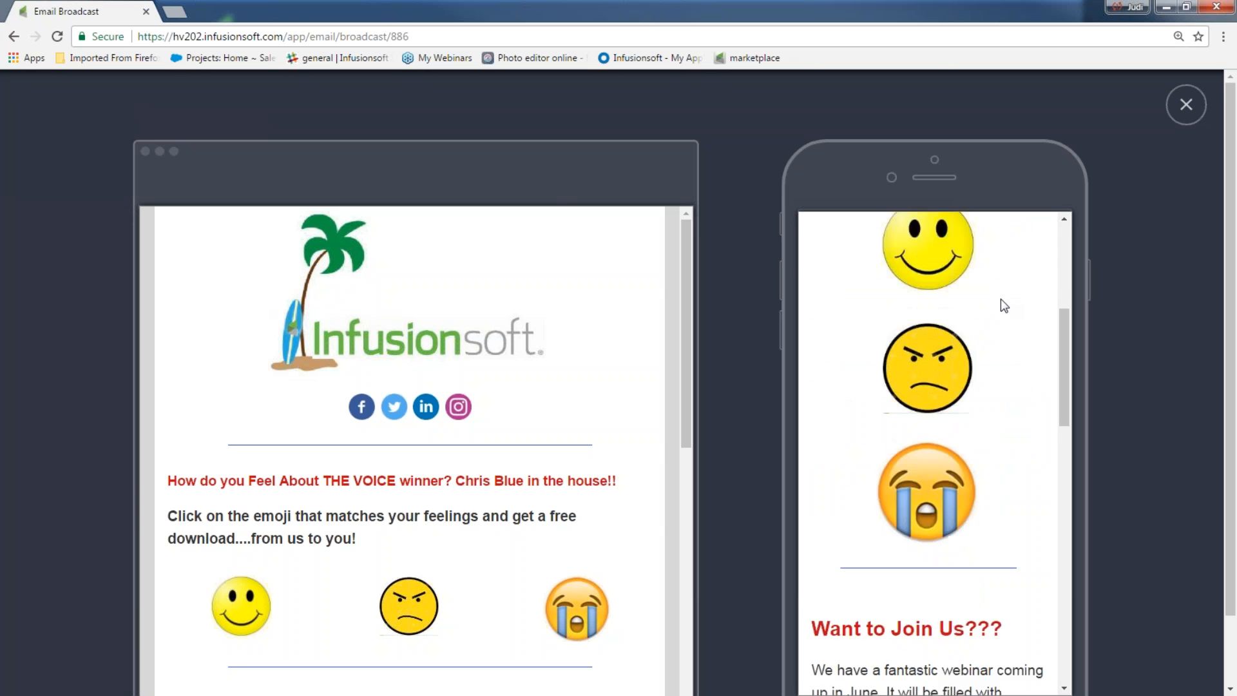
pyautogui.scroll(-8, 1002, 296)
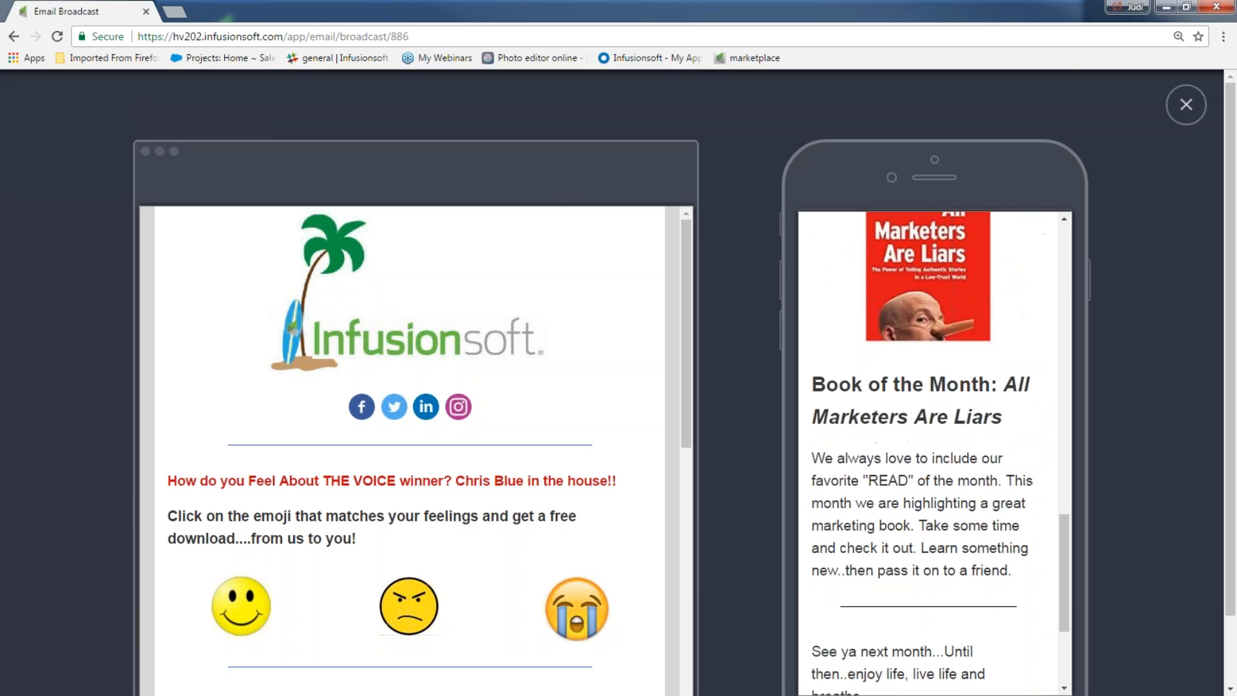
pyautogui.moveTo(1065, 505); pyautogui.dragTo(1067, 161)
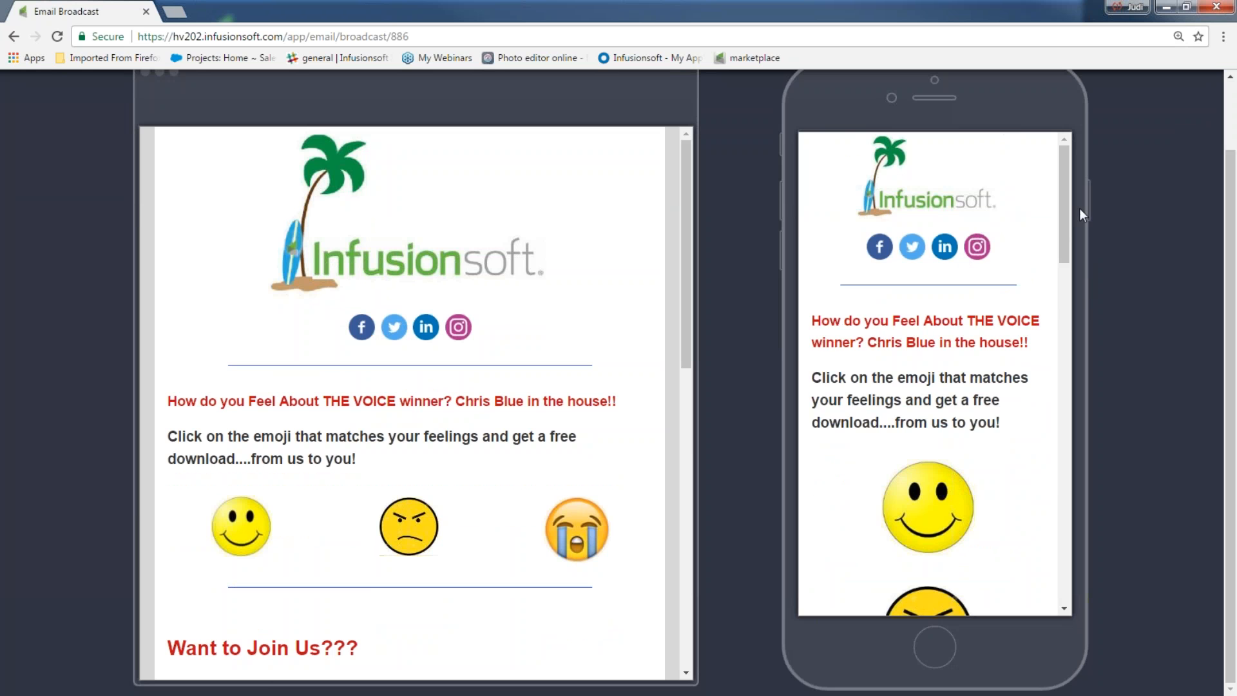
pyautogui.moveTo(1071, 208); pyautogui.dragTo(1066, 358)
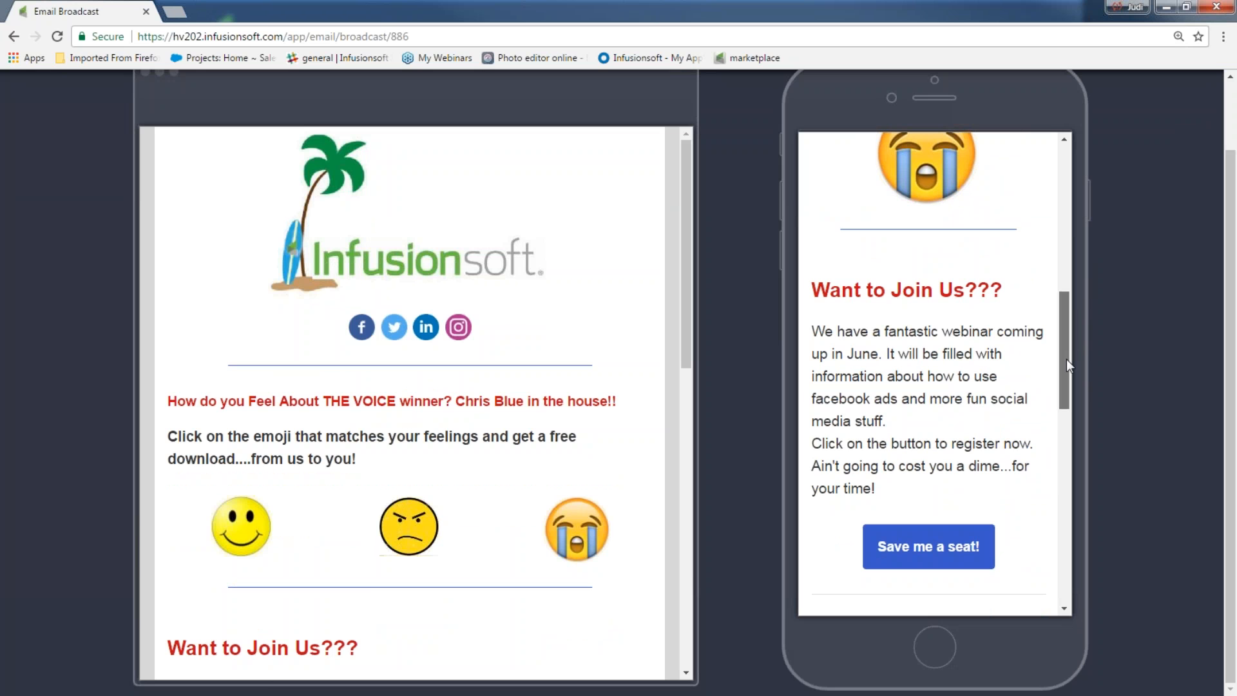
pyautogui.moveTo(1066, 358); pyautogui.dragTo(1052, 565)
pyautogui.scroll(-5, 500, 277)
pyautogui.scroll(-7, 500, 277)
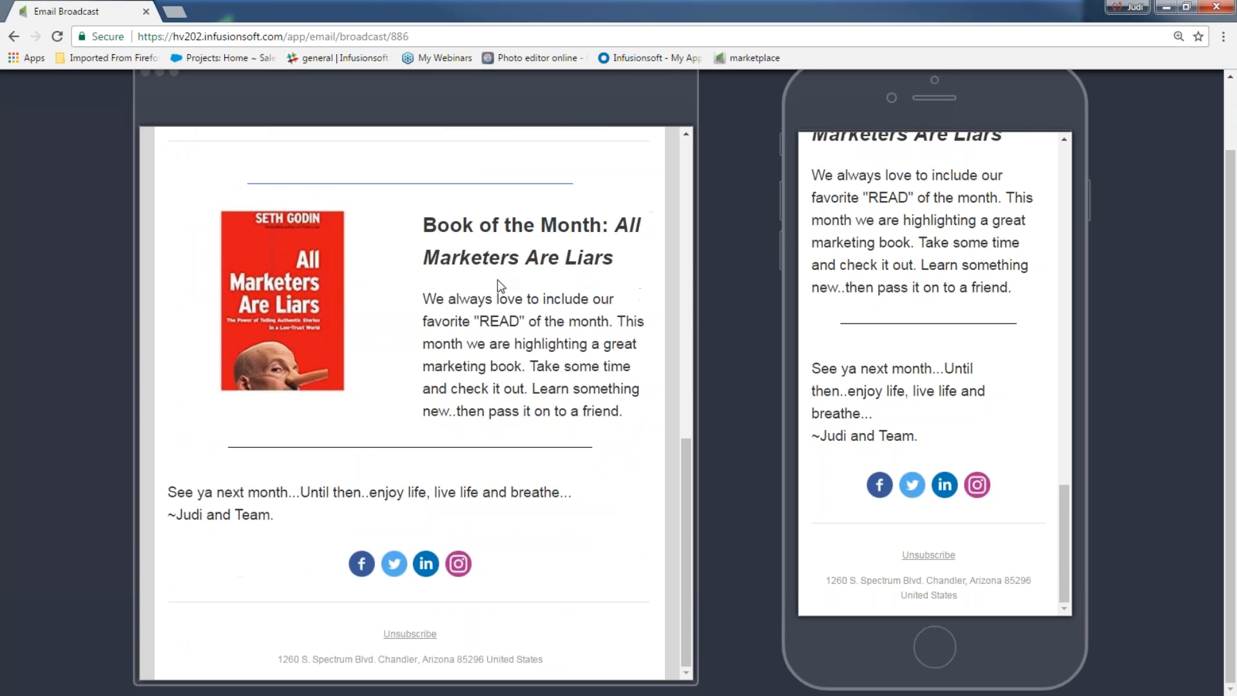
pyautogui.scroll(2, 1191, 122)
pyautogui.click(1186, 105)
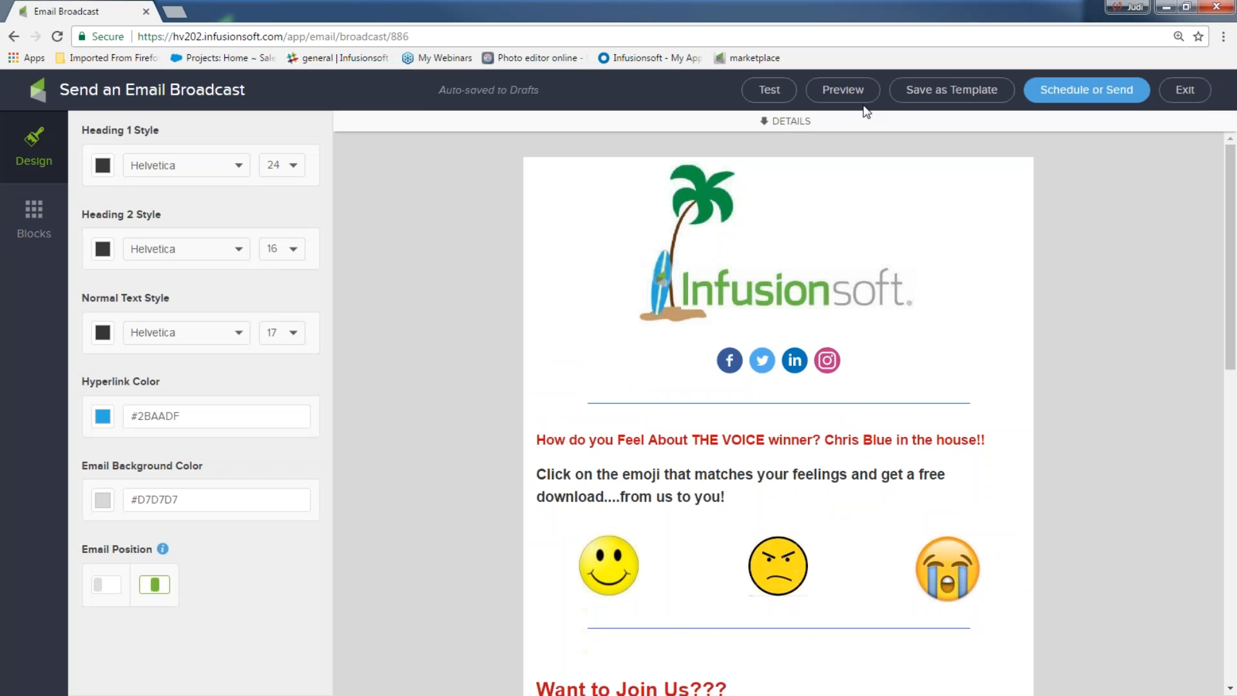
pyautogui.click(772, 94)
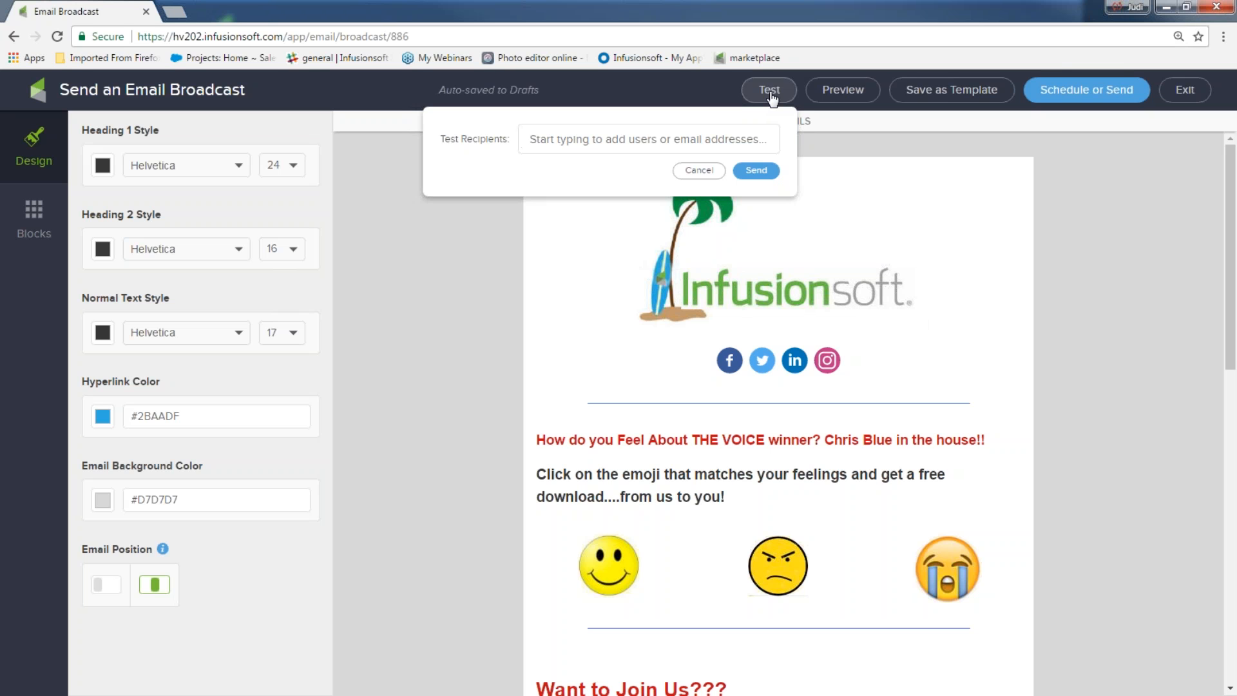
pyautogui.click(1160, 247)
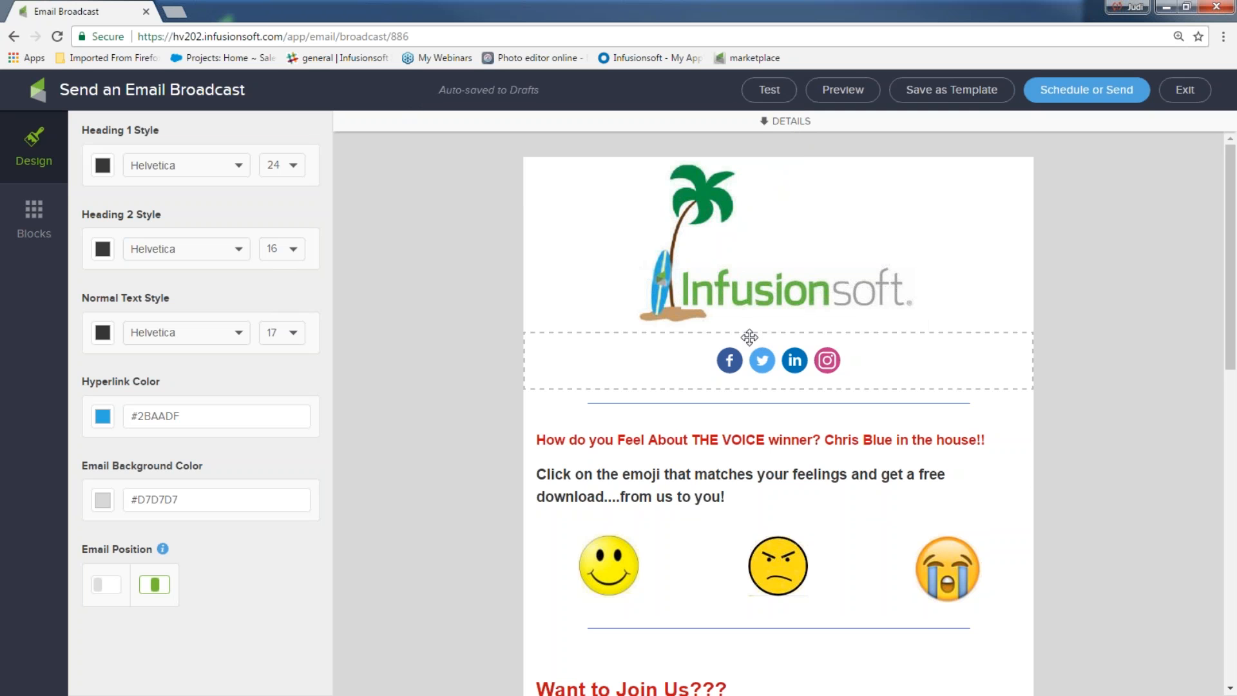
# Step: Save the email as the template 'My favorite email' and exit the editor
pyautogui.click(960, 96)
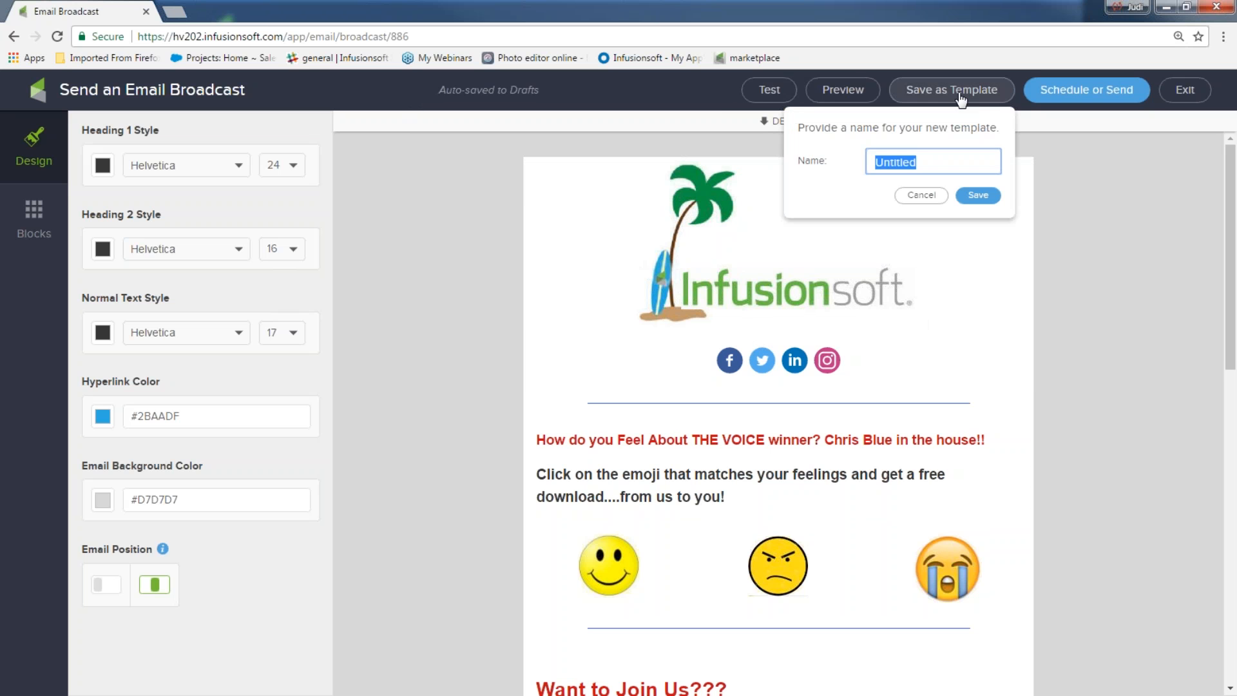
pyautogui.write('My favorite email')
pyautogui.click(982, 196)
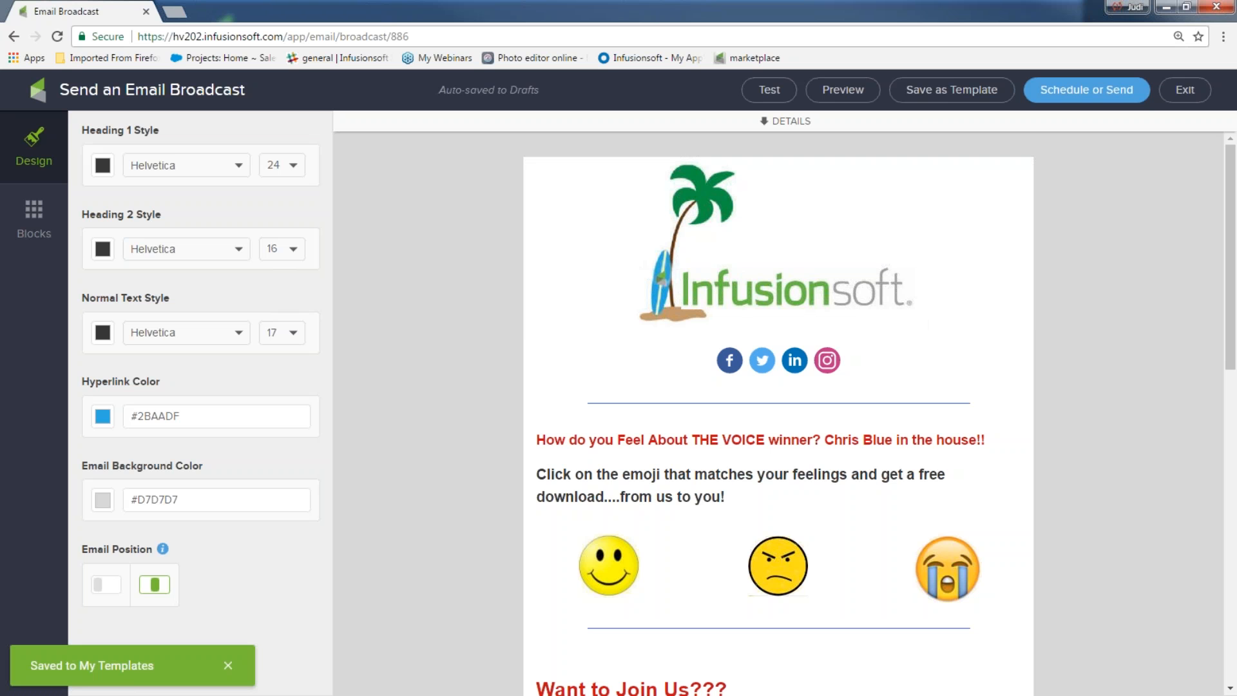
pyautogui.click(1175, 90)
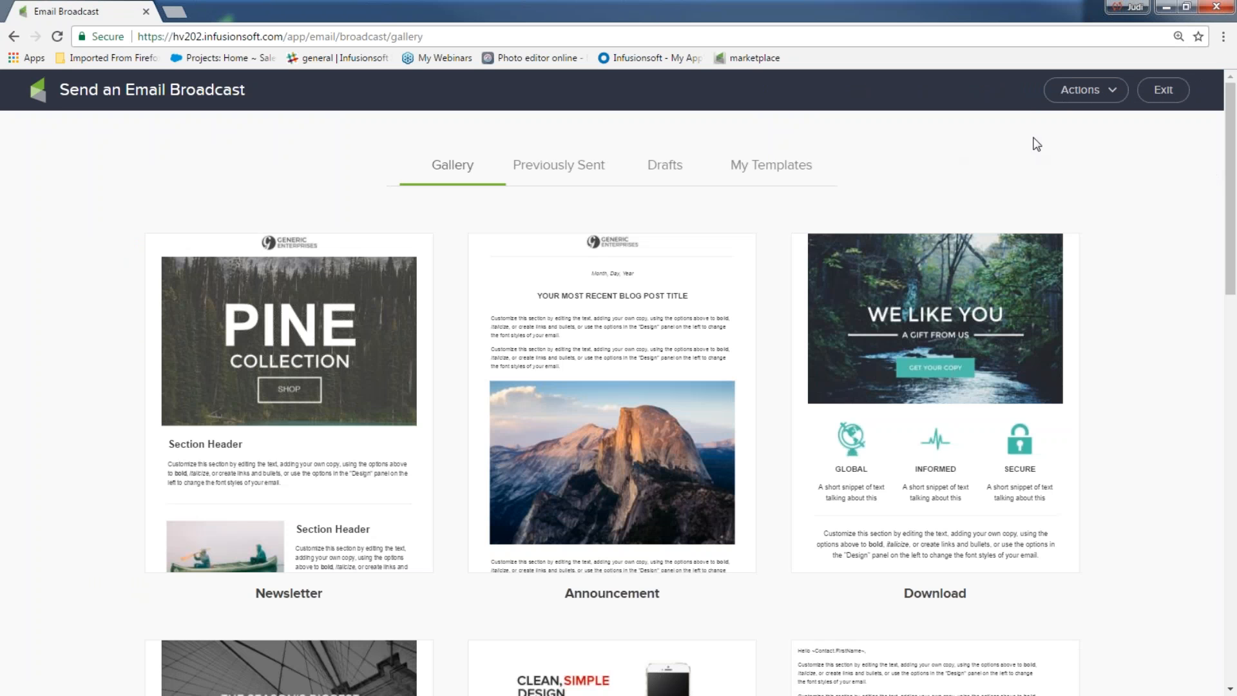
# Step: Go through the dashboard to Marketing > Email & Broadcasts and start a new broadcast
pyautogui.click(1163, 90)
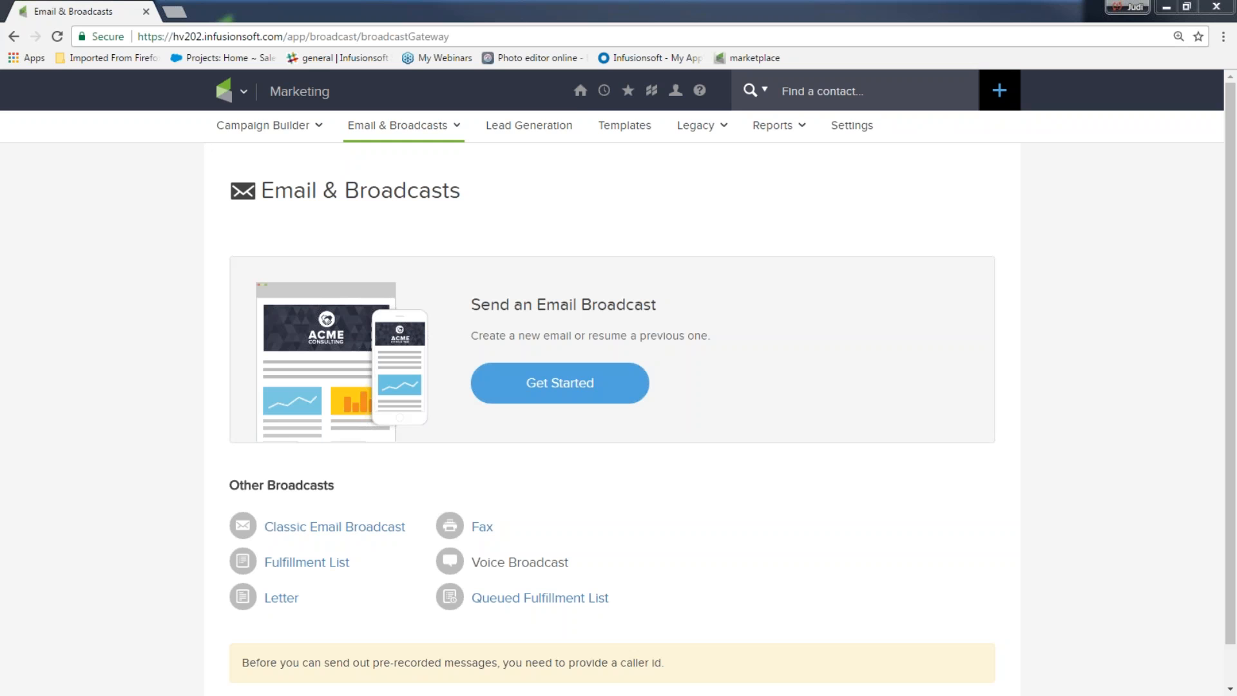
pyautogui.moveTo(582, 92)
pyautogui.click(555, 191)
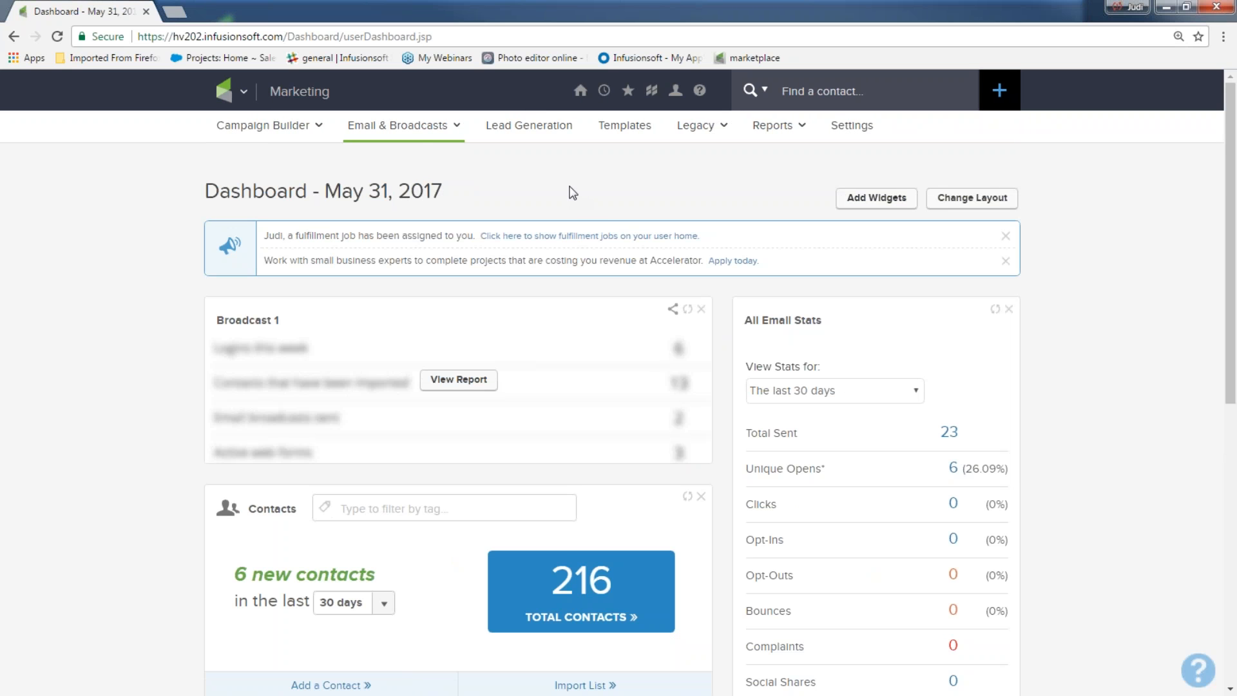
pyautogui.click(221, 91)
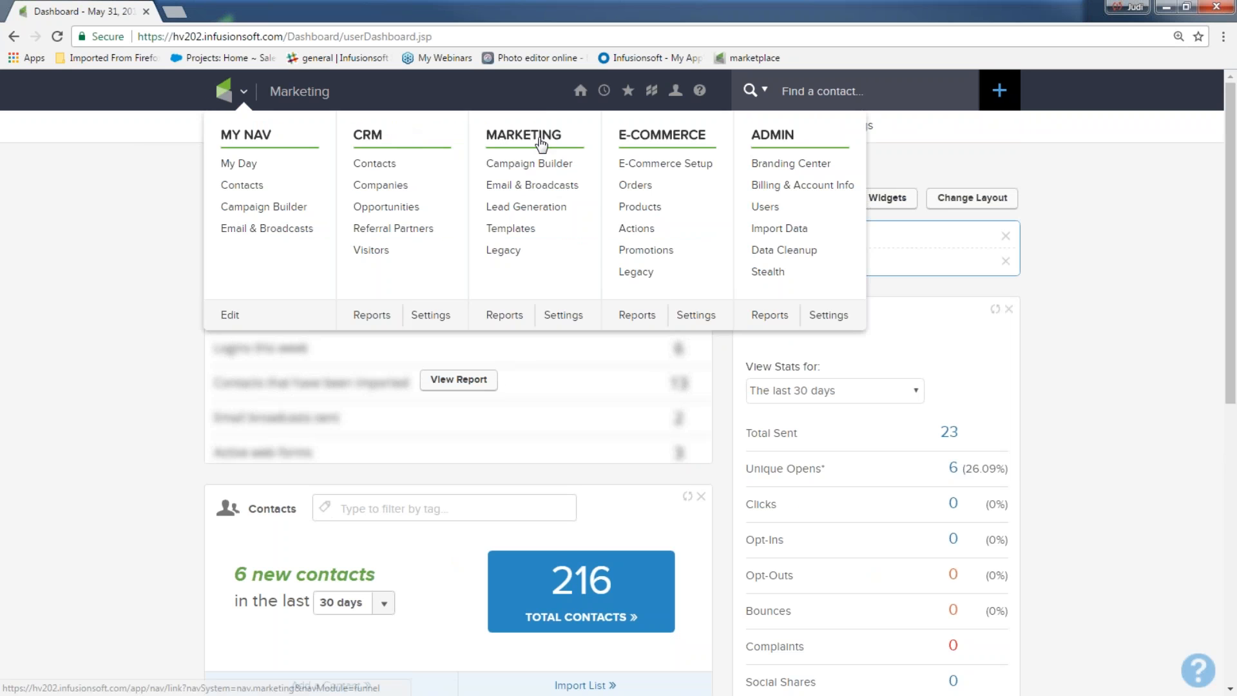
pyautogui.click(528, 186)
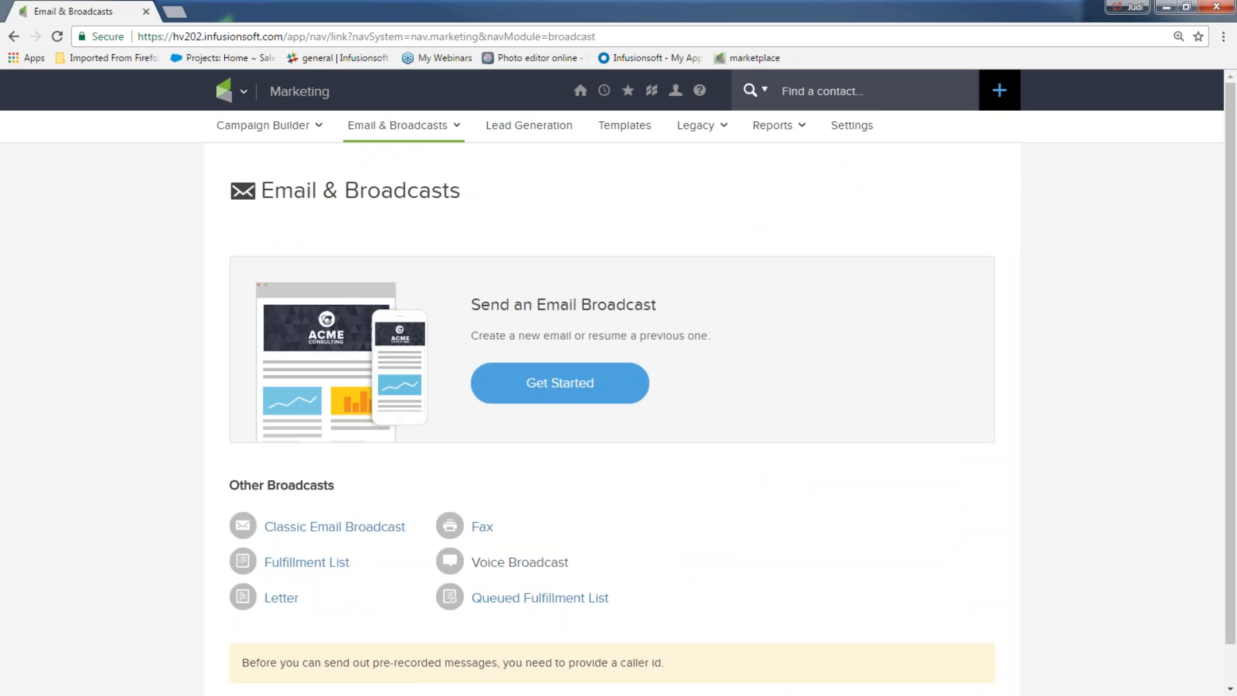
pyautogui.click(584, 388)
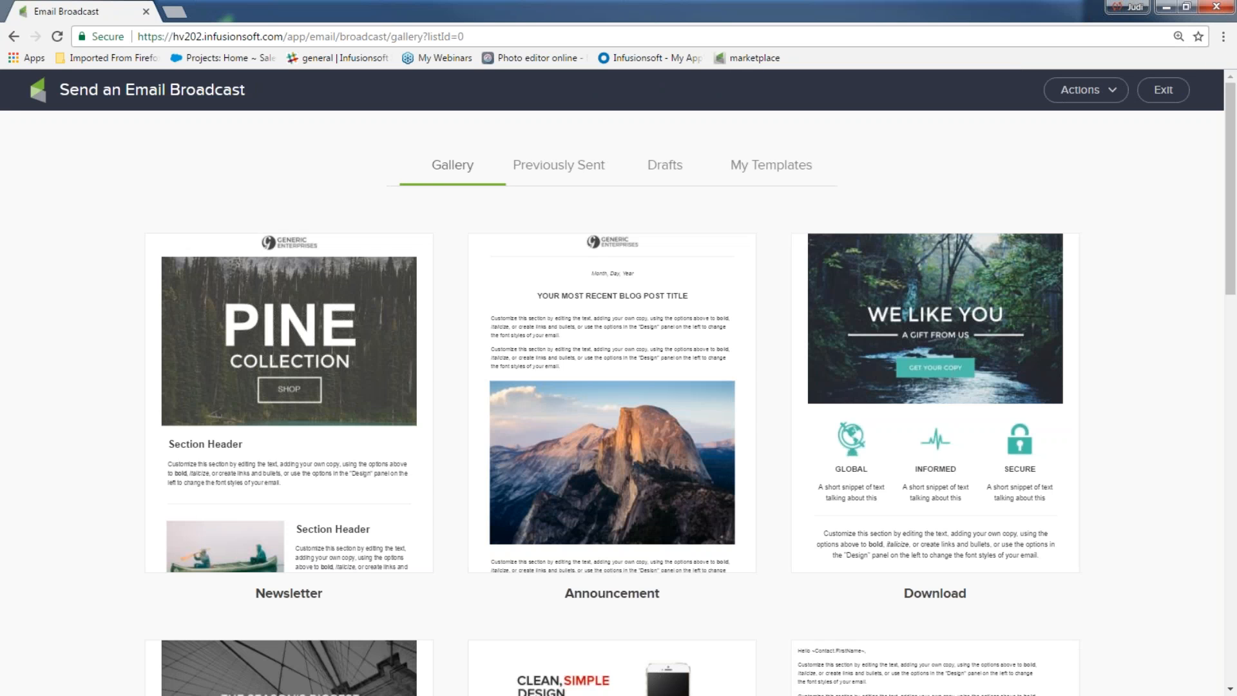
# Step: Use the My favorite email template from My Templates and expand its sender, recipients and subject details
pyautogui.click(746, 169)
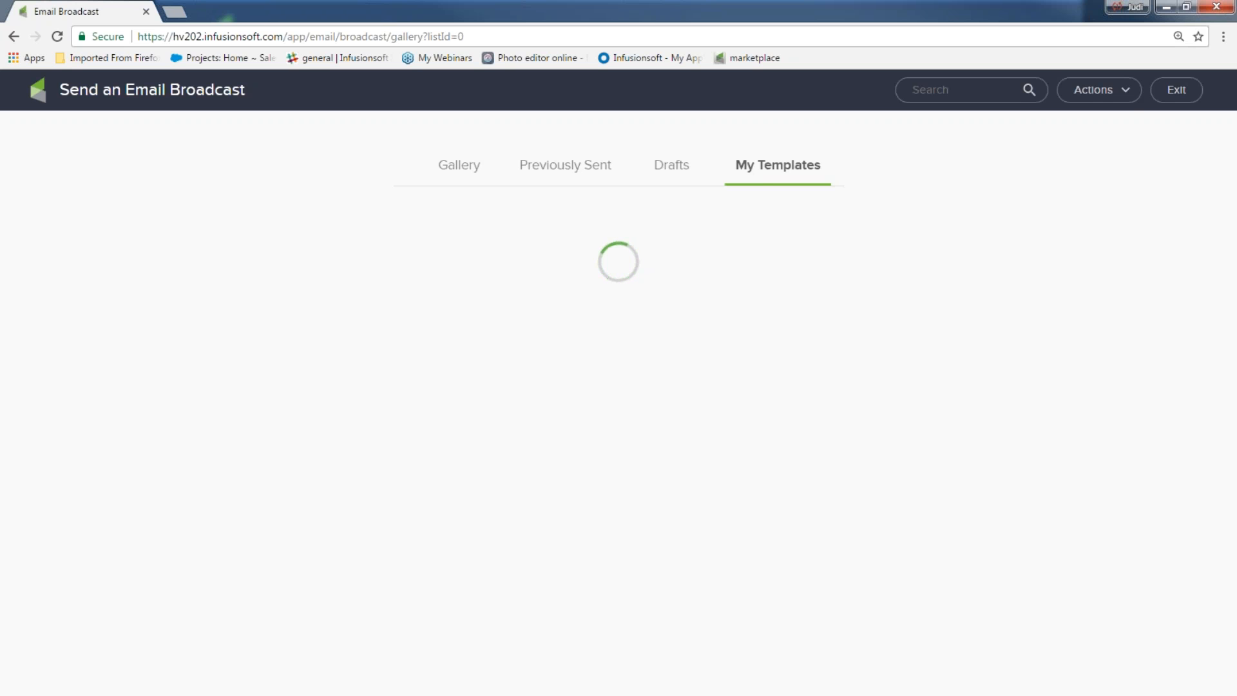
pyautogui.moveTo(288, 470)
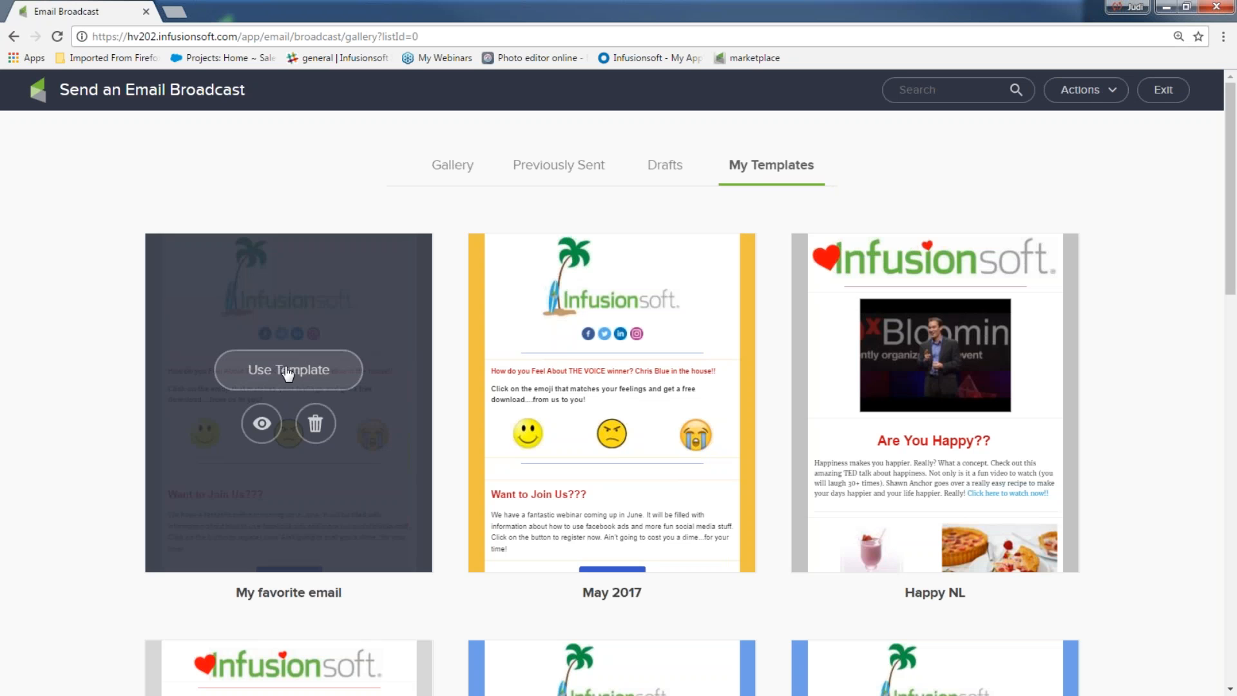
pyautogui.click(288, 373)
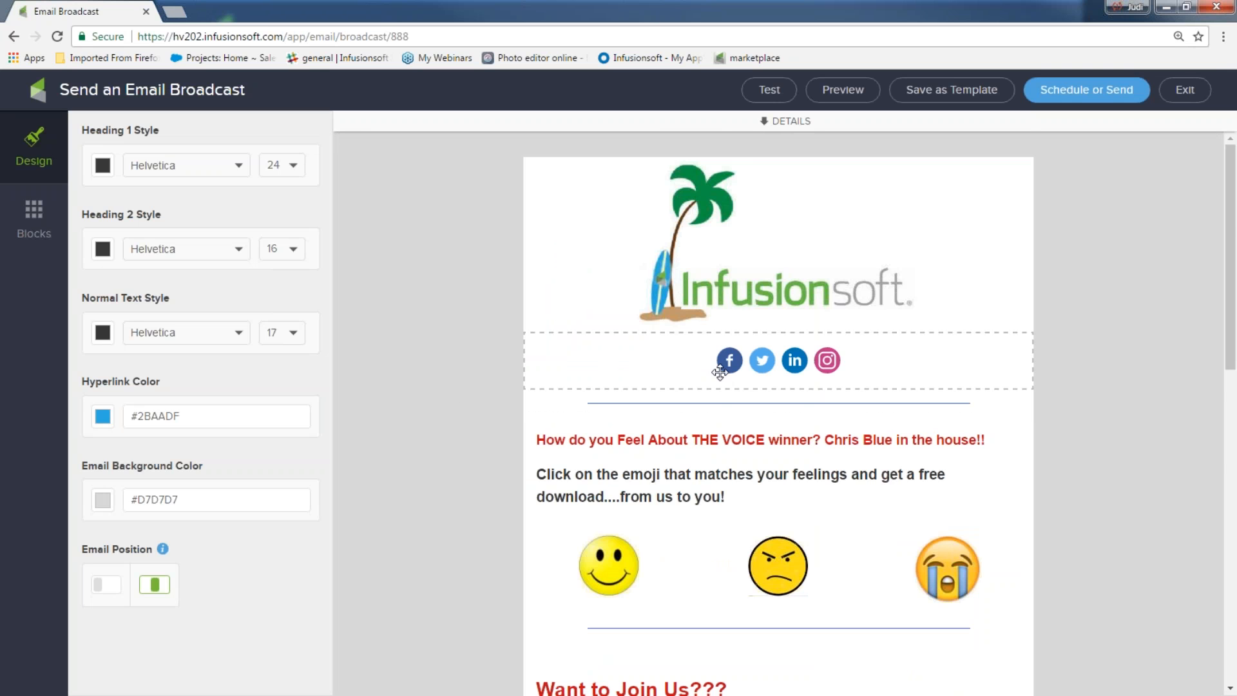
pyautogui.scroll(-3, 694, 362)
pyautogui.scroll(-8, 693, 366)
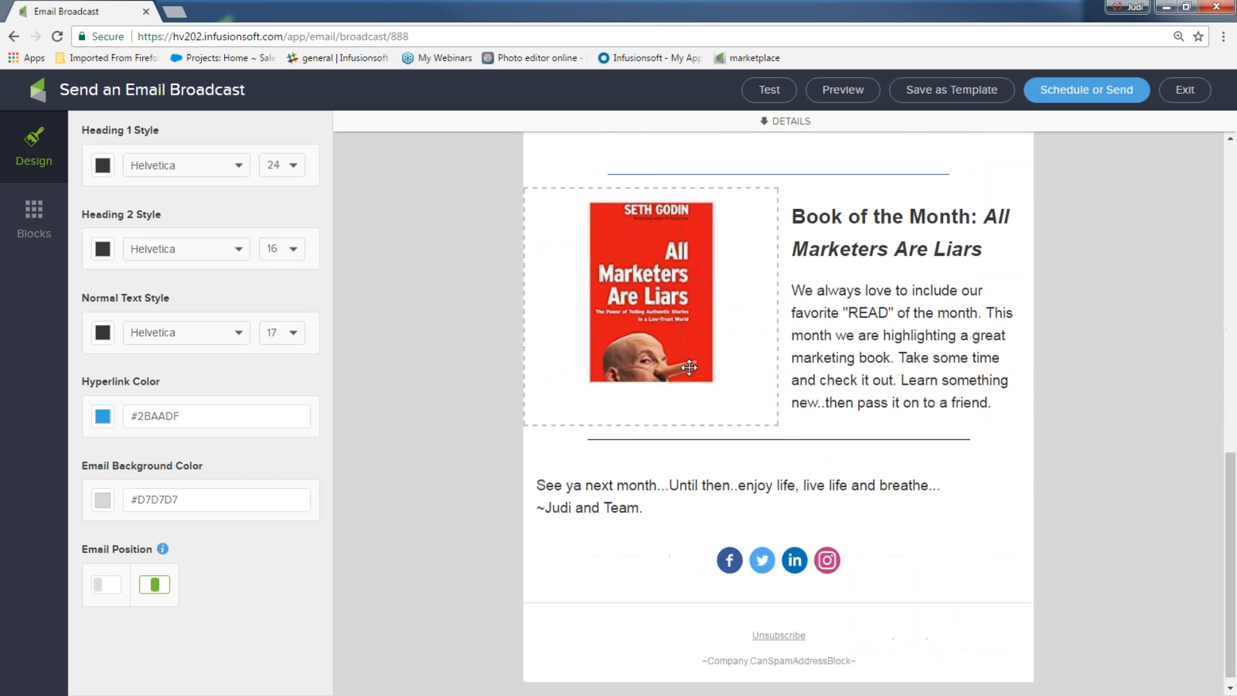
pyautogui.scroll(6, 693, 365)
pyautogui.scroll(5, 709, 232)
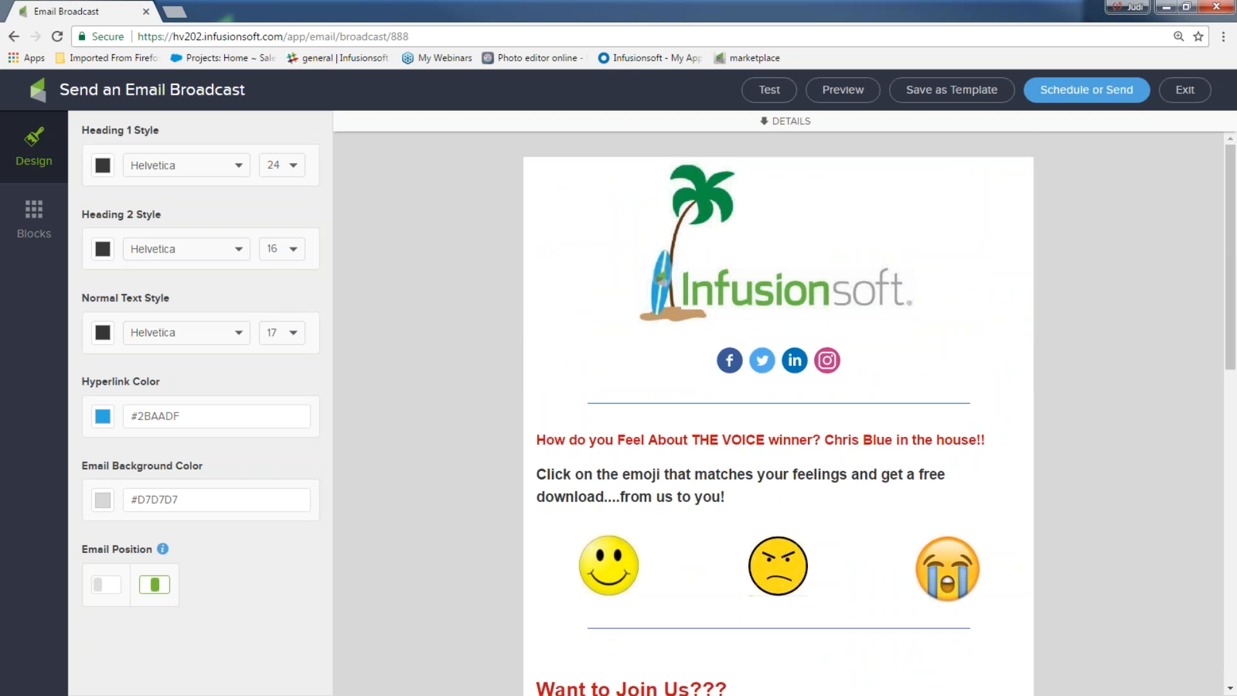
pyautogui.click(787, 121)
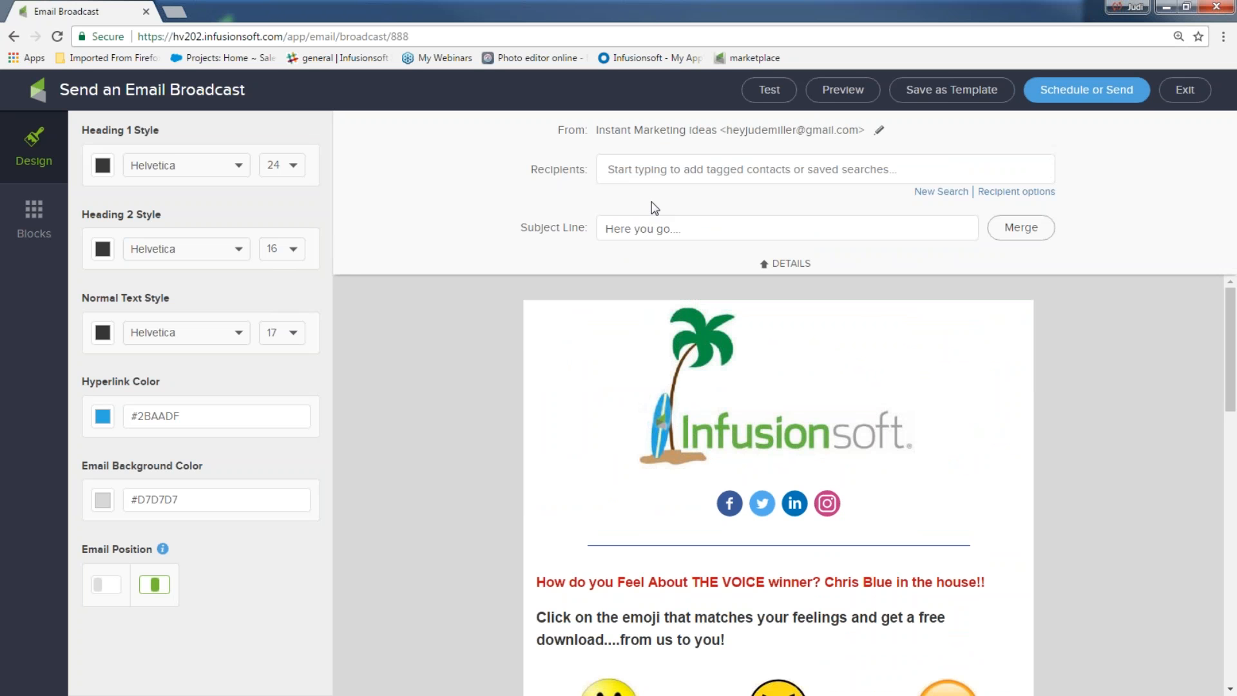
# Step: Run the send checklist, see that no recipients are selected, and close it
pyautogui.click(1075, 96)
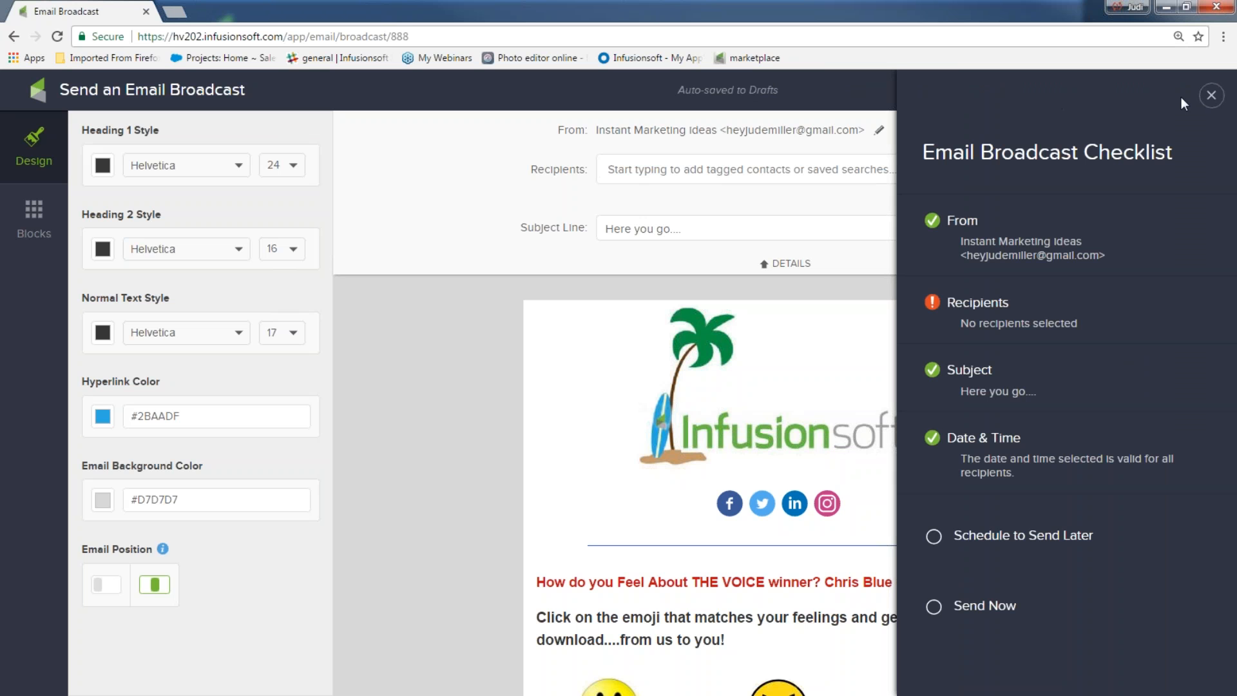
pyautogui.click(631, 171)
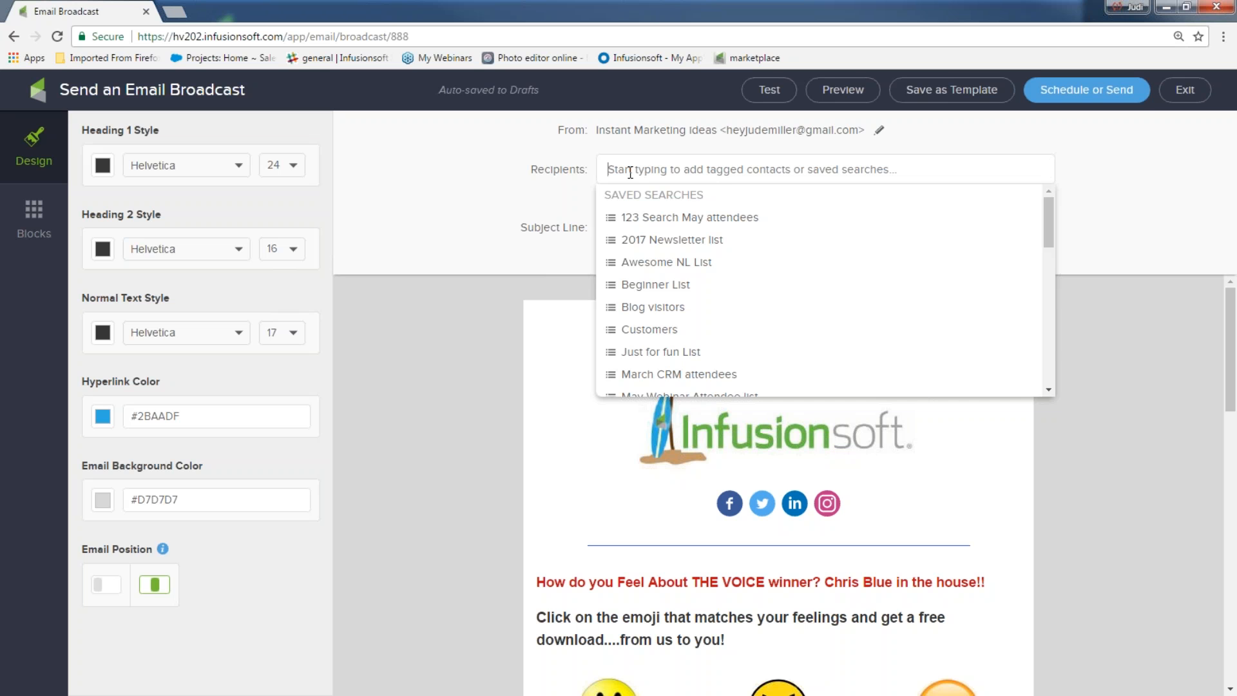
# Step: Create a new contact search and add its 216 contacts as the recipients
pyautogui.click(350, 210)
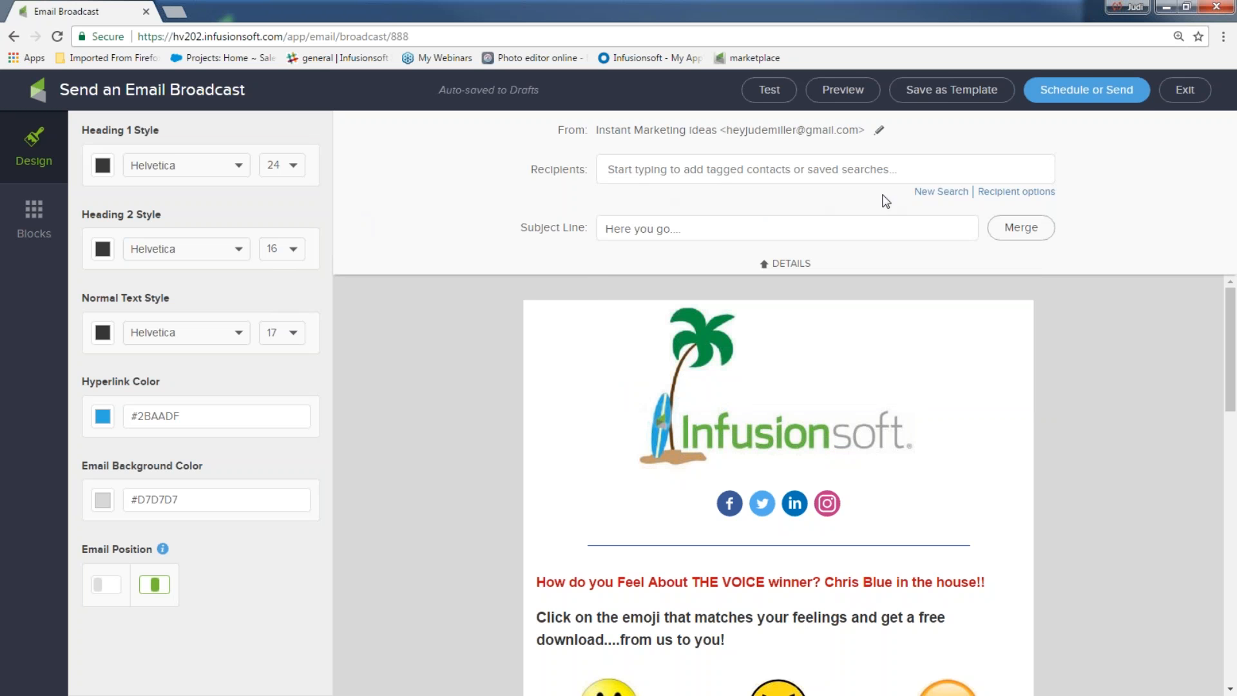
pyautogui.click(930, 201)
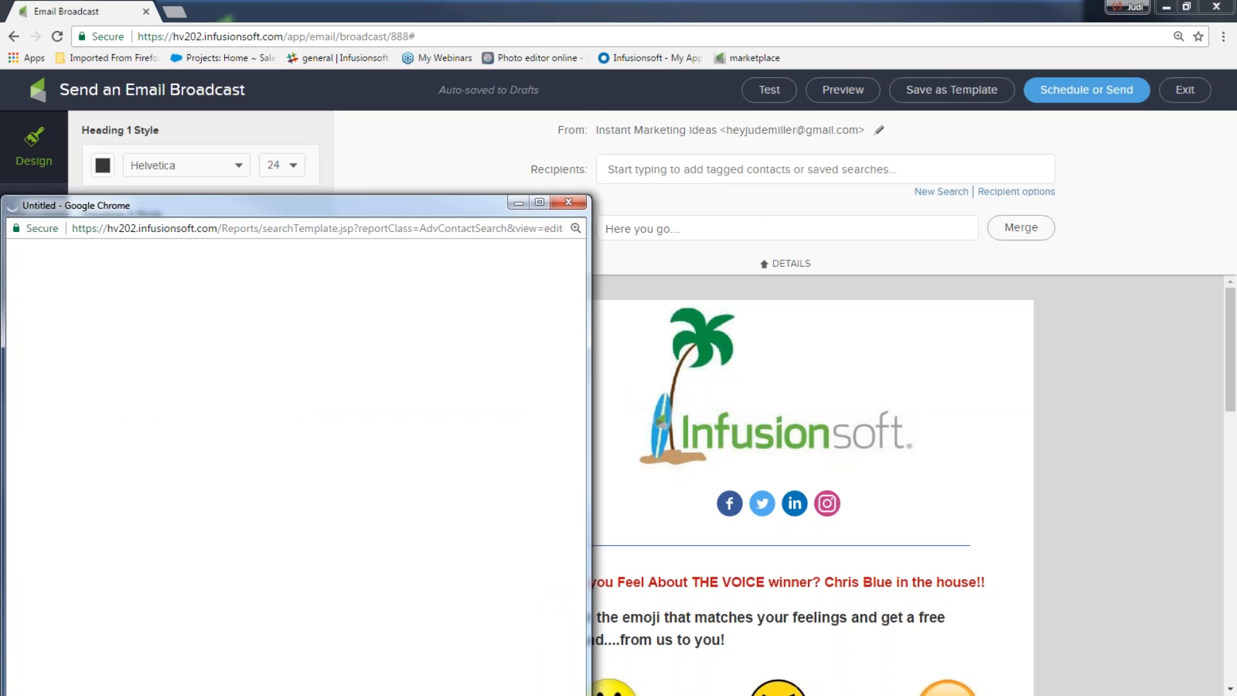
pyautogui.moveTo(371, 163); pyautogui.dragTo(379, 59)
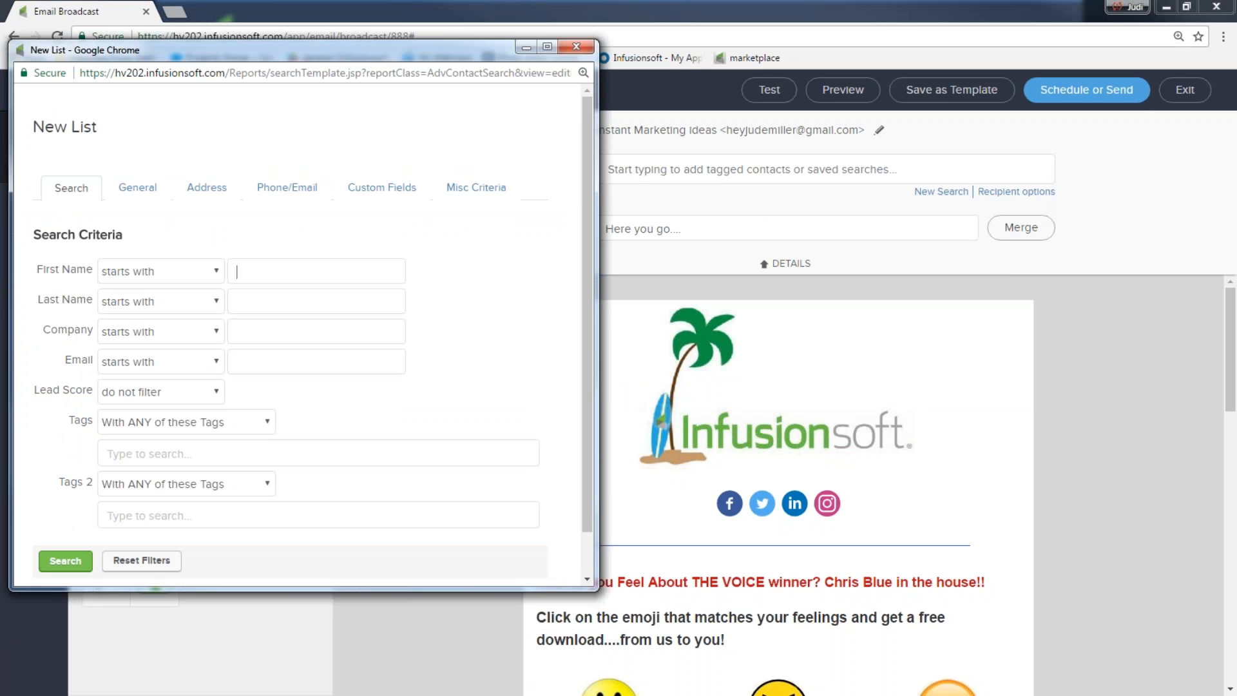
pyautogui.click(65, 561)
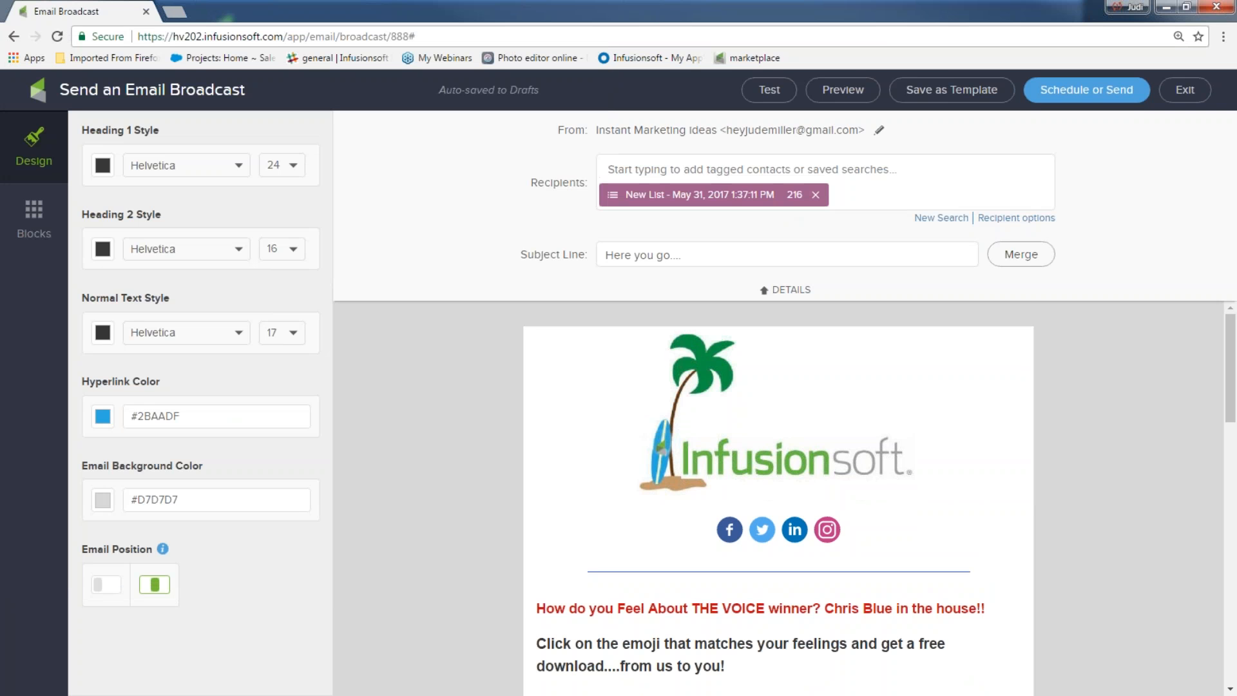
pyautogui.click(817, 195)
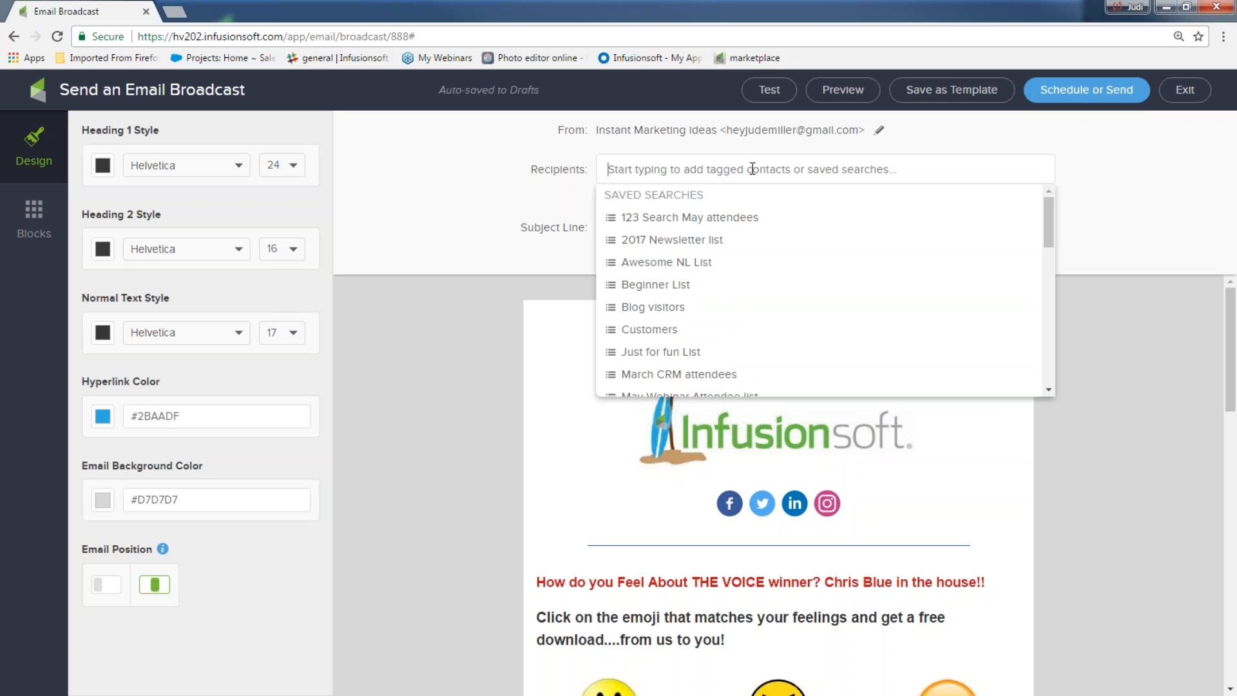
pyautogui.click(646, 308)
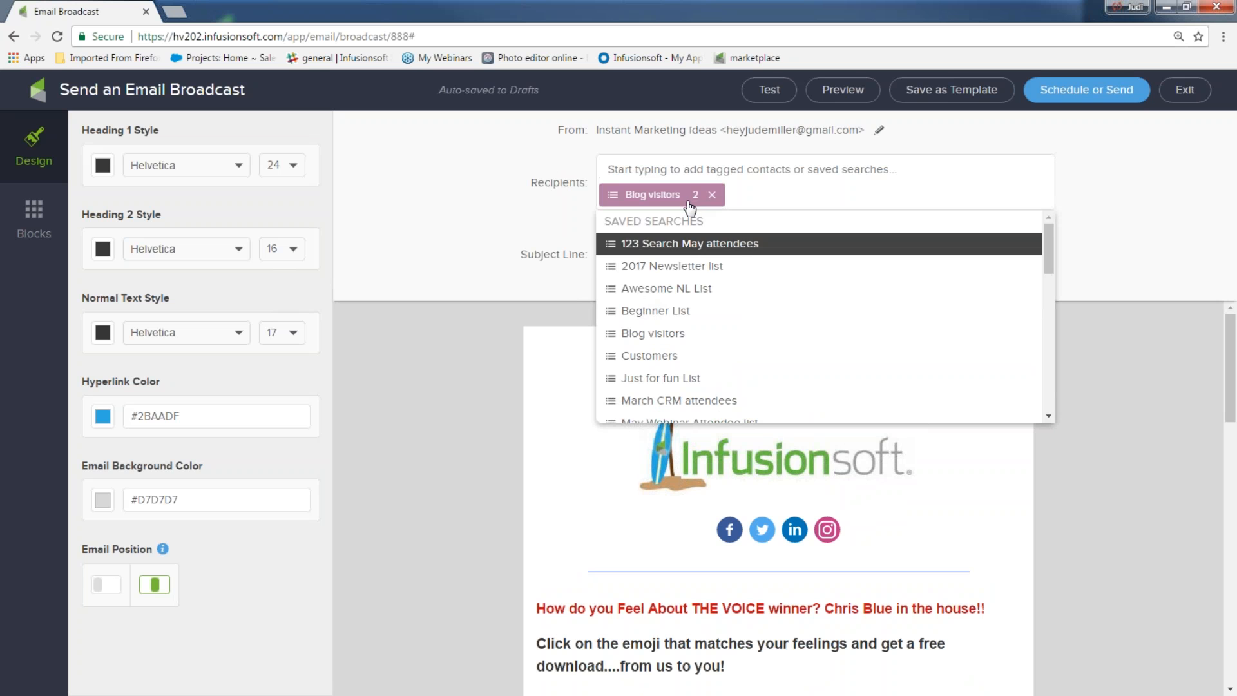
pyautogui.click(670, 312)
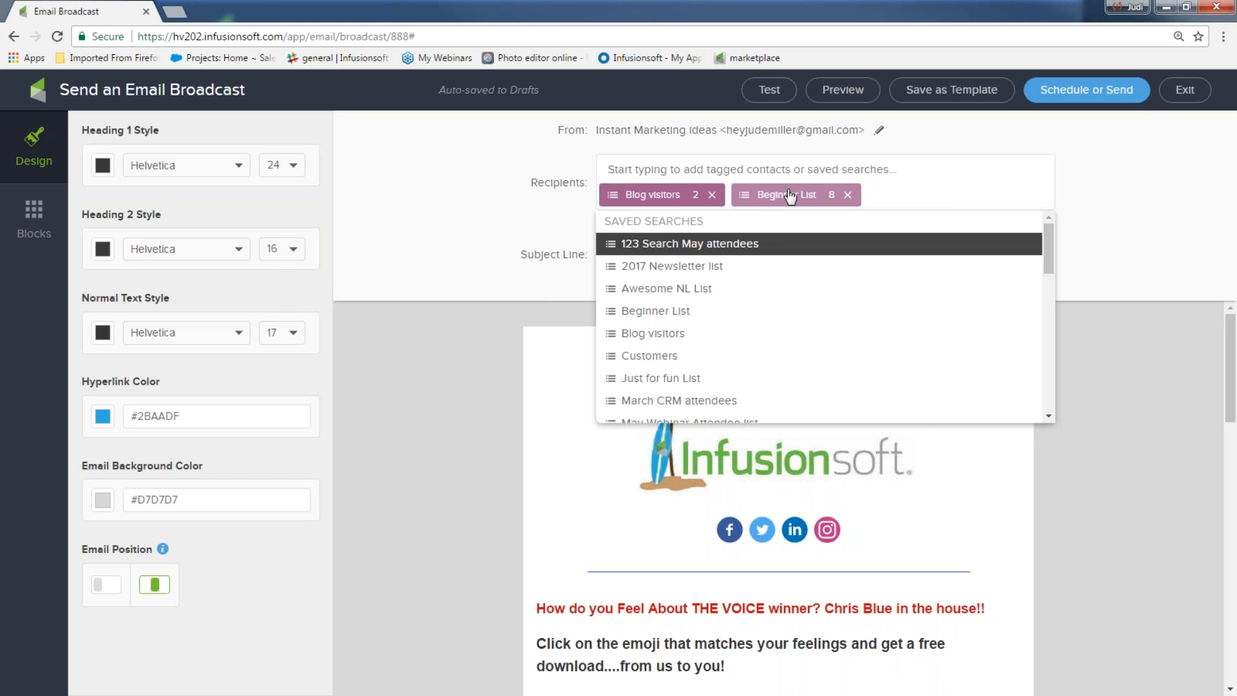
pyautogui.click(847, 200)
pyautogui.click(711, 196)
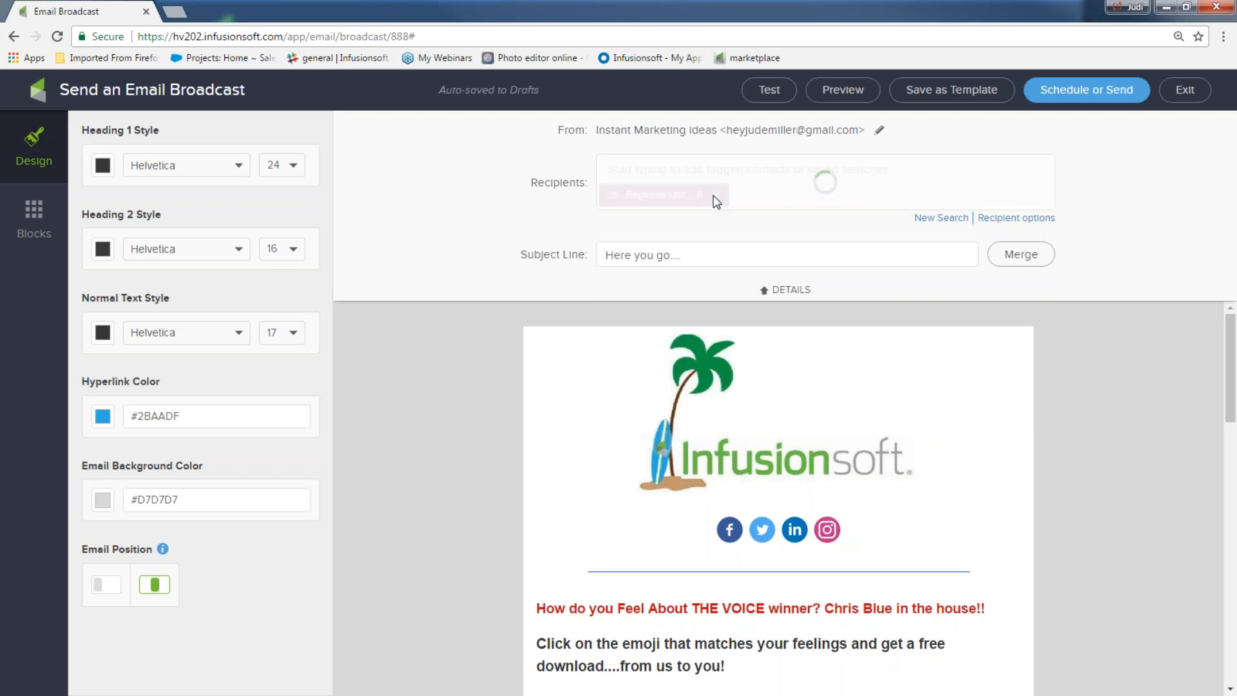
pyautogui.click(718, 201)
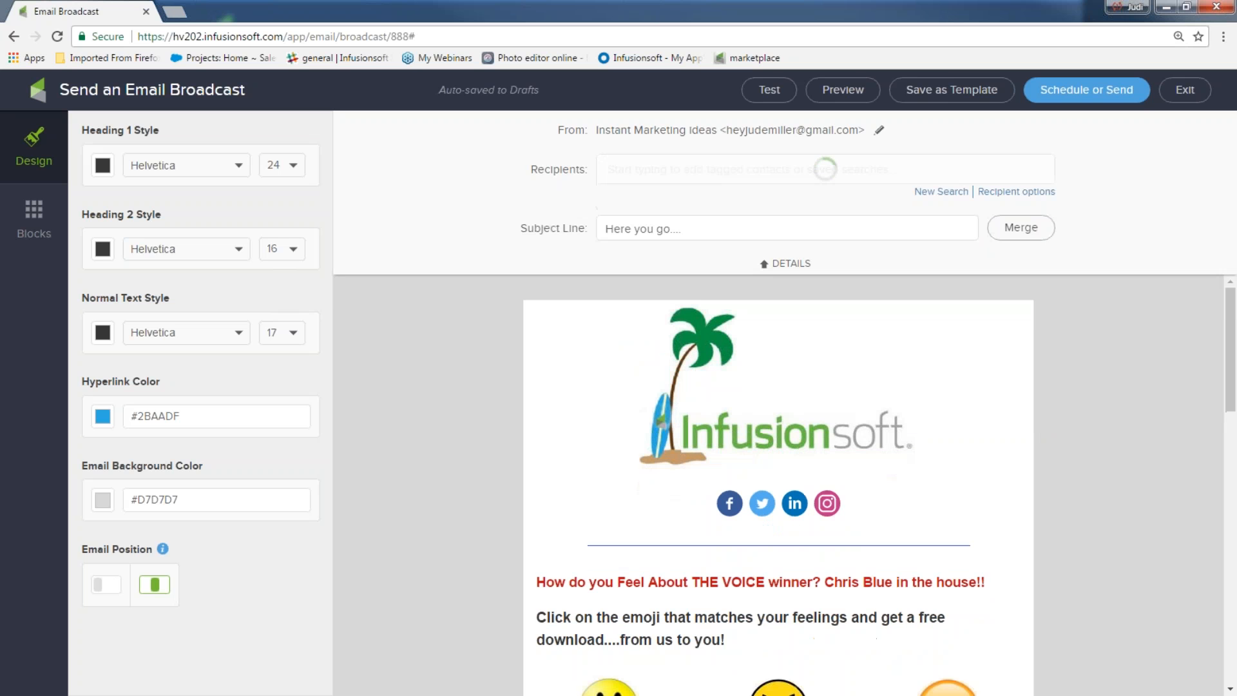
pyautogui.click(664, 172)
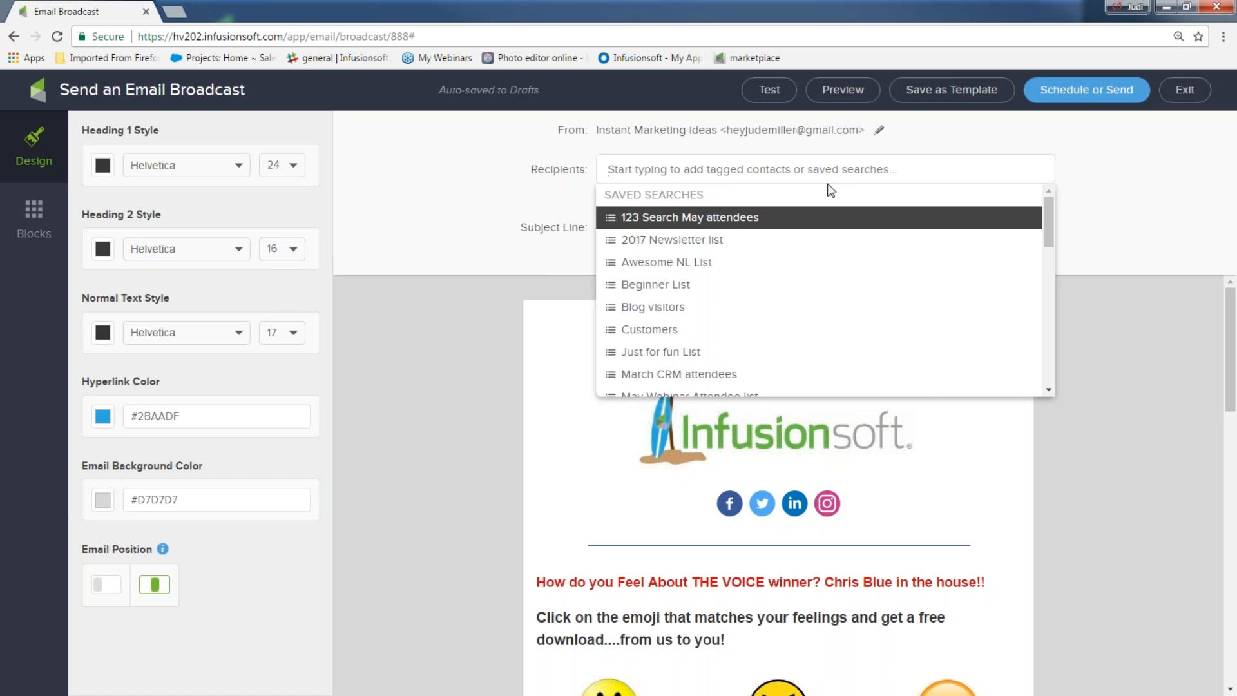
pyautogui.click(867, 175)
# Step: Start a new contact search that includes the tags 'downloaded ideas' and 'newsletter list'
pyautogui.click(942, 191)
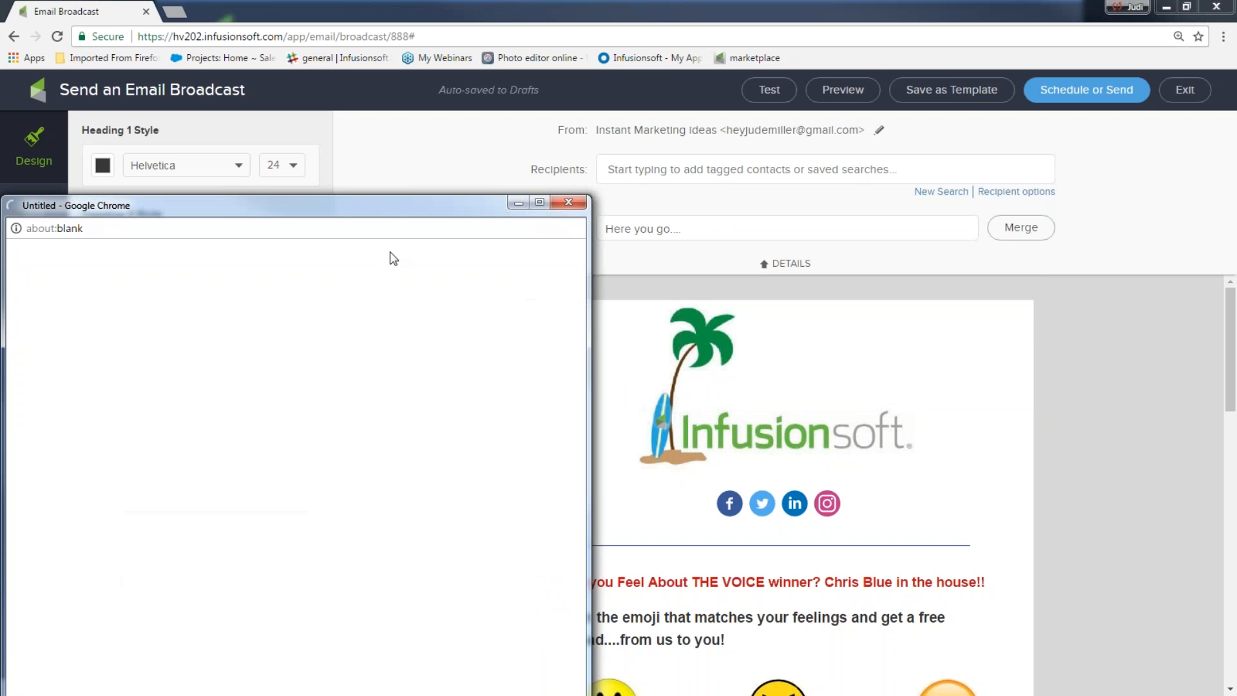
pyautogui.hotkey('ctrl', 'a')
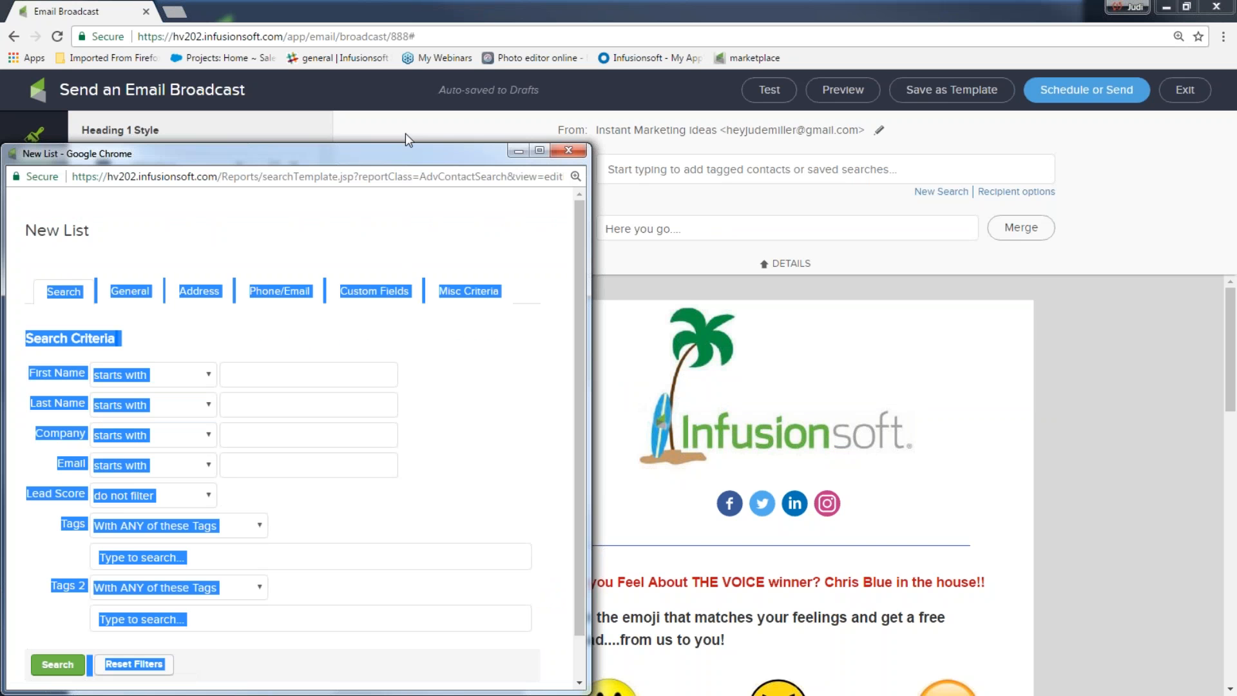
pyautogui.click(486, 311)
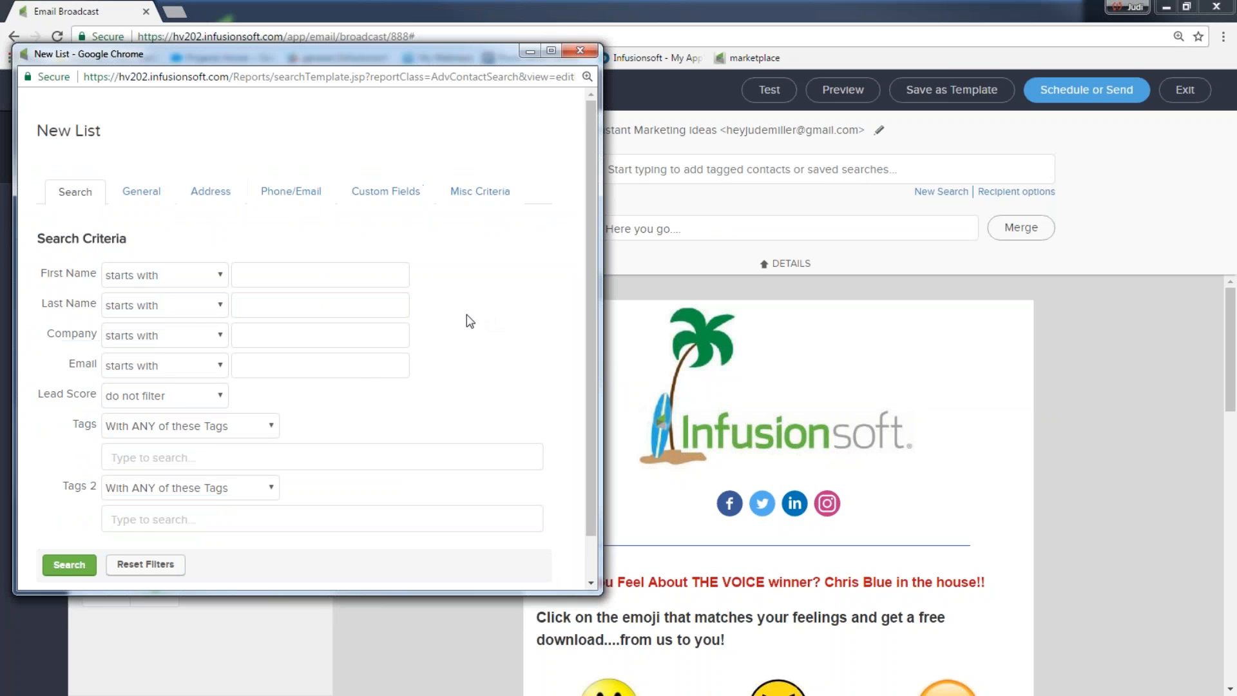
pyautogui.click(197, 454)
pyautogui.write('do')
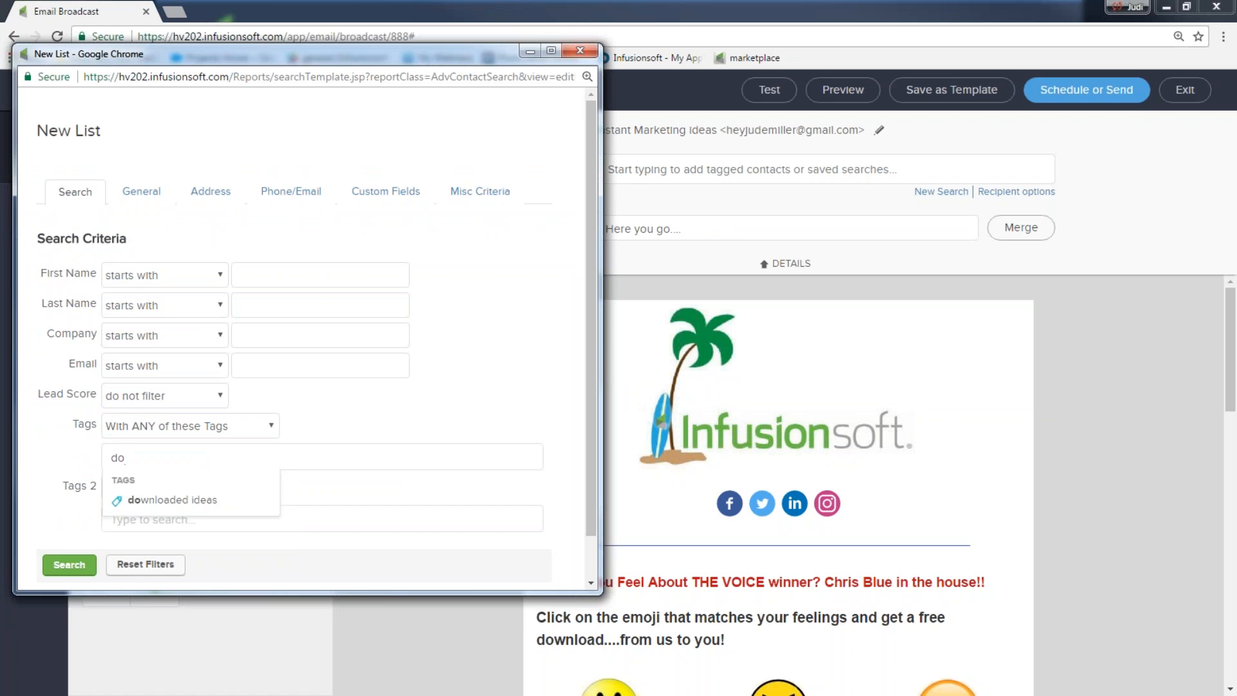
pyautogui.click(194, 500)
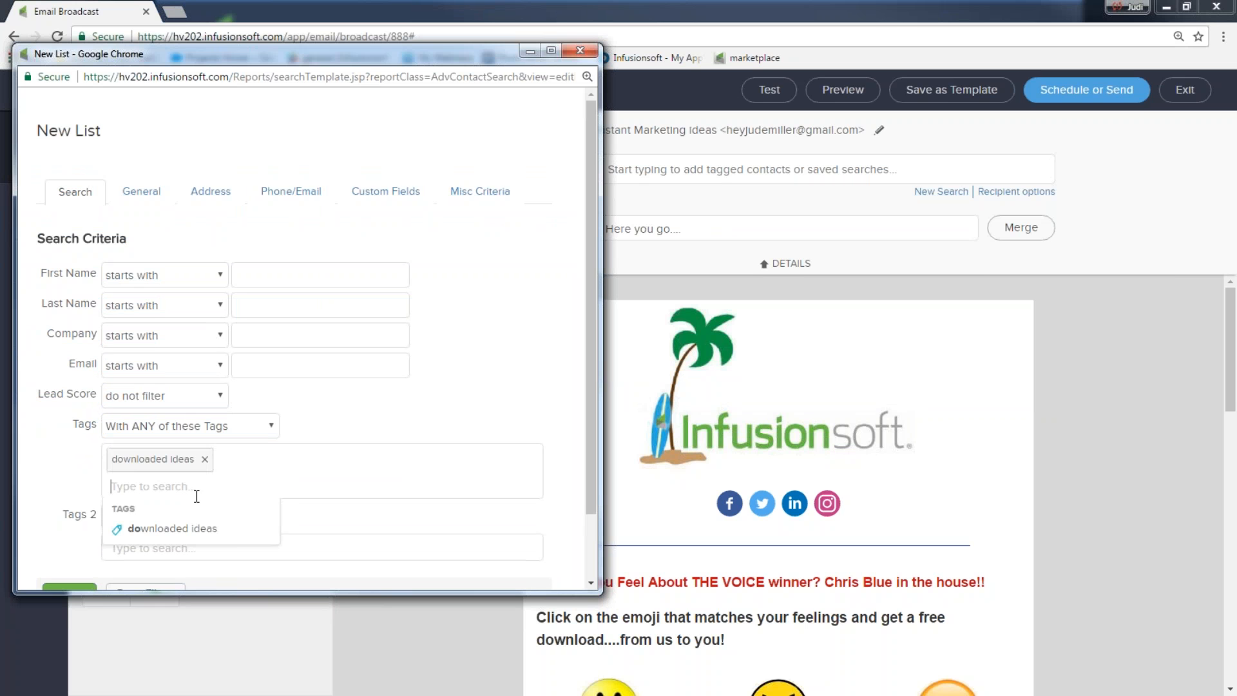
pyautogui.write('new')
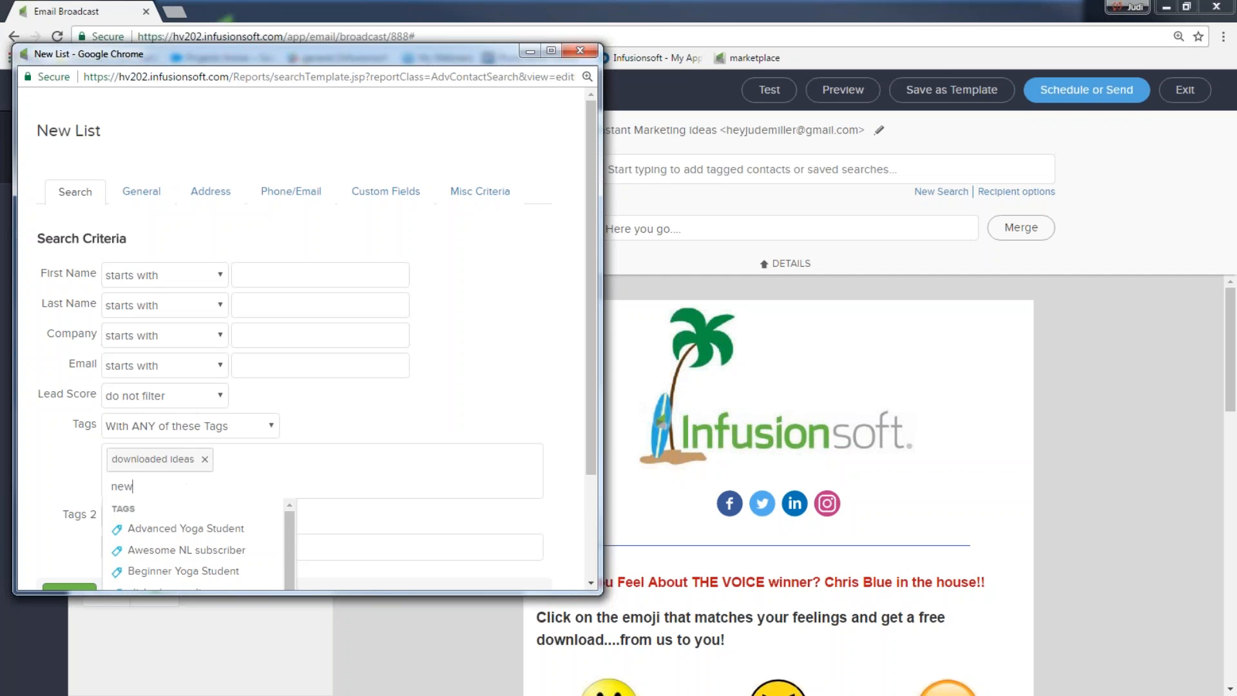
pyautogui.click(153, 551)
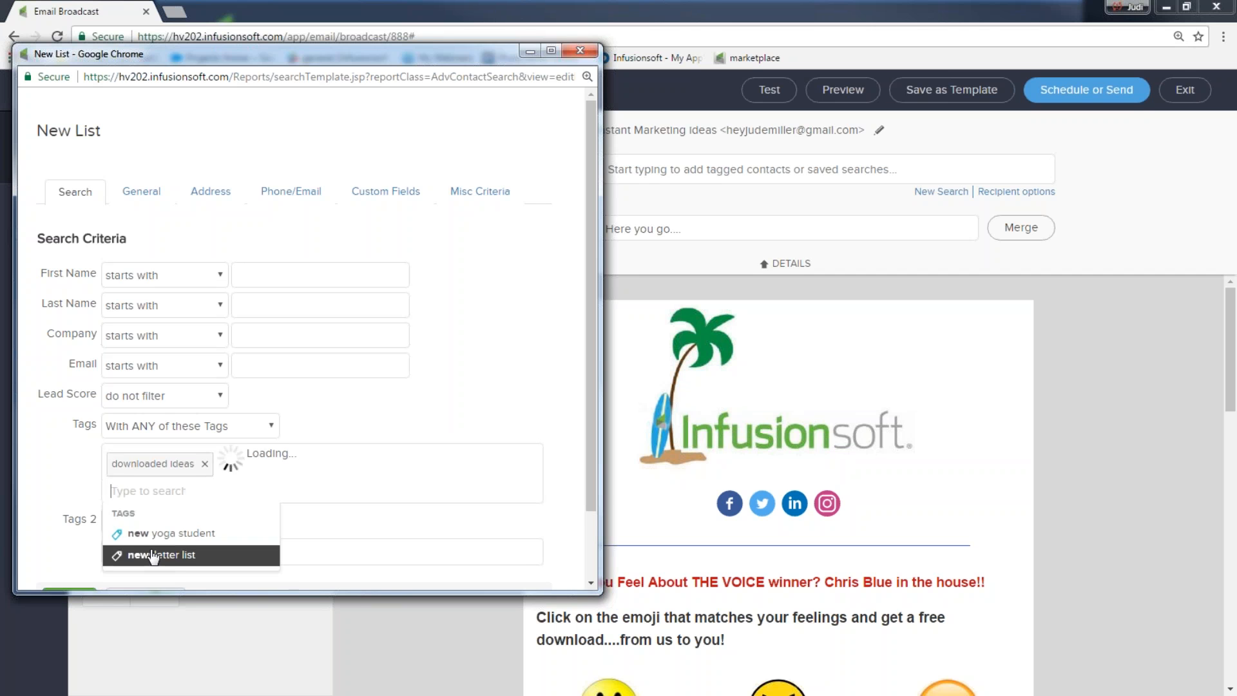
pyautogui.click(53, 485)
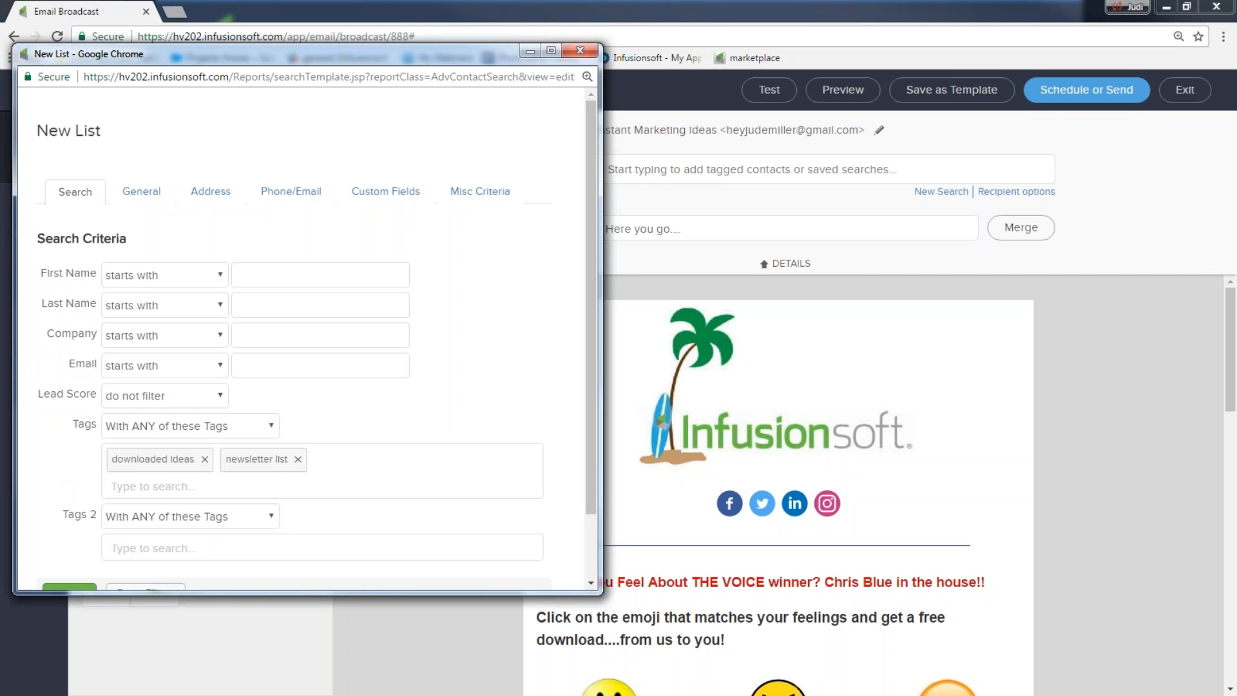
# Step: Exclude contacts with any customer tag and run the search as the recipients
pyautogui.click(270, 516)
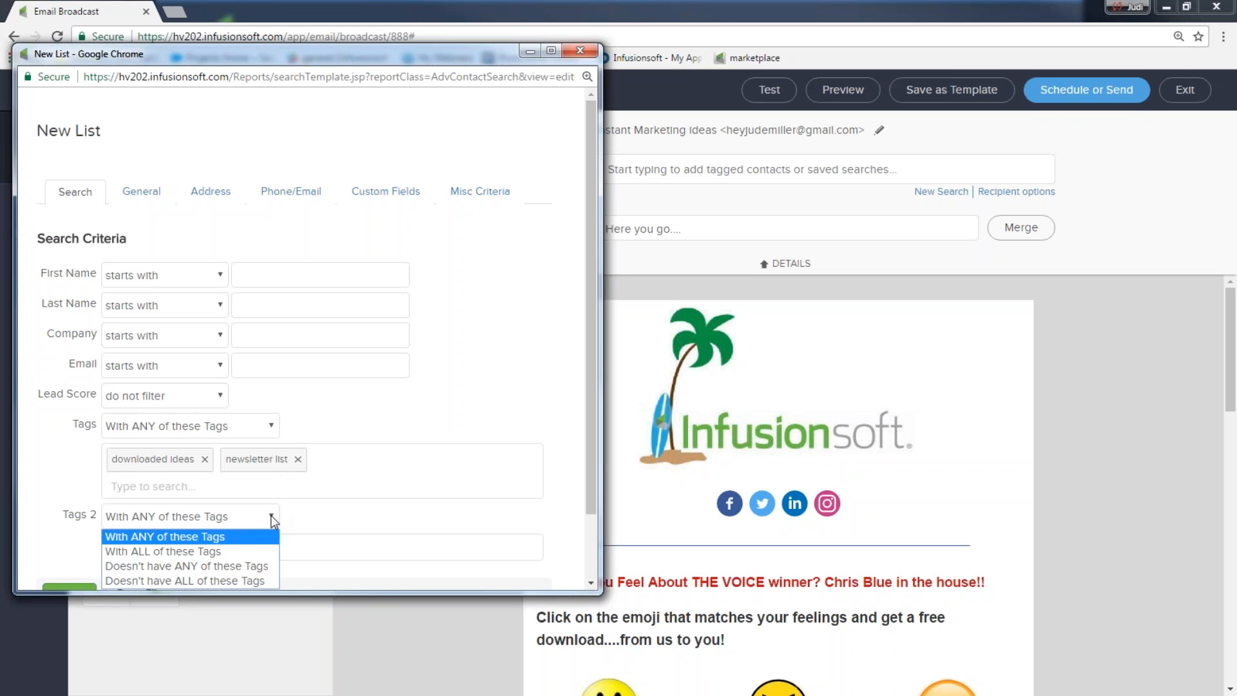
pyautogui.click(185, 565)
pyautogui.click(209, 553)
pyautogui.write('customer')
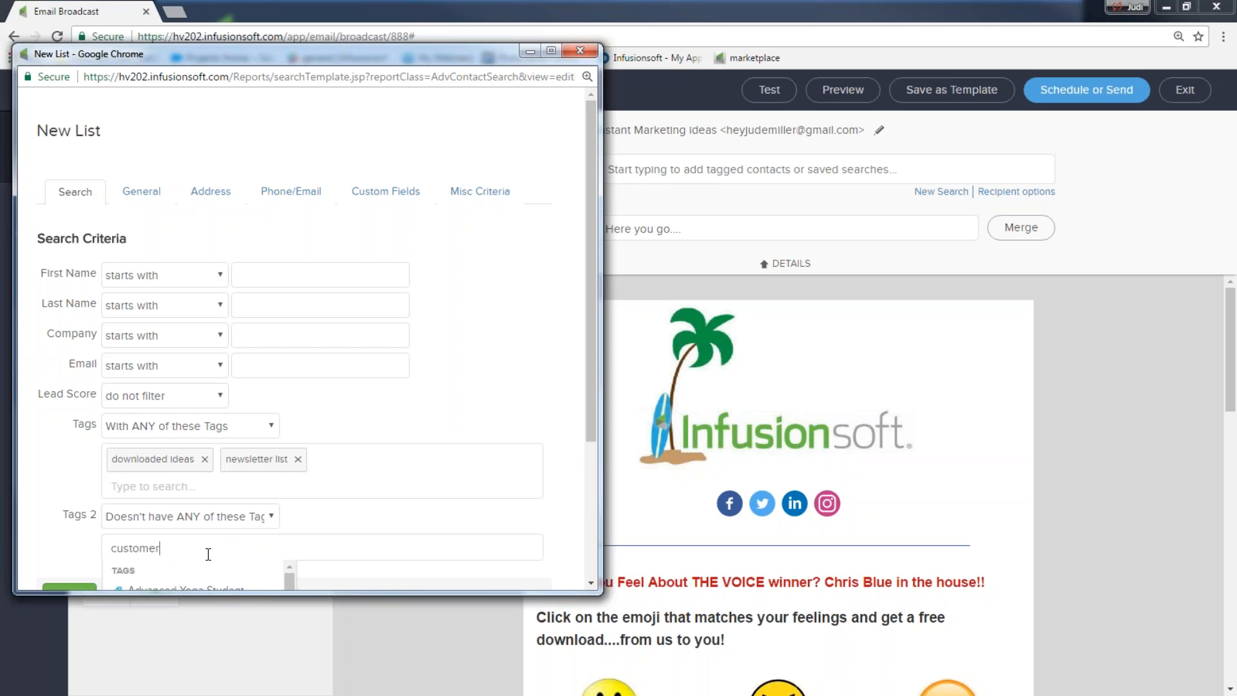
pyautogui.scroll(-1, 596, 419)
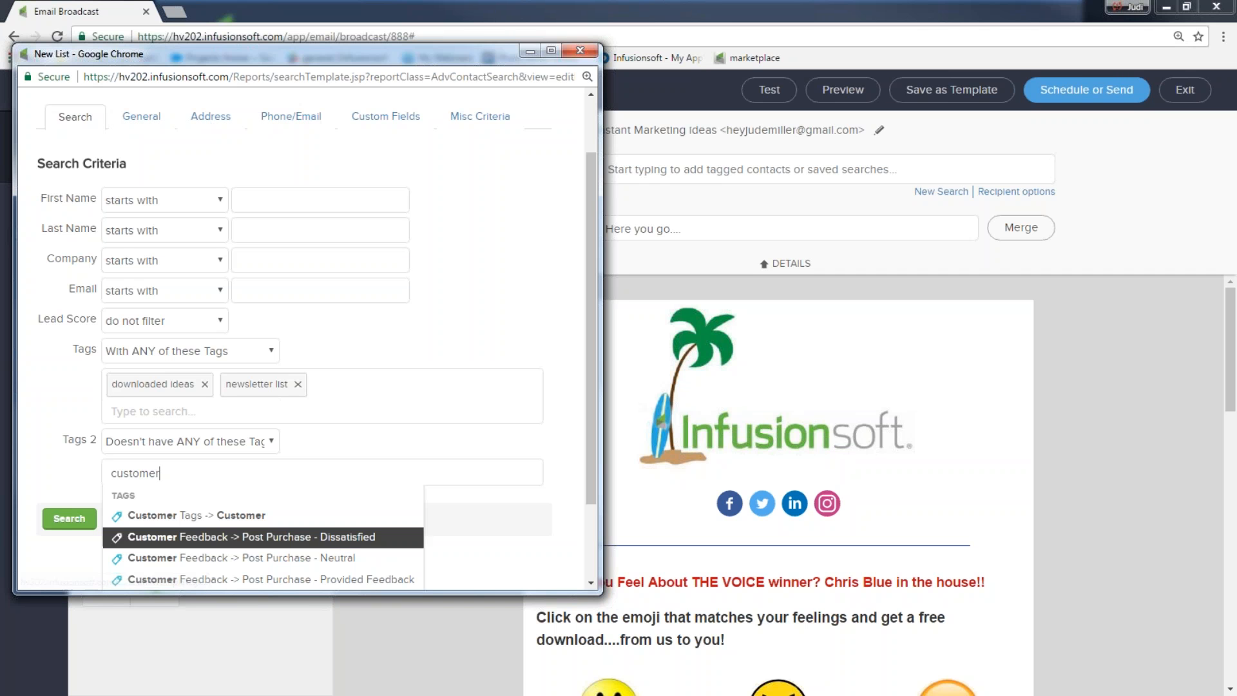
pyautogui.click(59, 524)
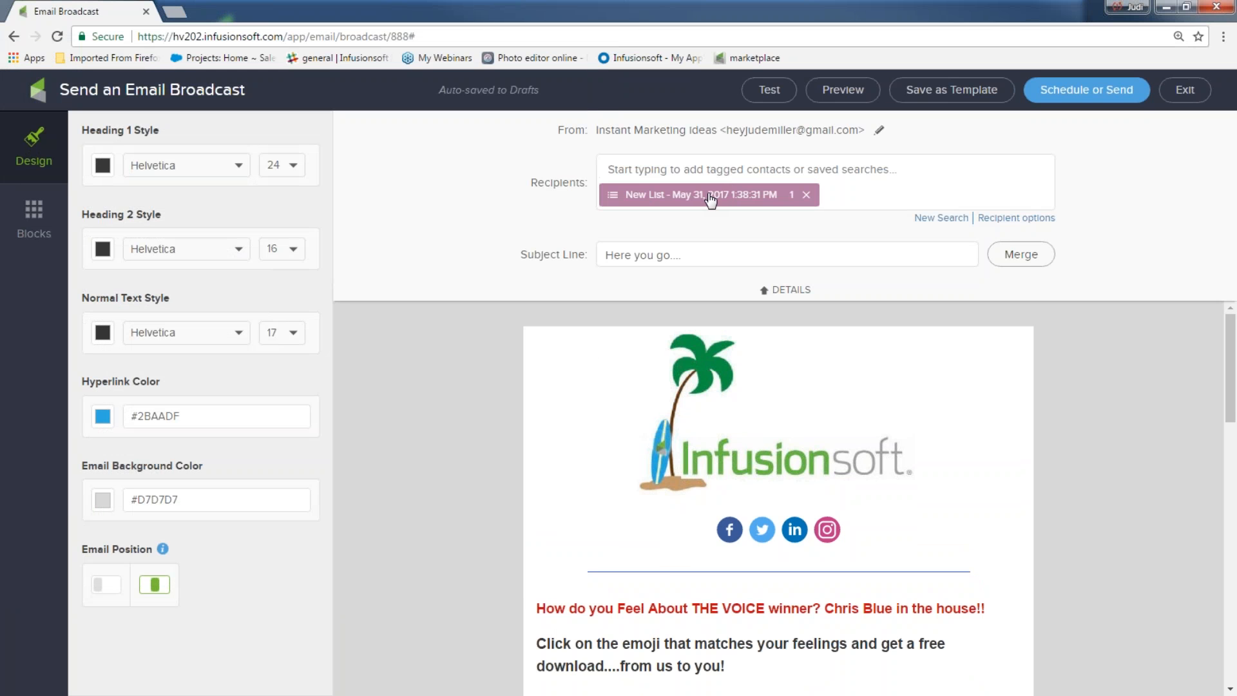
# Step: Replace the new search list with the '2017 Newsletter list' saved search and bring up the send checklist
pyautogui.click(807, 195)
pyautogui.click(698, 169)
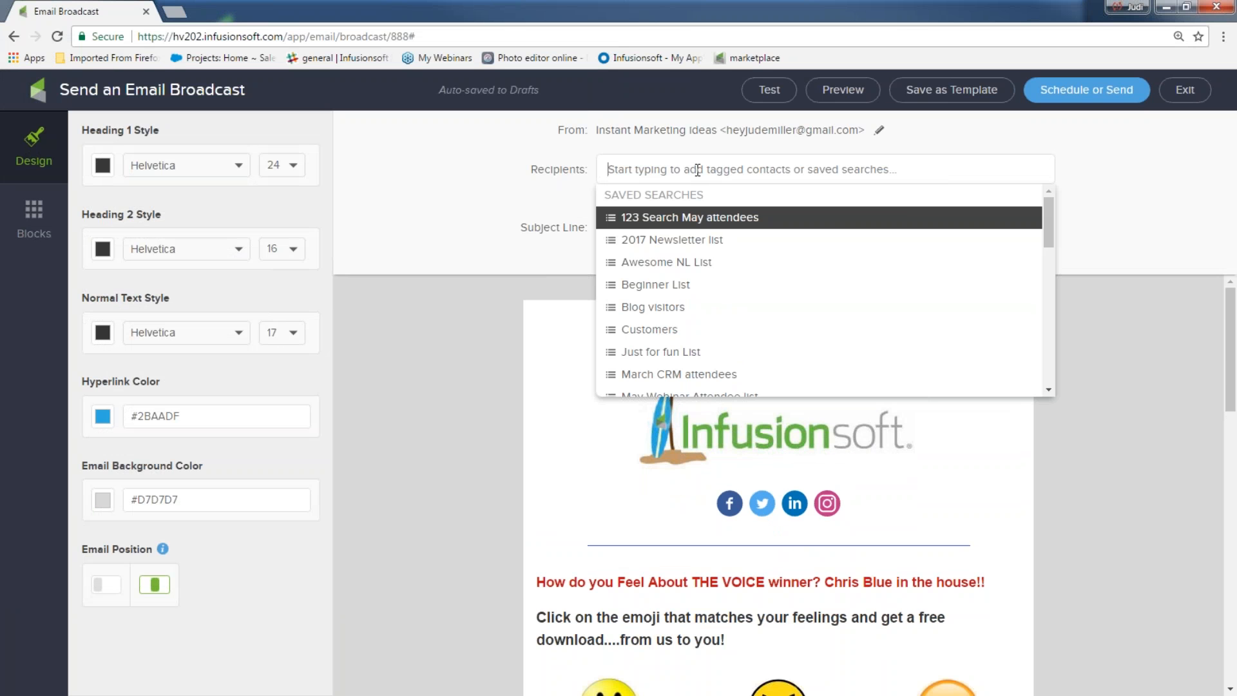
pyautogui.click(667, 240)
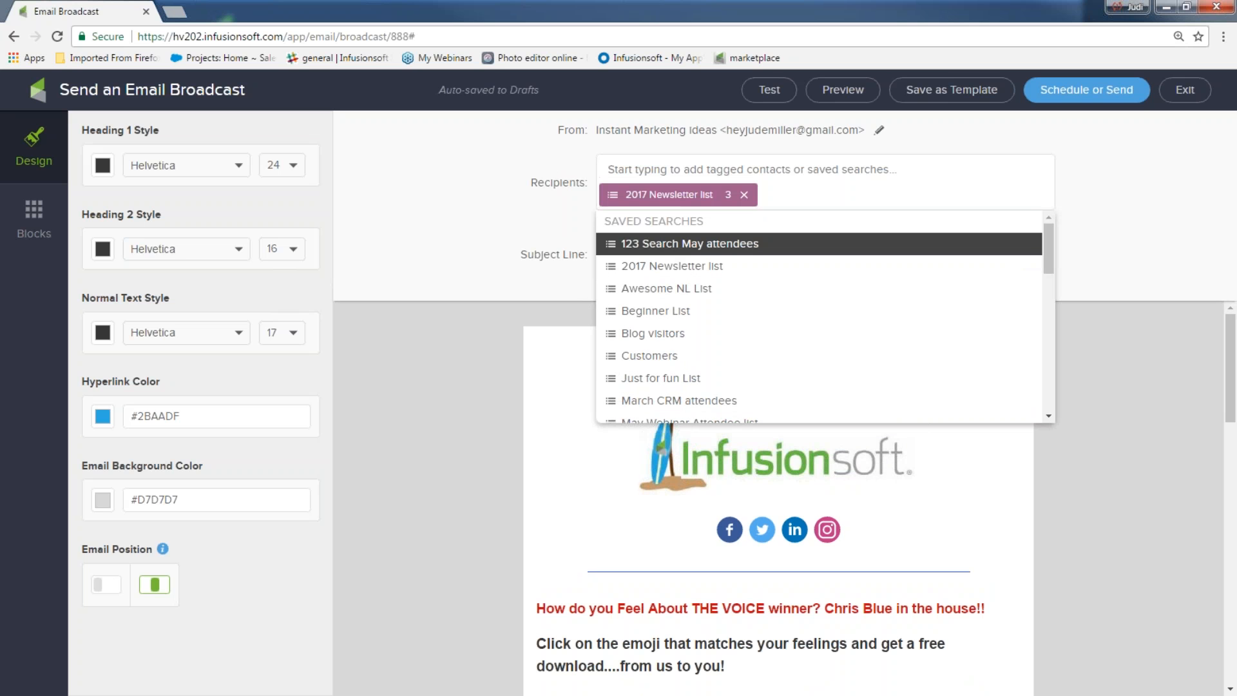
pyautogui.click(1109, 235)
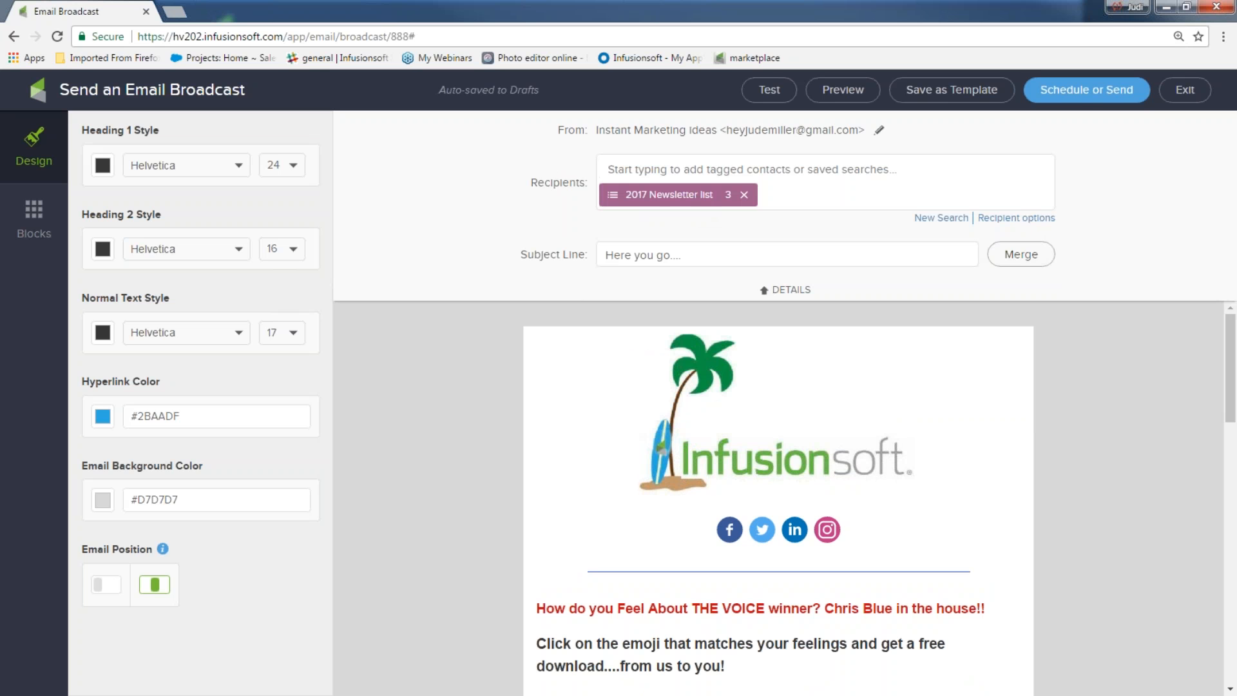
pyautogui.click(1084, 103)
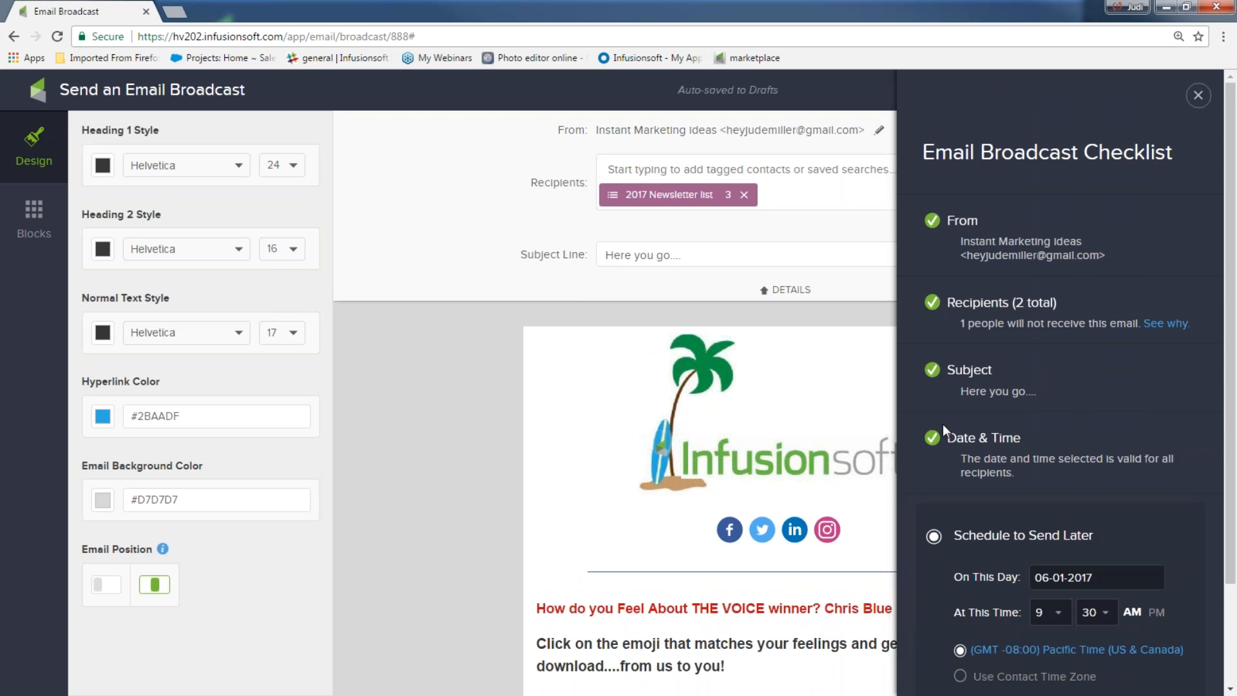
# Step: Send the broadcast now and review Broadcast Stats: batch completed, 2 emails sent
pyautogui.scroll(-2, 942, 424)
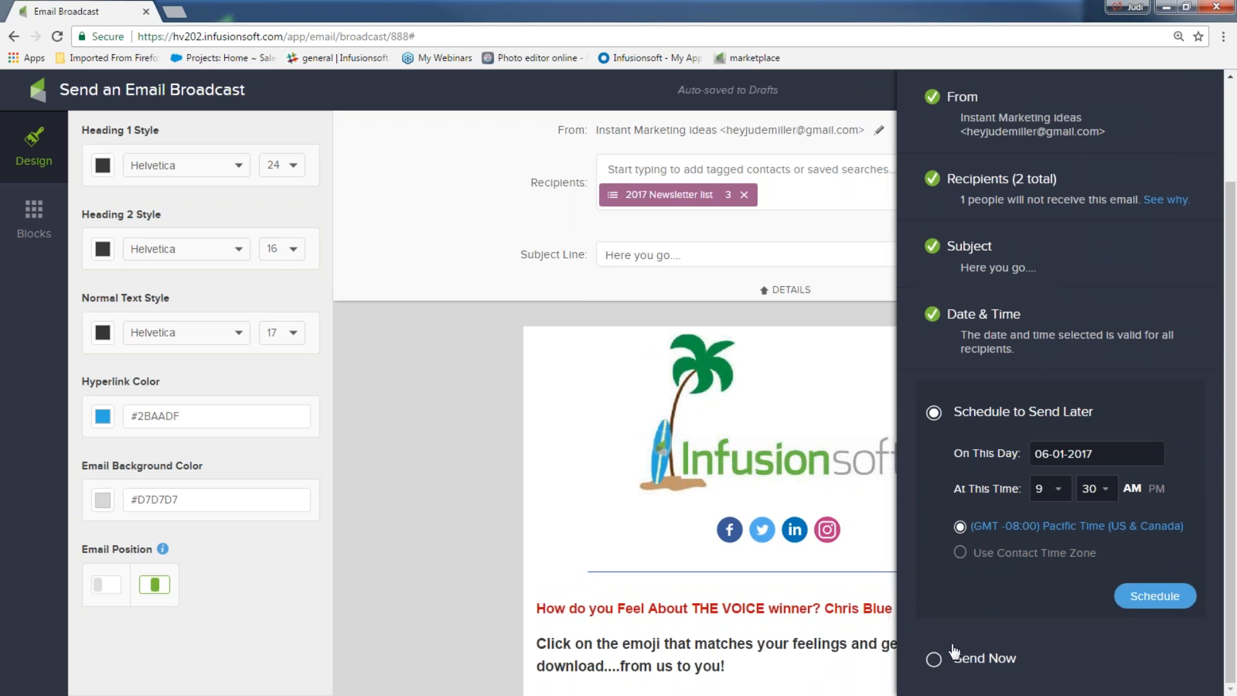
pyautogui.click(936, 663)
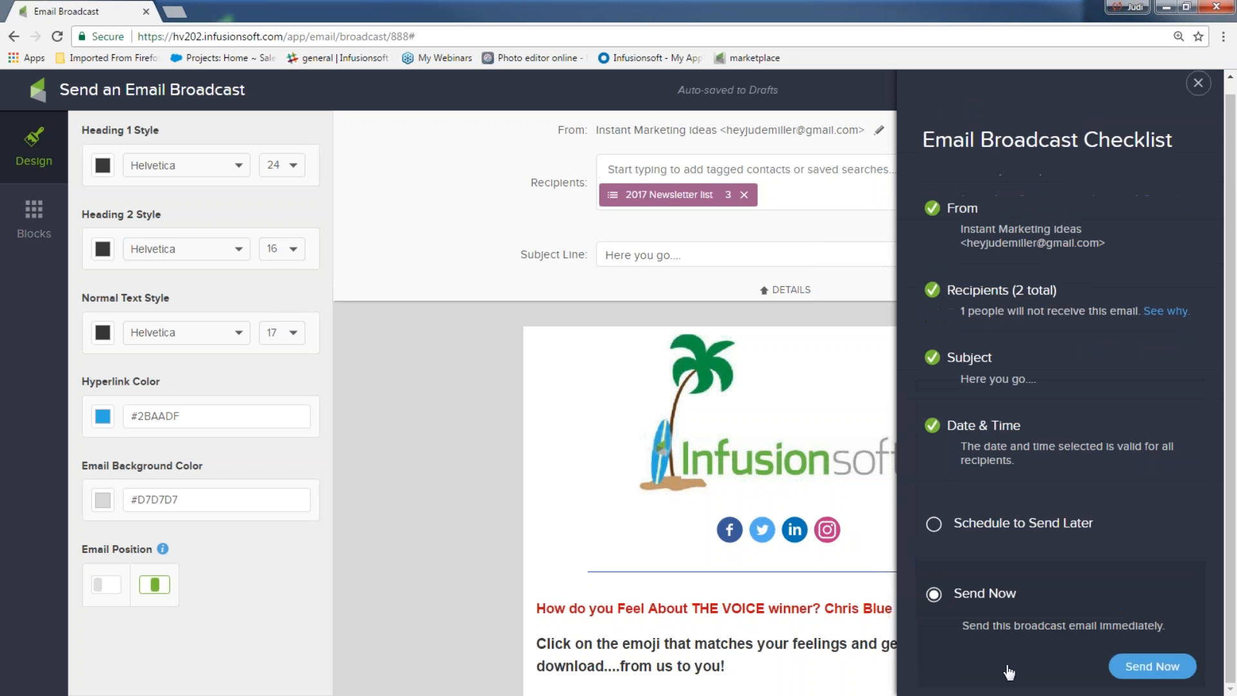
pyautogui.click(1153, 666)
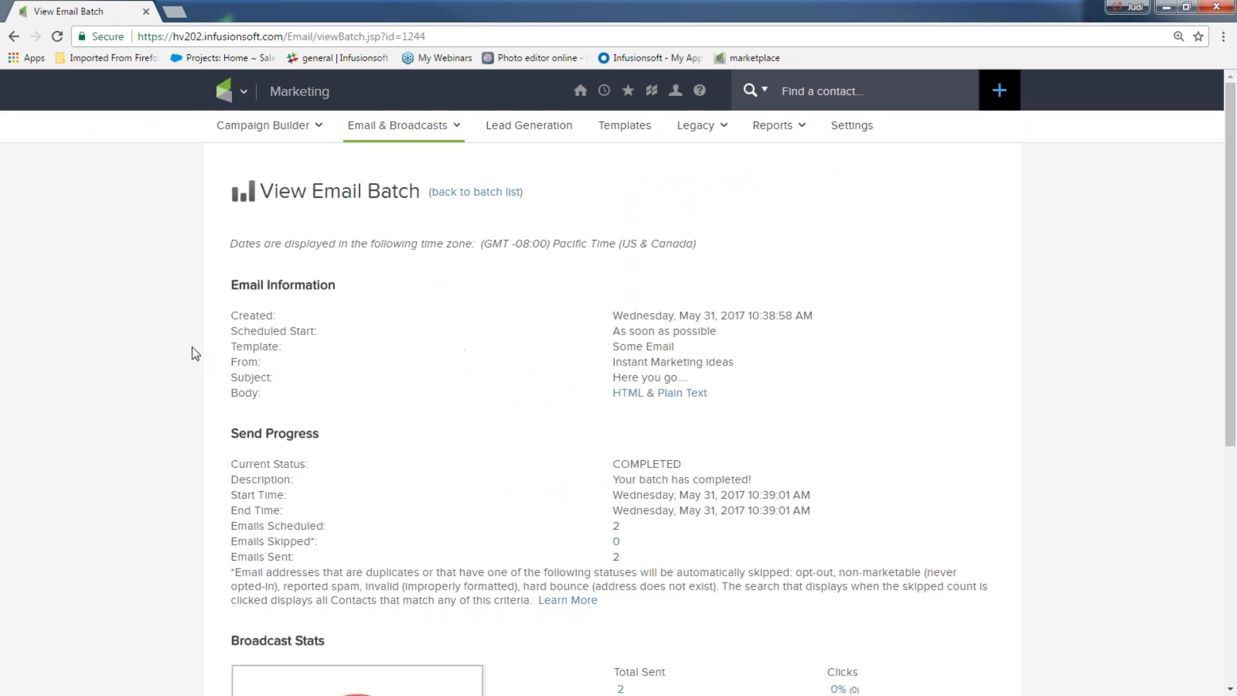
pyautogui.scroll(-3, 419, 177)
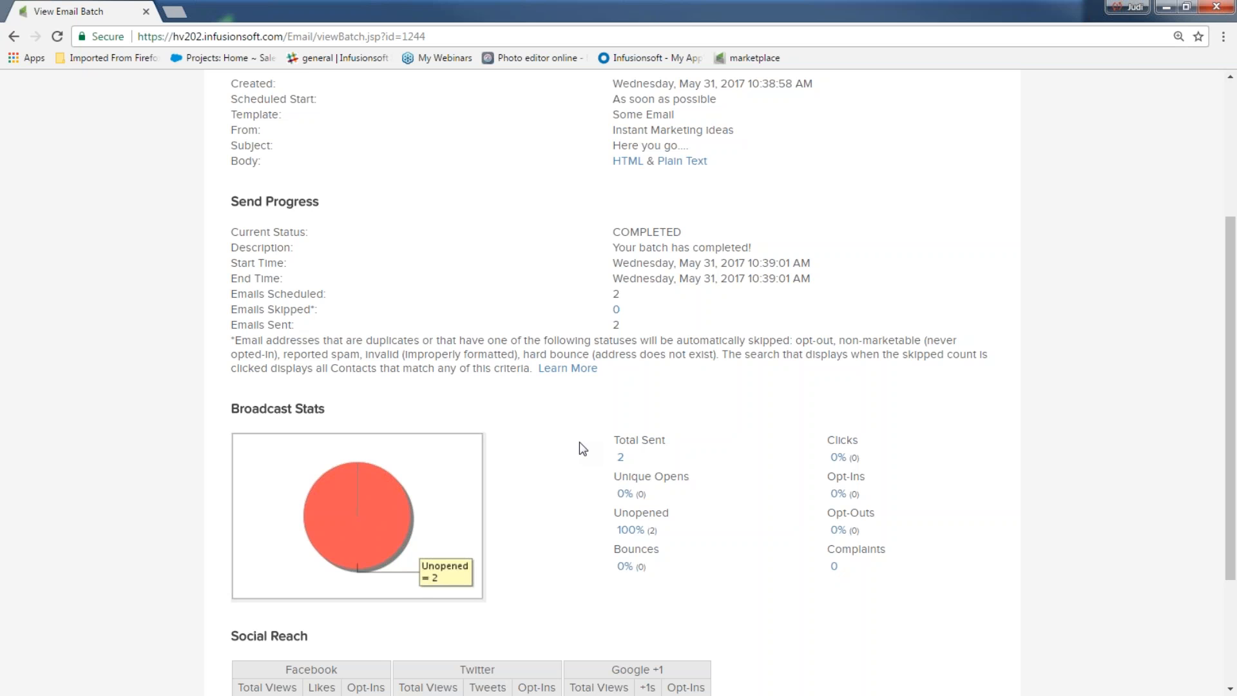
# Step: Open the Email Broadcasts report and view the details of the latest broadcast batch
pyautogui.scroll(3, 522, 412)
pyautogui.click(240, 97)
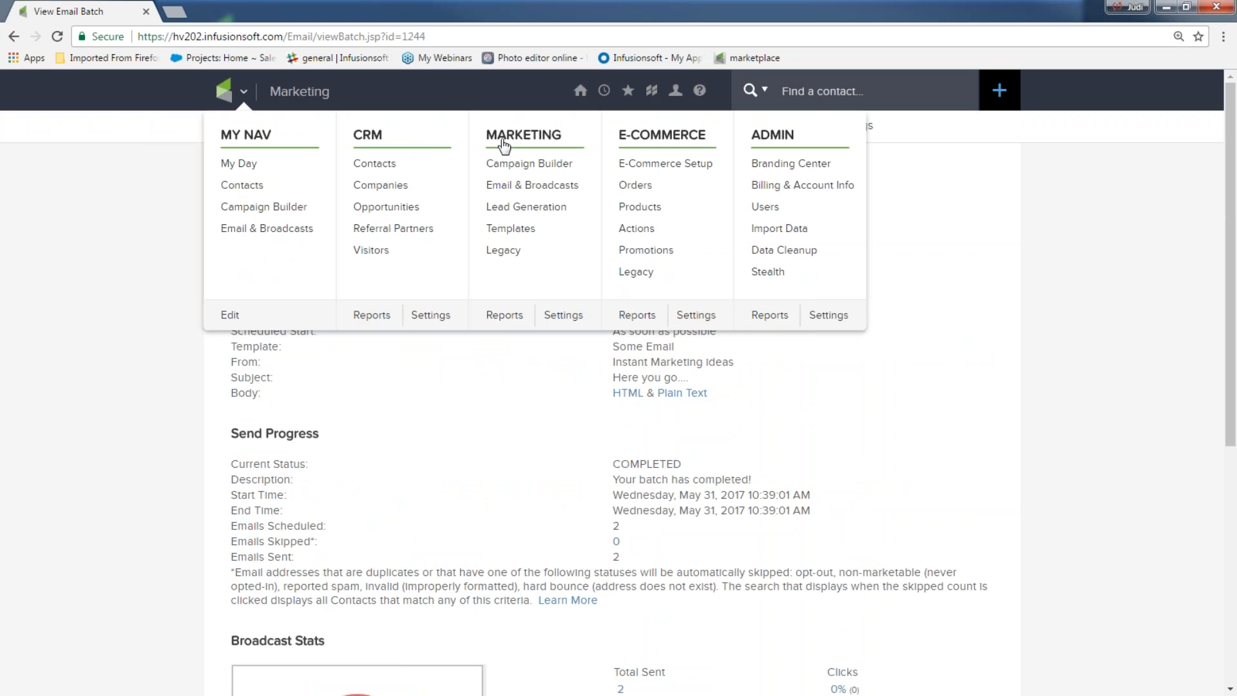
pyautogui.click(518, 187)
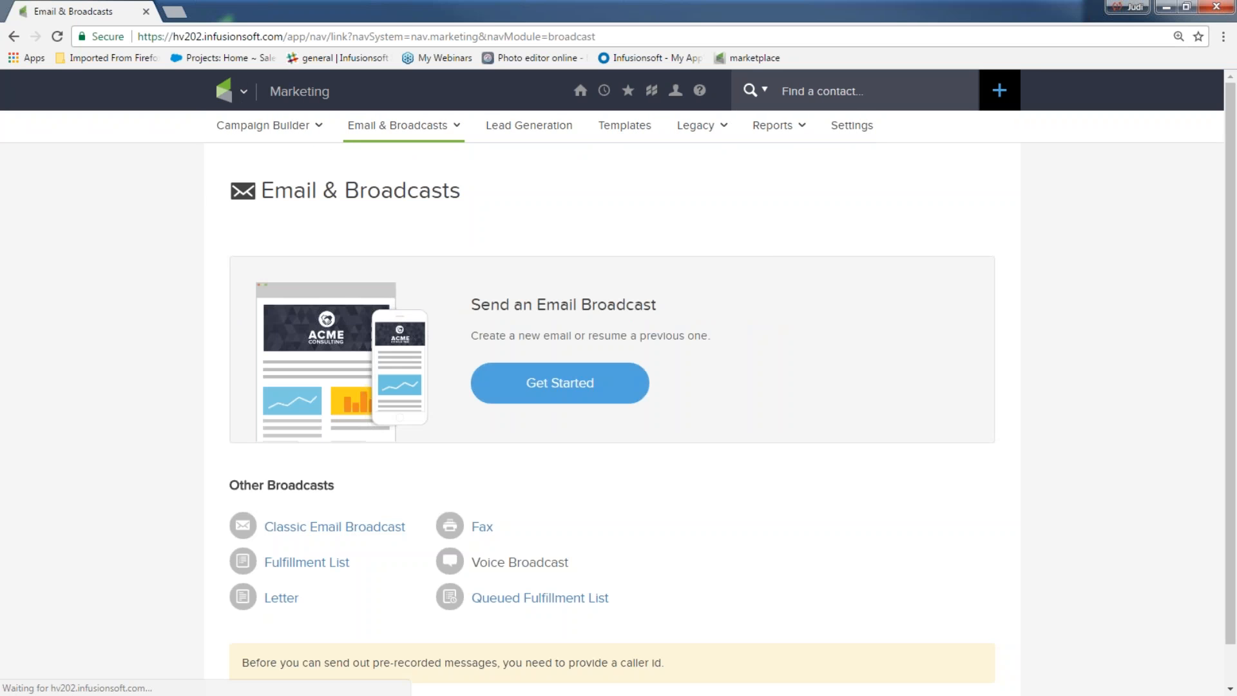
pyautogui.click(248, 93)
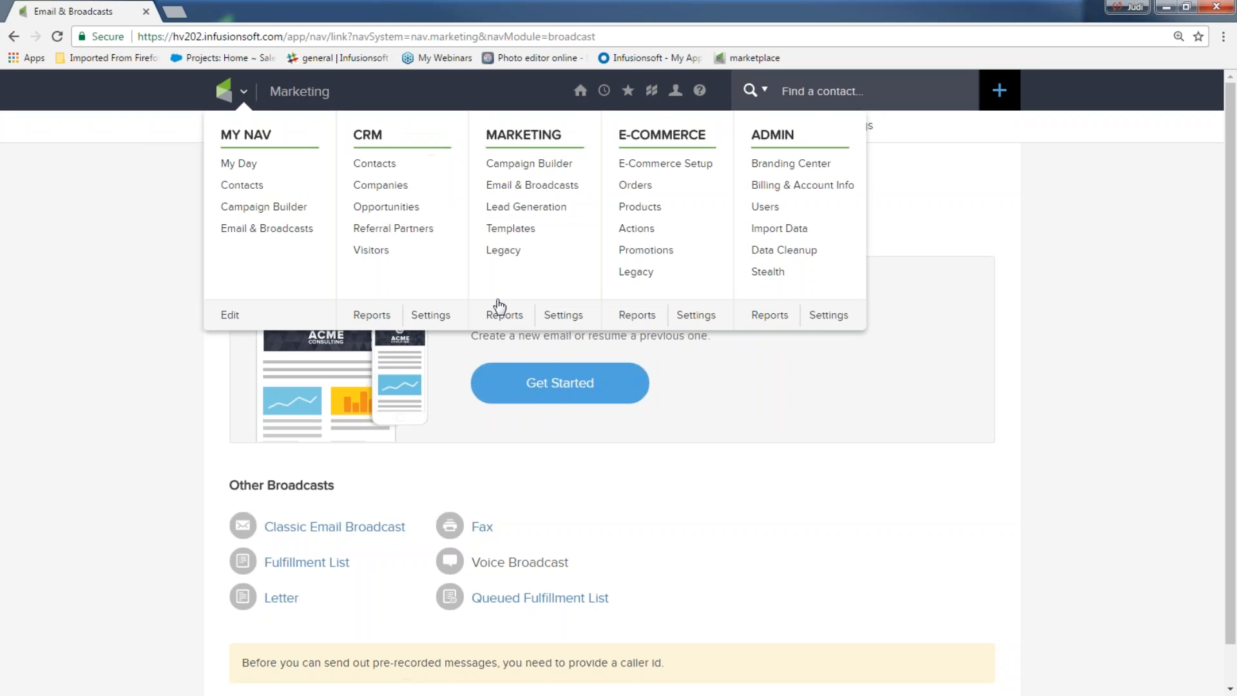
pyautogui.click(505, 316)
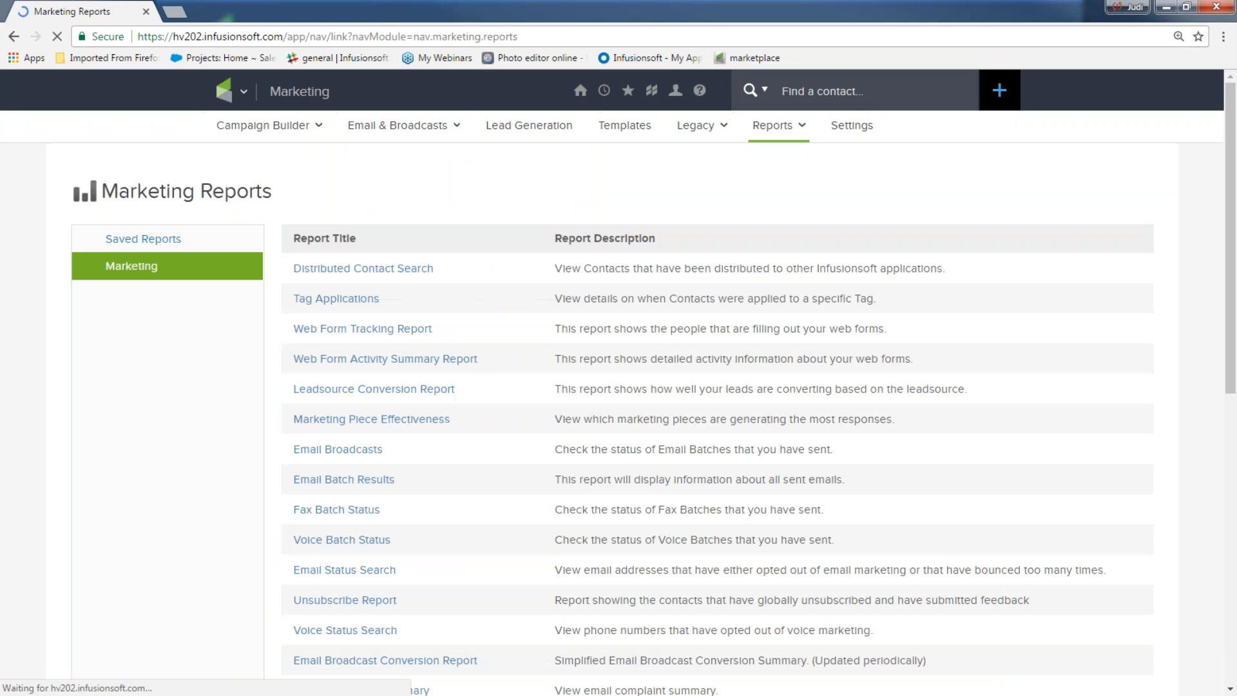
pyautogui.click(338, 449)
pyautogui.moveTo(213, 315); pyautogui.dragTo(513, 320)
pyautogui.click(732, 332)
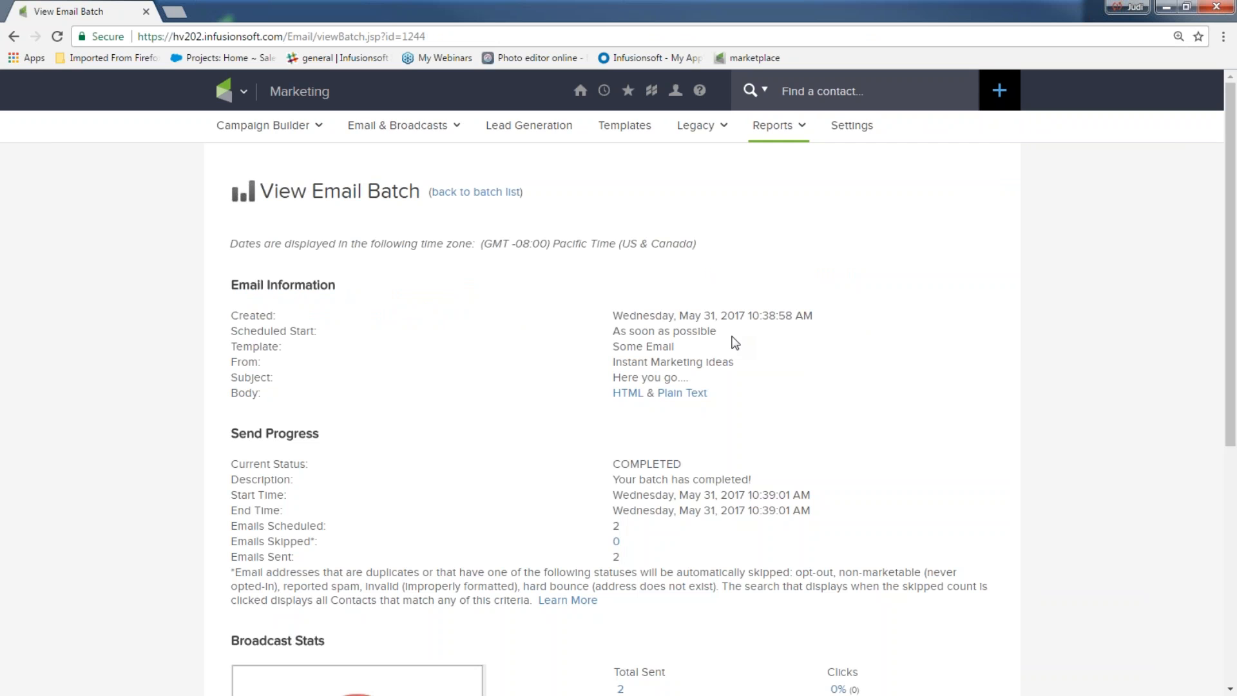
pyautogui.scroll(-3, 525, 287)
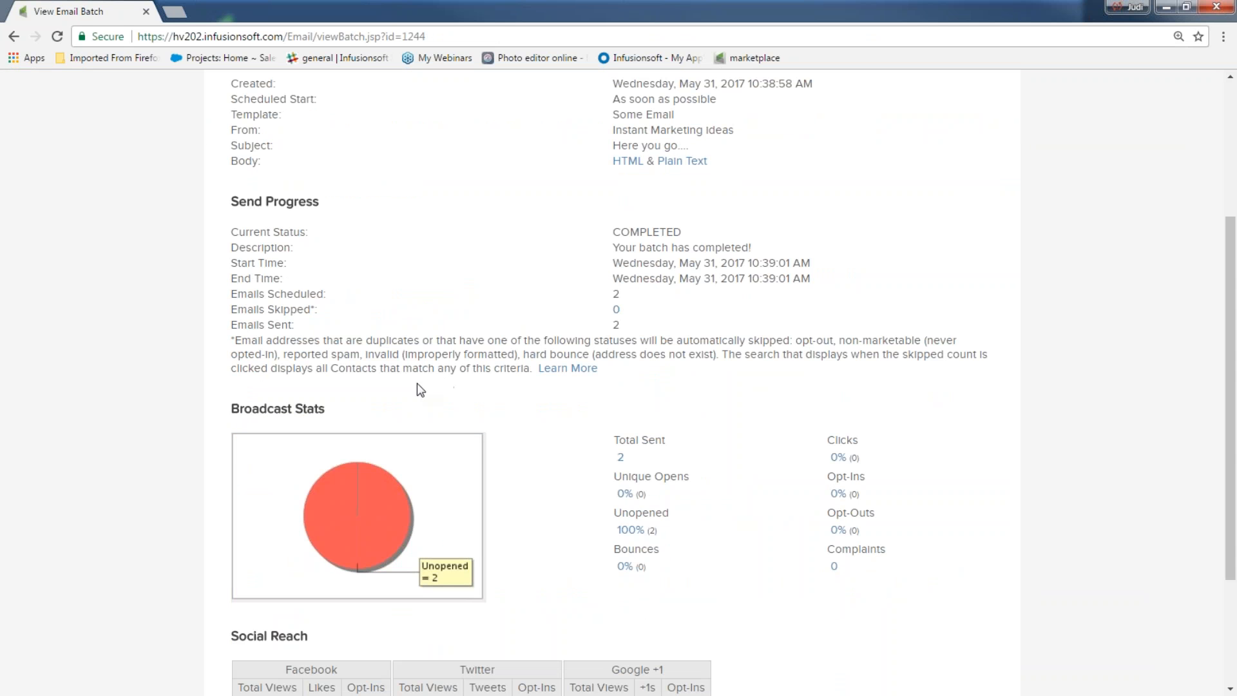
pyautogui.scroll(3, 387, 261)
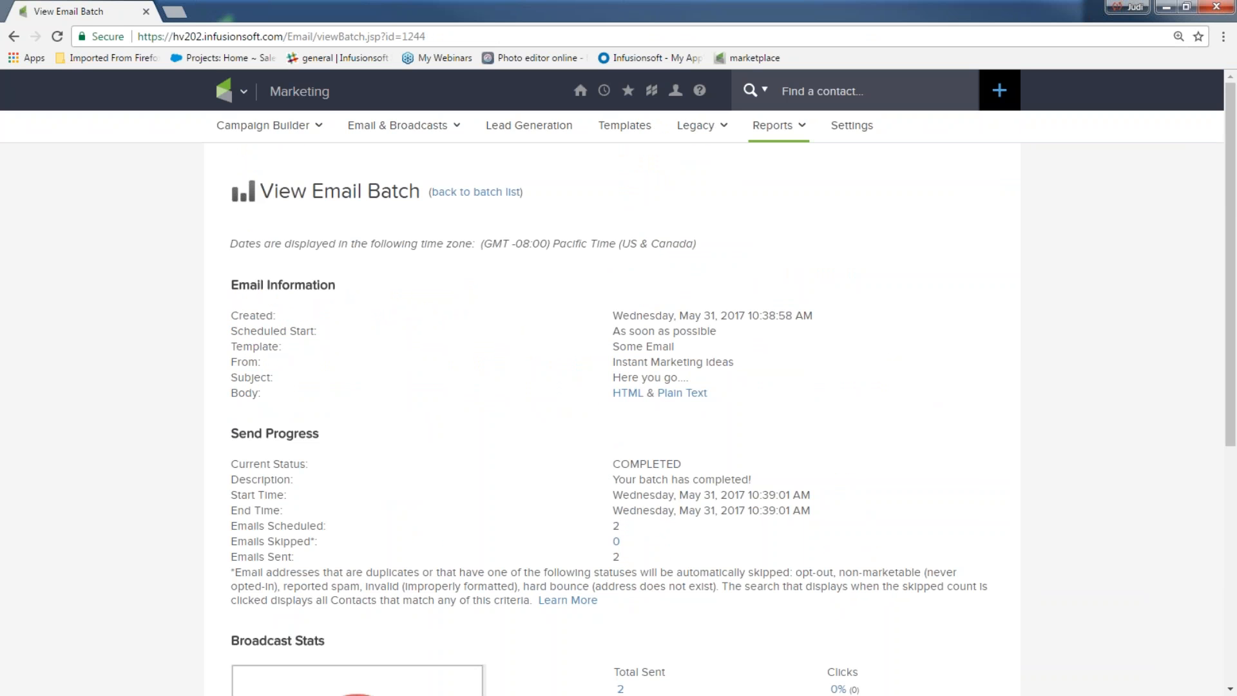
# Step: Start a new broadcast from the 'My favorite email' template and expand its details to the recipients
pyautogui.click(233, 91)
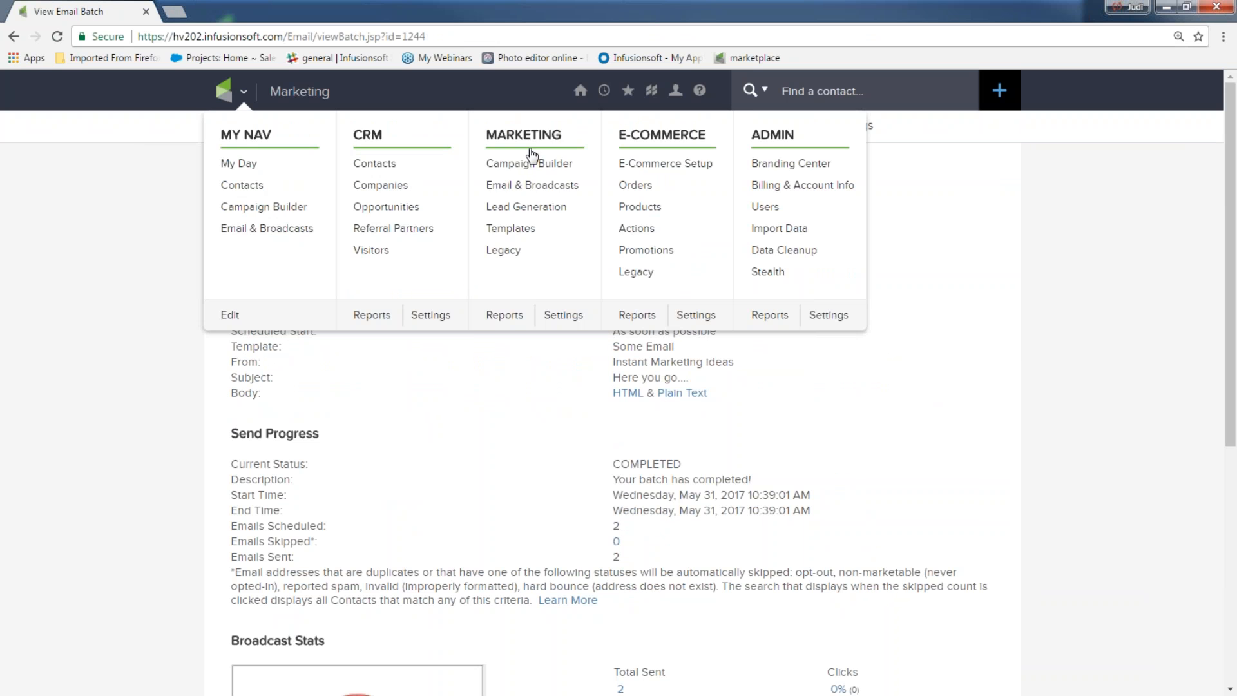
pyautogui.click(527, 186)
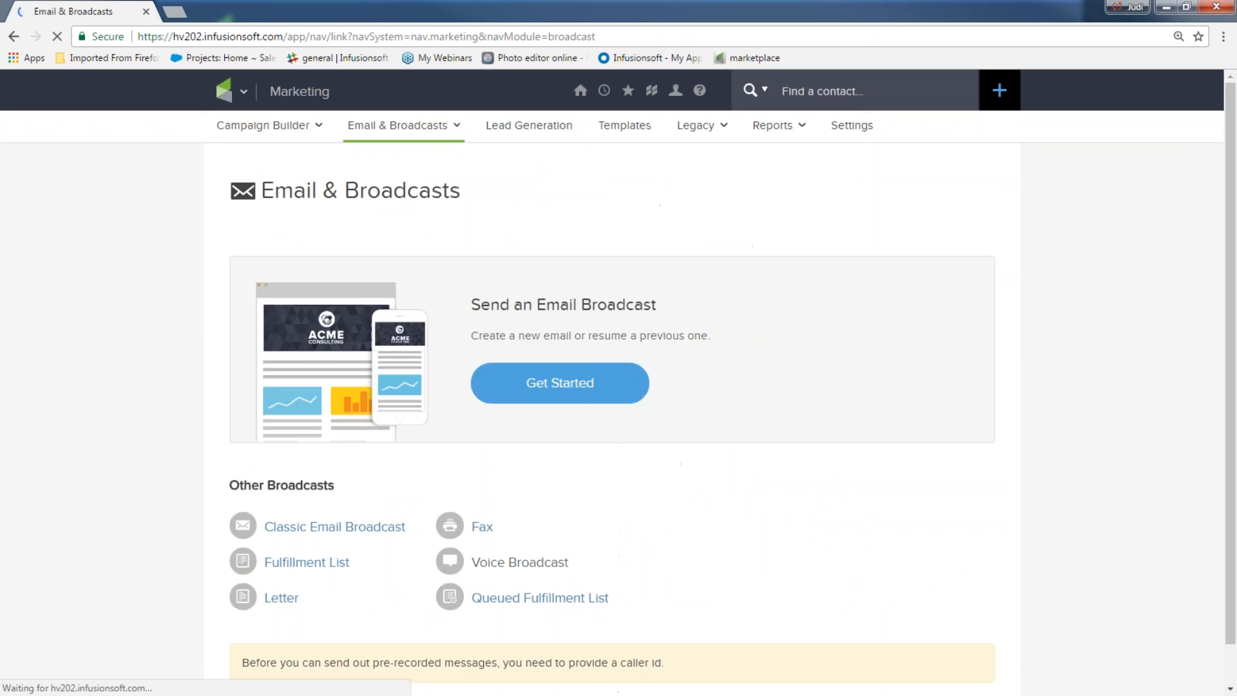
pyautogui.click(579, 385)
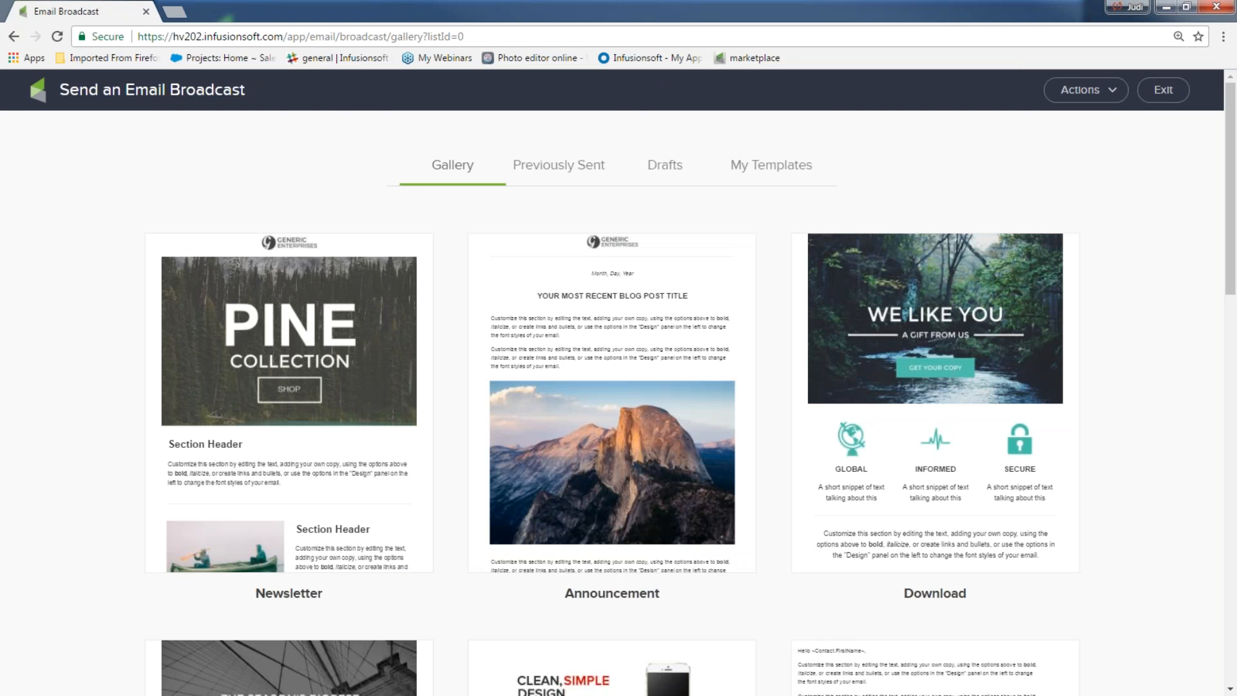
pyautogui.click(734, 169)
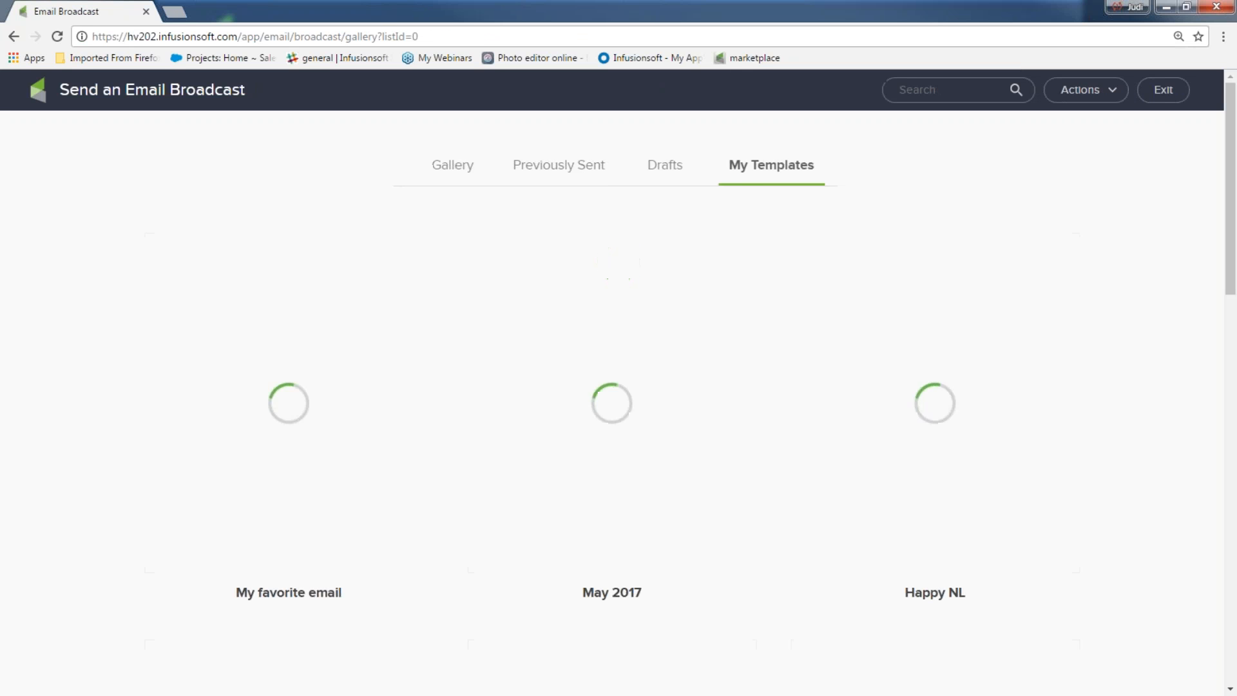
pyautogui.moveTo(199, 331)
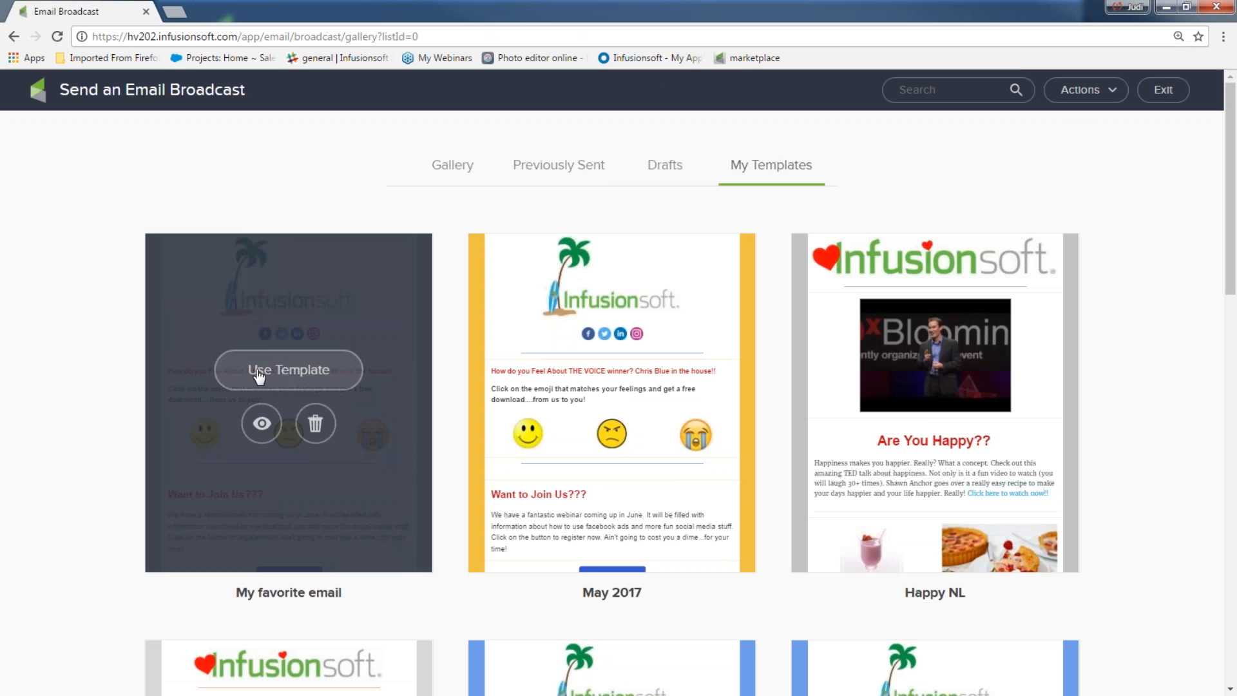
pyautogui.click(258, 374)
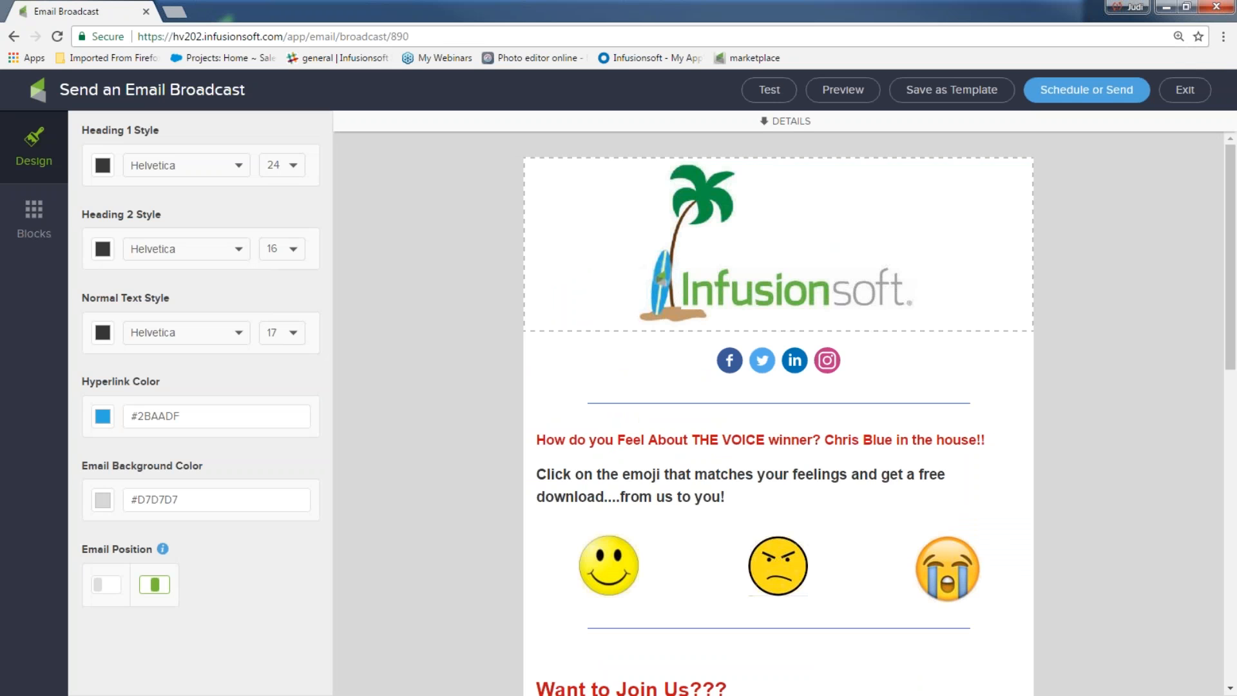
pyautogui.click(767, 122)
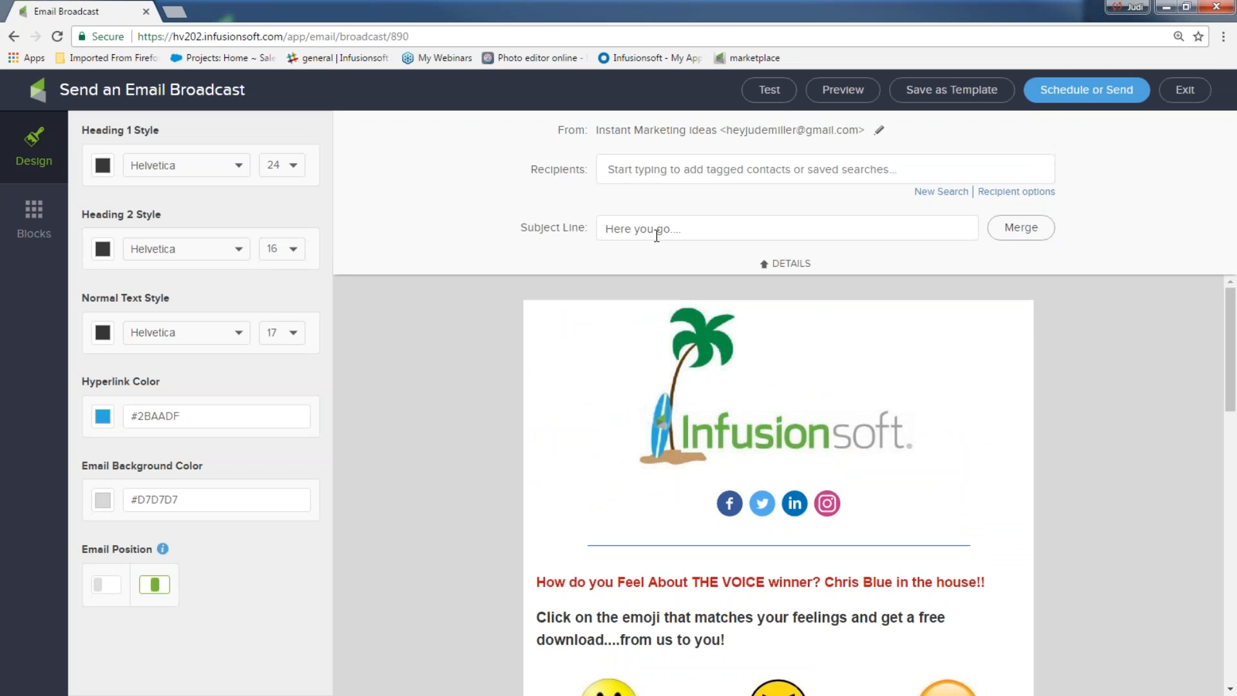
pyautogui.click(715, 175)
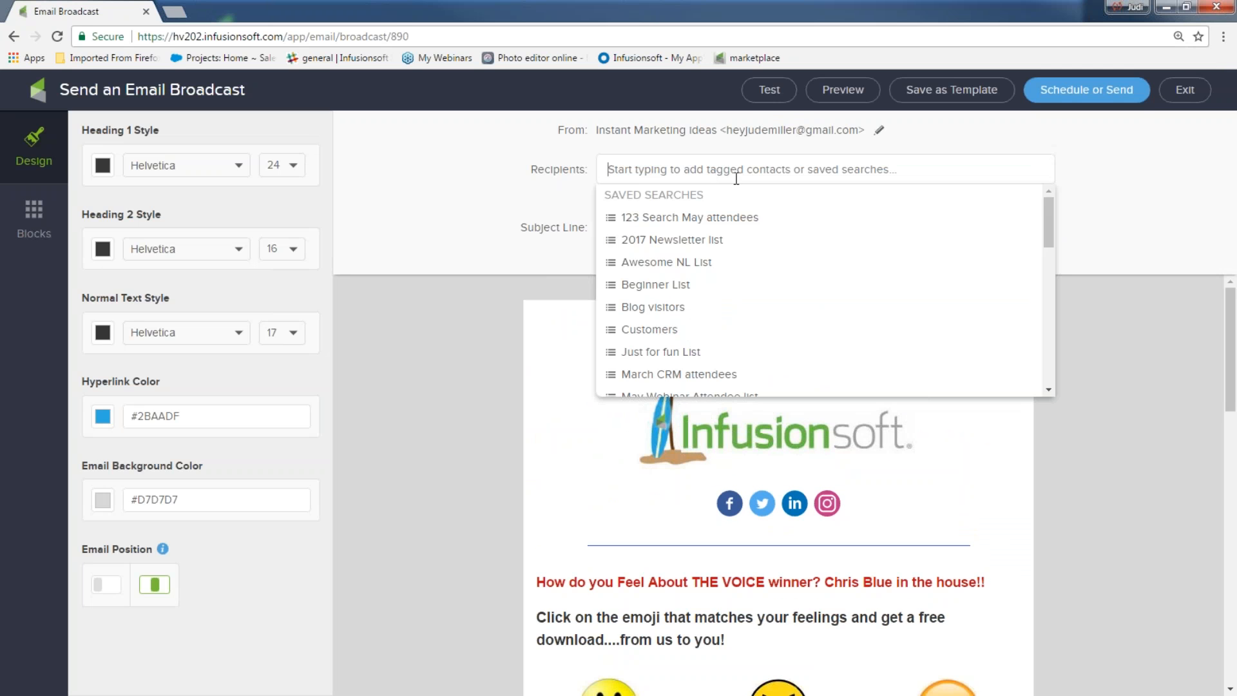
pyautogui.click(494, 217)
# Step: Build a New List search for first name 'abe', making its 1 contact the recipients
pyautogui.click(940, 191)
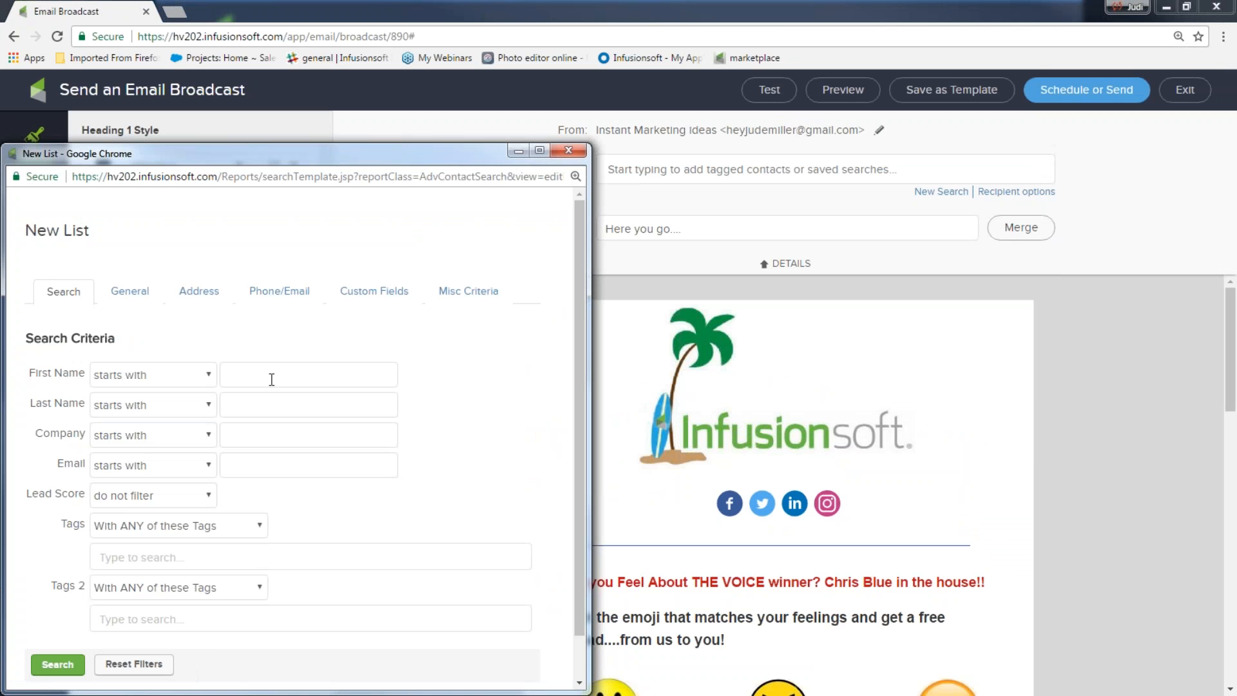
pyautogui.write('abe')
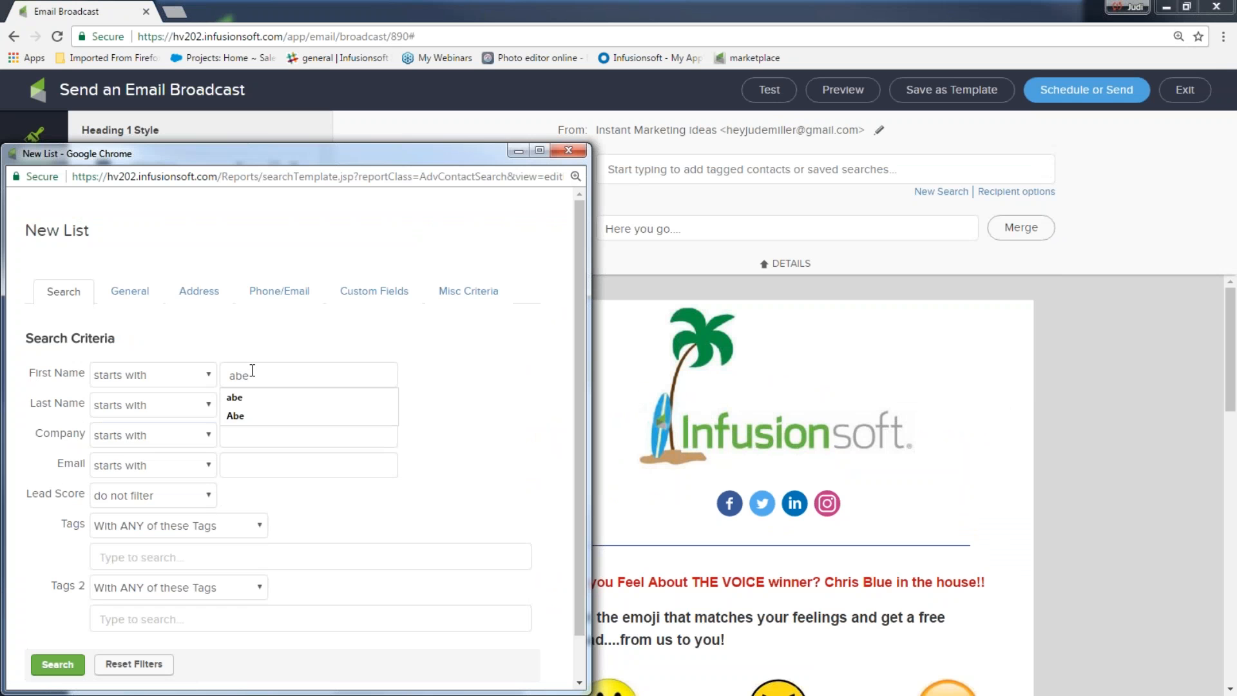
pyautogui.click(264, 397)
pyautogui.click(57, 664)
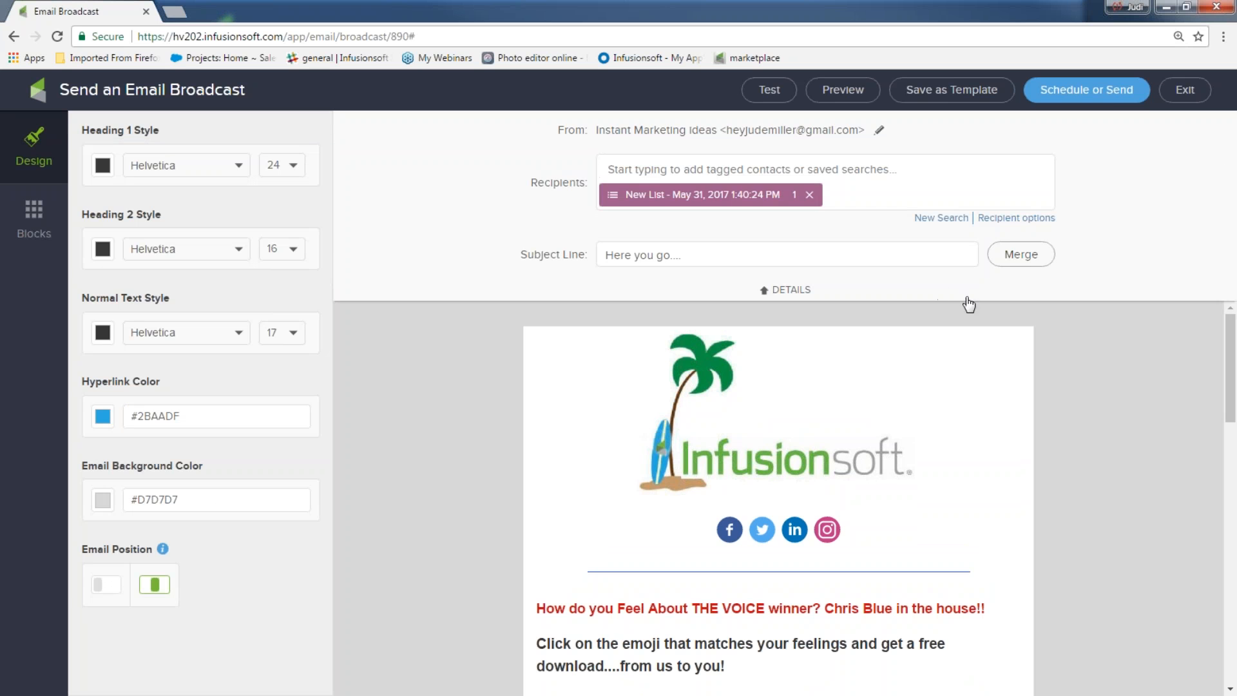
# Step: Send the broadcast now; the batch report shows COMPLETED with 1 email sent, 0 skipped
pyautogui.click(1107, 94)
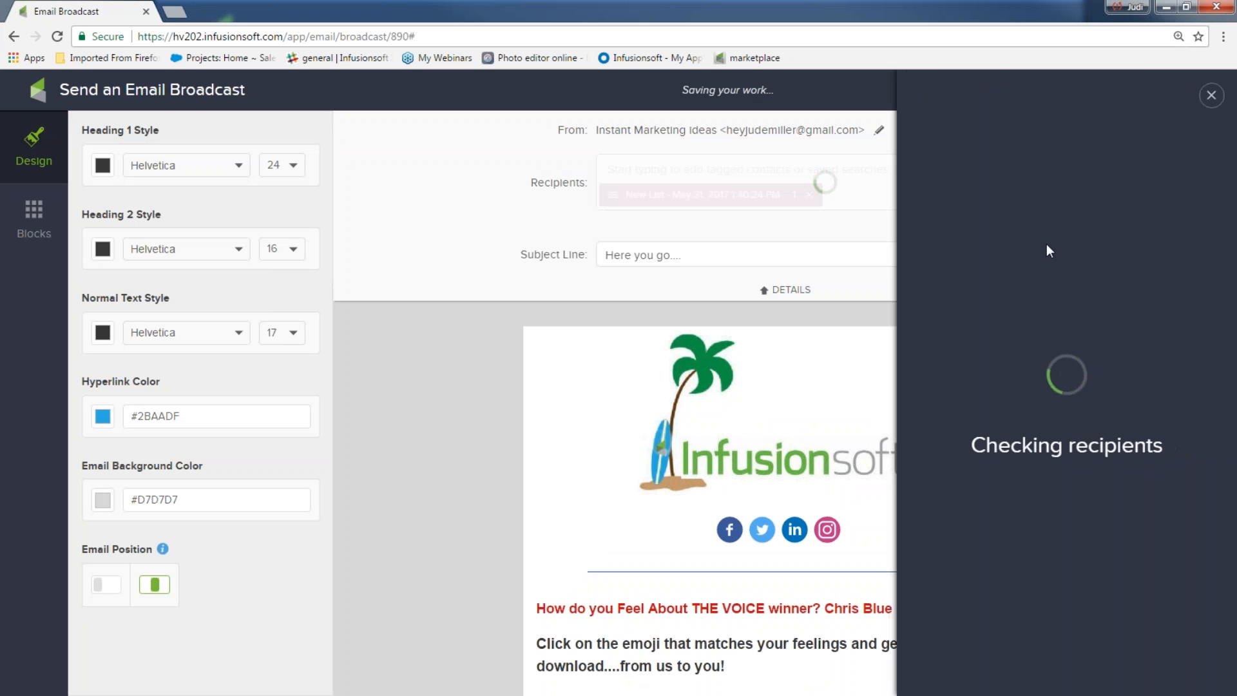
pyautogui.scroll(-2, 983, 483)
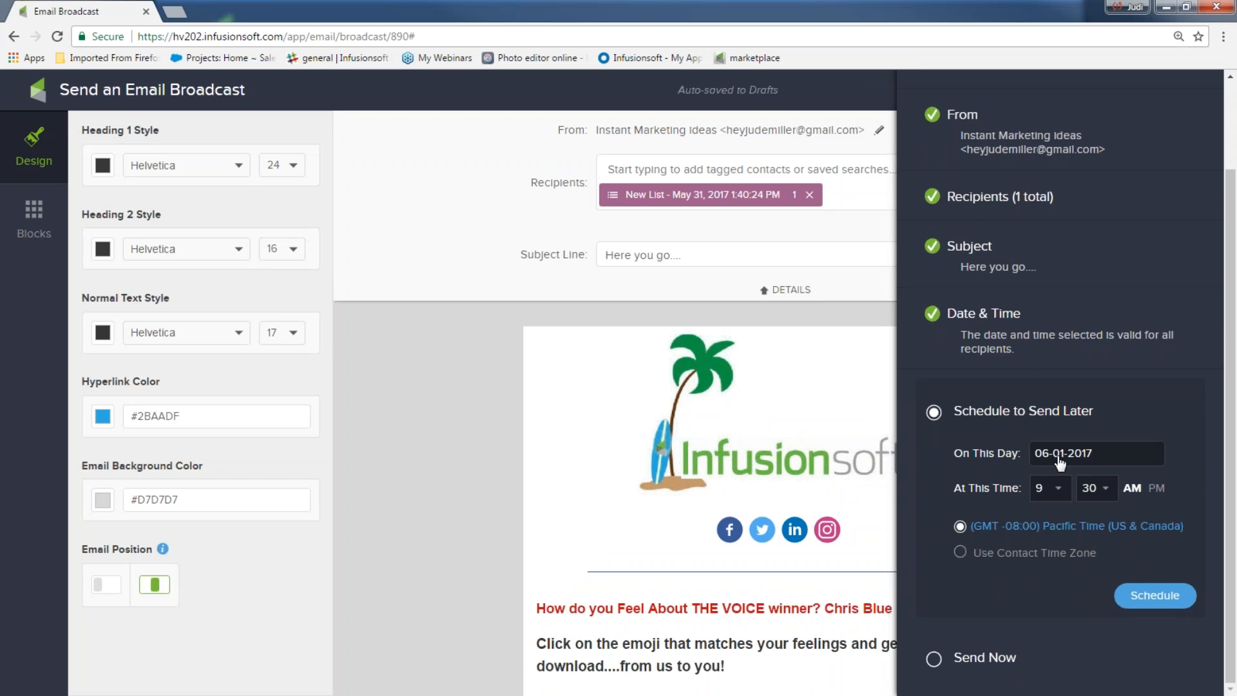
pyautogui.click(938, 663)
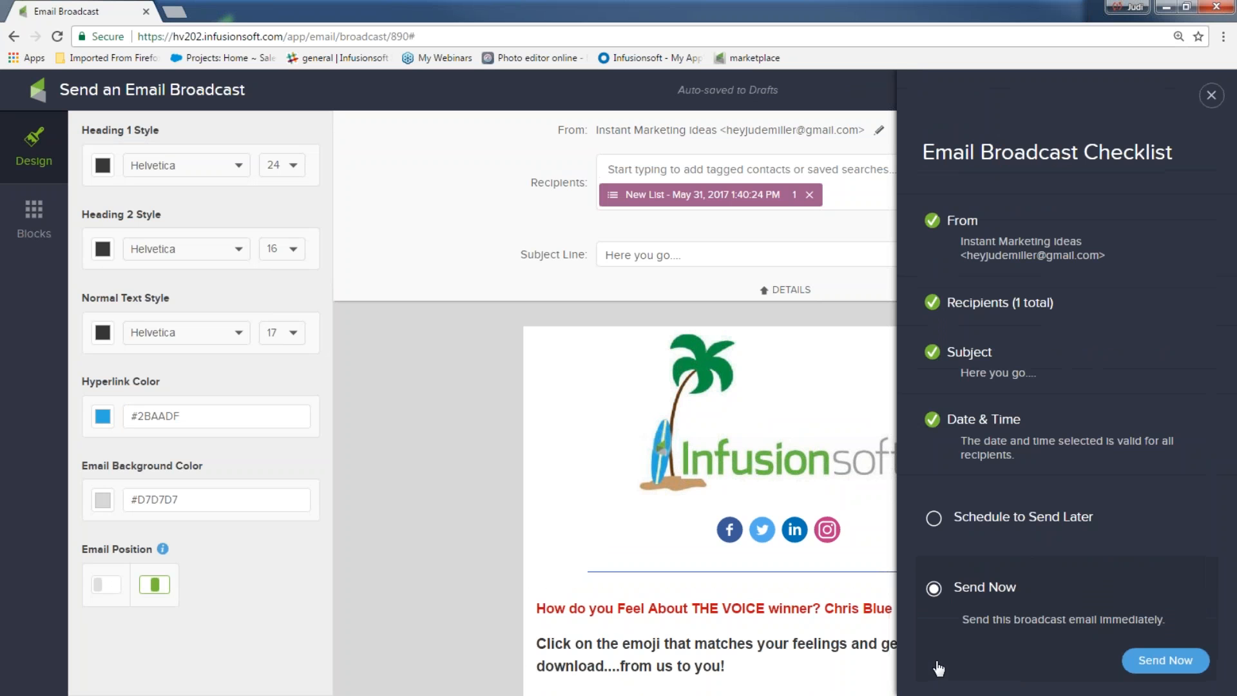
pyautogui.click(1159, 662)
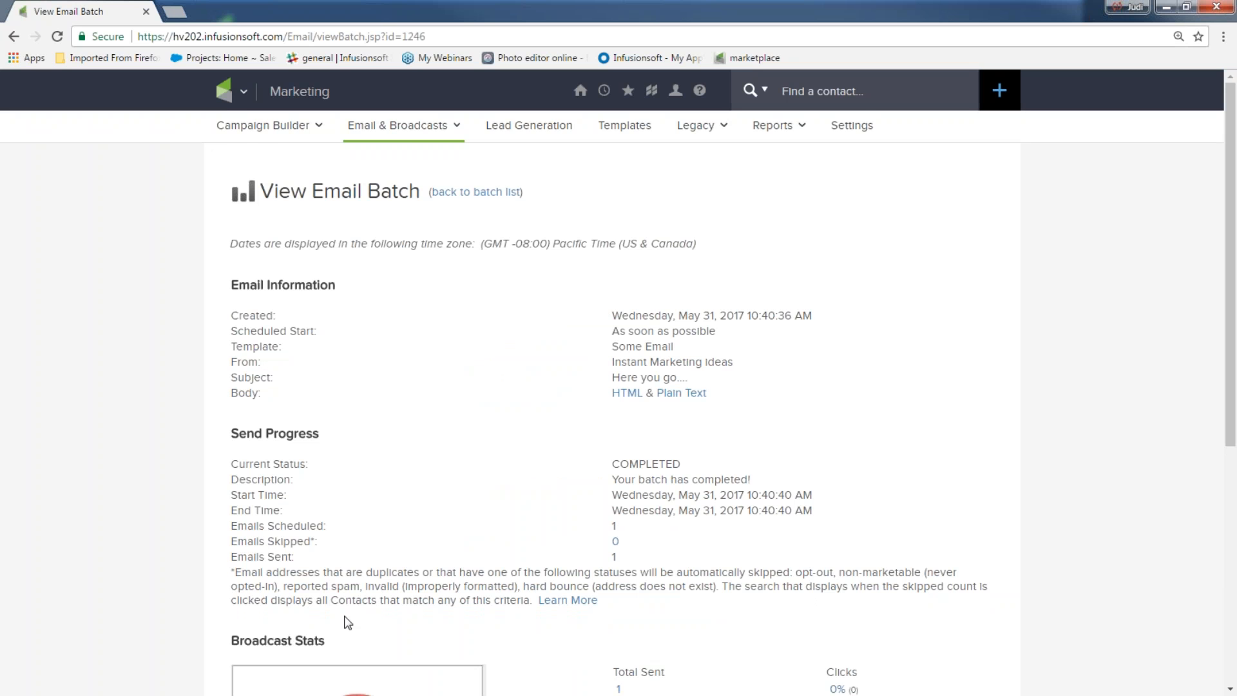
# Step: Go to the Contacts list and tick five contacts as broadcast recipients
pyautogui.click(244, 90)
pyautogui.click(386, 171)
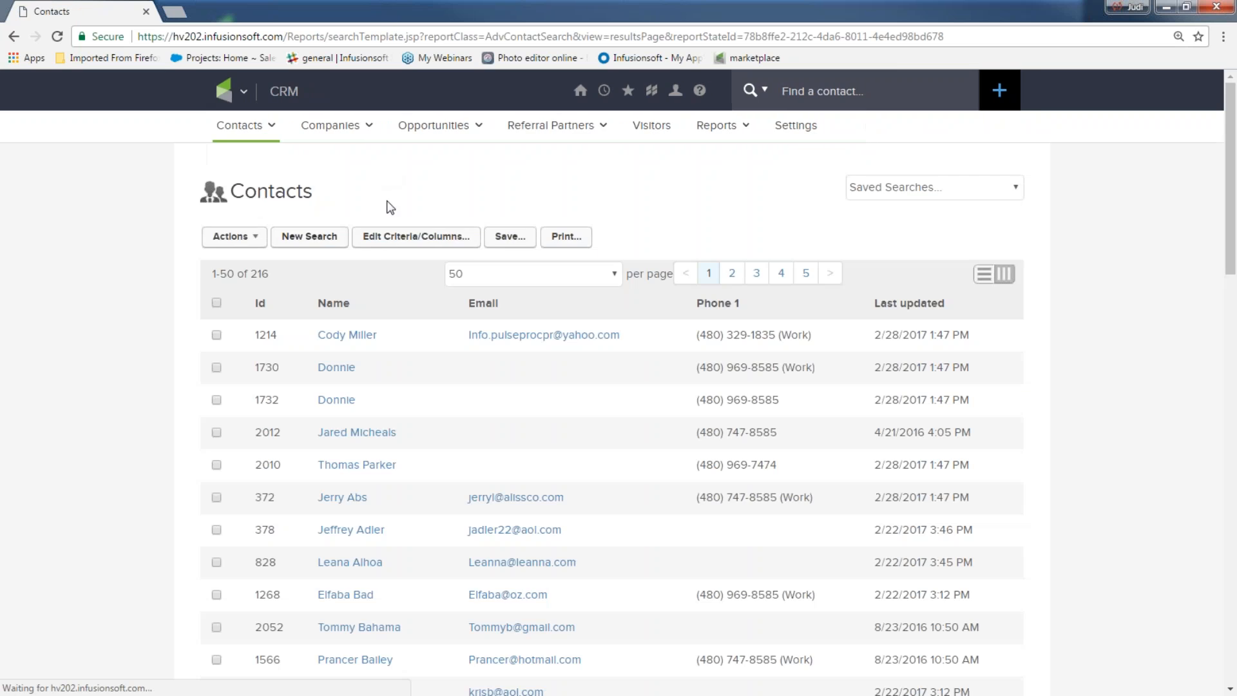
pyautogui.scroll(-2, 315, 257)
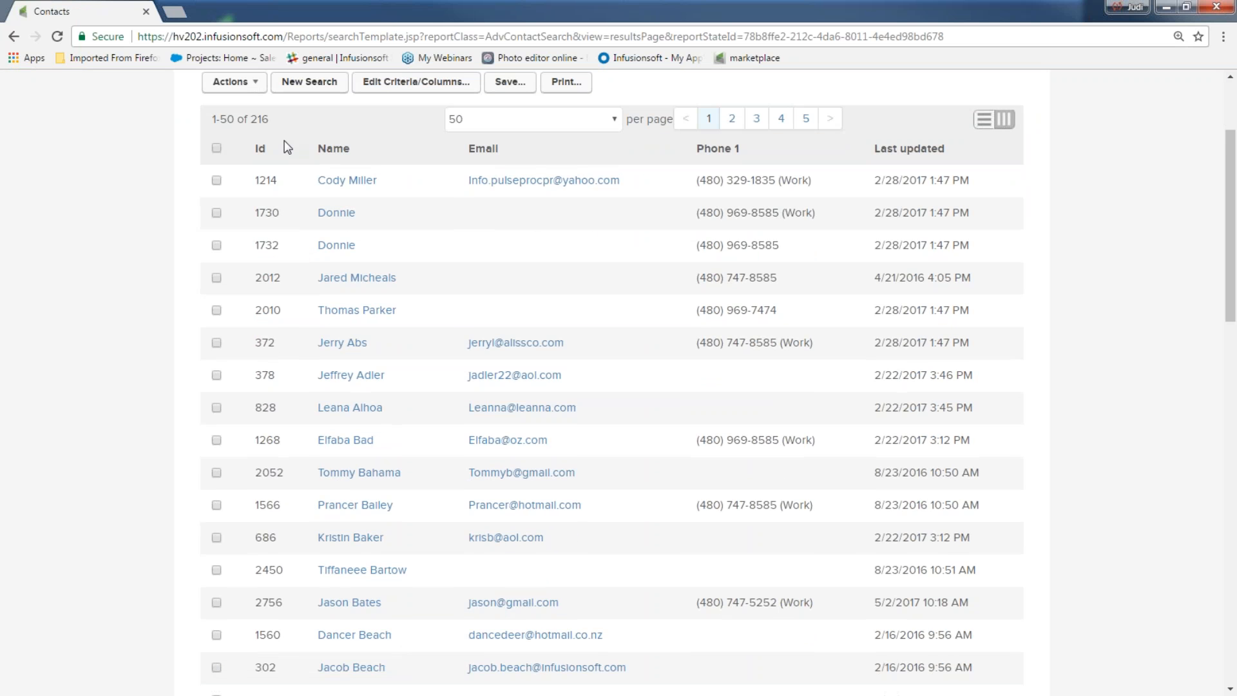
pyautogui.click(216, 375)
pyautogui.click(217, 473)
pyautogui.click(216, 570)
pyautogui.click(216, 667)
pyautogui.click(216, 637)
# Step: Use Actions > Send a Broadcast for the five selected contacts
pyautogui.scroll(-1, 240, 578)
pyautogui.scroll(3, 83, 524)
pyautogui.click(232, 236)
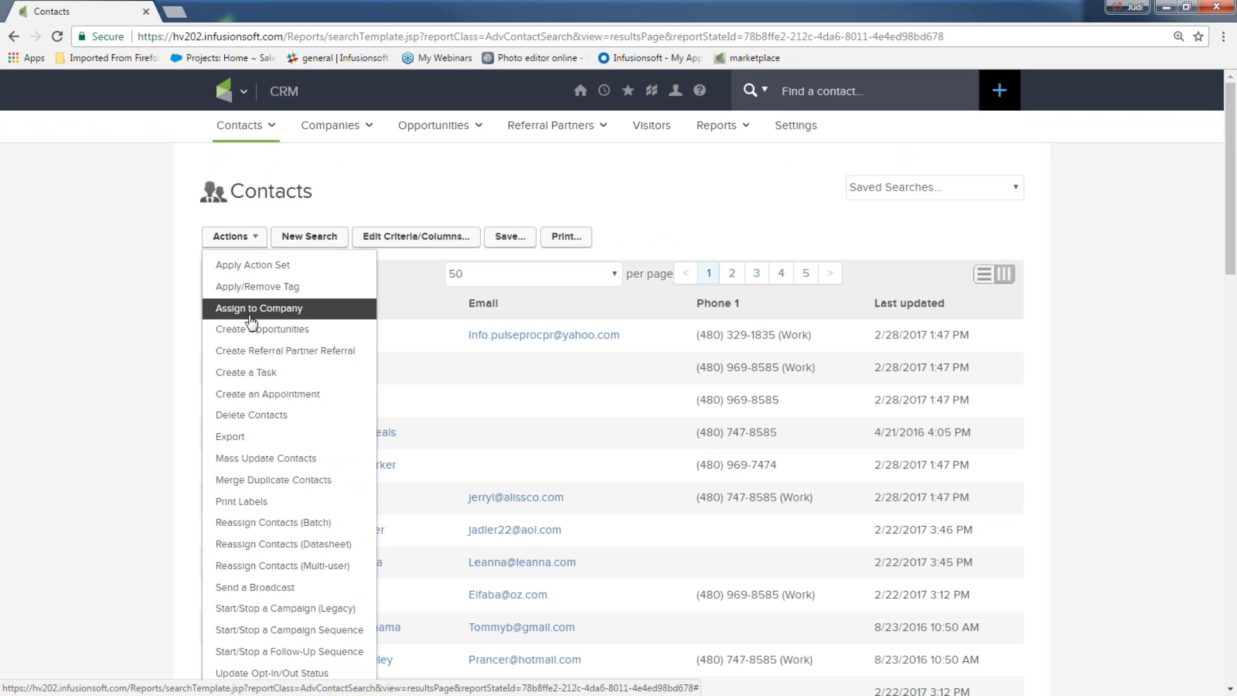
pyautogui.click(230, 590)
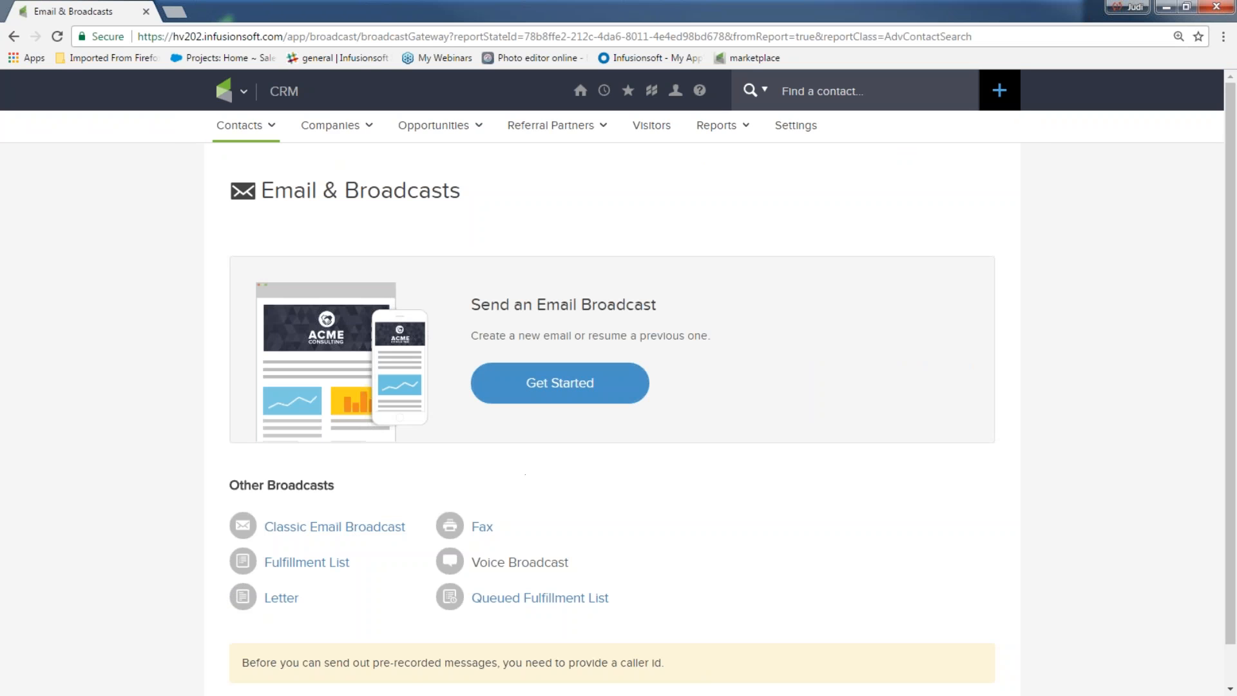
# Step: Build a broadcast for the five contacts from the 'My favorite email' template
pyautogui.click(560, 383)
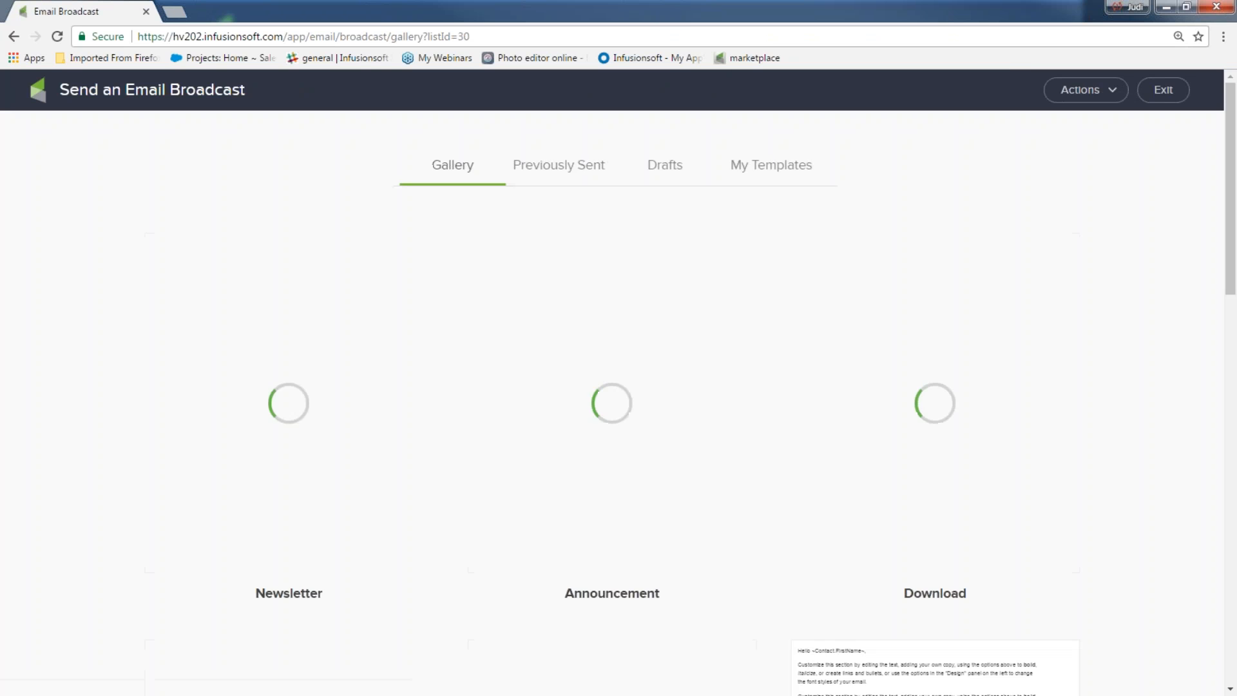
pyautogui.click(733, 172)
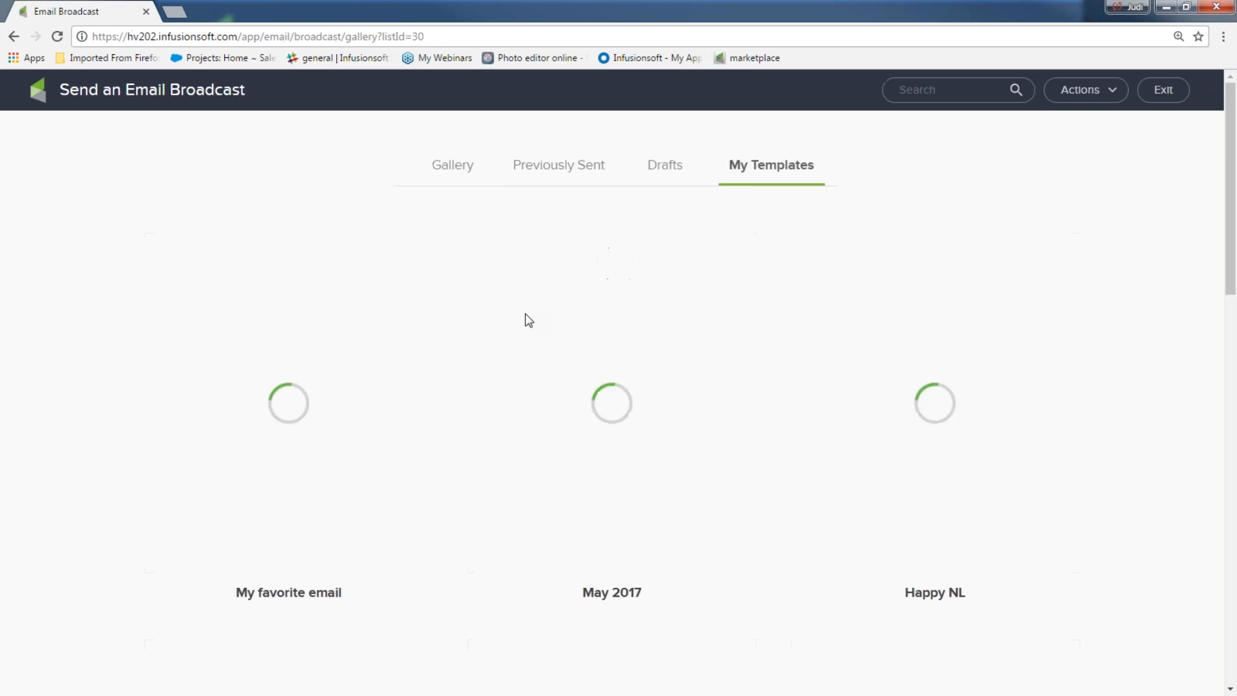
pyautogui.click(278, 384)
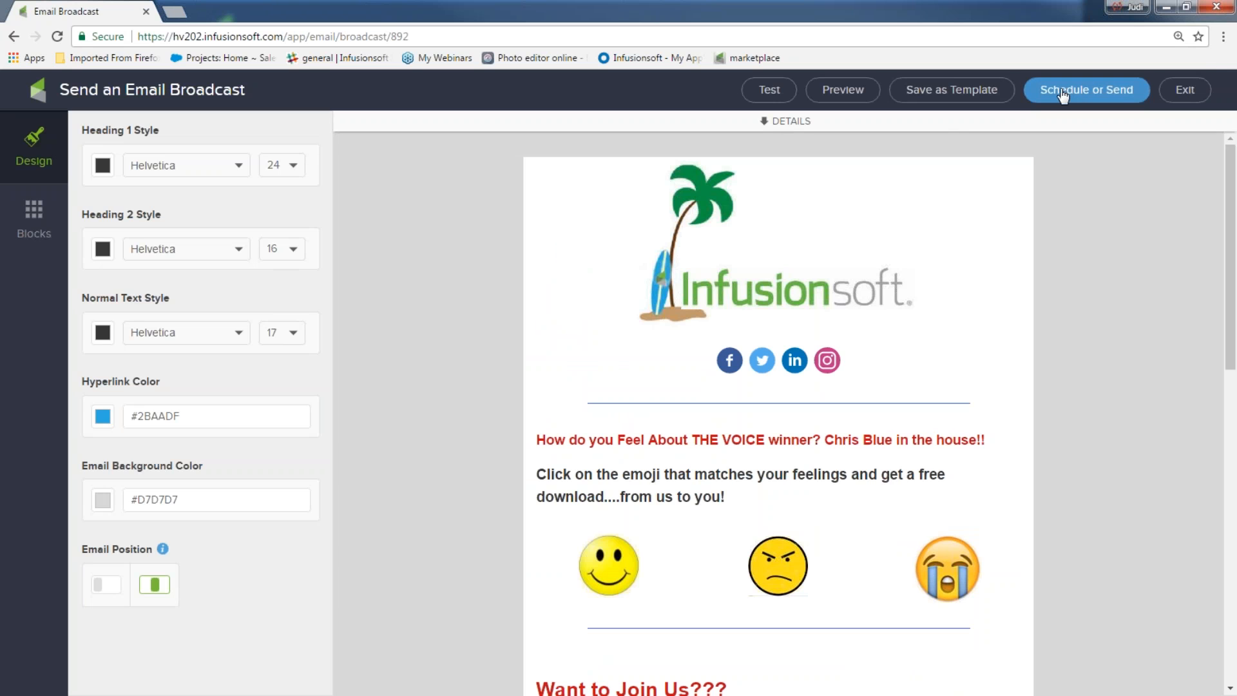
# Step: Review the pre-send checklist, then advance to the presentation's Challenge slide
pyautogui.click(1065, 93)
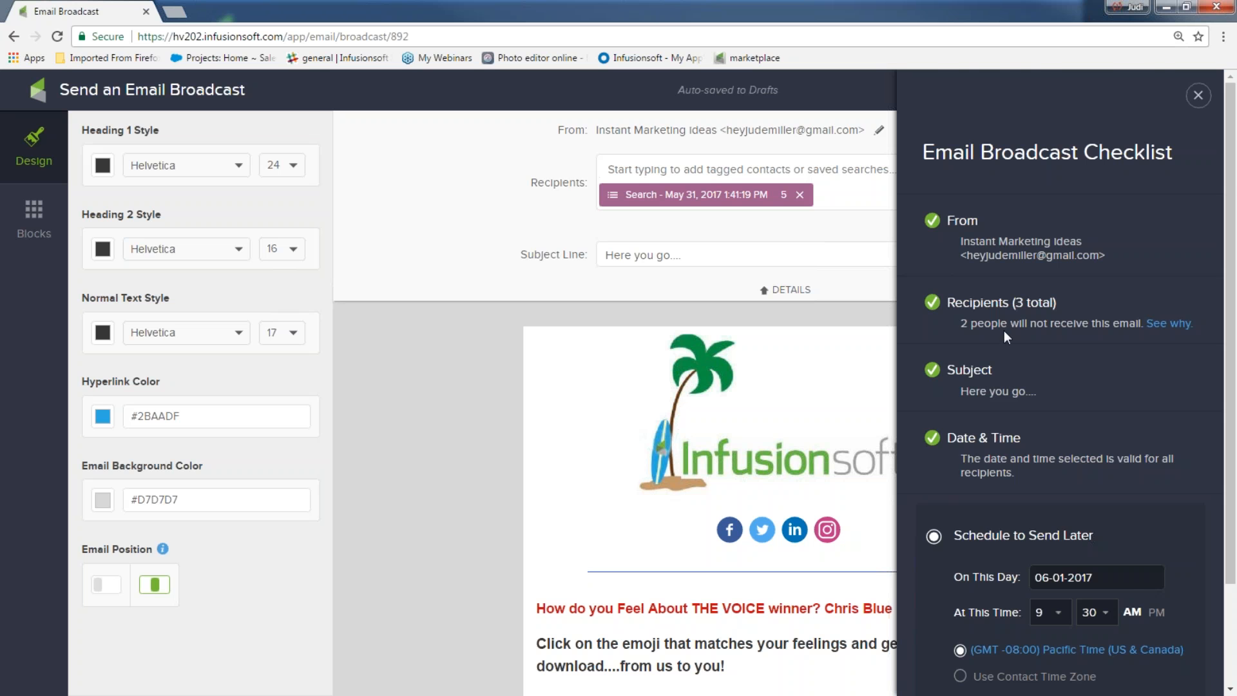
pyautogui.scroll(-2, 987, 353)
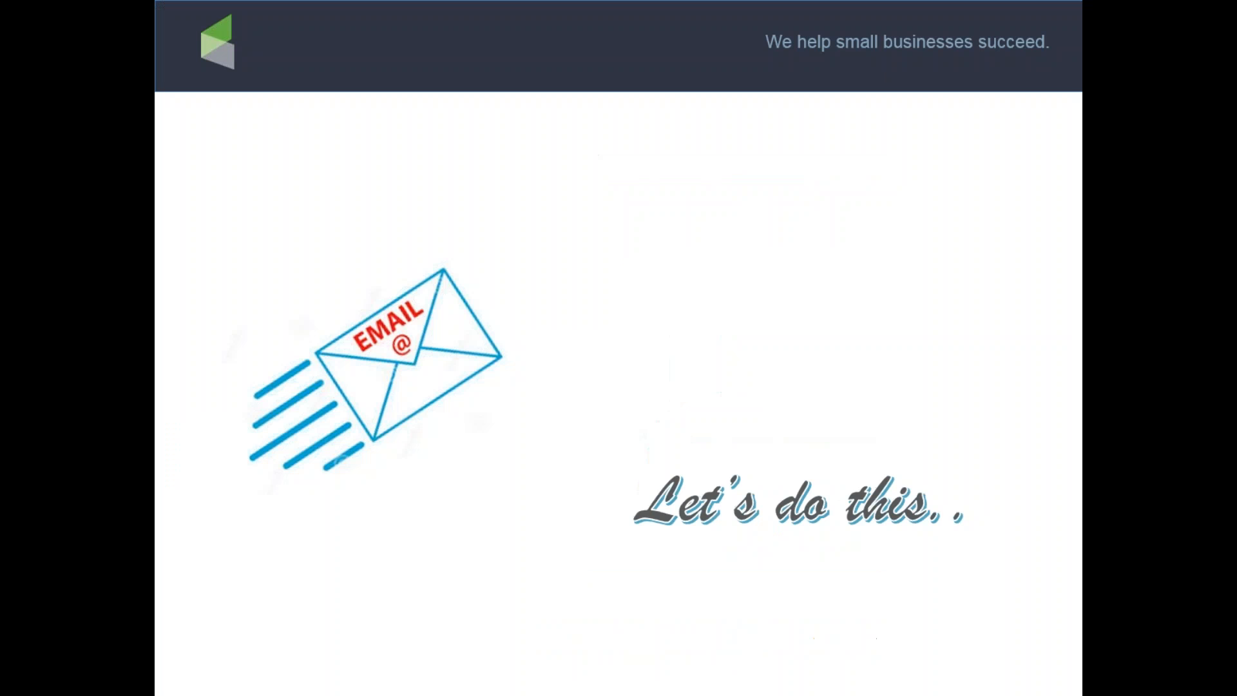
pyautogui.click(1035, 302)
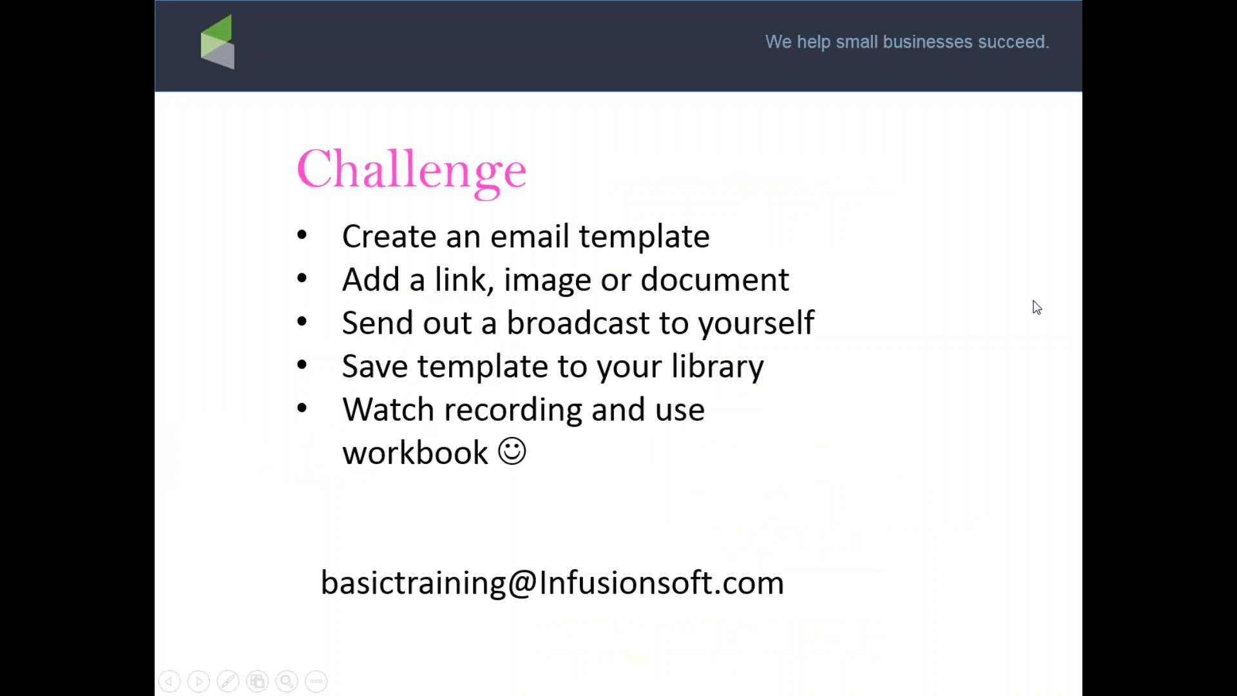
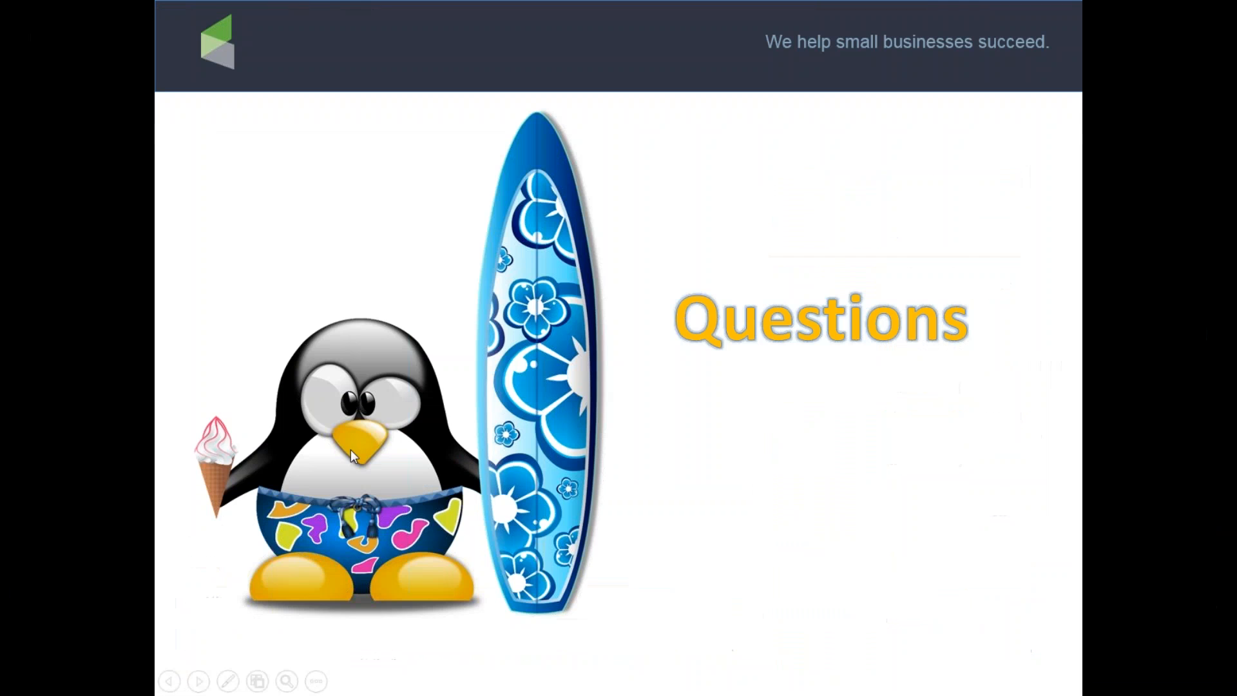
# Step: Close the broadcast checklist and exit the editor and template gallery to Email & Broadcasts
pyautogui.hotkey('alt', 'Tab')
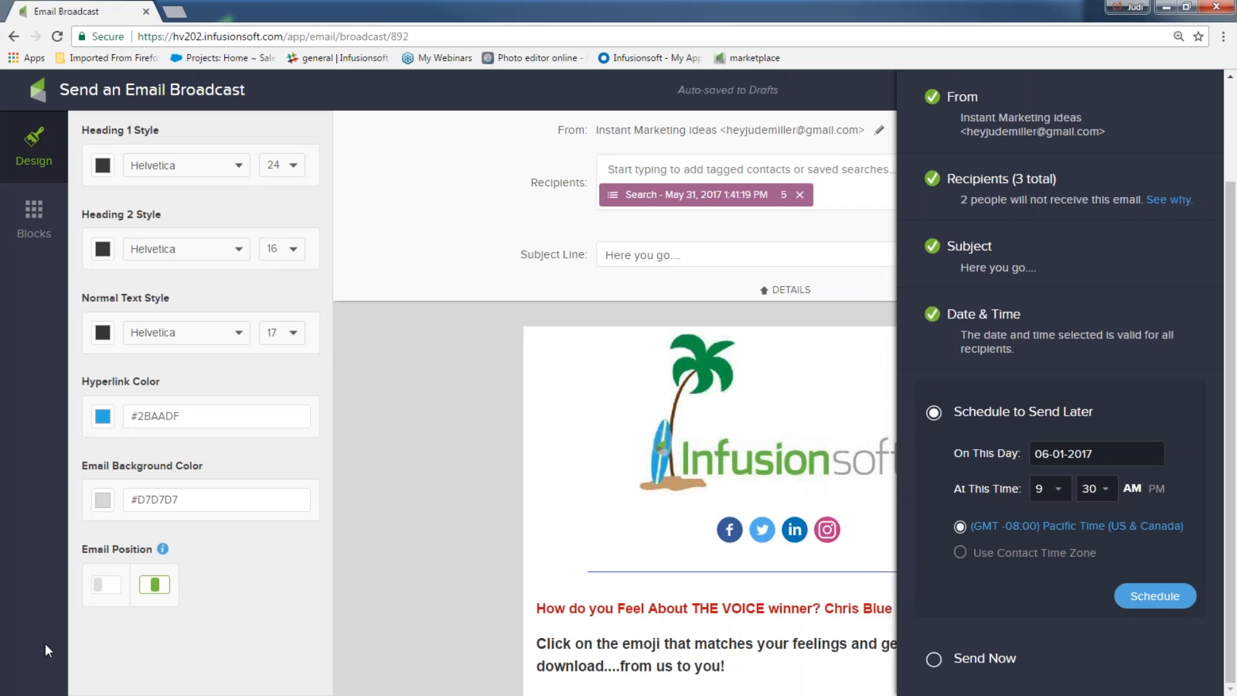
pyautogui.scroll(2, 1224, 110)
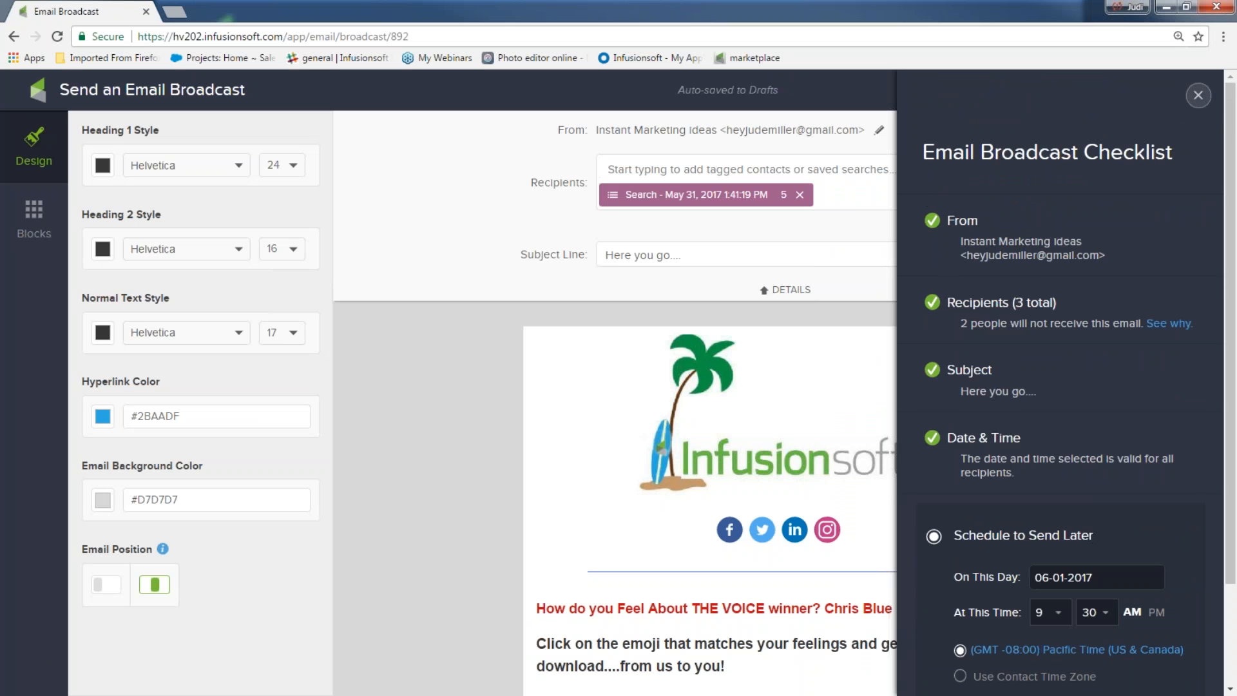
pyautogui.click(1199, 95)
pyautogui.click(1177, 96)
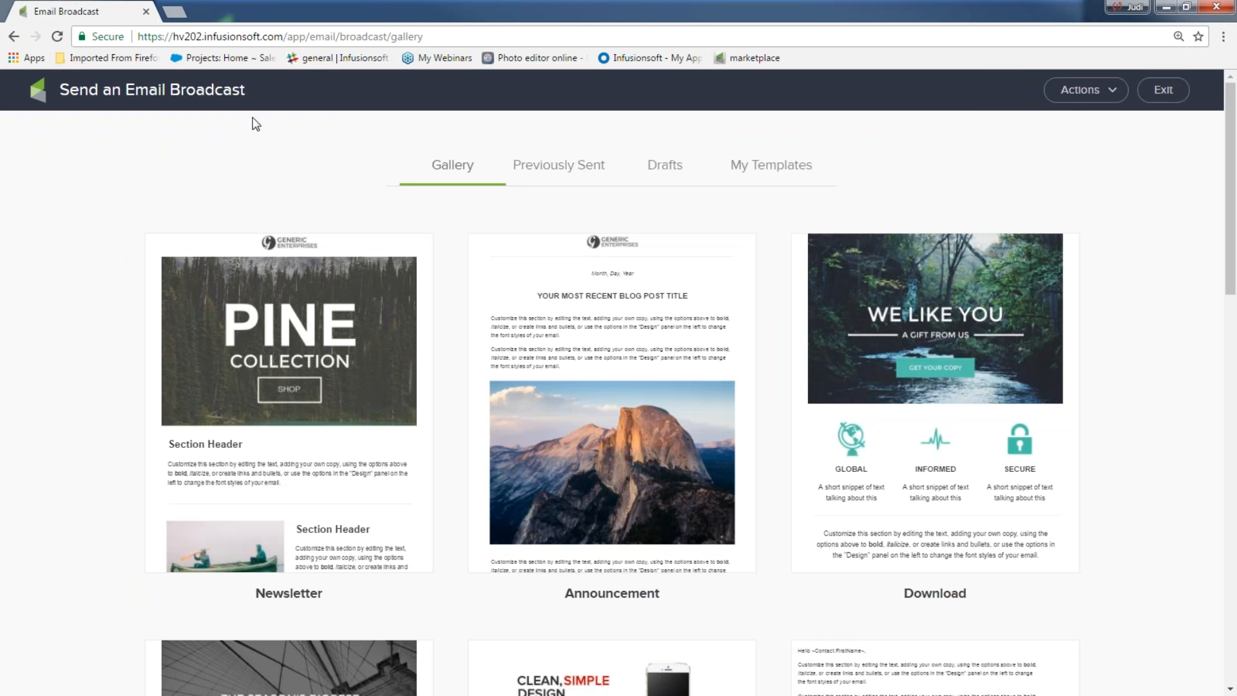
pyautogui.click(1160, 94)
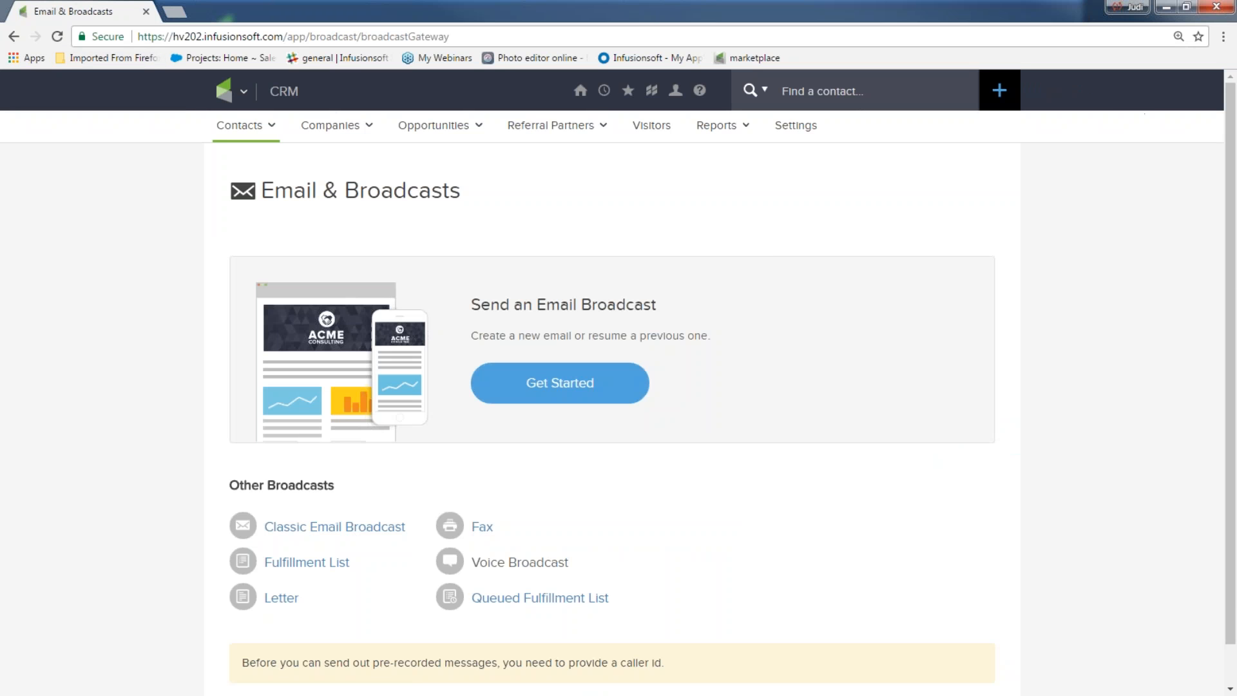
pyautogui.click(245, 91)
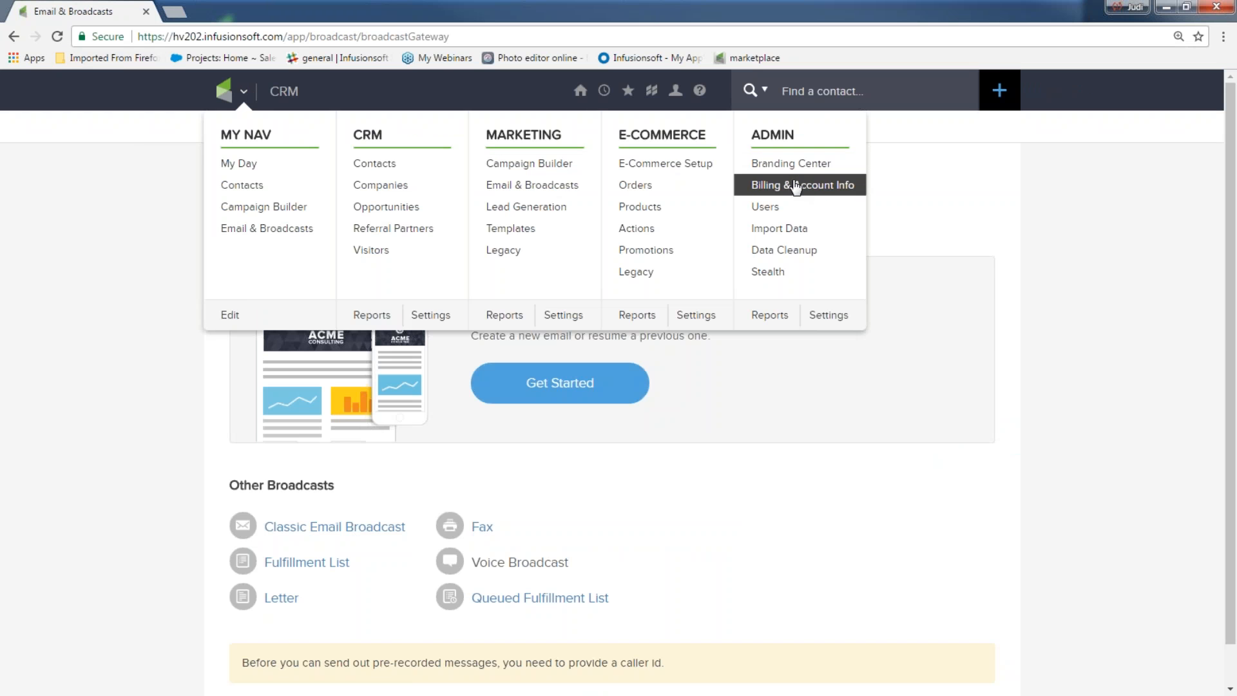
# Step: Review Complete Edition billing and usage (8 emails, 216 contacts), then browse the Marketplace apps listing
pyautogui.click(794, 186)
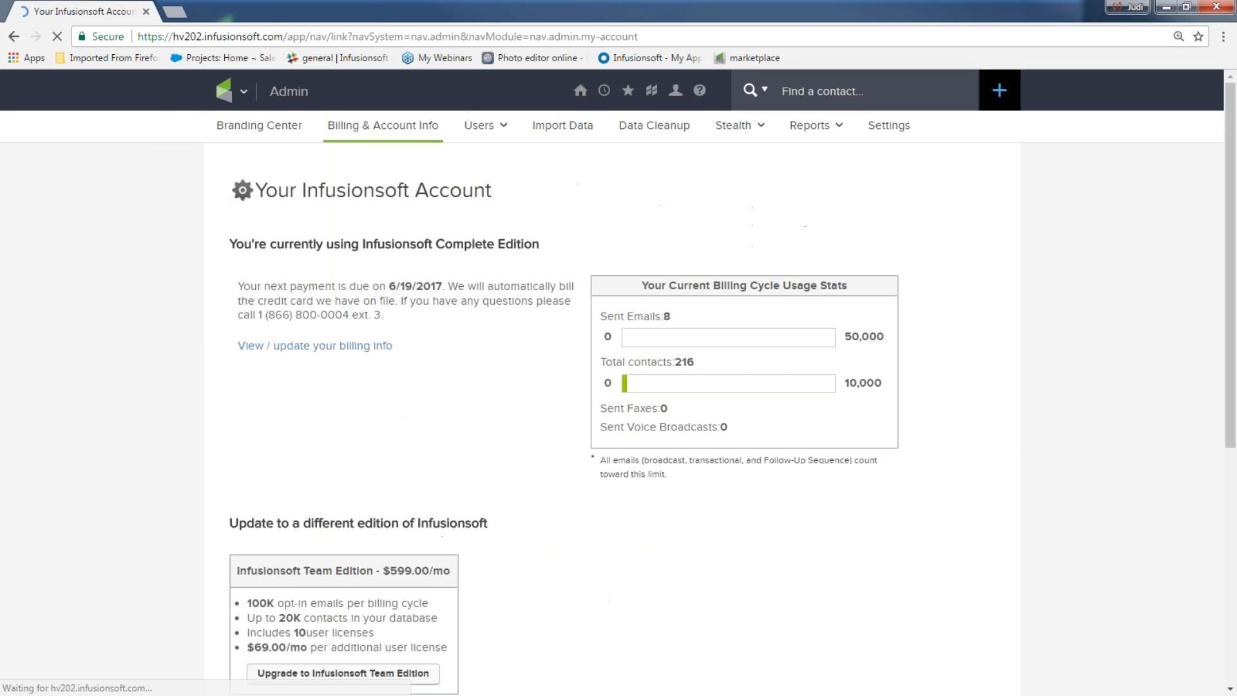
pyautogui.scroll(-3, 703, 522)
pyautogui.scroll(3, 779, 326)
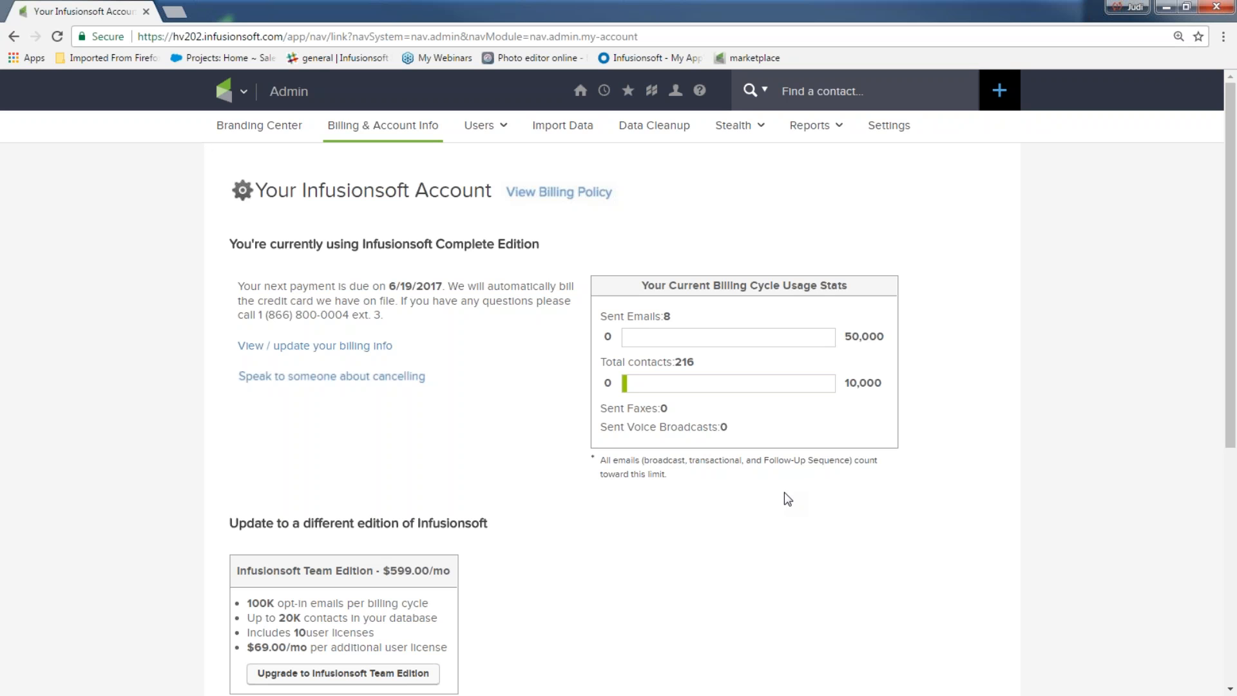
pyautogui.moveTo(653, 96)
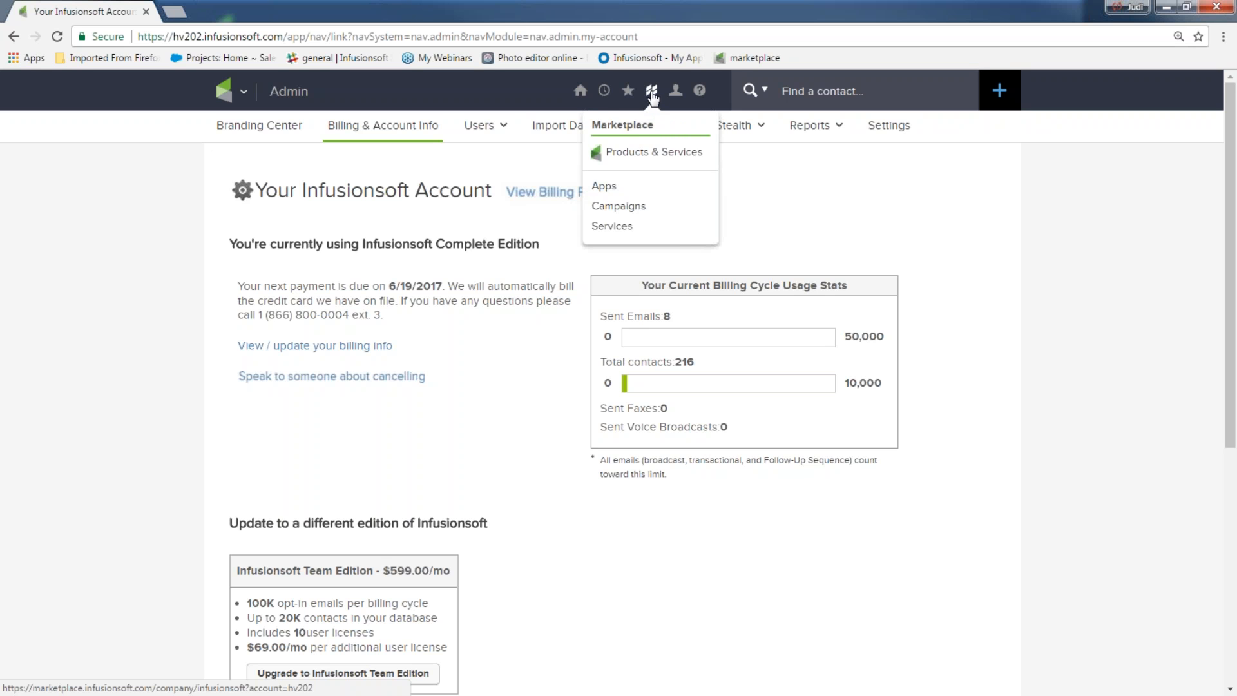
pyautogui.click(625, 187)
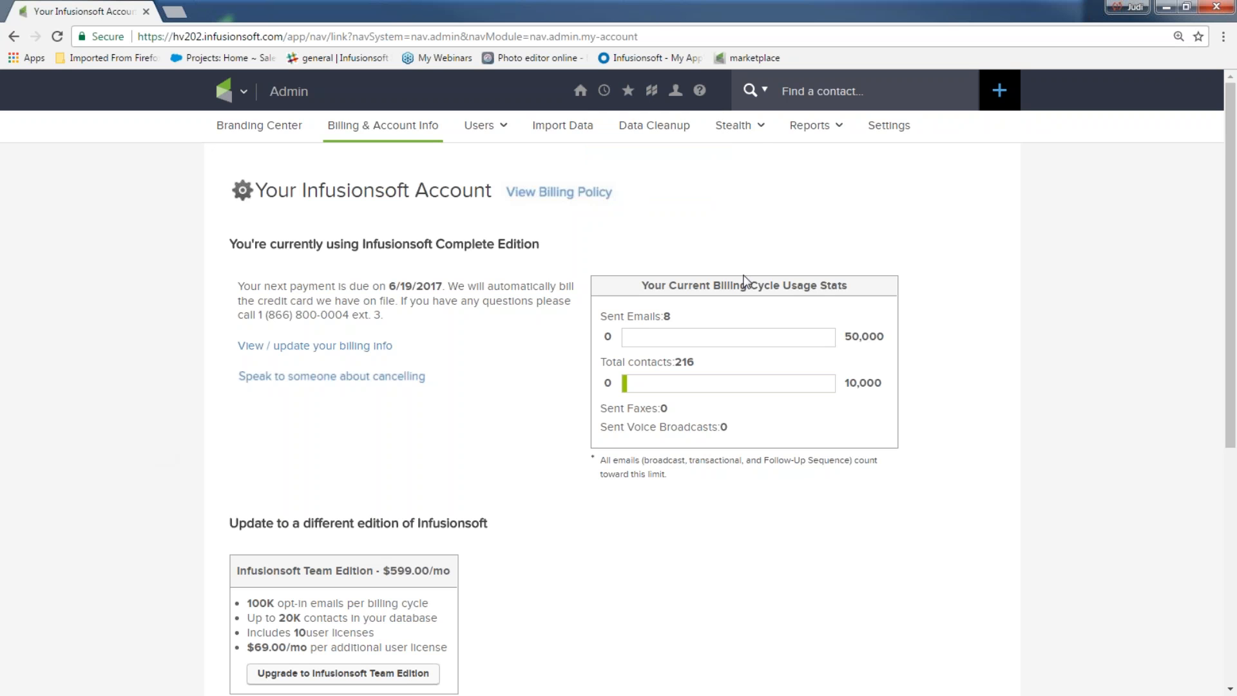
pyautogui.moveTo(244, 91)
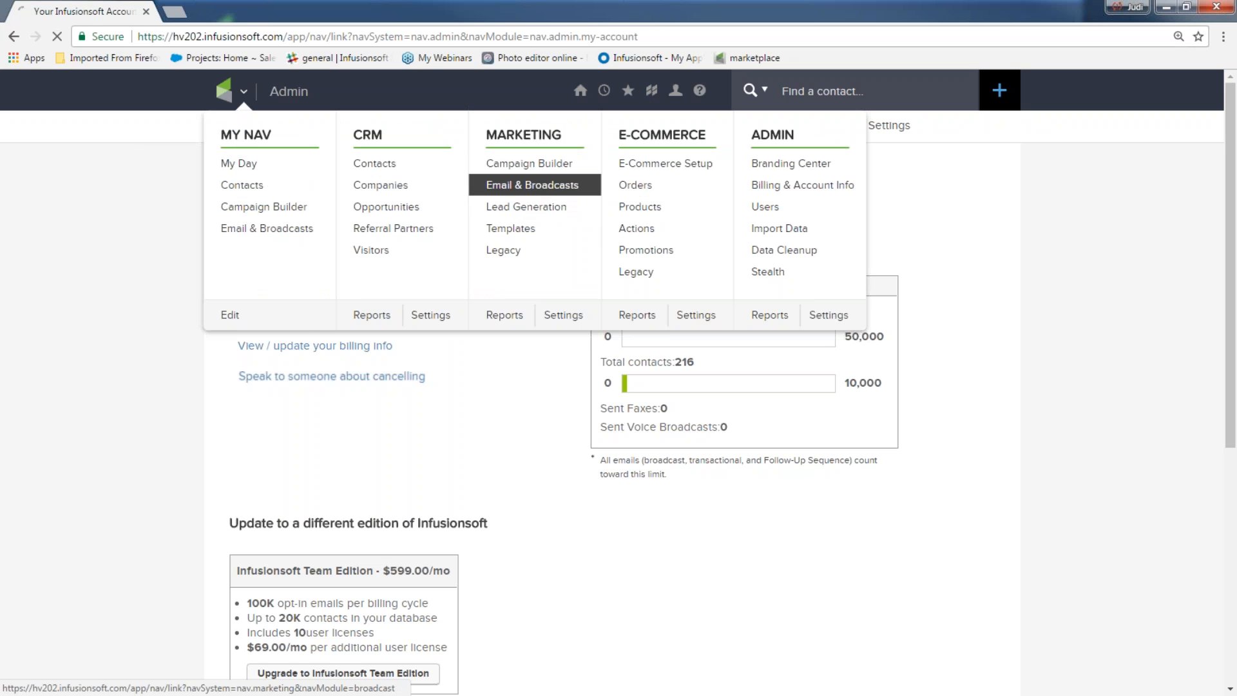
# Step: Start a new broadcast draft from the previously sent 'Here you go....' email
pyautogui.click(531, 187)
pyautogui.click(586, 384)
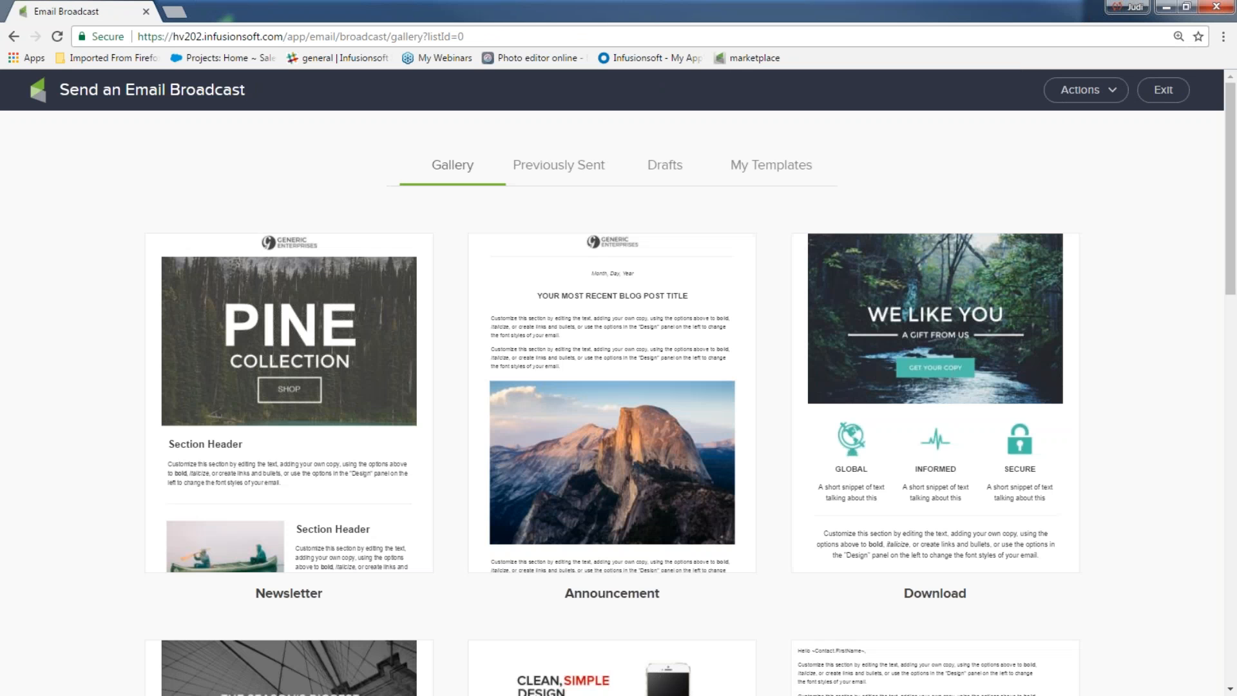
pyautogui.moveTo(624, 419)
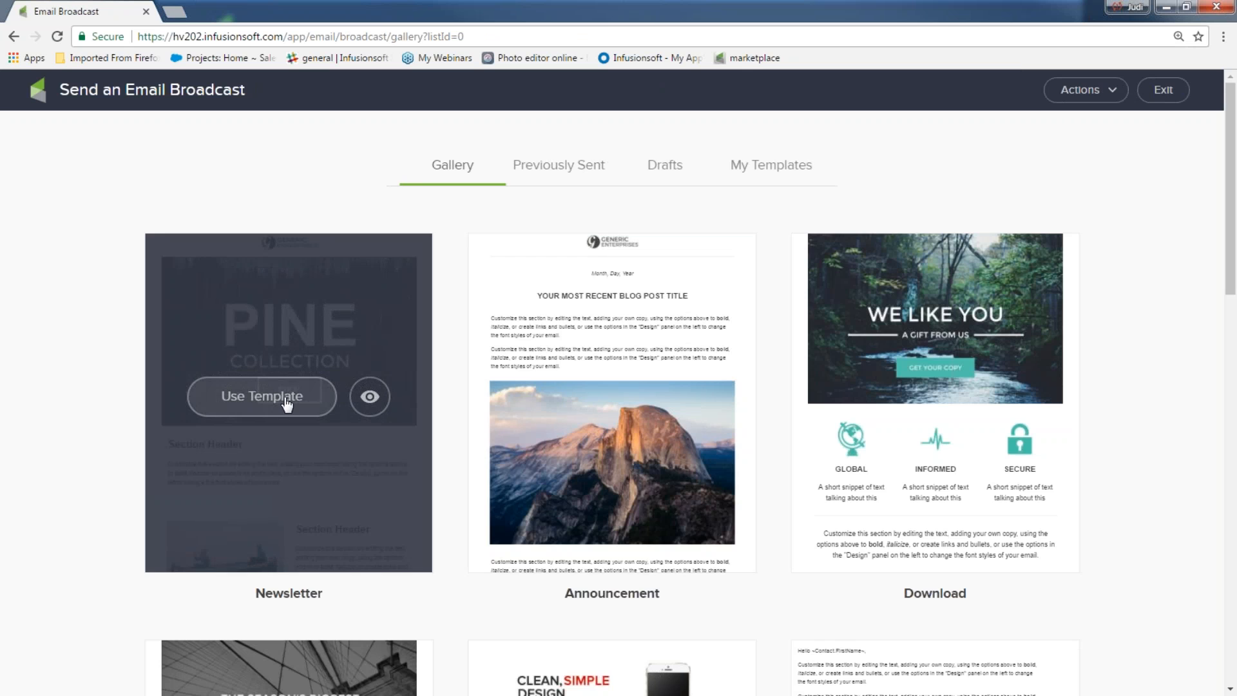
pyautogui.click(546, 171)
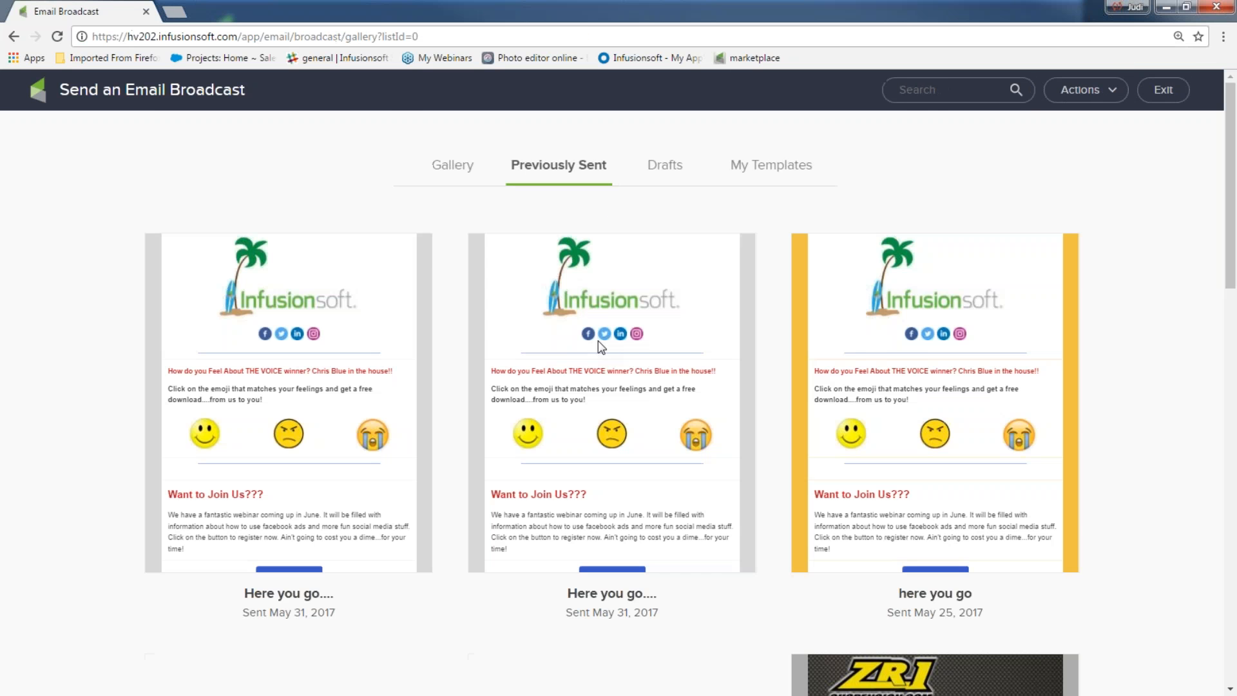
pyautogui.click(340, 373)
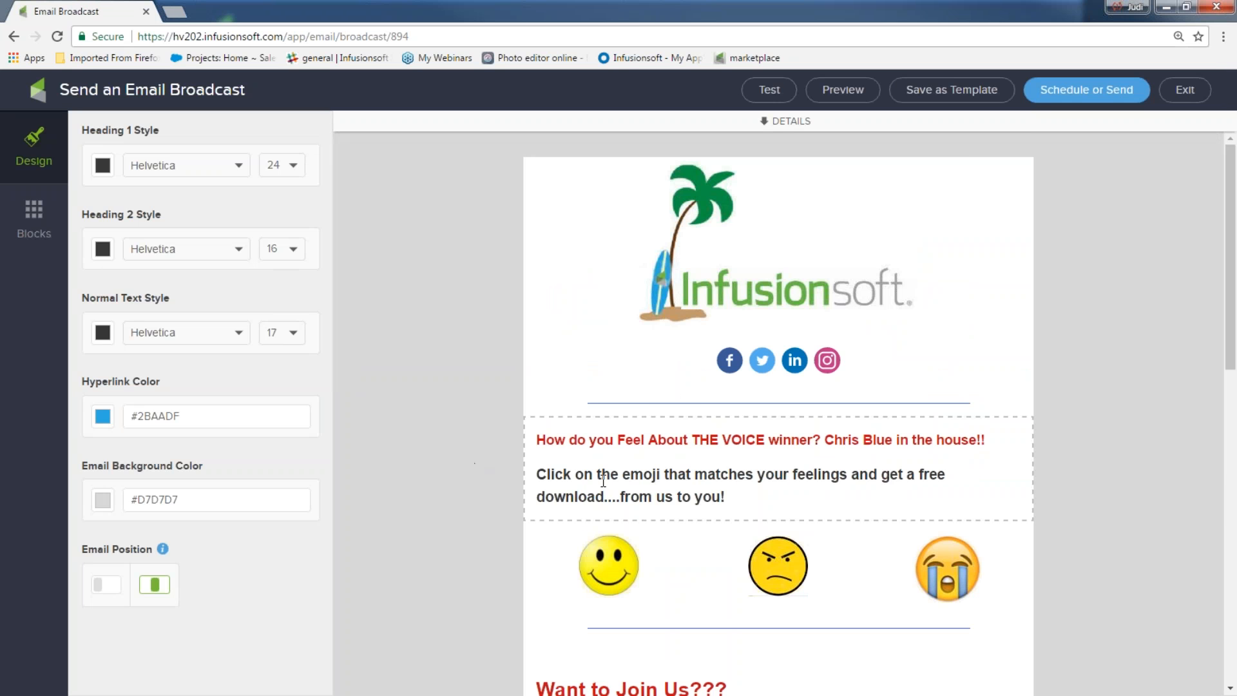
# Step: Delete the 'Save me a seat!' button block and add an Image block below the webinar text
pyautogui.scroll(-6, 604, 480)
pyautogui.click(790, 473)
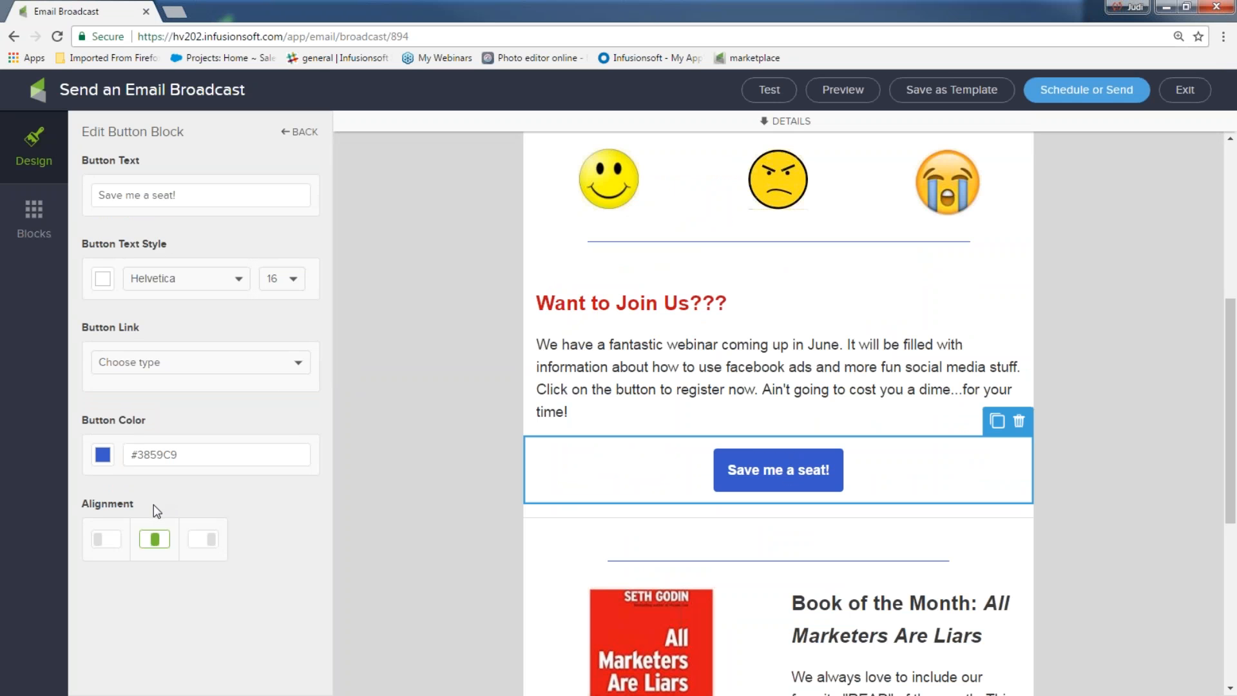
pyautogui.click(1020, 428)
pyautogui.click(1009, 456)
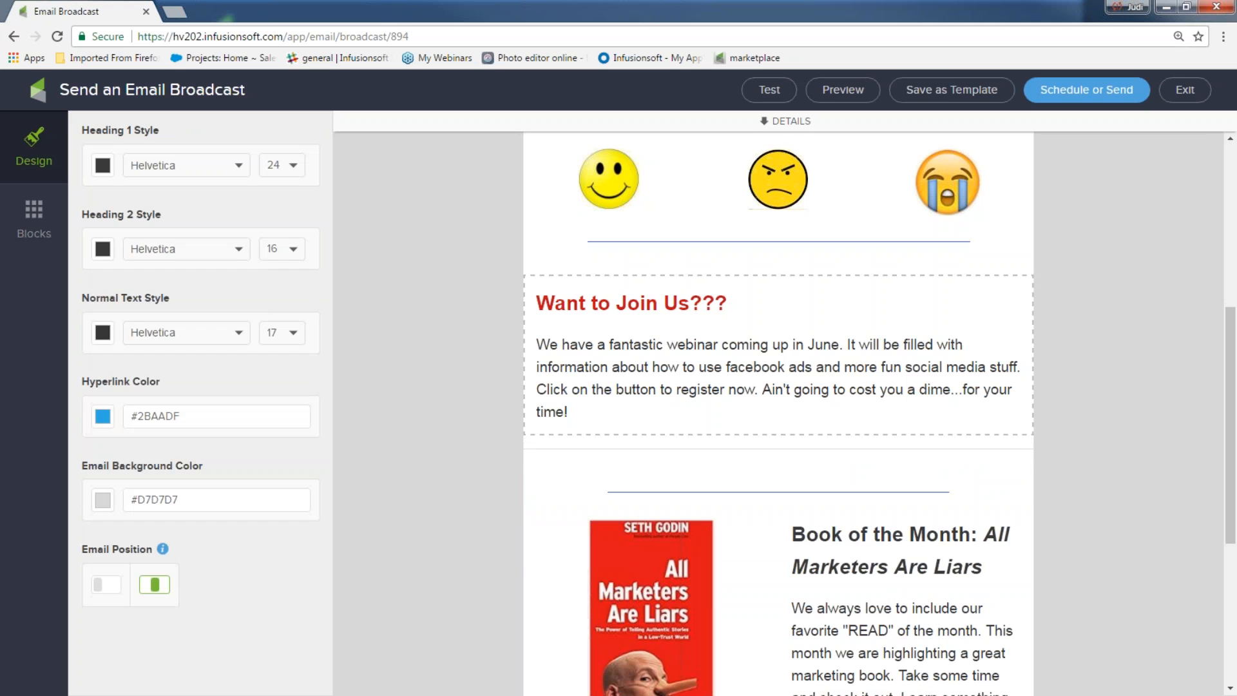
pyautogui.click(33, 212)
pyautogui.moveTo(120, 245); pyautogui.dragTo(577, 460)
# Step: Use the Best Practice image, linked to download '5 Fun-Newsletter ideas 4U.docx'
pyautogui.click(222, 302)
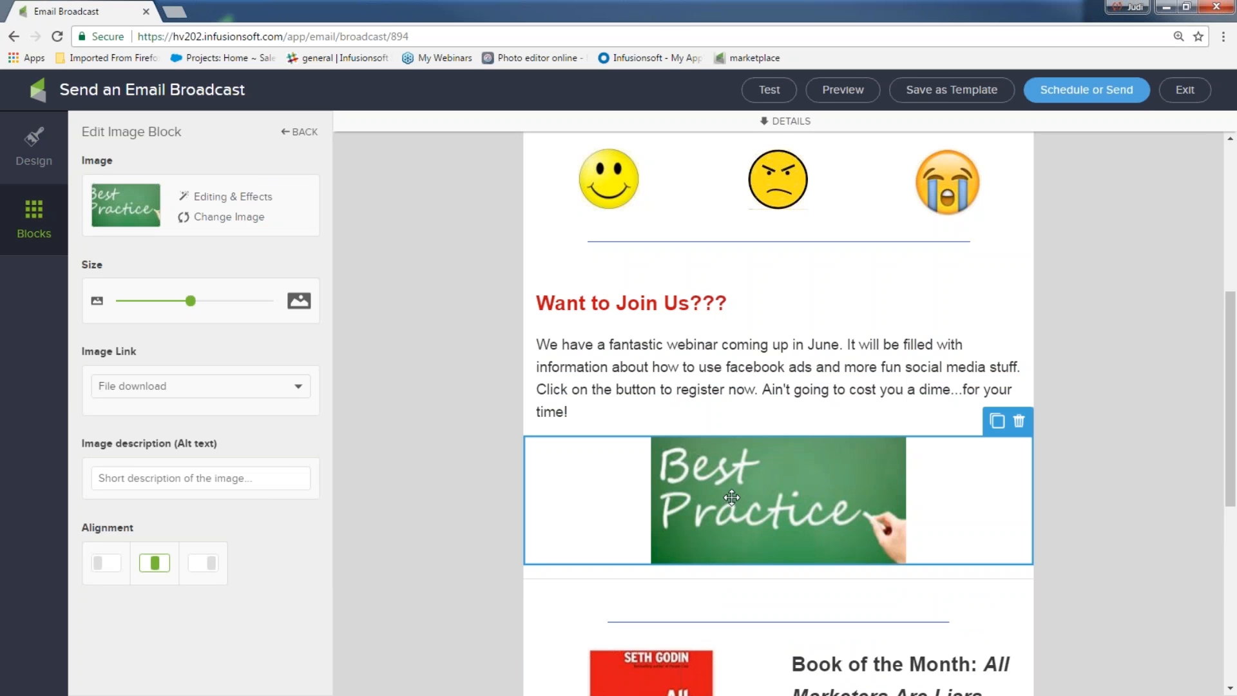
pyautogui.click(300, 389)
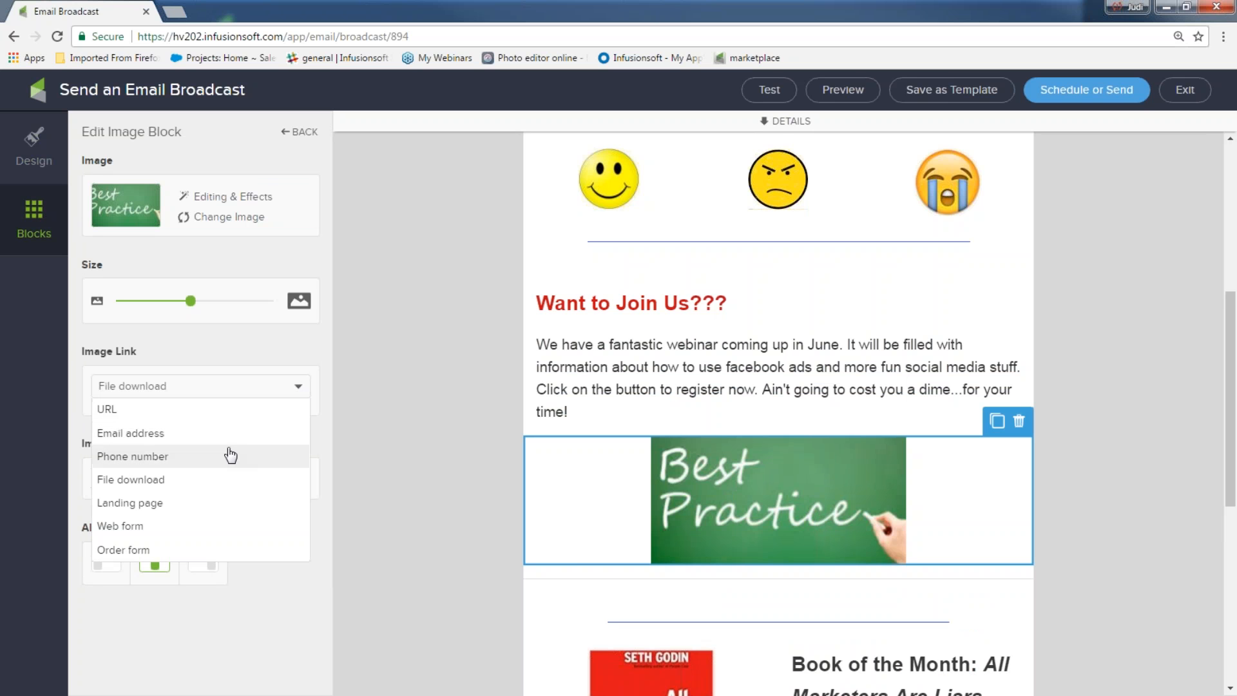
pyautogui.click(235, 479)
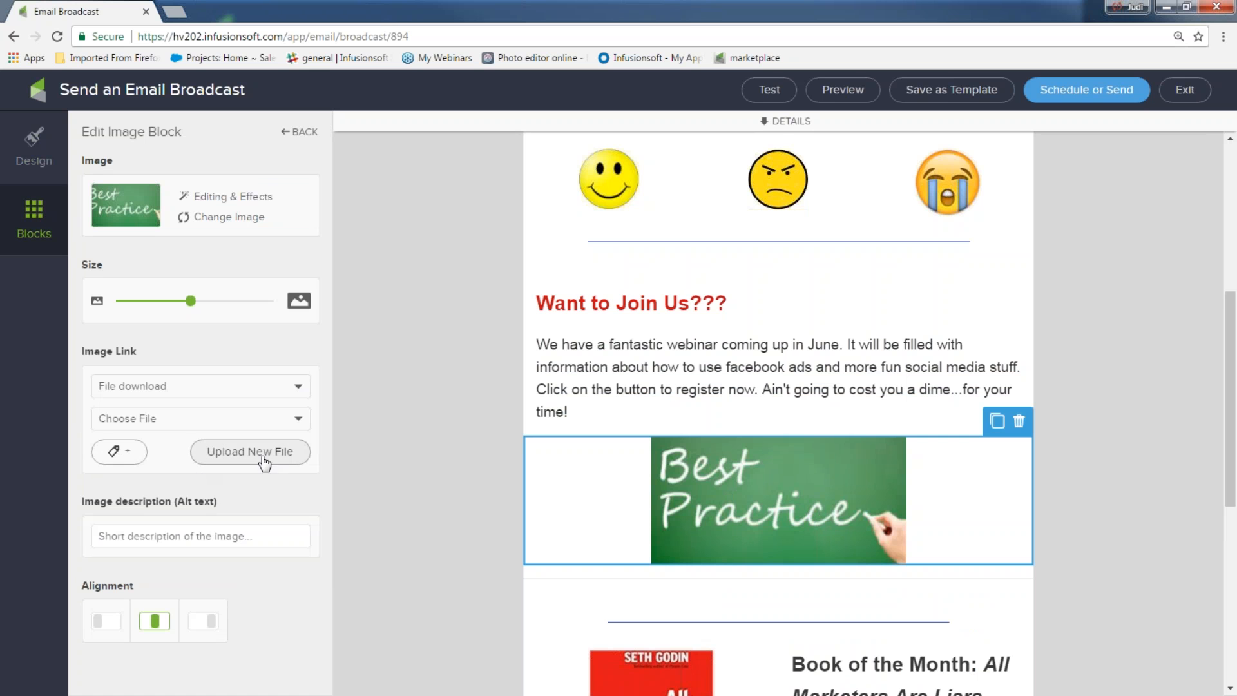
pyautogui.click(298, 420)
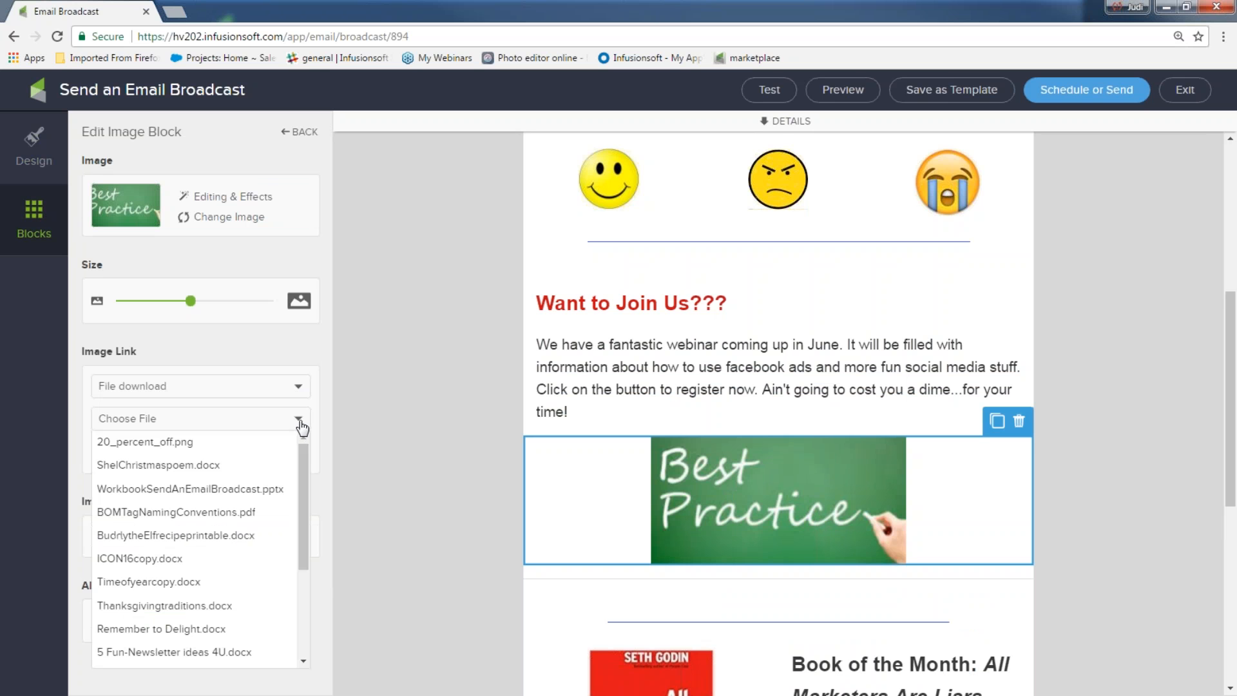
pyautogui.click(247, 656)
pyautogui.click(1081, 491)
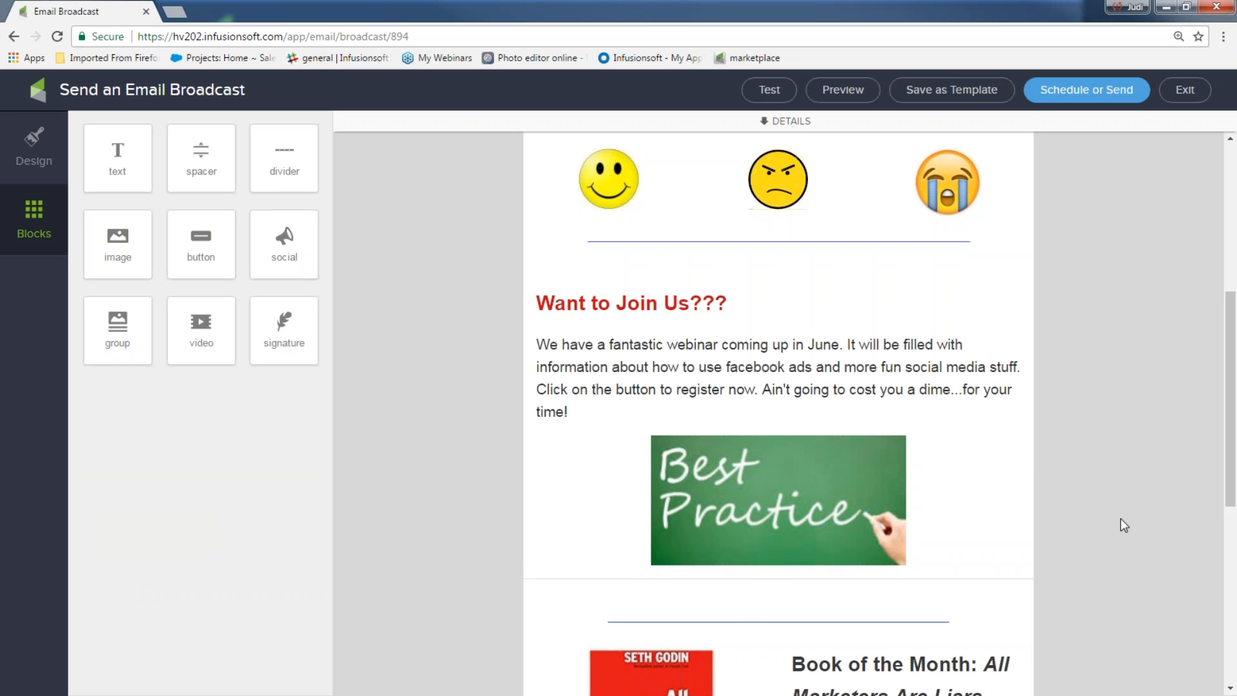
# Step: Enlarge the Best Practice image and exit the editor with the draft saved
pyautogui.click(719, 512)
pyautogui.moveTo(191, 303)
pyautogui.mouseDown()
pyautogui.moveTo(224, 304)
pyautogui.moveTo(197, 303)
pyautogui.mouseUp()
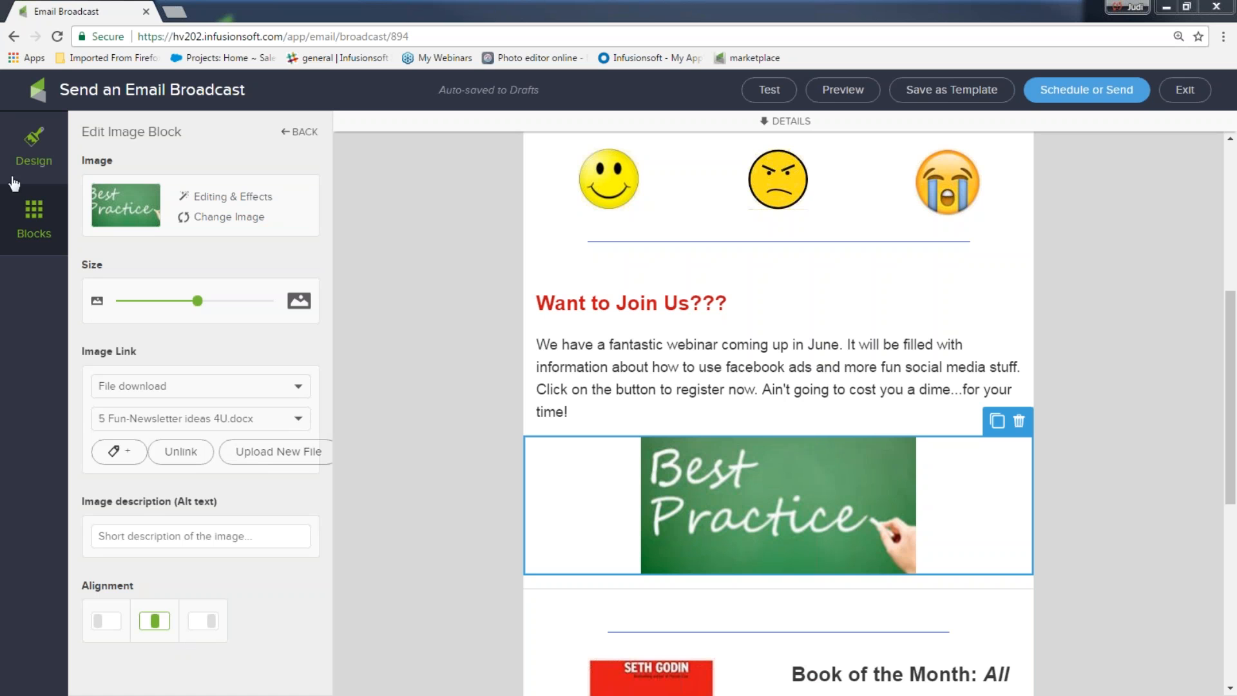
pyautogui.click(1185, 92)
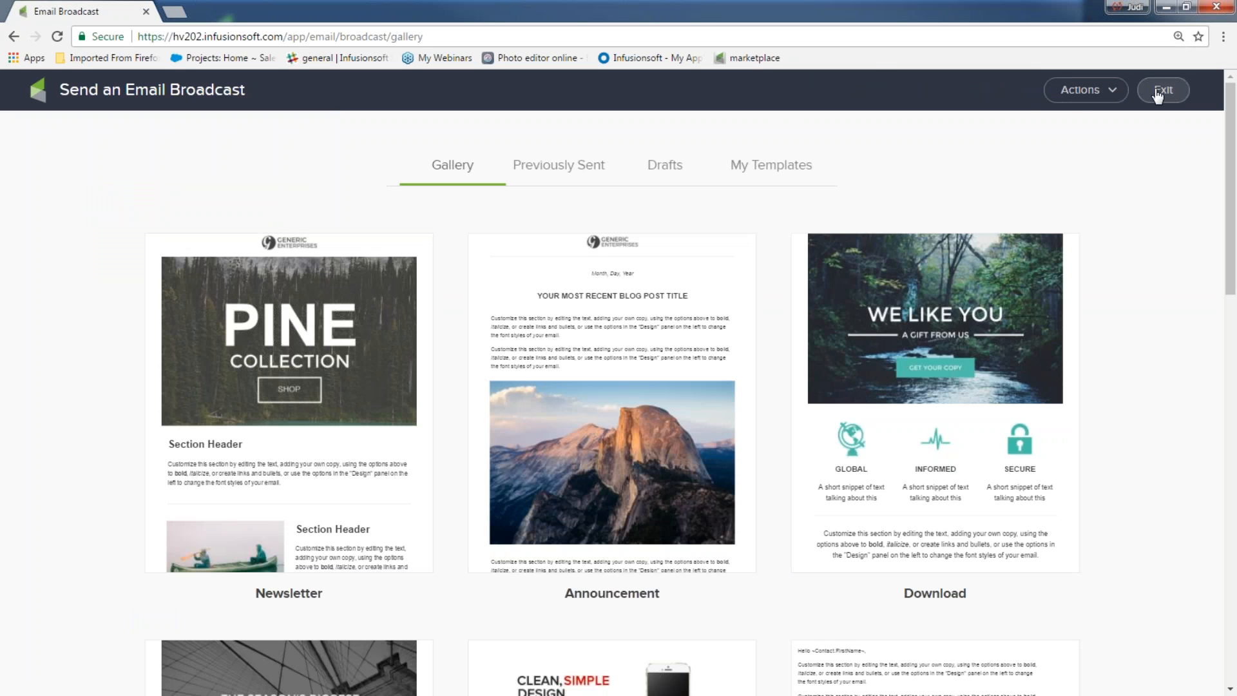
# Step: View the latest batch in Marketing Reports > Email Broadcasts, showing 1 email sent, then switch to Firefox
pyautogui.click(1157, 92)
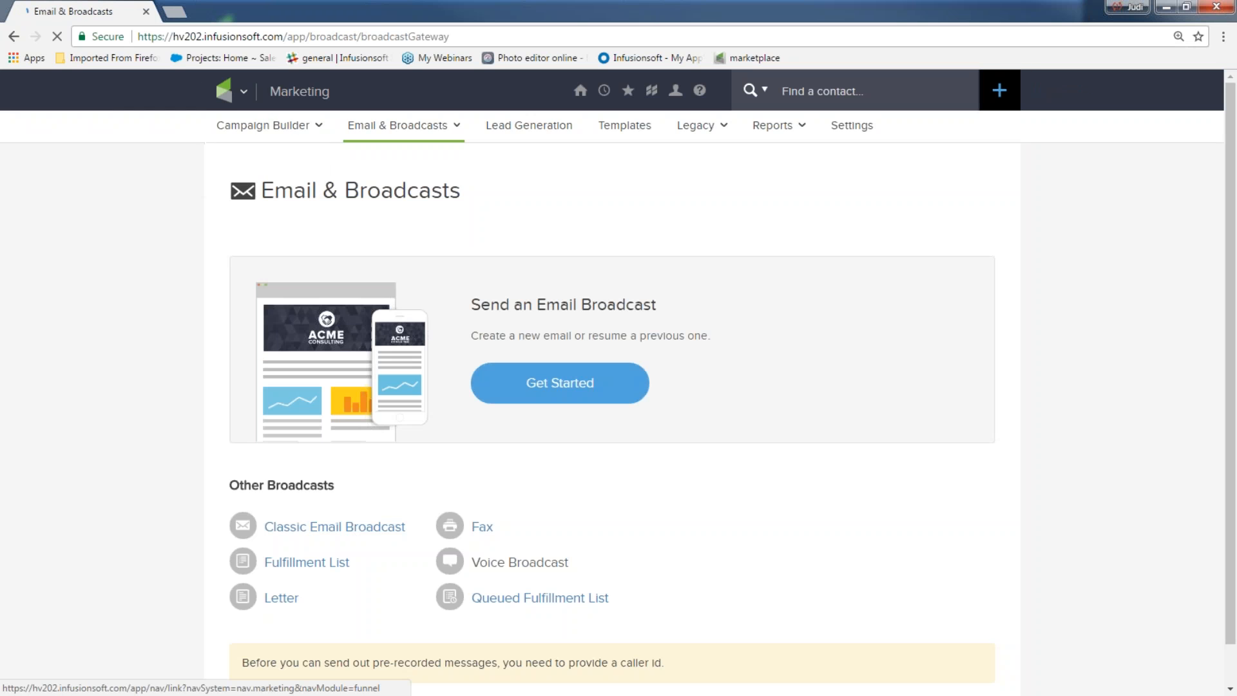
pyautogui.click(230, 91)
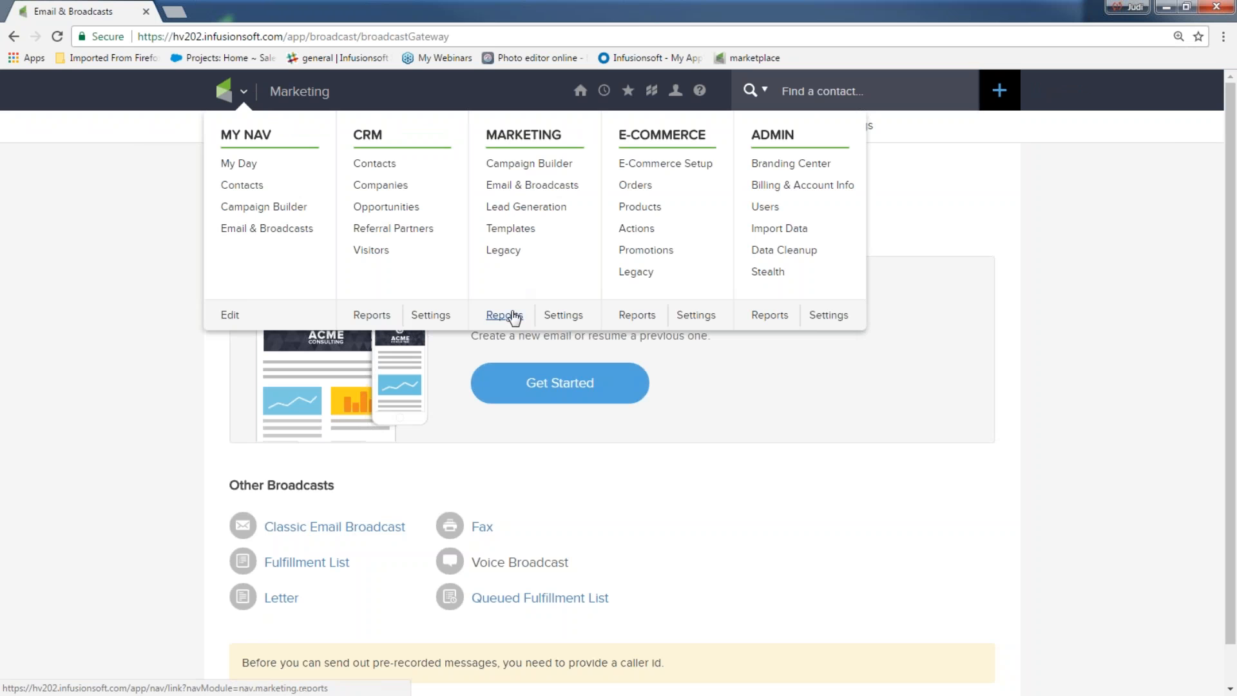
pyautogui.click(509, 316)
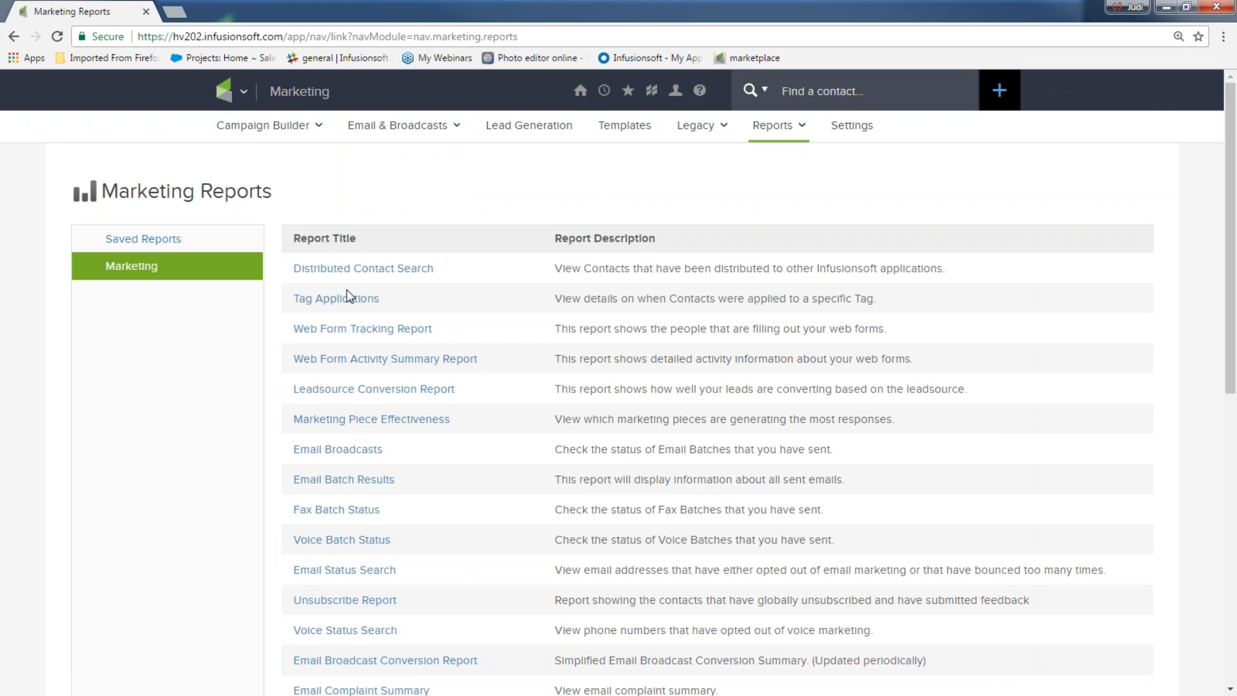
pyautogui.click(338, 449)
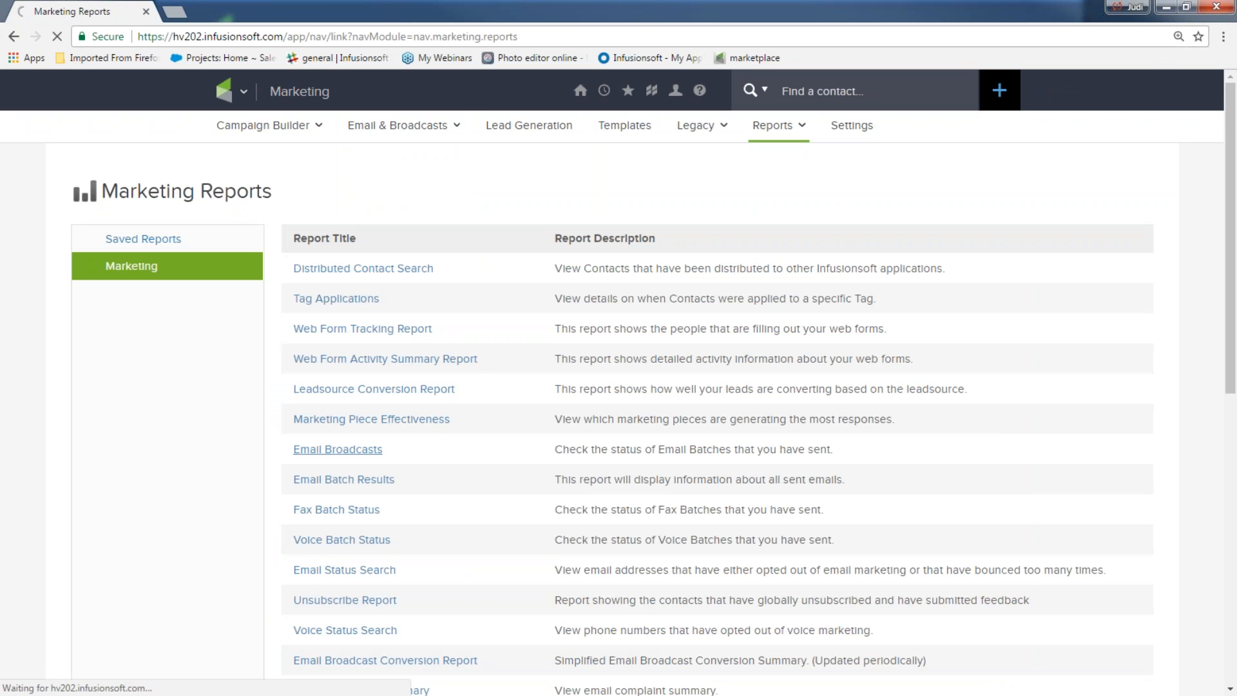
pyautogui.click(734, 334)
pyautogui.scroll(-6, 676, 277)
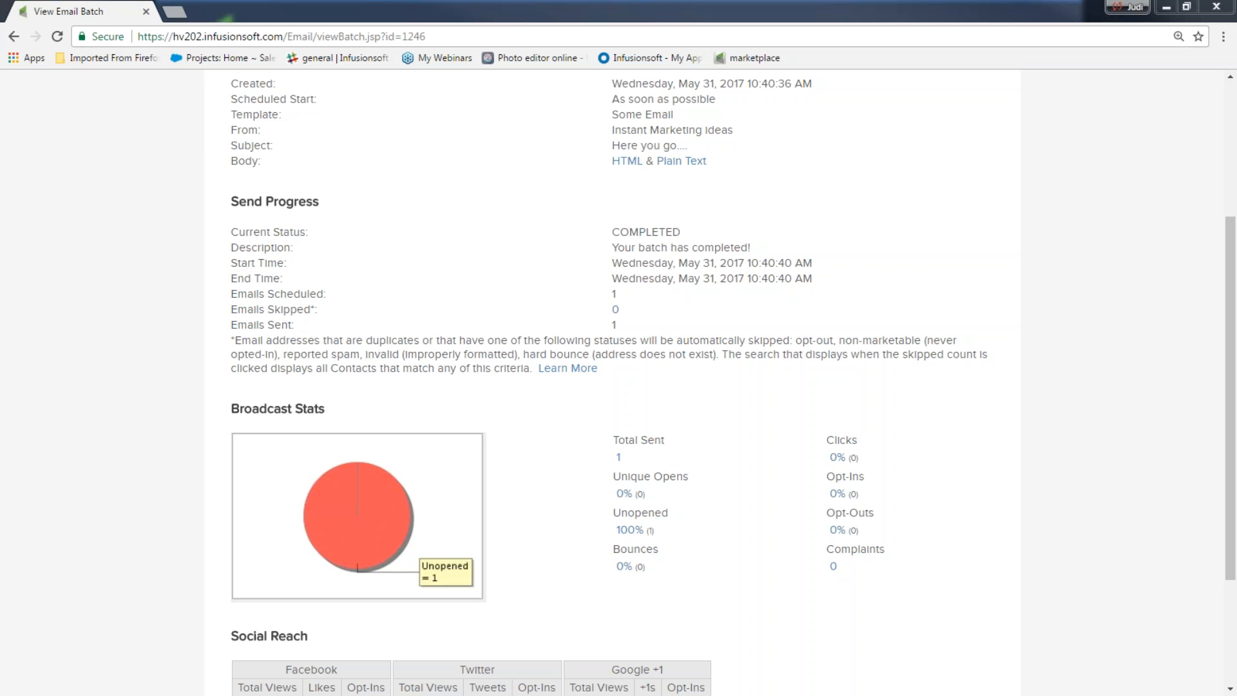
pyautogui.scroll(4, 110, 453)
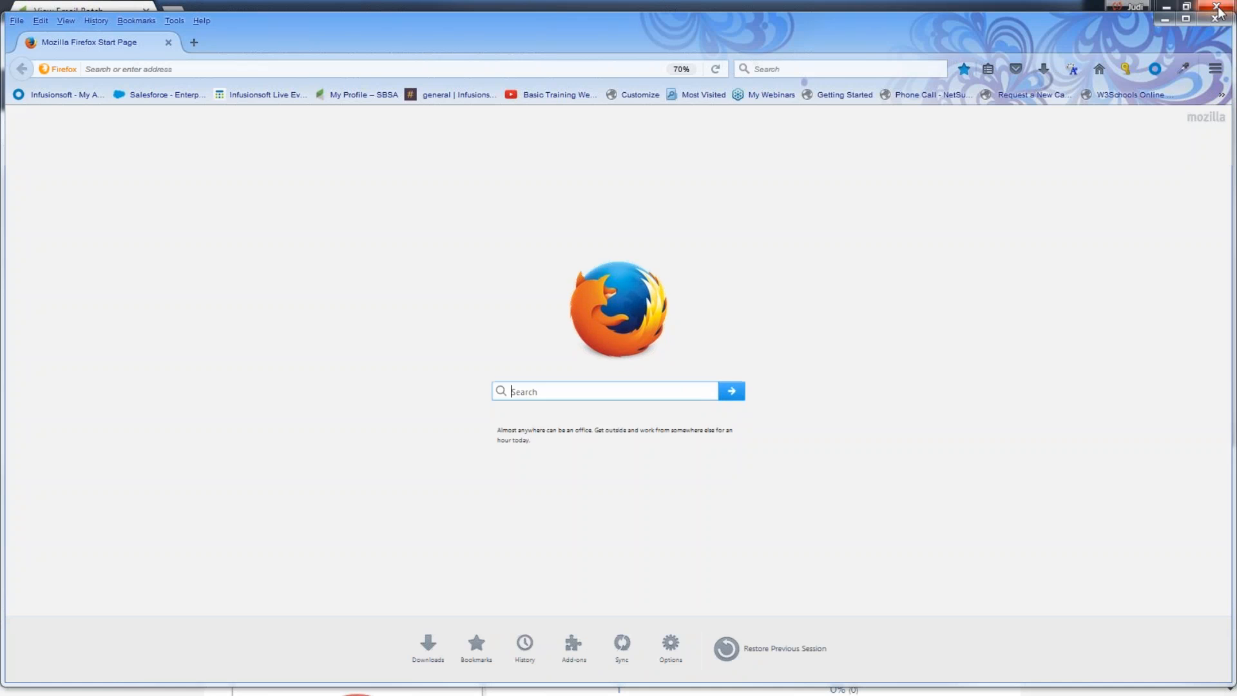
pyautogui.click(1217, 8)
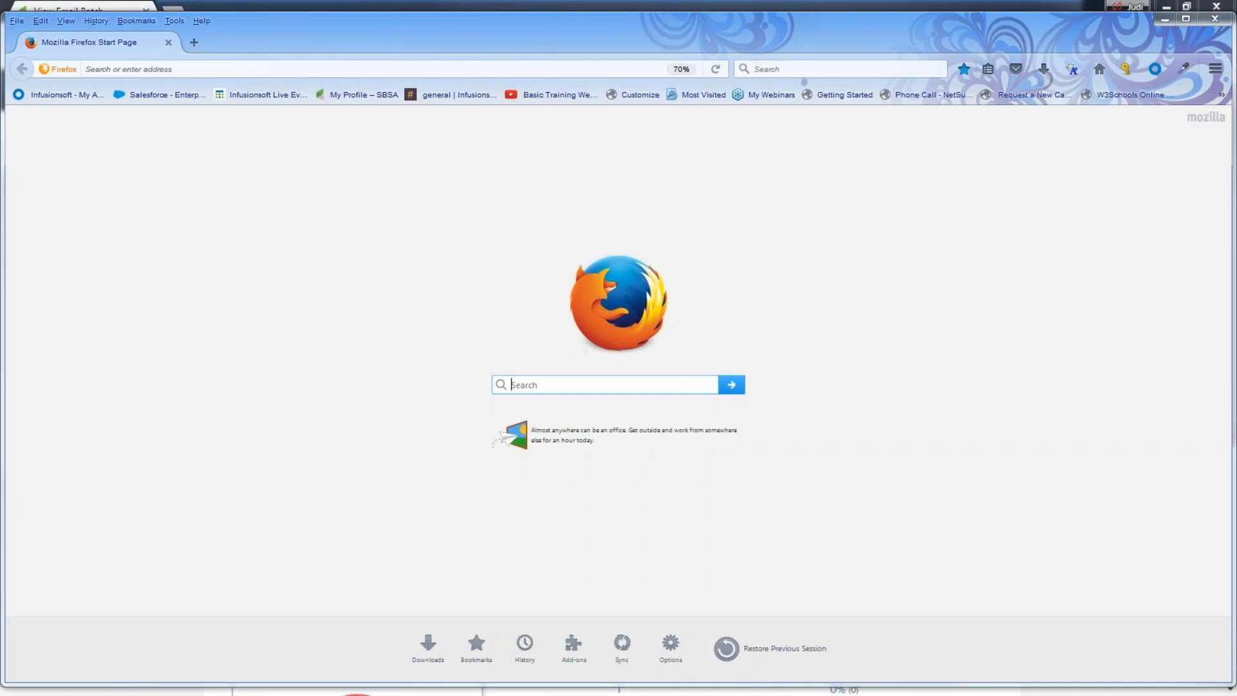
# Step: Start another new broadcast and reuse the first previously sent email as a draft
pyautogui.click(243, 91)
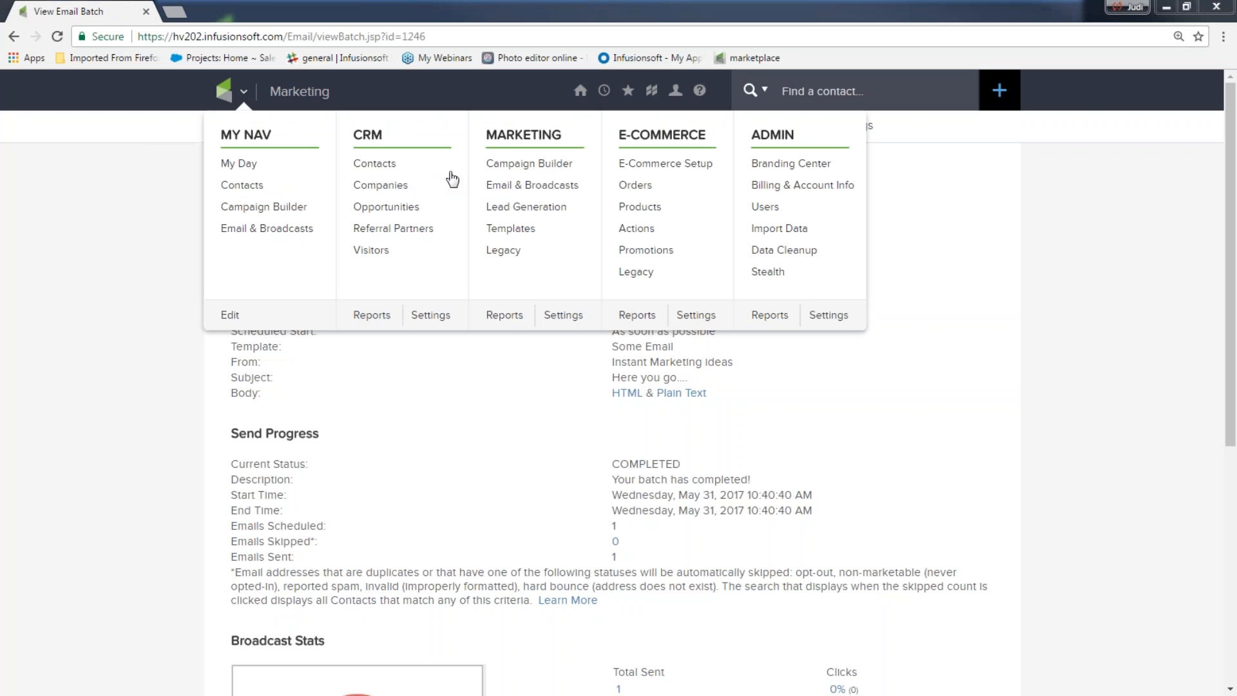
pyautogui.click(545, 192)
pyautogui.click(552, 375)
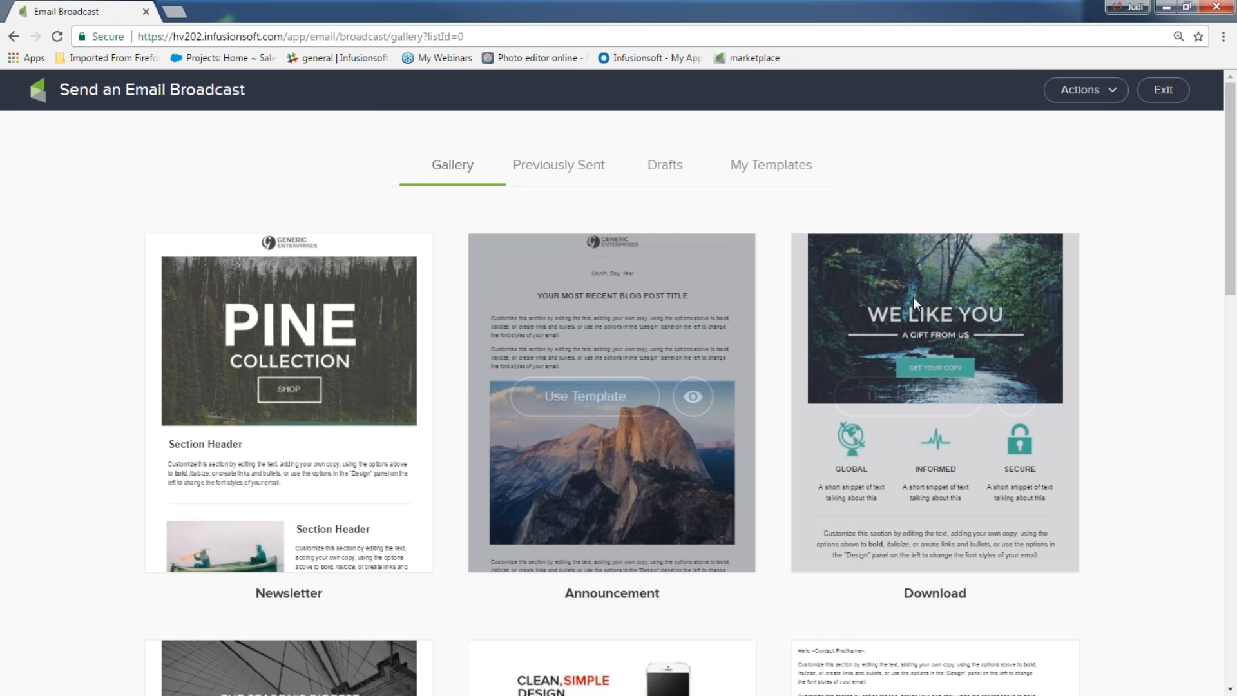
pyautogui.moveTo(863, 306)
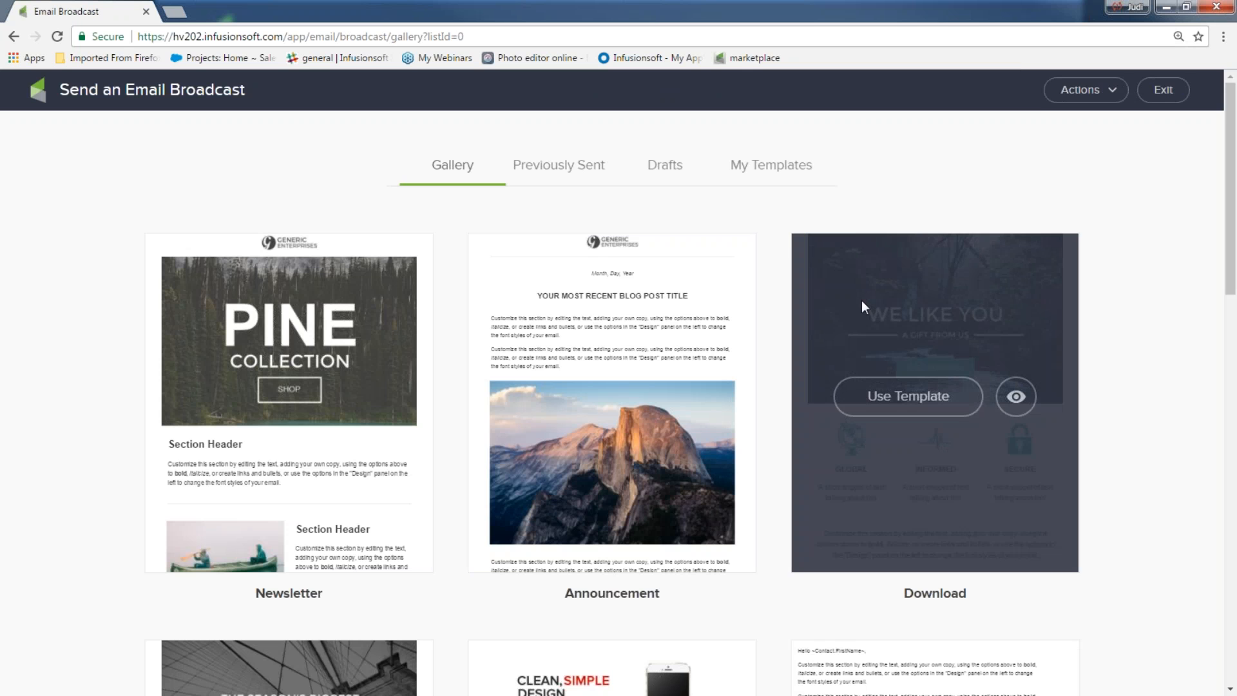
pyautogui.click(581, 183)
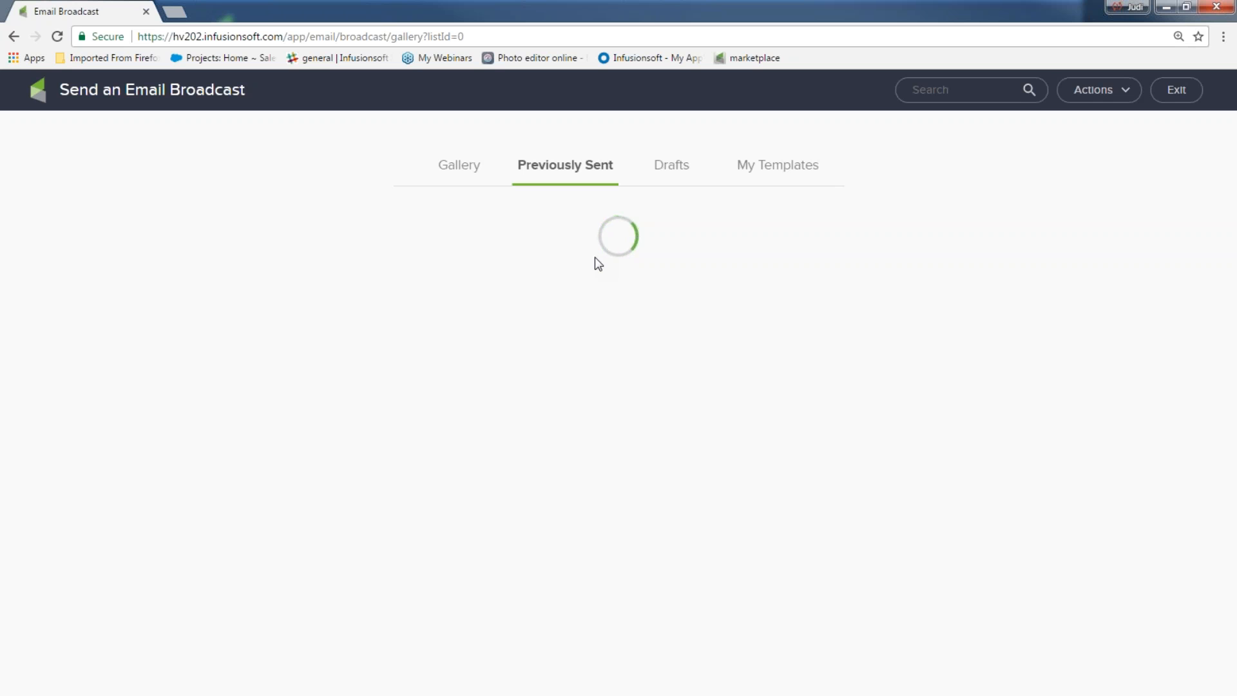
pyautogui.moveTo(227, 342)
pyautogui.click(267, 368)
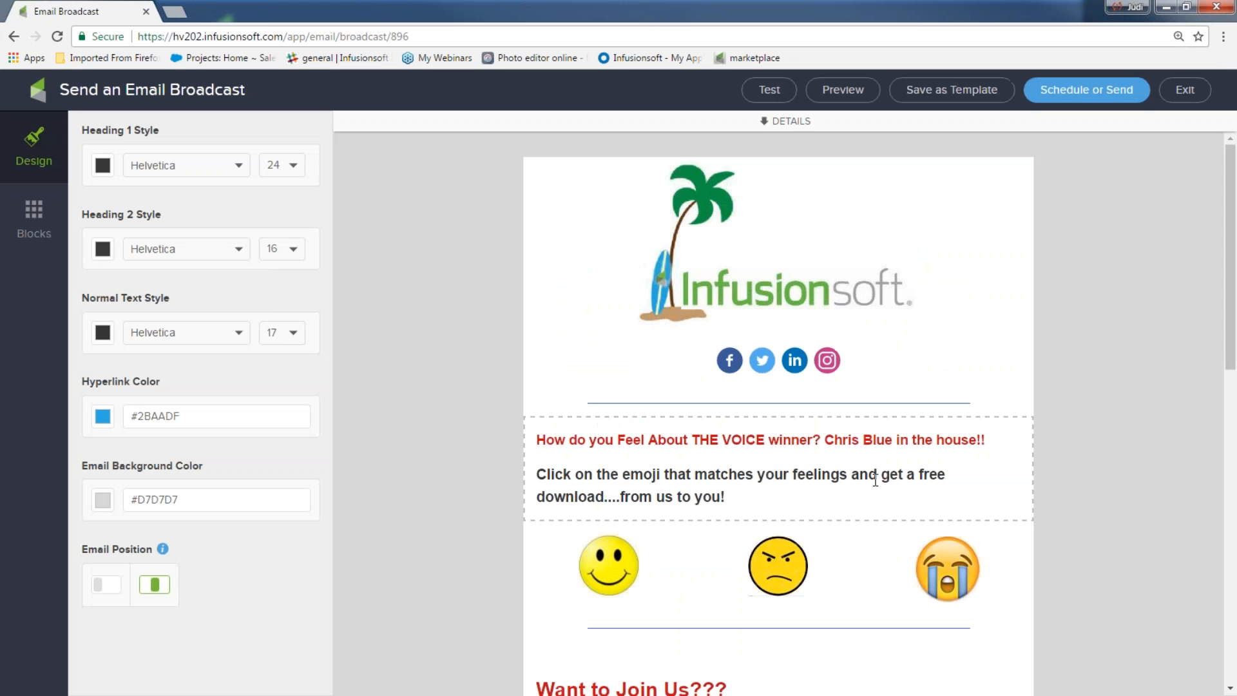
# Step: Add a Button block beneath the row of three emoji images
pyautogui.click(32, 222)
pyautogui.moveTo(206, 241); pyautogui.dragTo(787, 653)
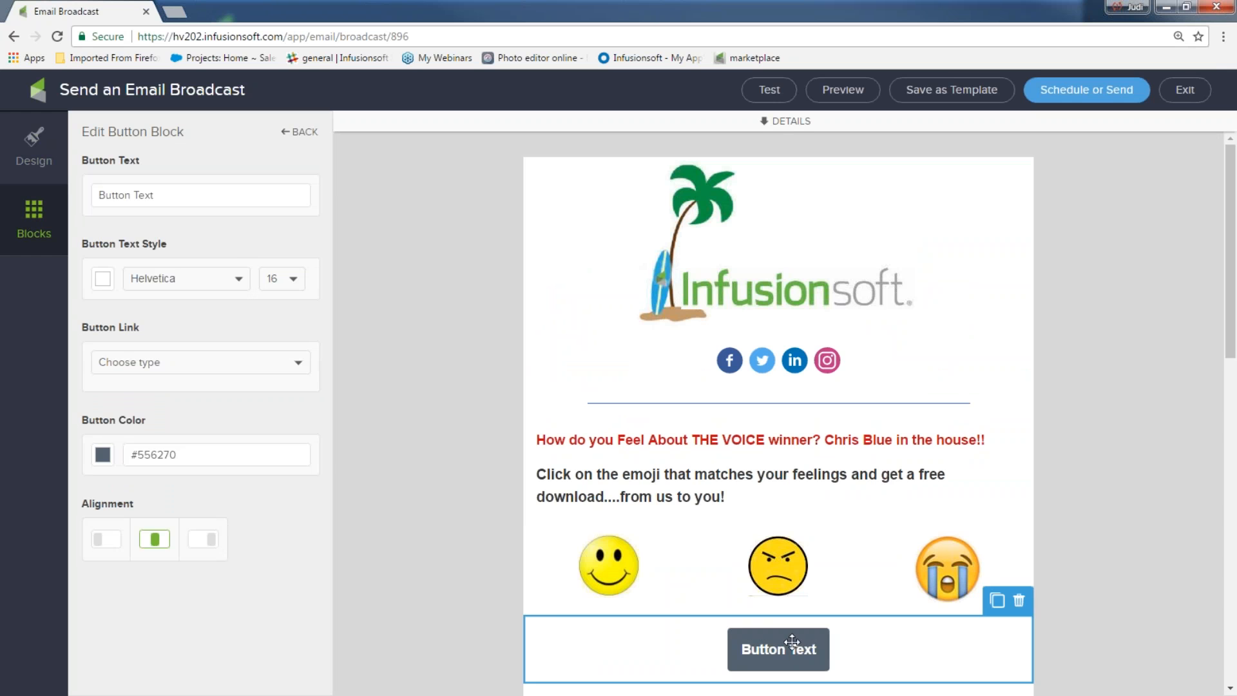
pyautogui.click(613, 566)
pyautogui.click(773, 656)
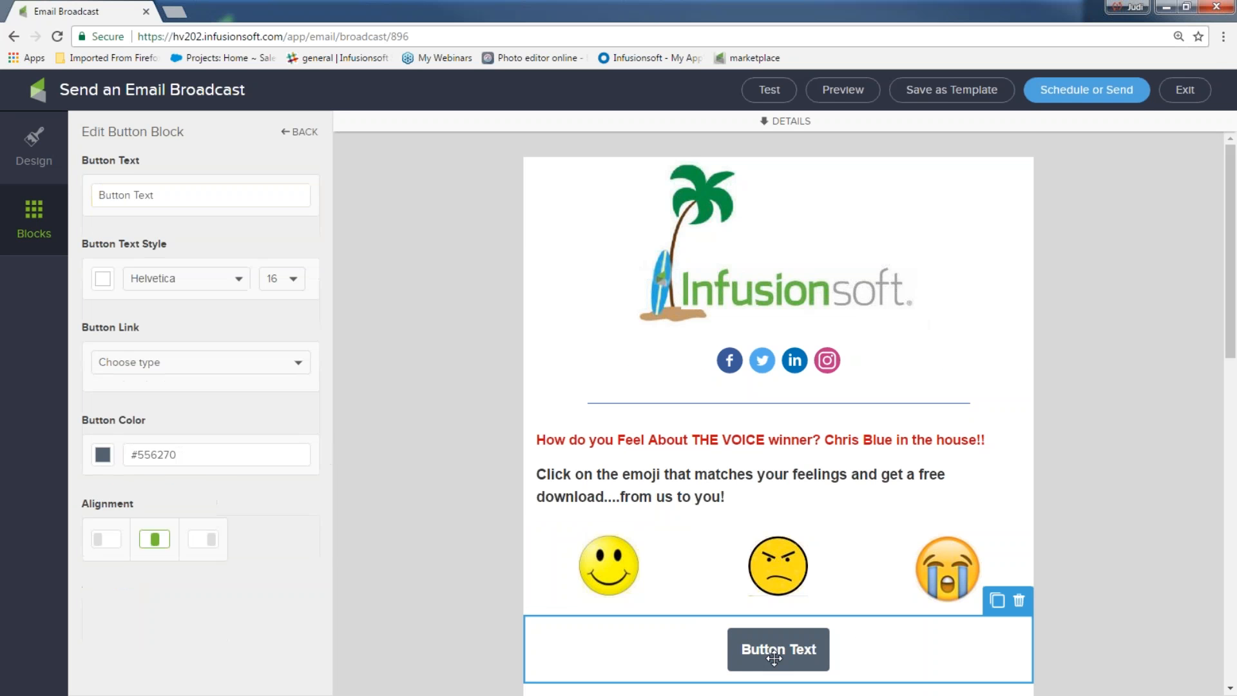
# Step: Try the Email address link type, then set the button to link to a Landing page
pyautogui.click(297, 363)
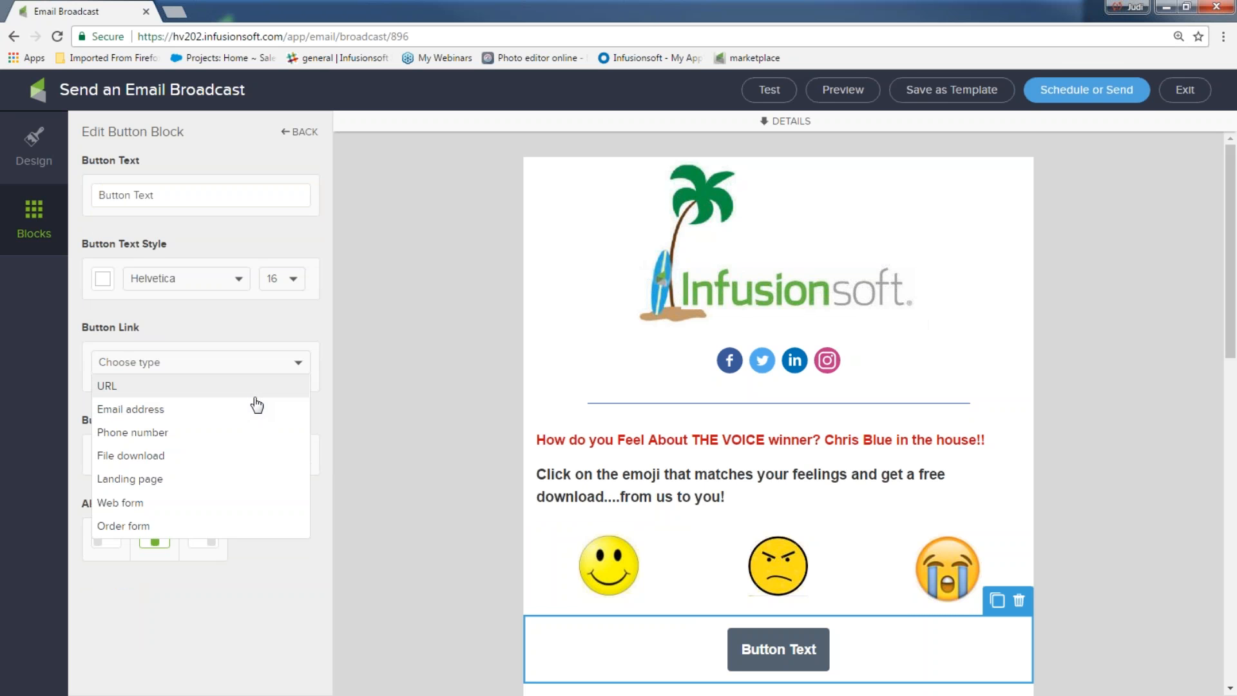
pyautogui.click(233, 412)
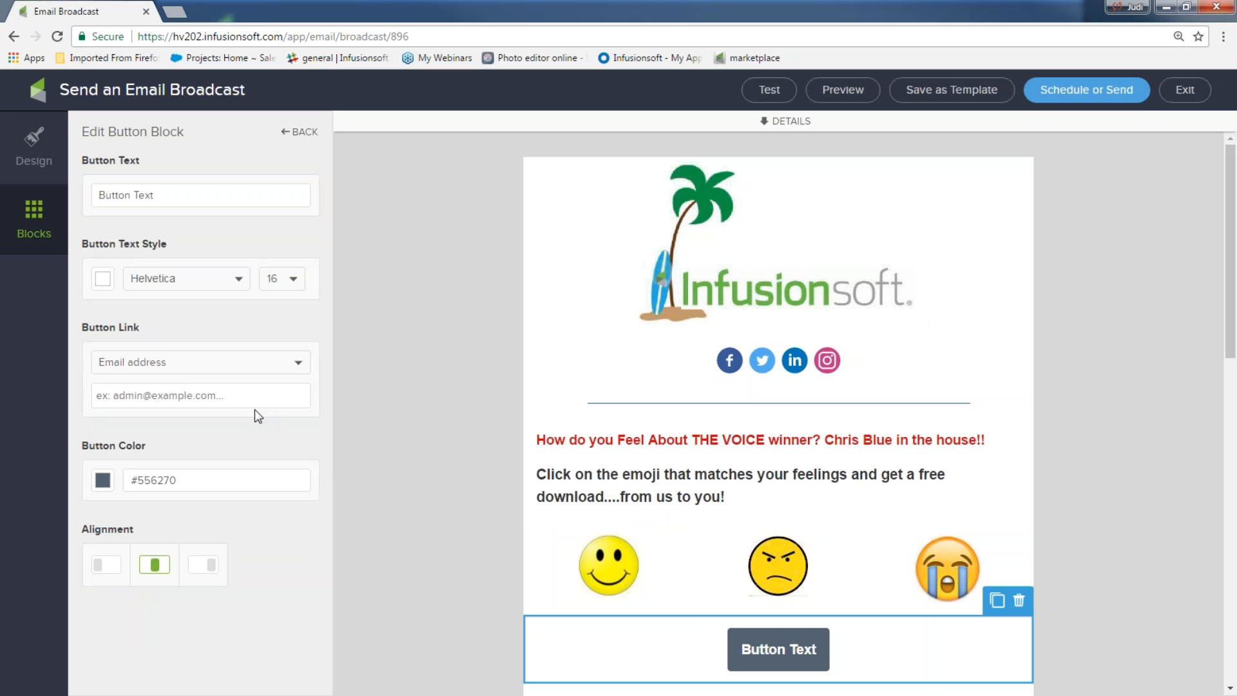
pyautogui.click(301, 373)
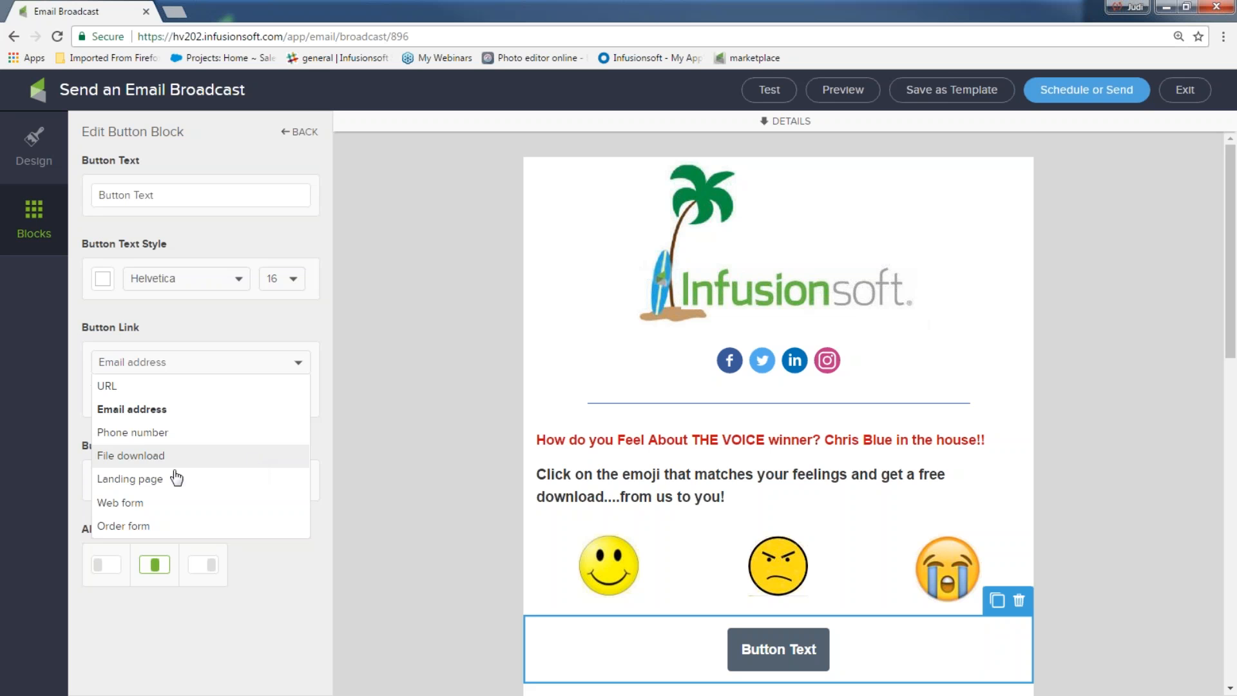
pyautogui.click(154, 482)
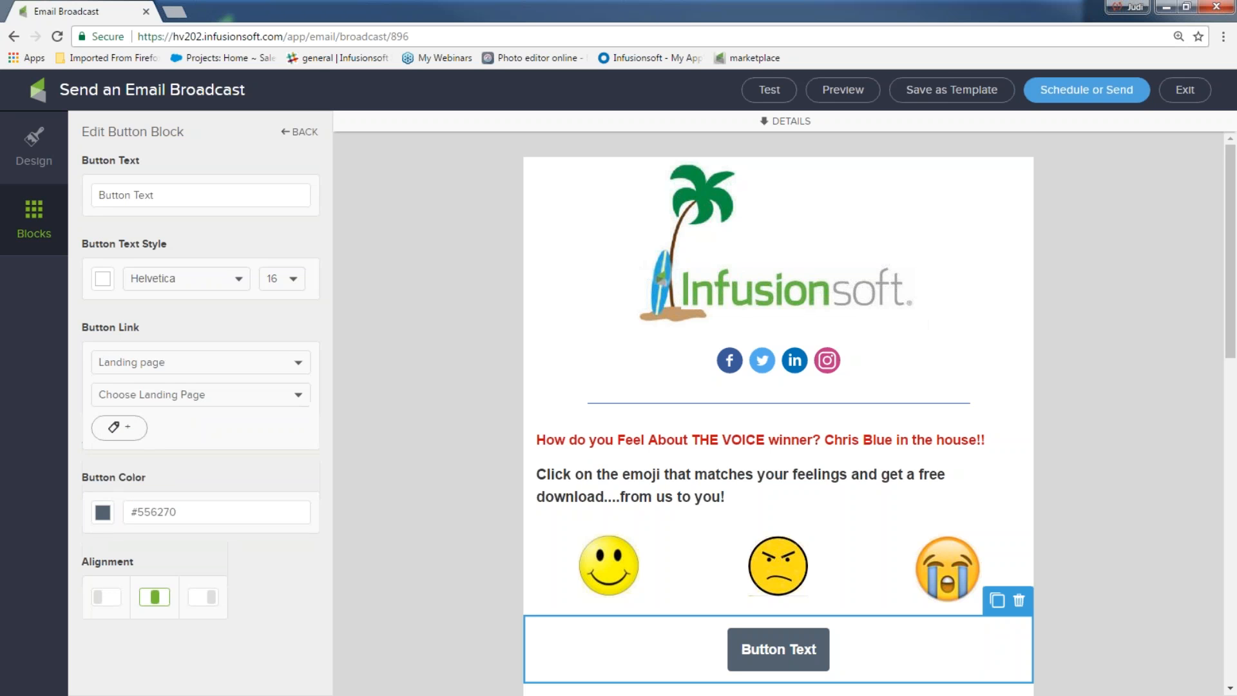
pyautogui.click(300, 399)
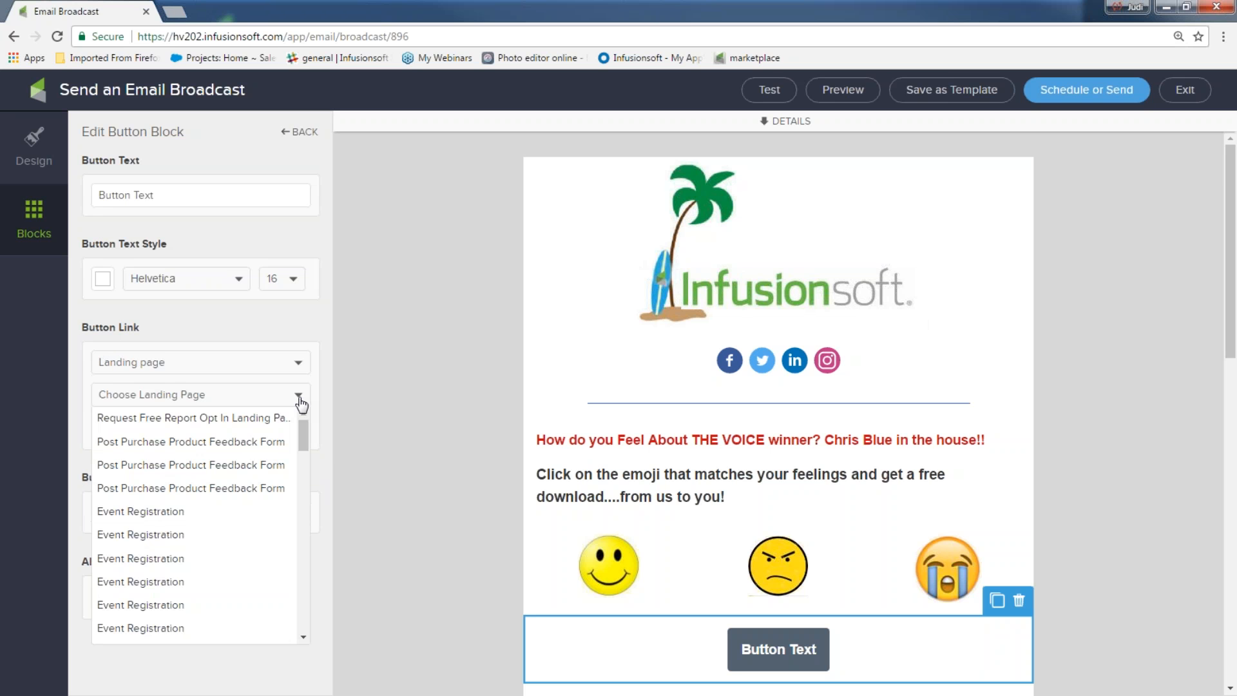
pyautogui.click(298, 372)
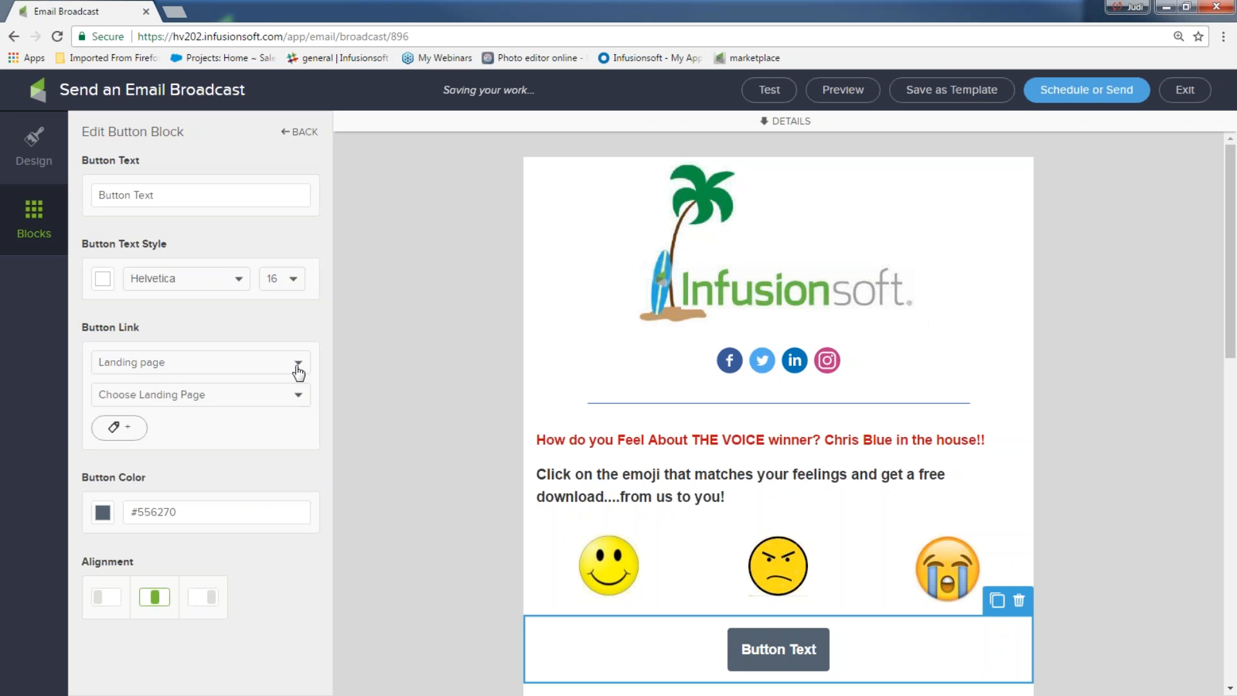
pyautogui.click(299, 371)
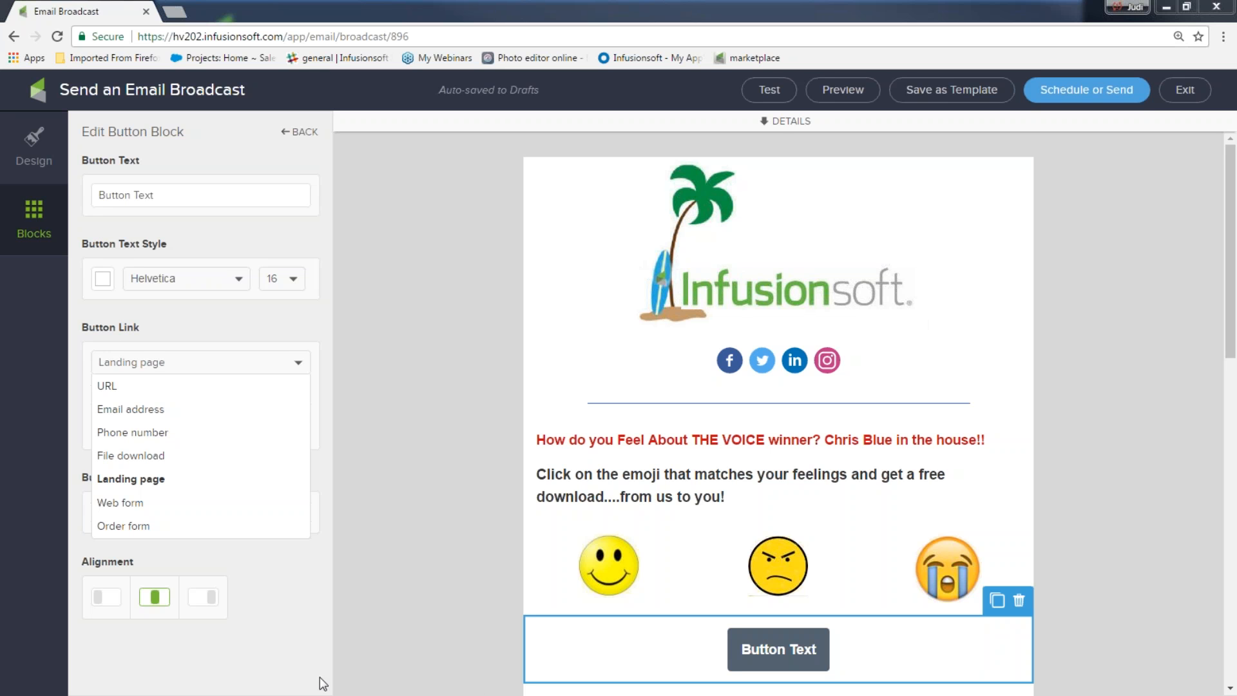
# Step: Set the button's link type to URL, leaving the web address field empty
pyautogui.click(132, 390)
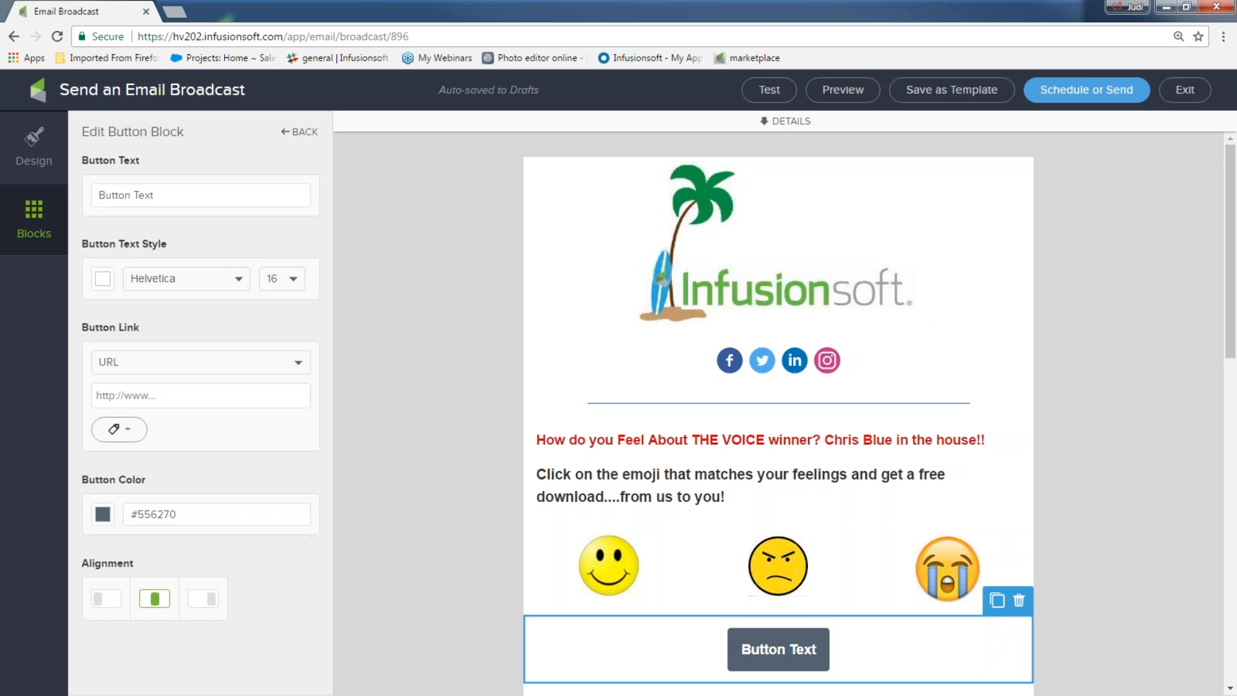
pyautogui.click(101, 395)
pyautogui.click(297, 370)
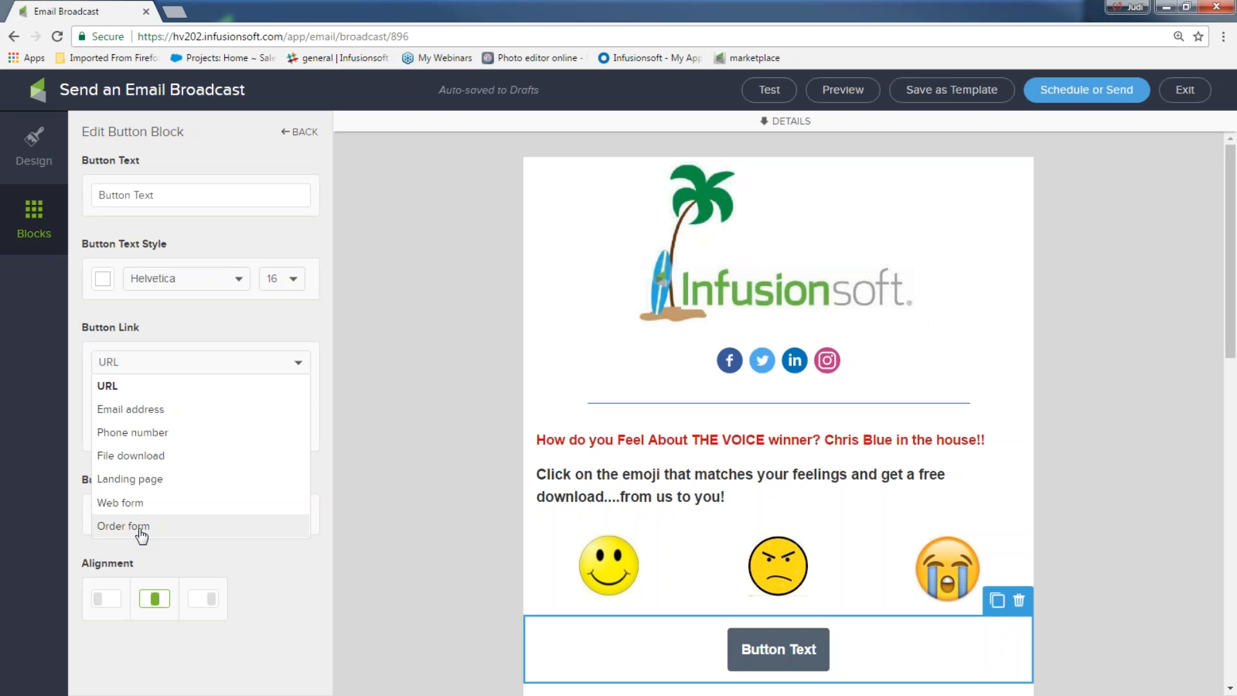
pyautogui.click(302, 365)
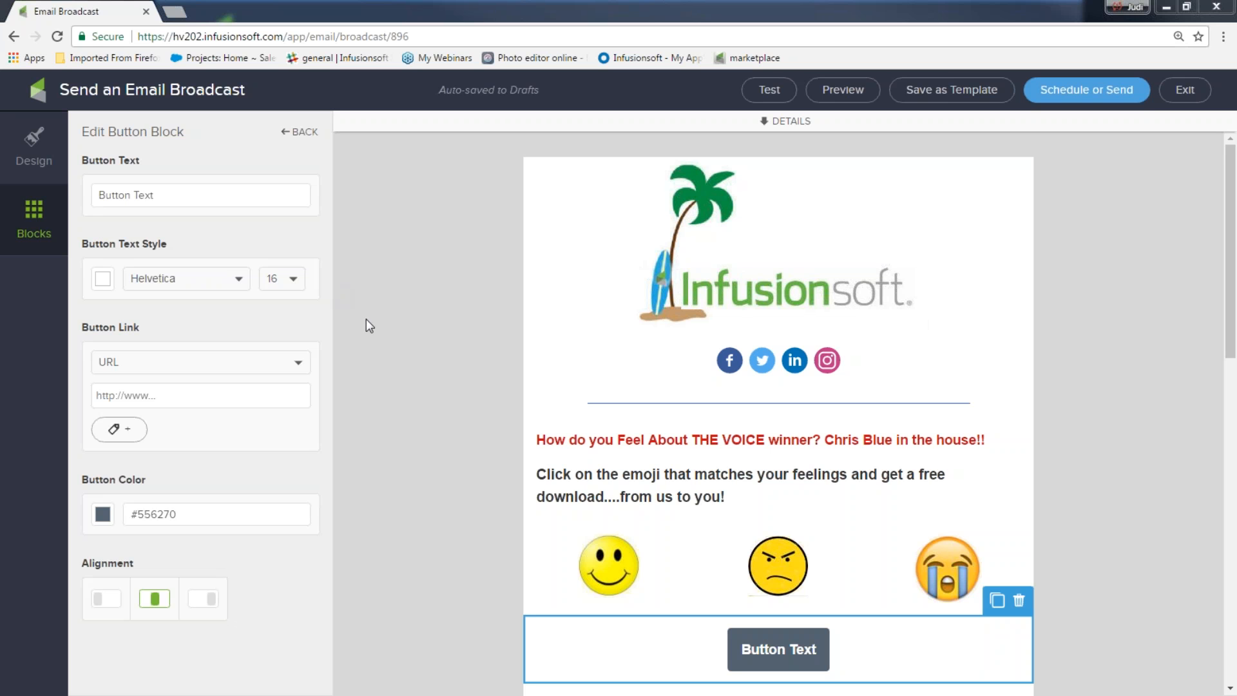
# Step: In a new tab, view the Help Center's Basic Training webinar schedule, then return home
pyautogui.click(174, 12)
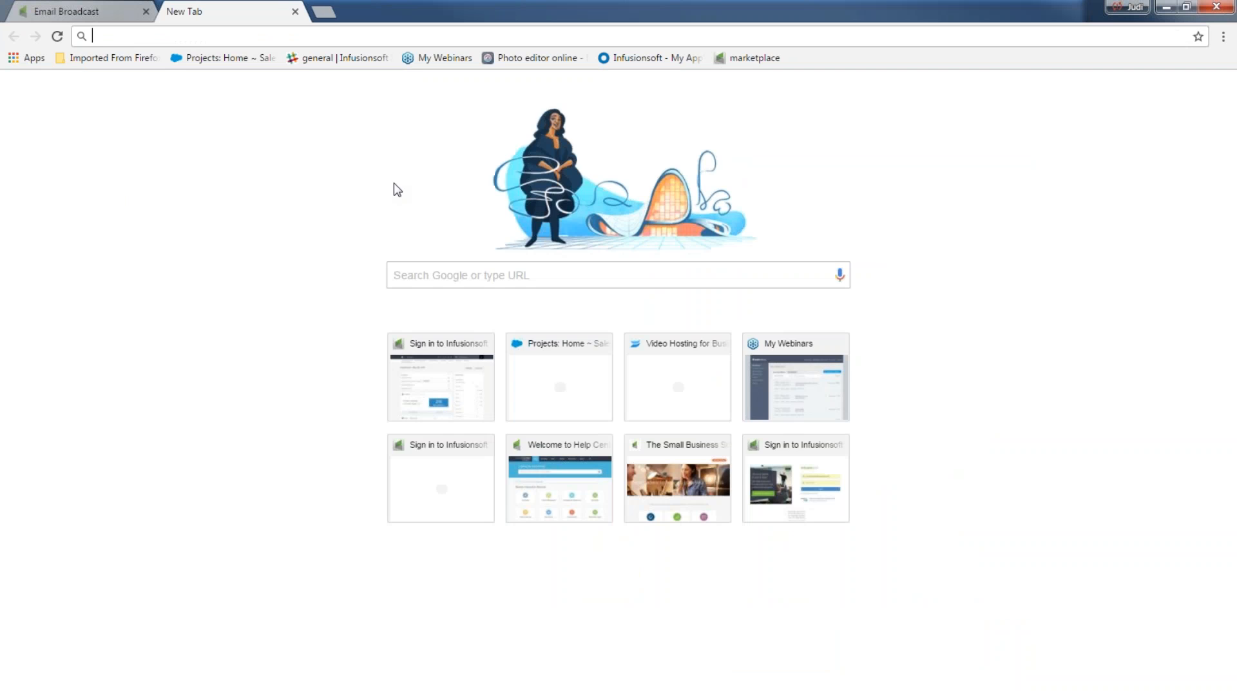
pyautogui.click(545, 443)
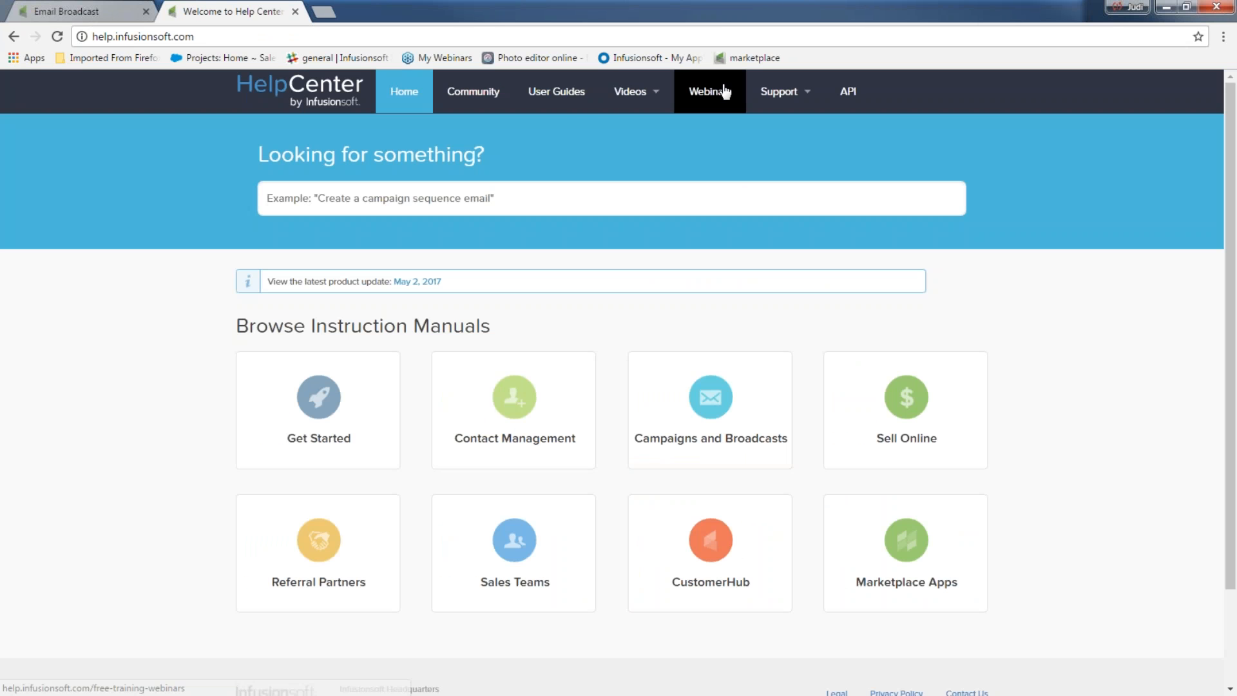
pyautogui.click(723, 92)
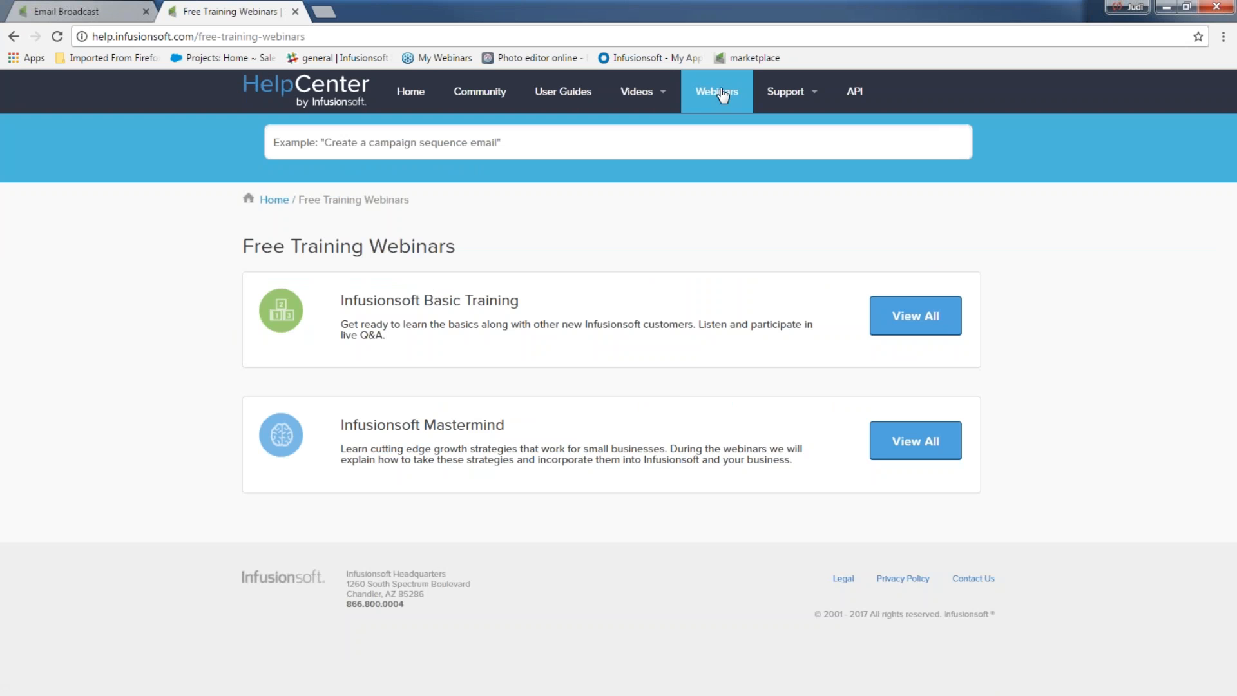
pyautogui.click(916, 316)
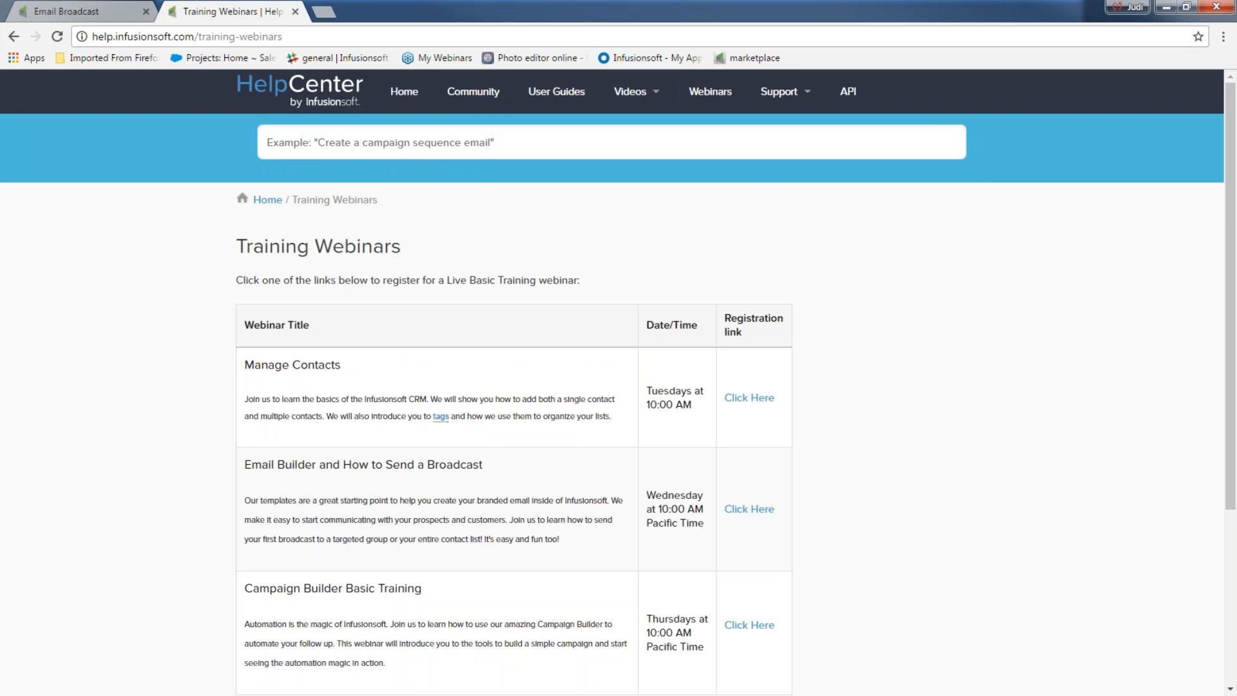
pyautogui.scroll(-3, 904, 316)
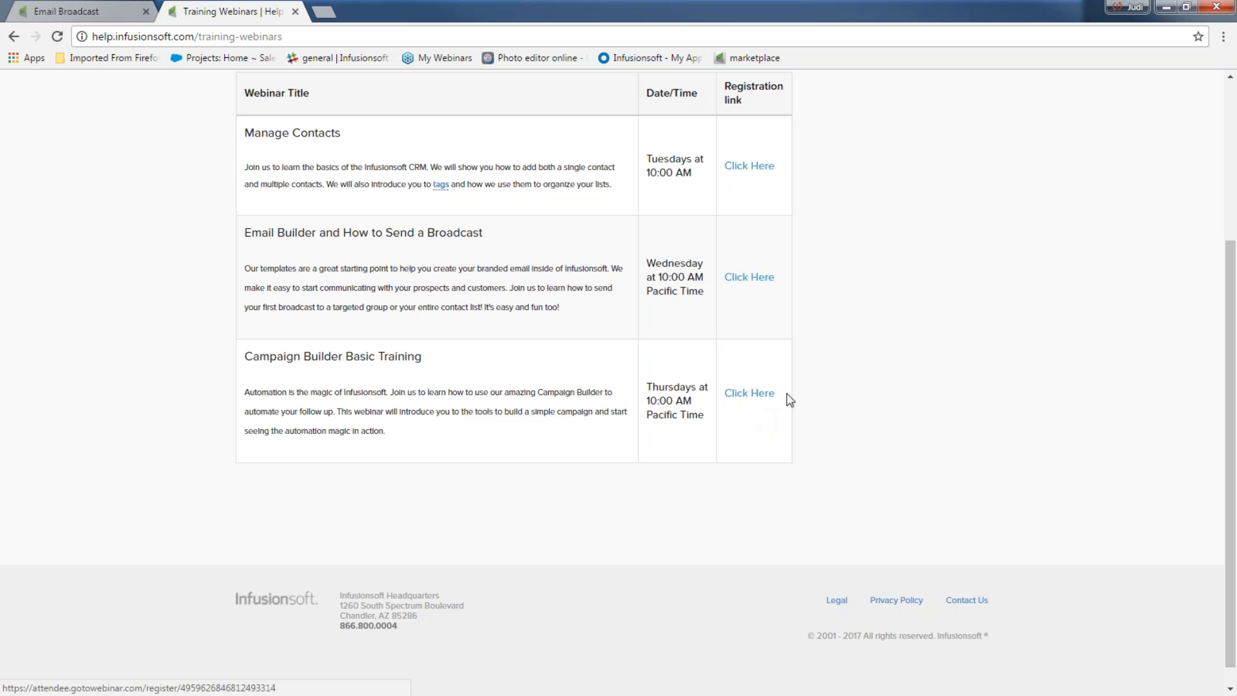
pyautogui.scroll(3, 671, 393)
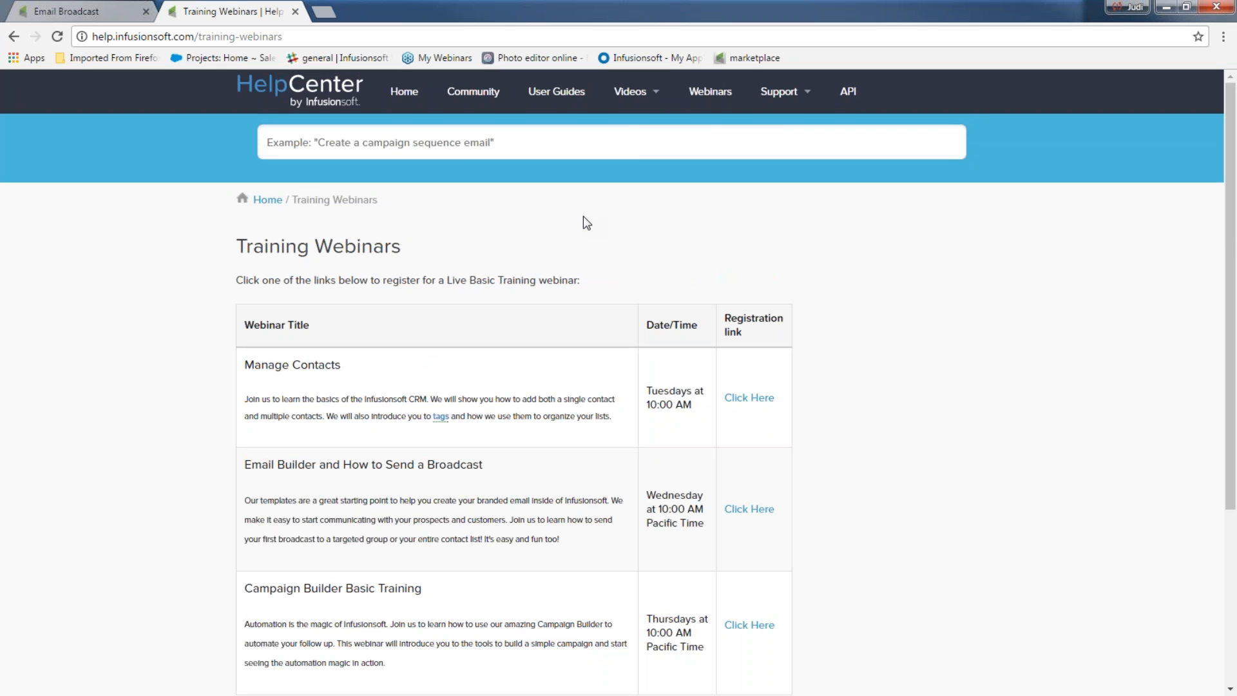
pyautogui.click(268, 200)
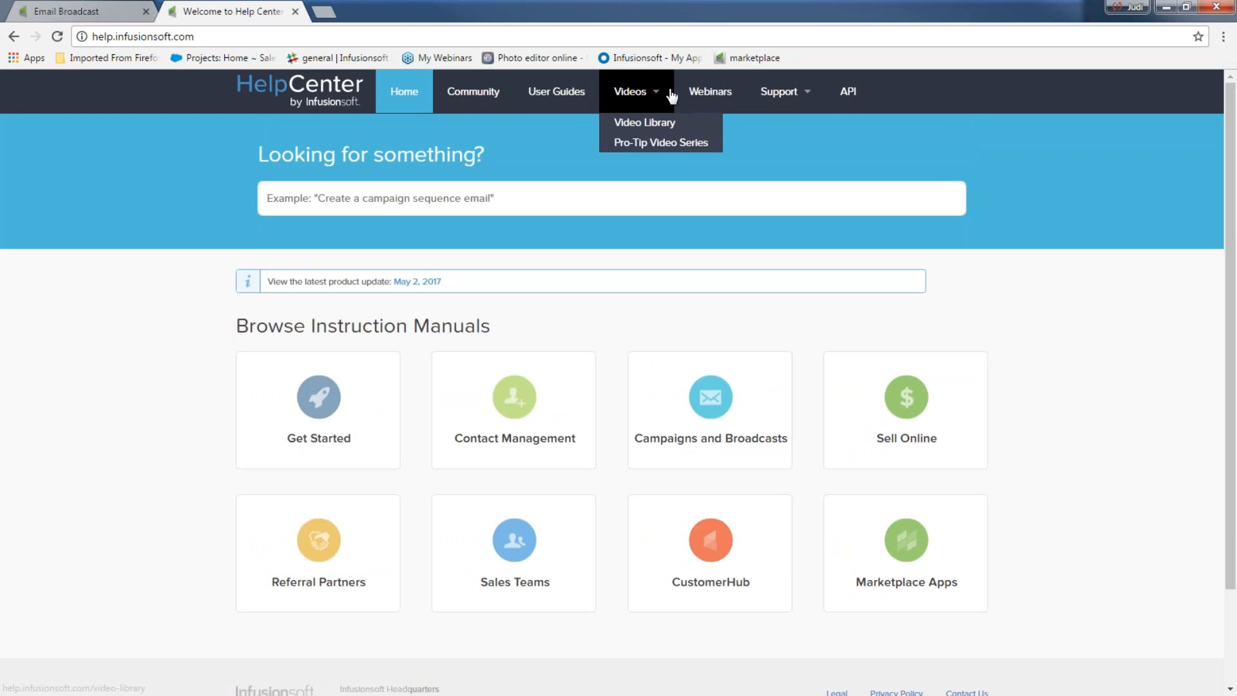
# Step: Browse the Mastermind previous webinars archive, then open the Basic Training webinar schedule
pyautogui.click(705, 93)
pyautogui.click(901, 440)
pyautogui.scroll(-1, 977, 298)
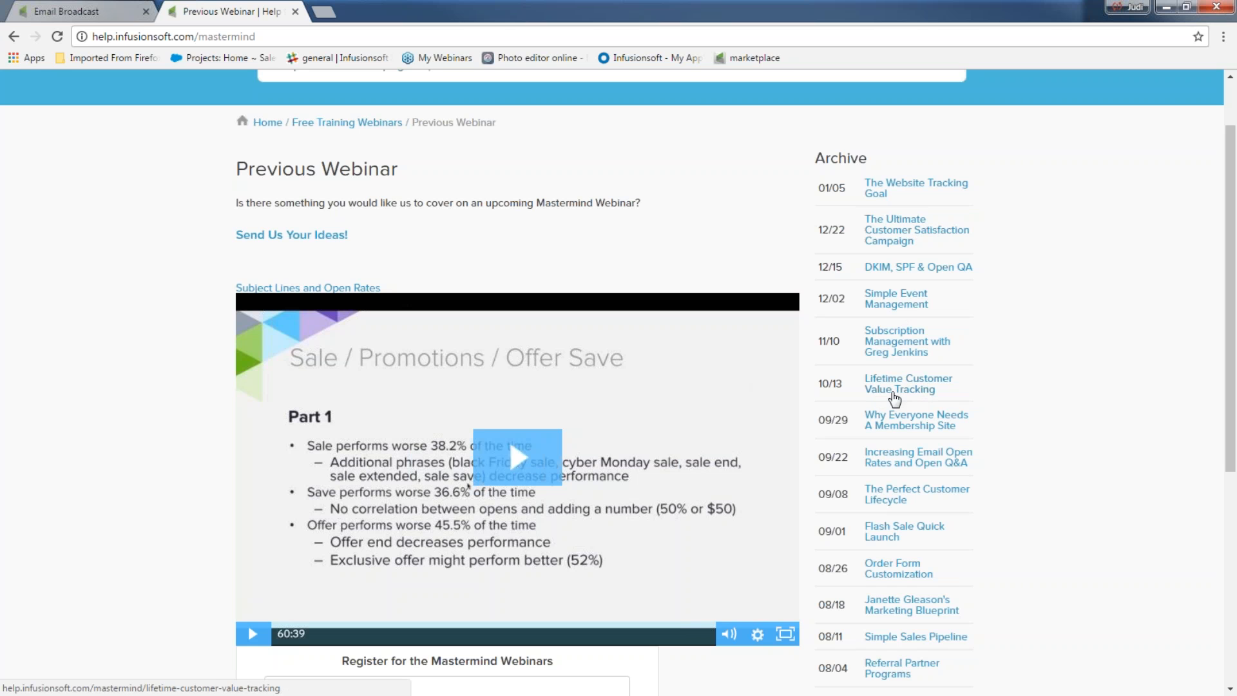
pyautogui.scroll(-3, 930, 535)
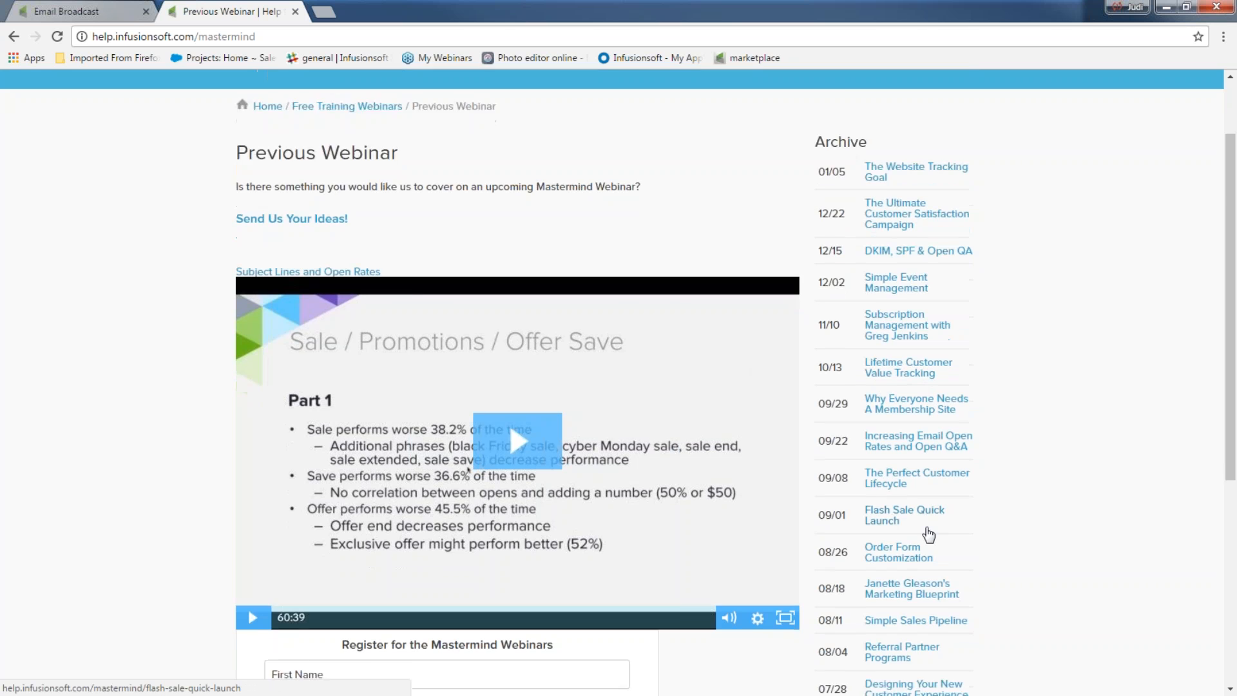
pyautogui.scroll(-4, 737, 343)
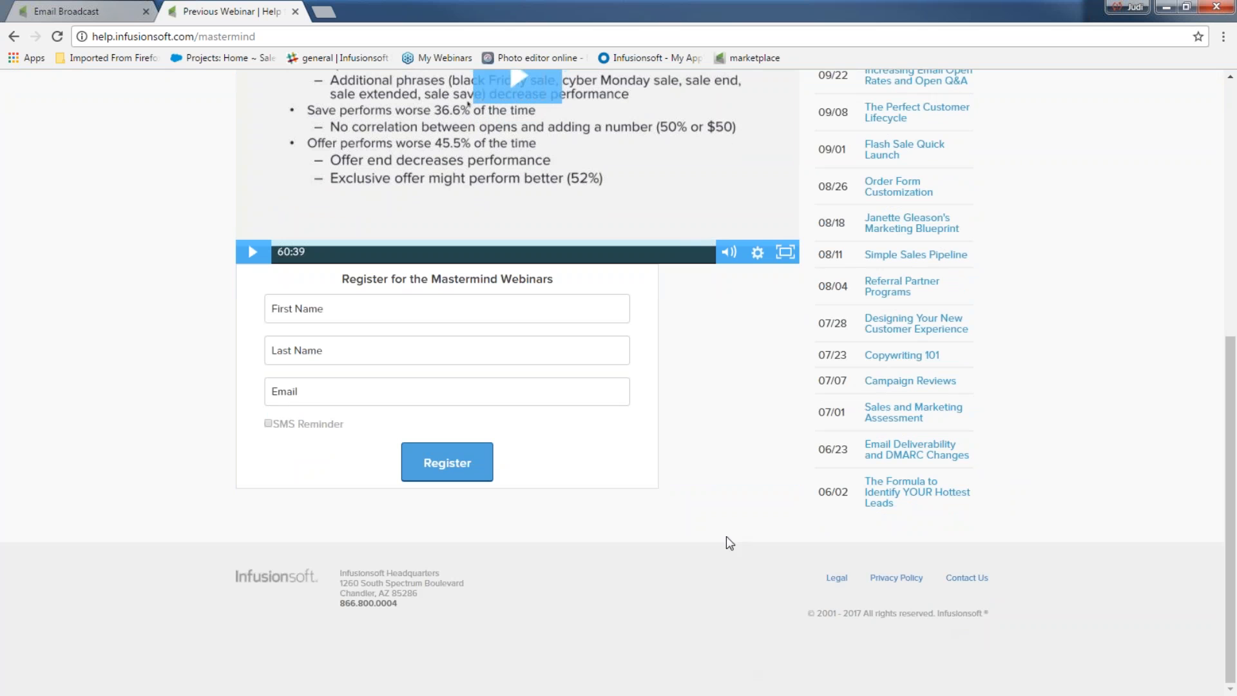
pyautogui.scroll(8, 629, 607)
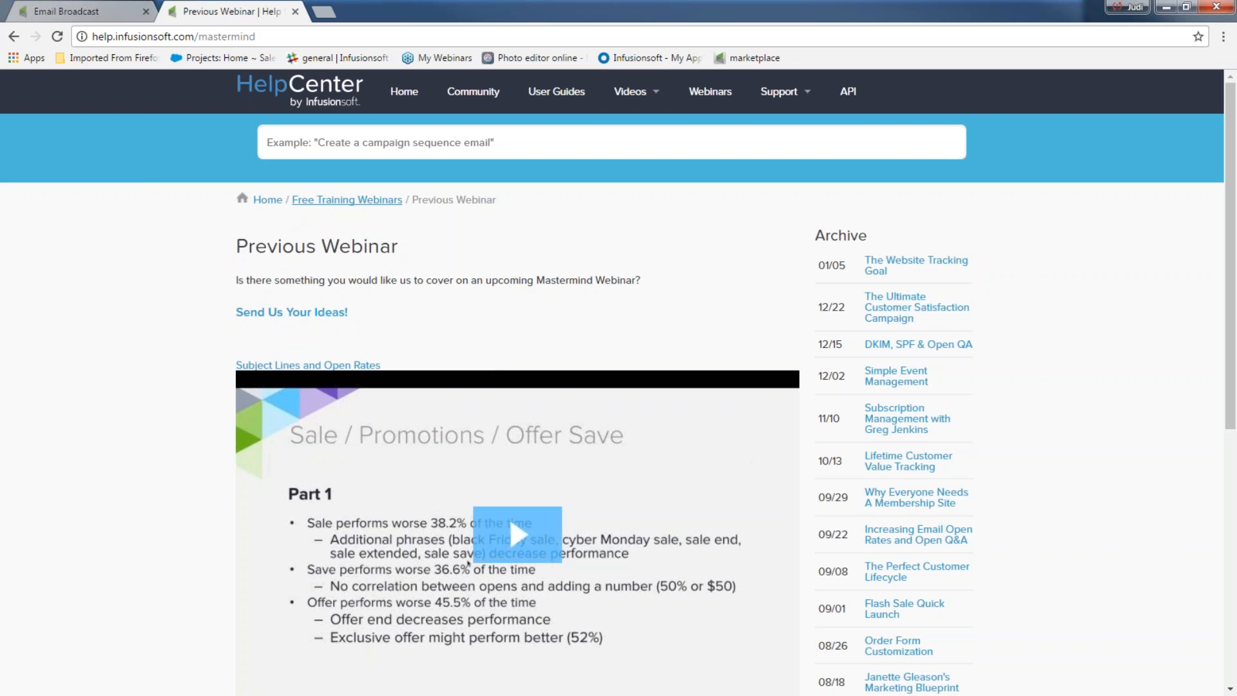
pyautogui.click(322, 202)
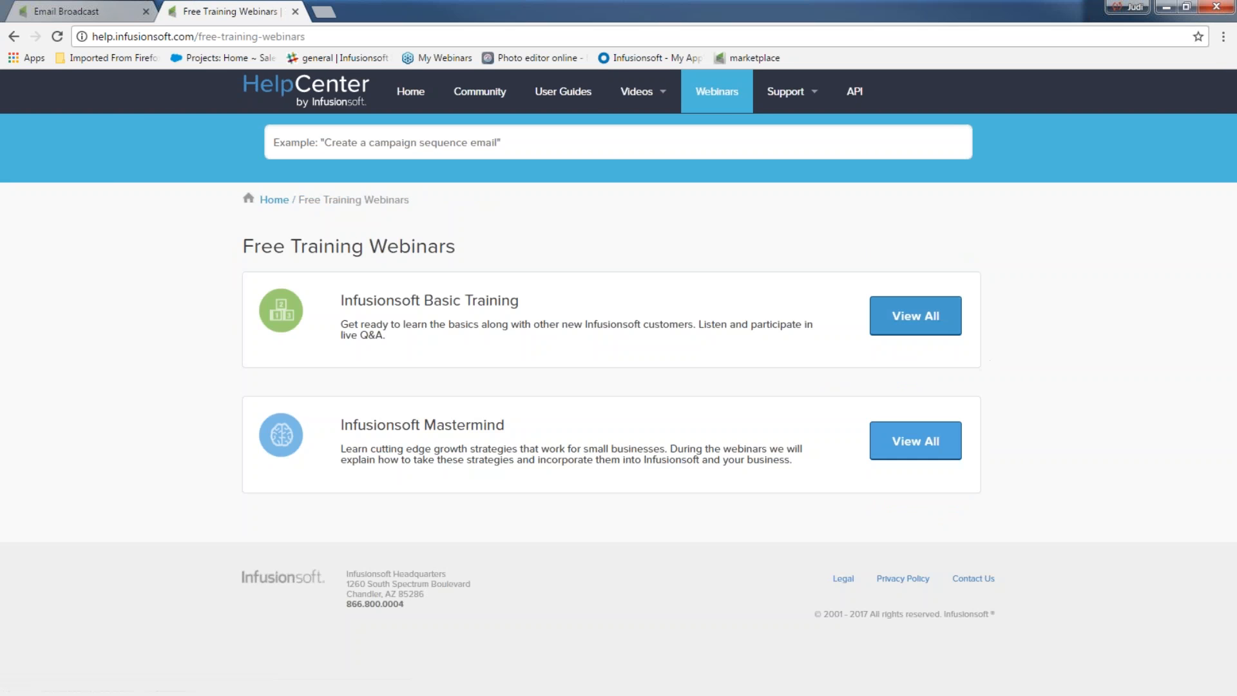
pyautogui.click(911, 319)
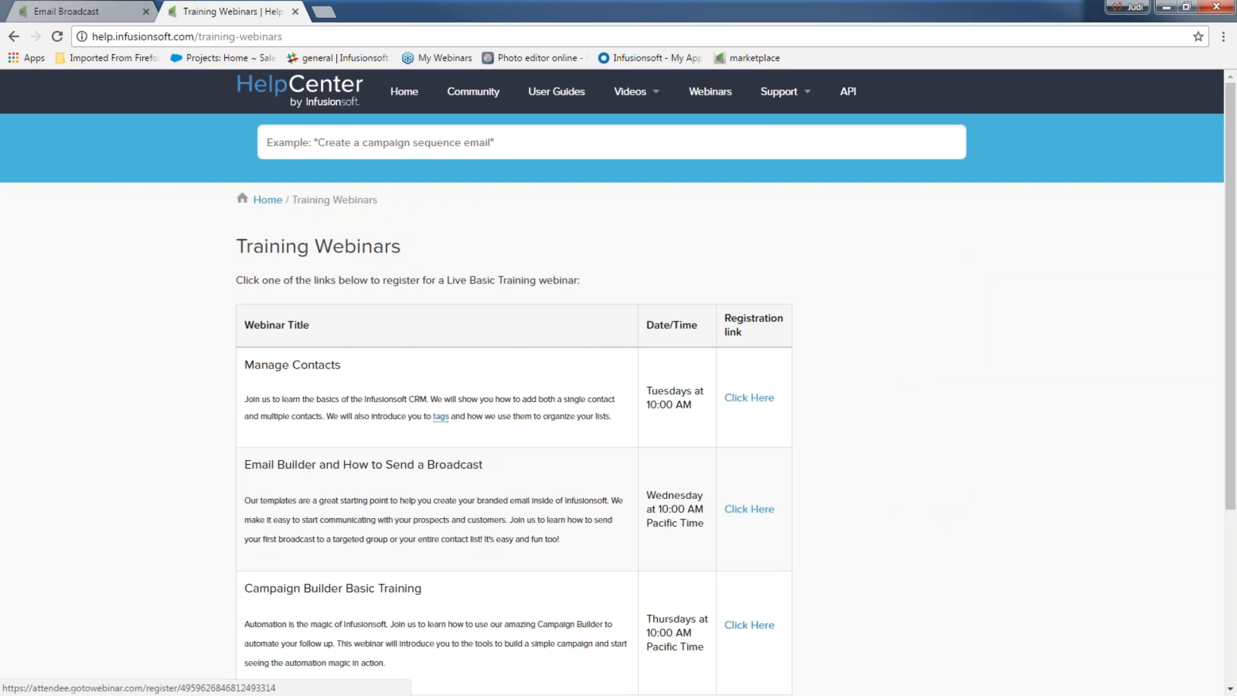